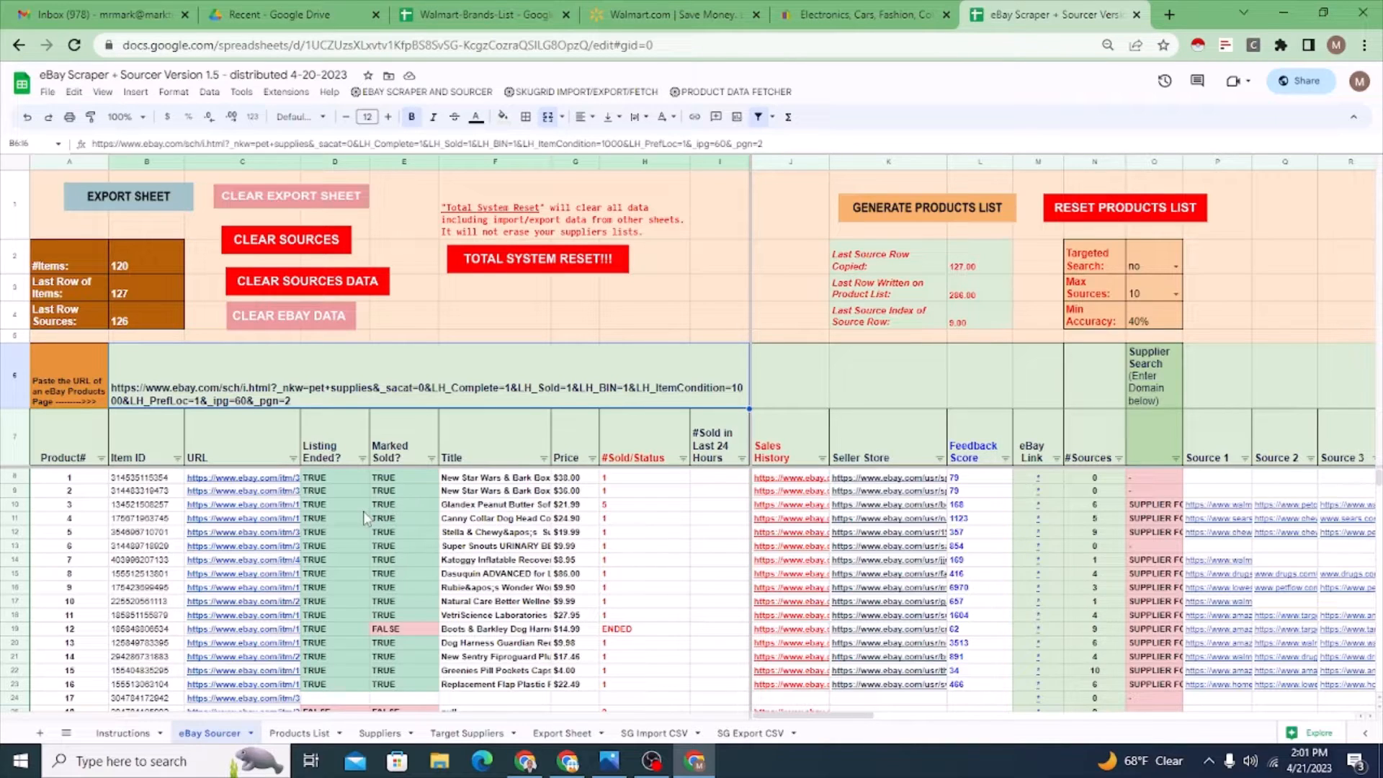
# Step: Run the total system reset on the eBay Sourcer sheet, wait out the unresponsive pages, and reload the spreadsheet to its latest version
pyautogui.click(518, 263)
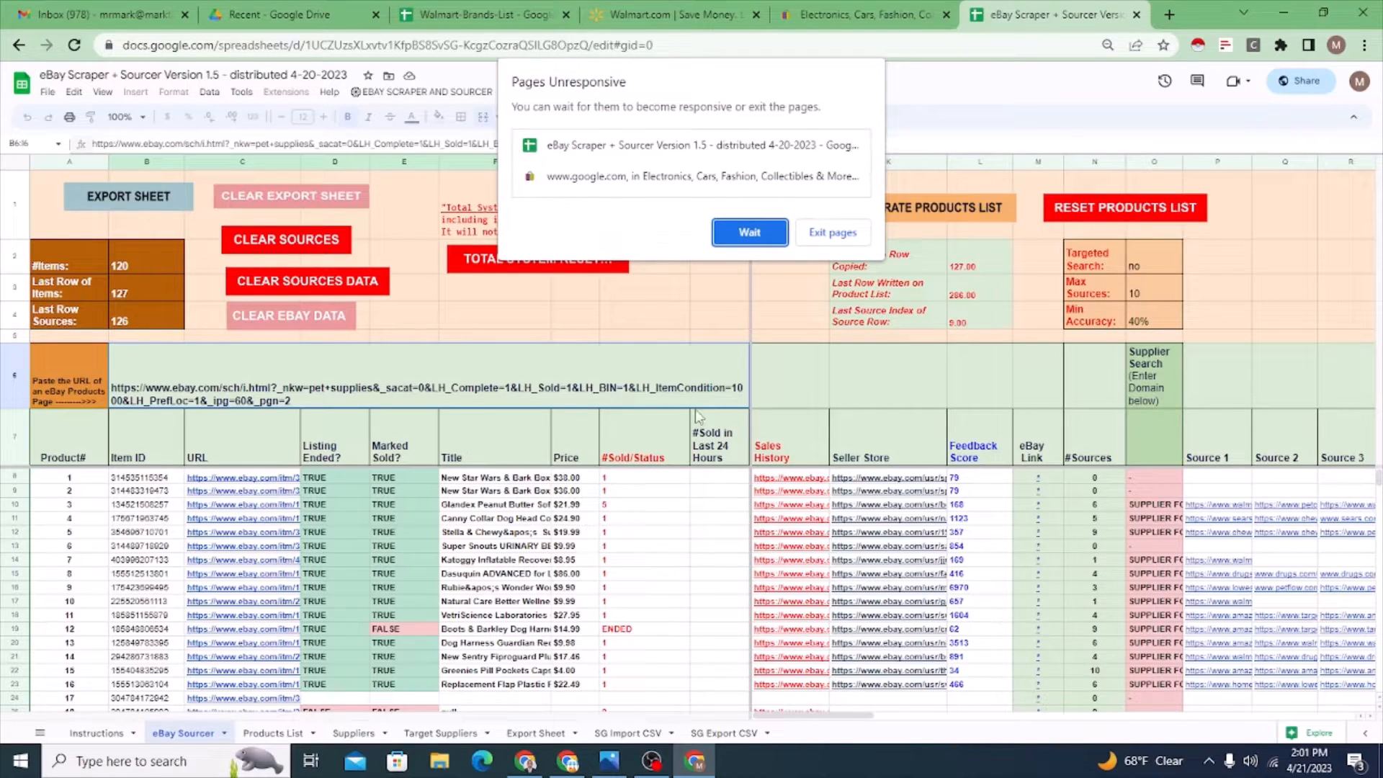
pyautogui.click(742, 224)
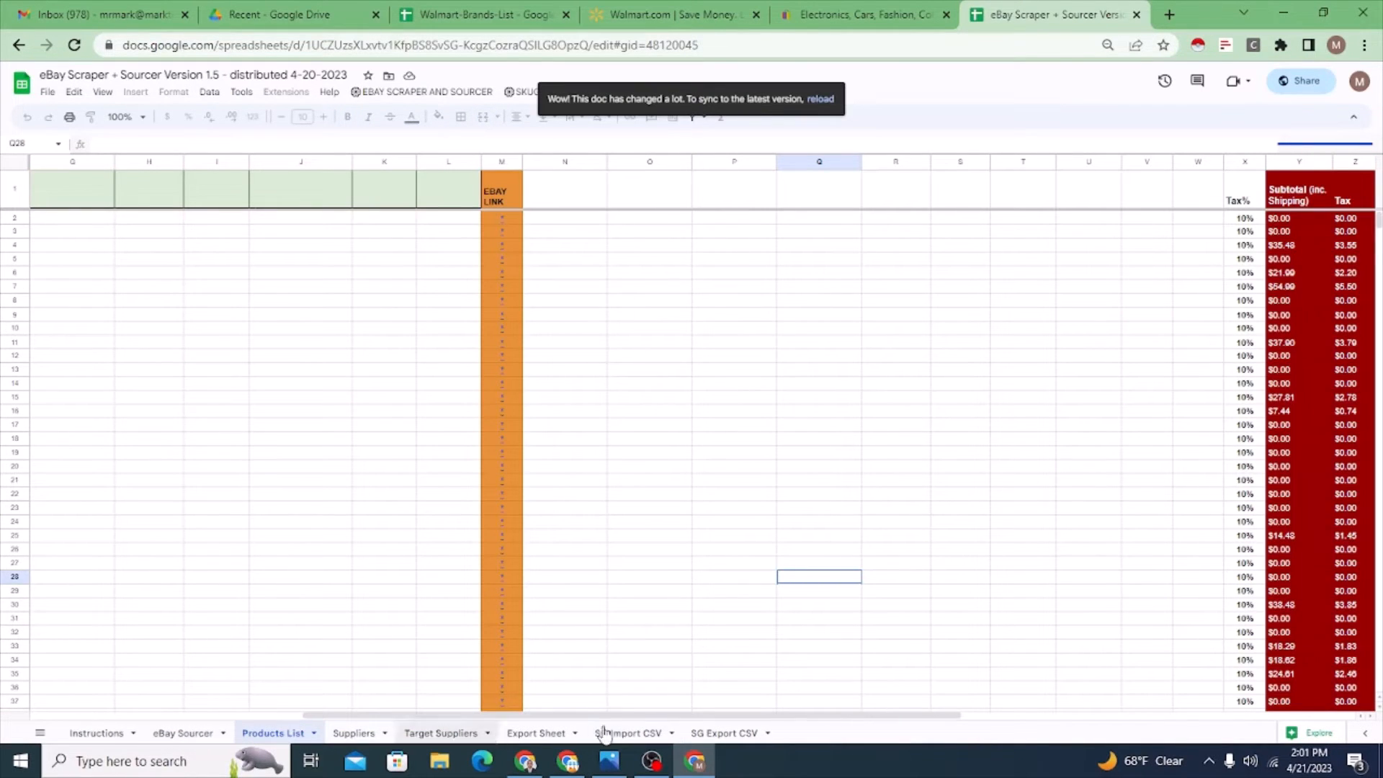
pyautogui.click(189, 733)
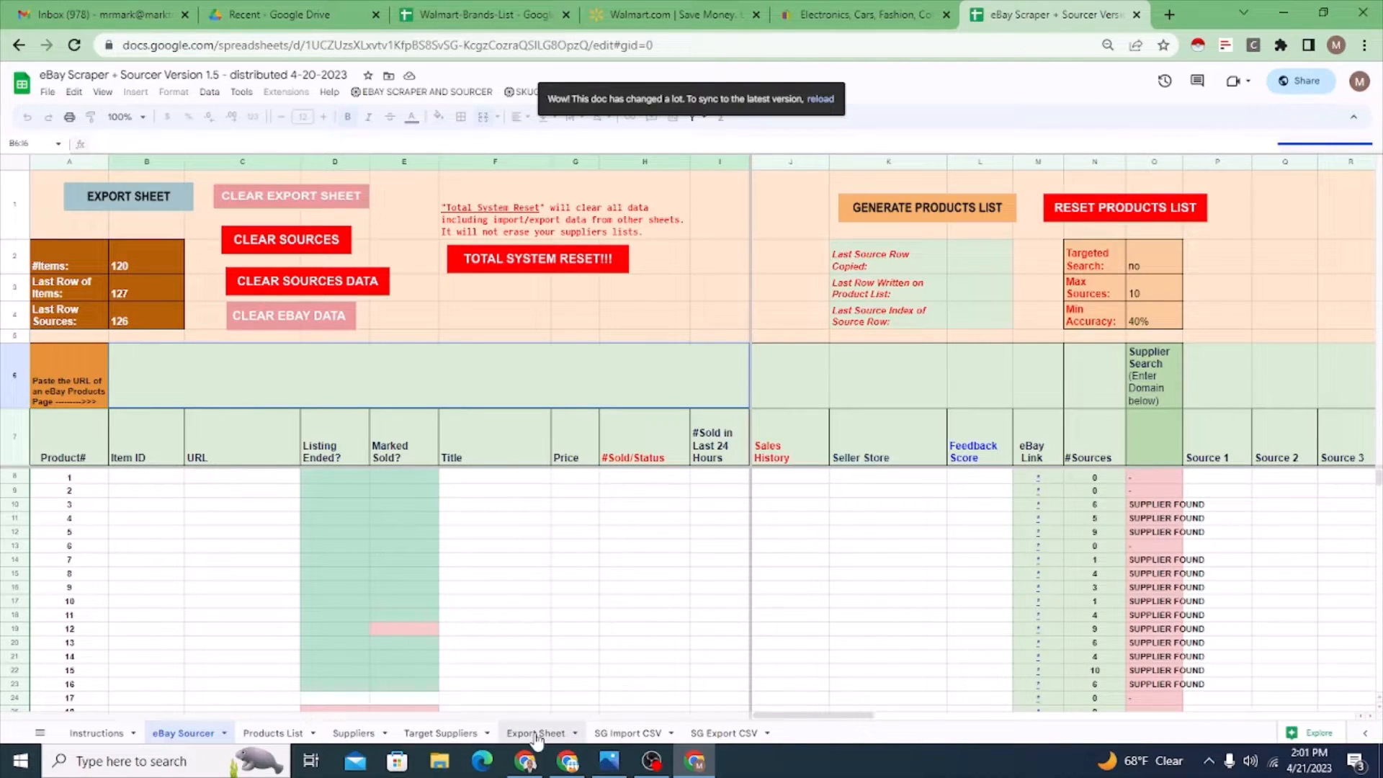
pyautogui.click(827, 100)
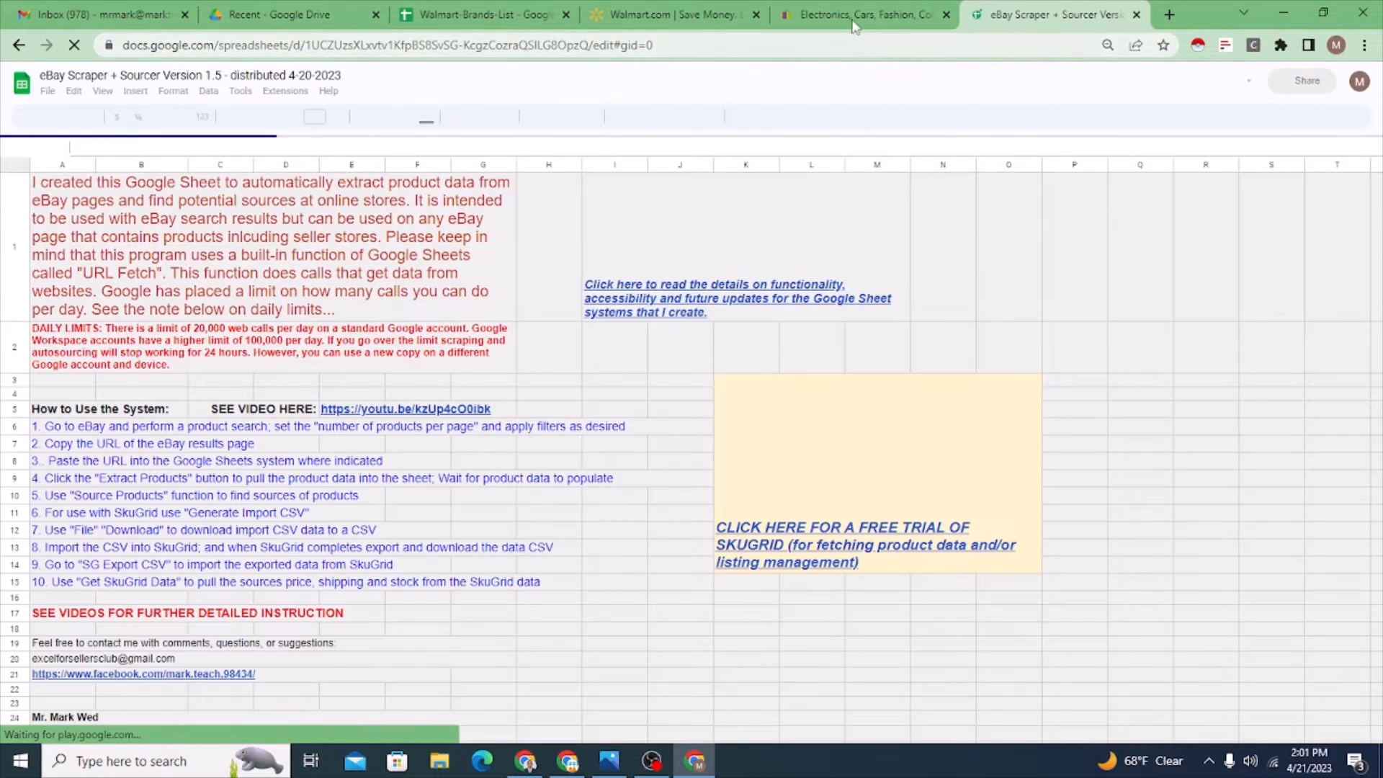
# Step: Switch to eBay and search all categories for "kitchen supplies"
pyautogui.click(856, 19)
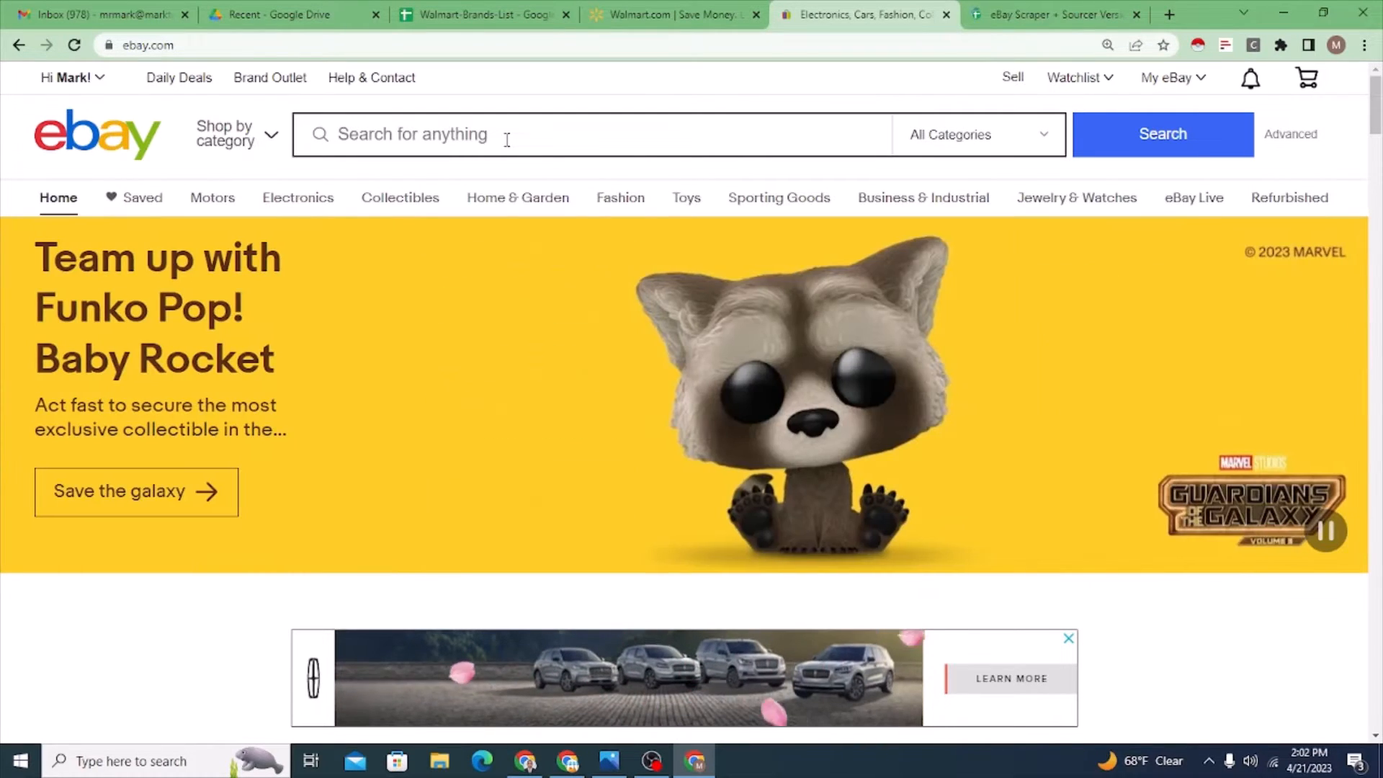
pyautogui.click(507, 140)
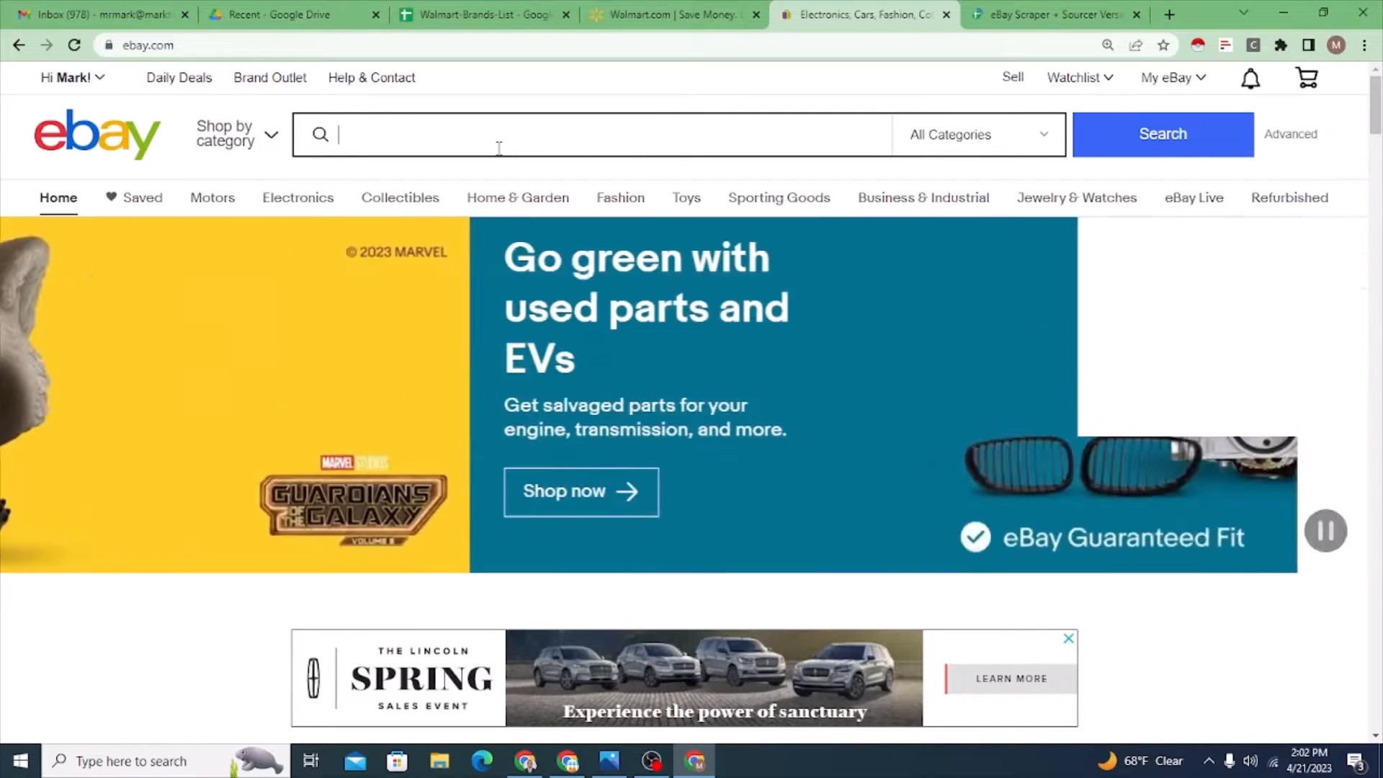
pyautogui.write('kit')
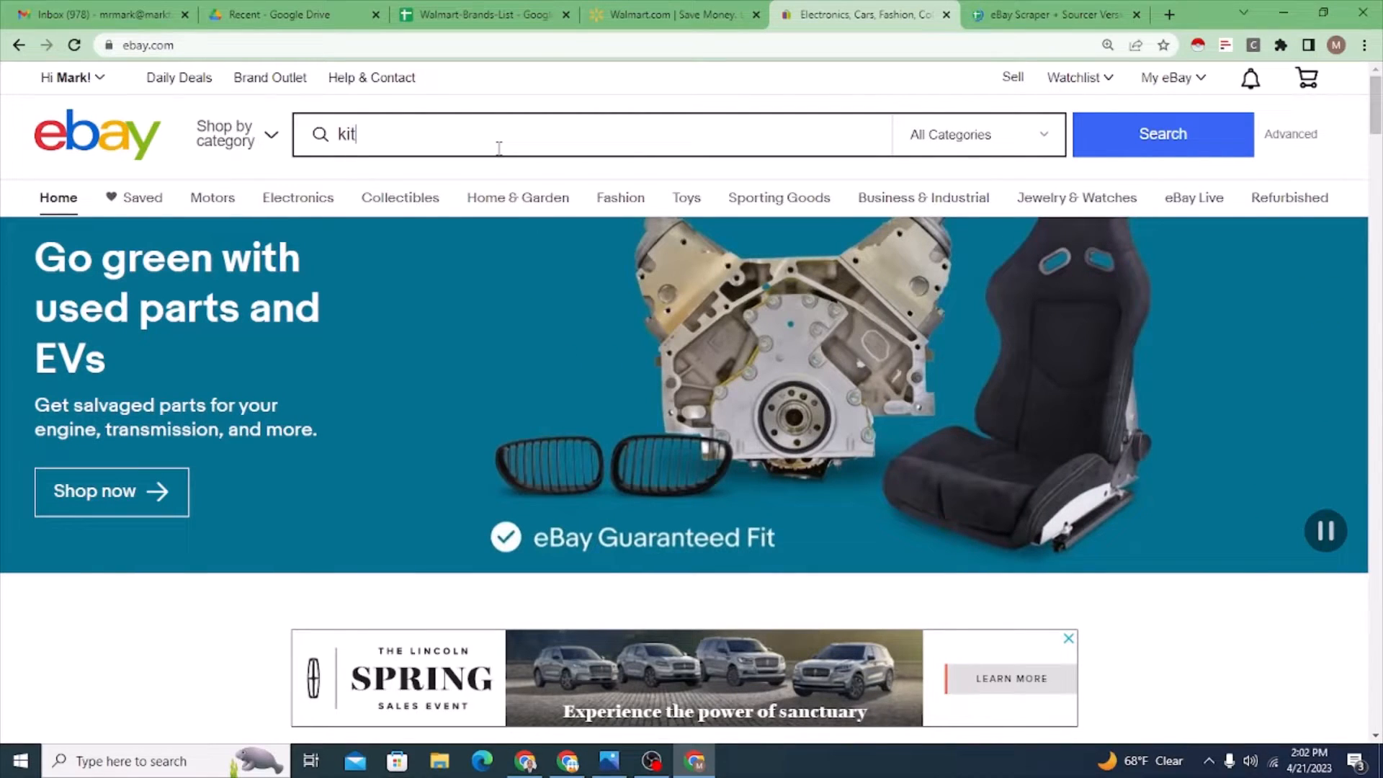
pyautogui.write('chen su')
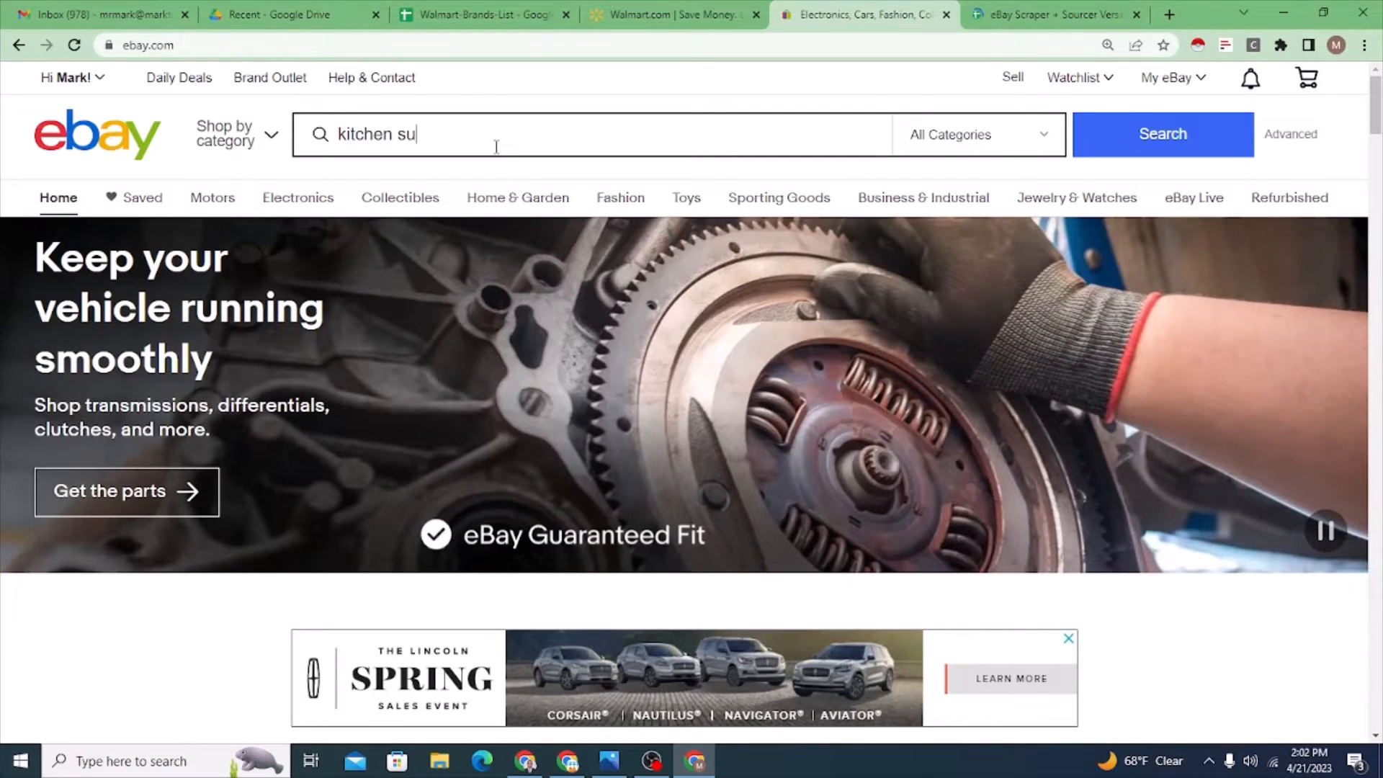
pyautogui.write('pplies')
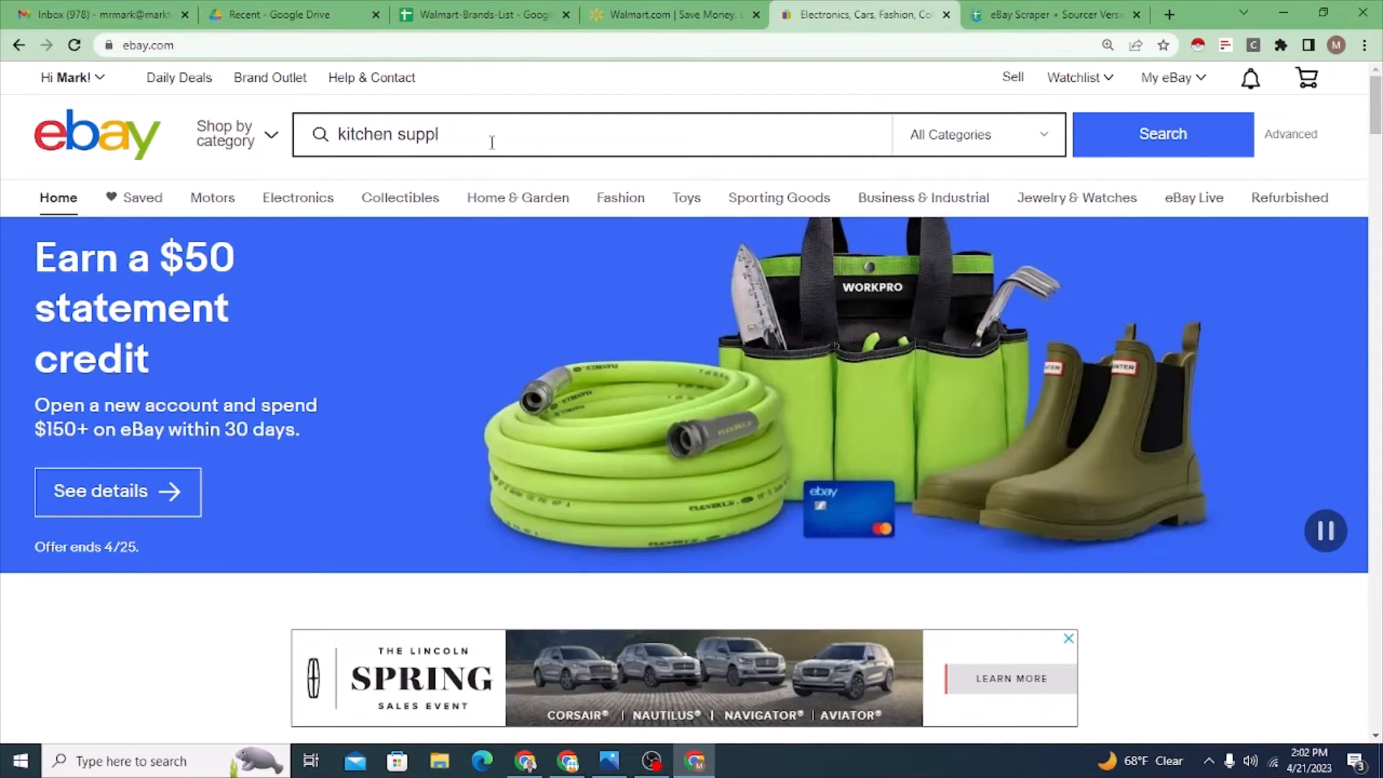
pyautogui.click(1157, 147)
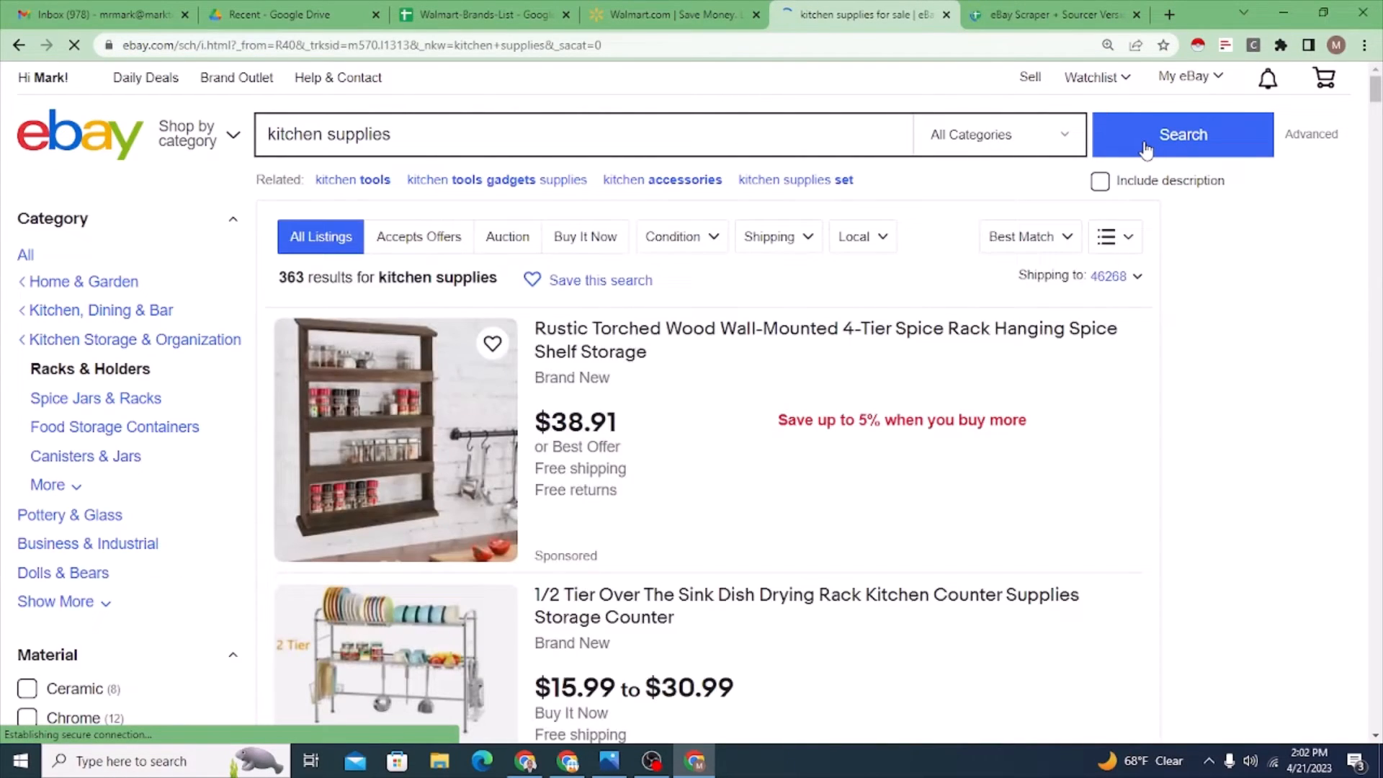
# Step: Open the advanced search for kitchen supplies and include completed items and sold items
pyautogui.click(1321, 137)
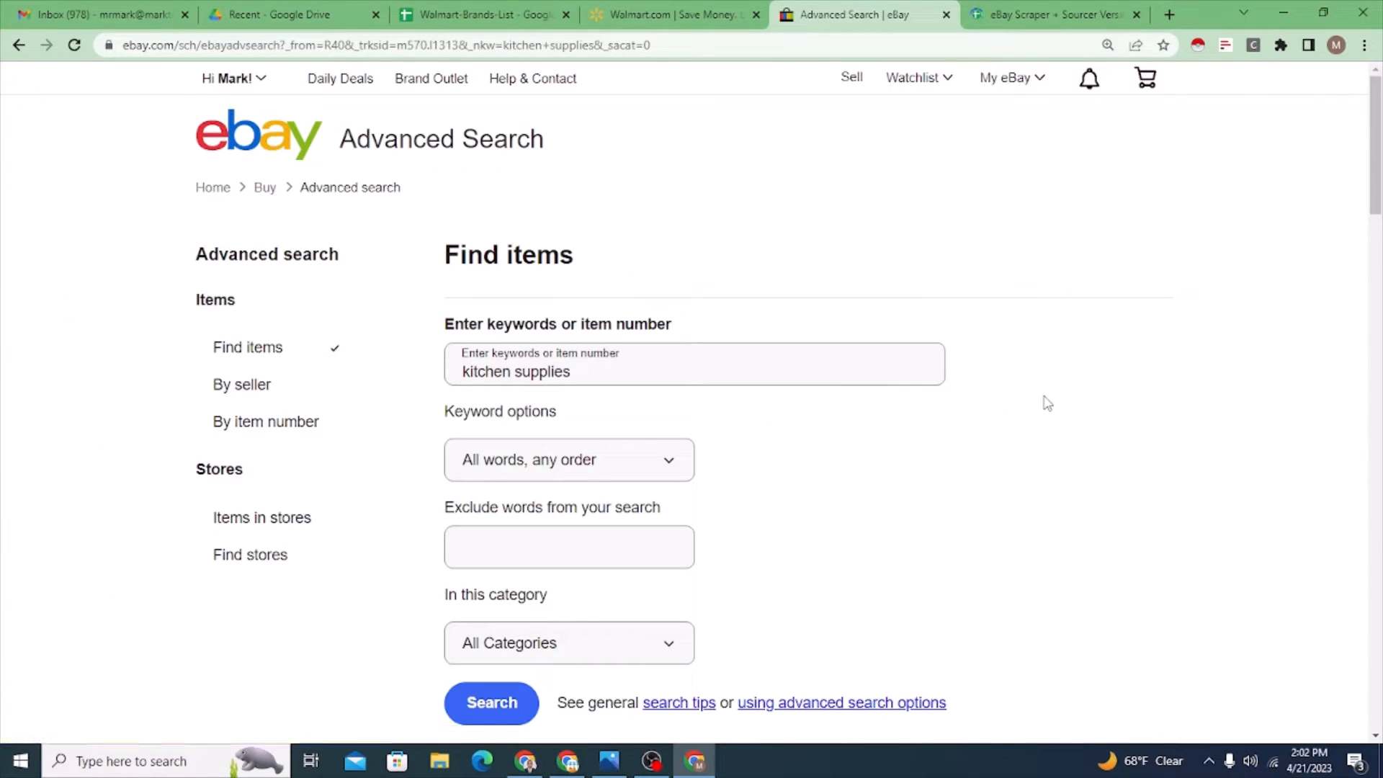
pyautogui.scroll(-2, 640, 410)
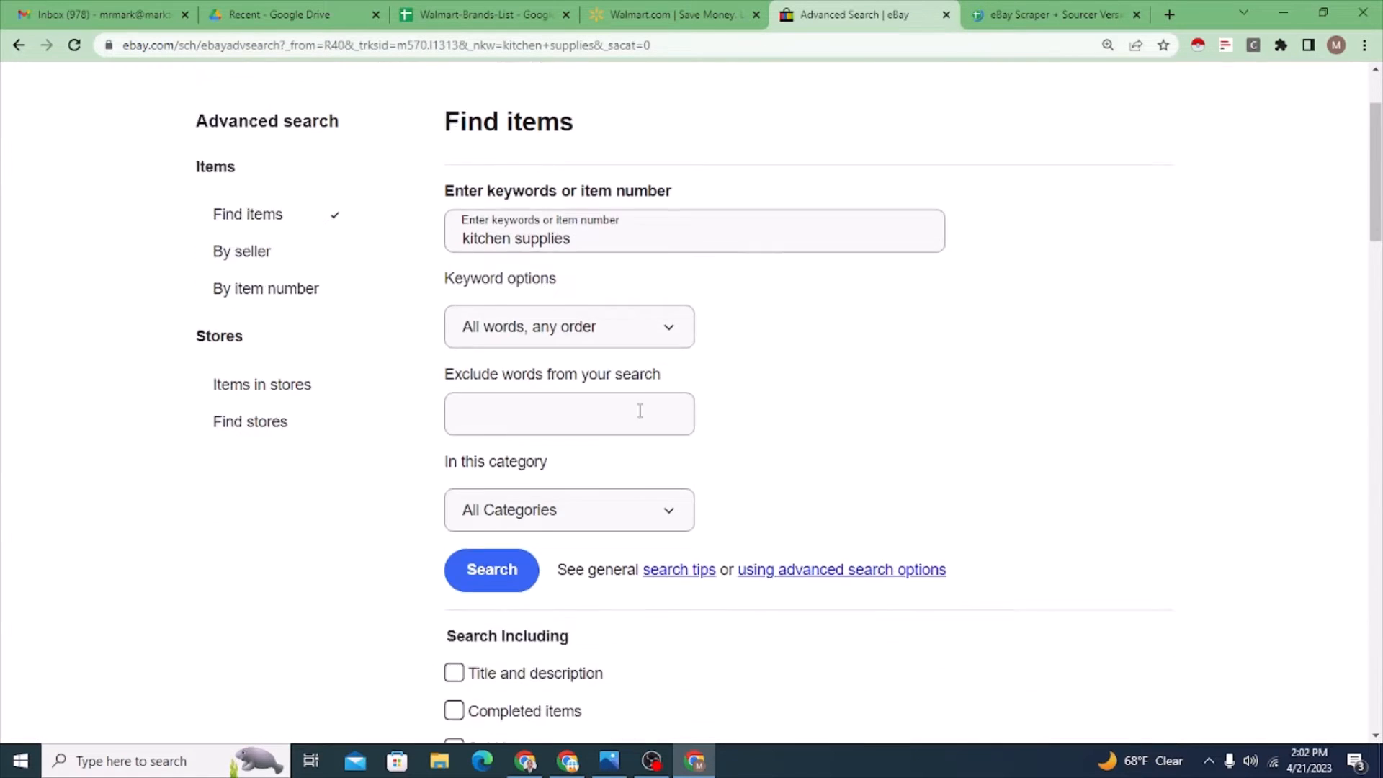
pyautogui.scroll(-4, 640, 411)
pyautogui.click(454, 449)
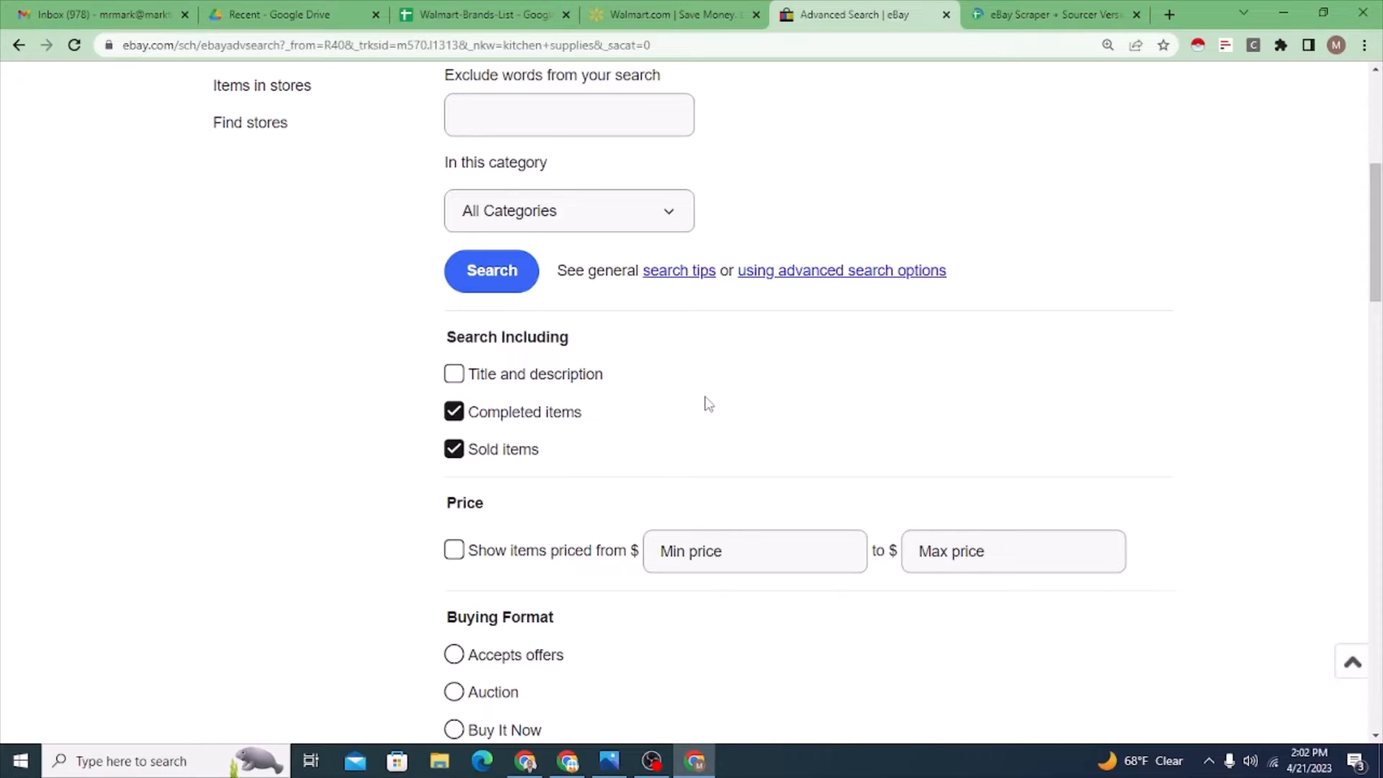
# Step: Restrict the advanced search to the Buy It Now buying format and the New condition
pyautogui.scroll(-2, 705, 403)
pyautogui.scroll(-1, 717, 397)
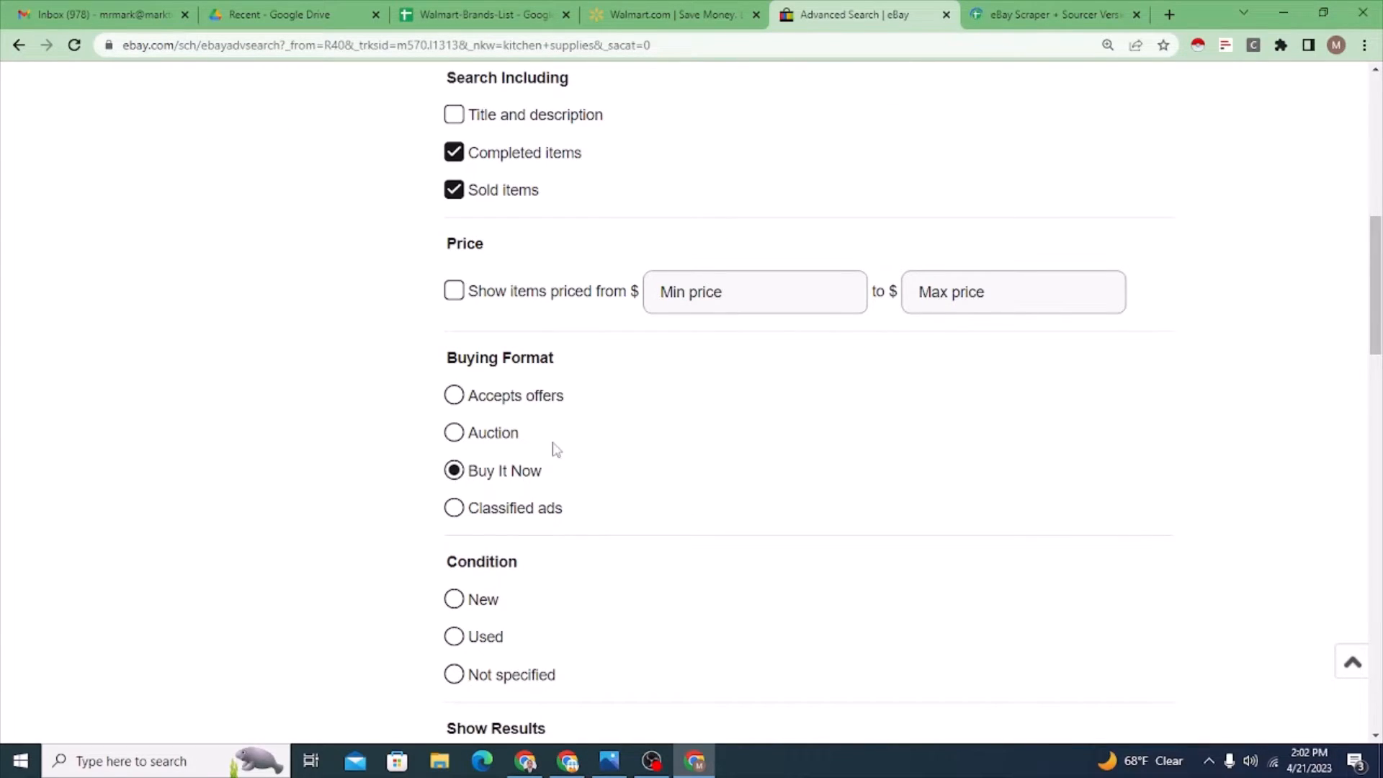
pyautogui.scroll(-1, 540, 464)
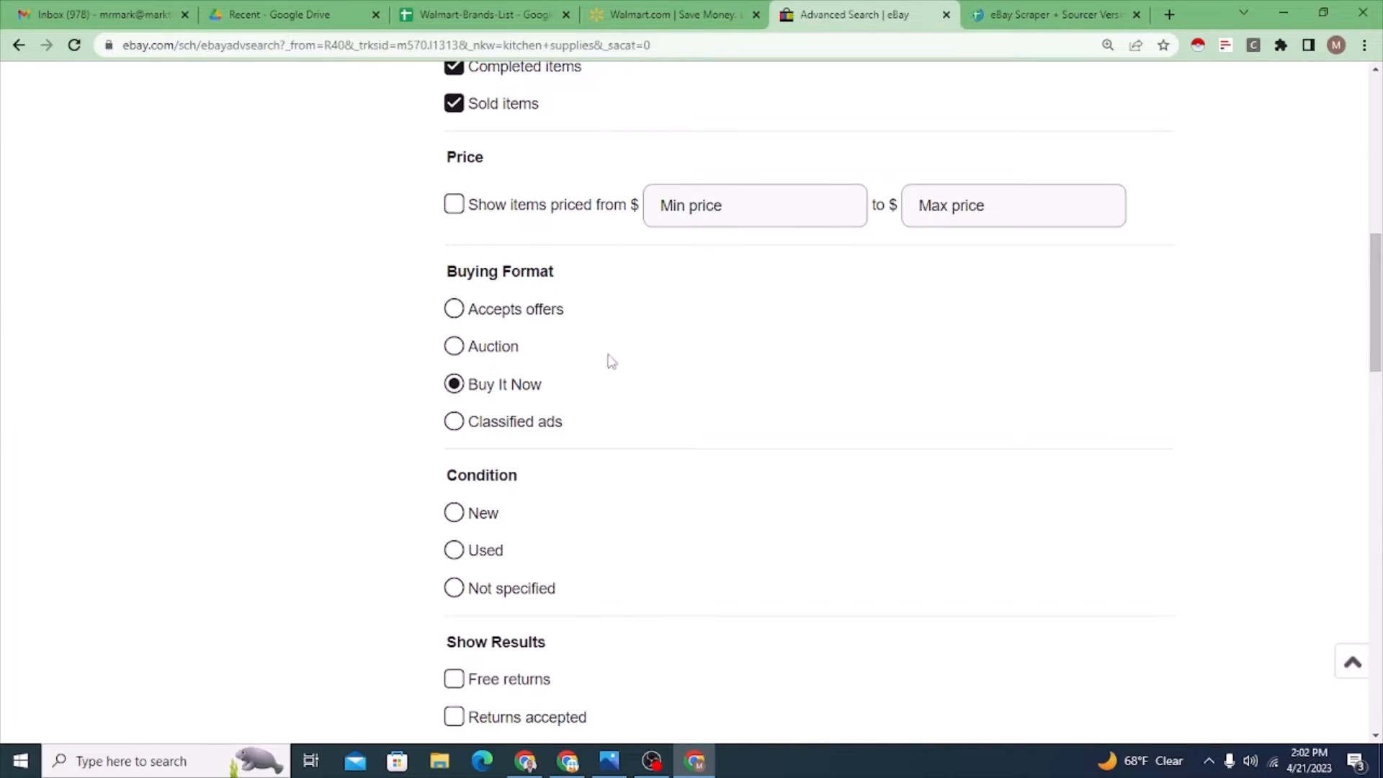
pyautogui.scroll(-1, 725, 374)
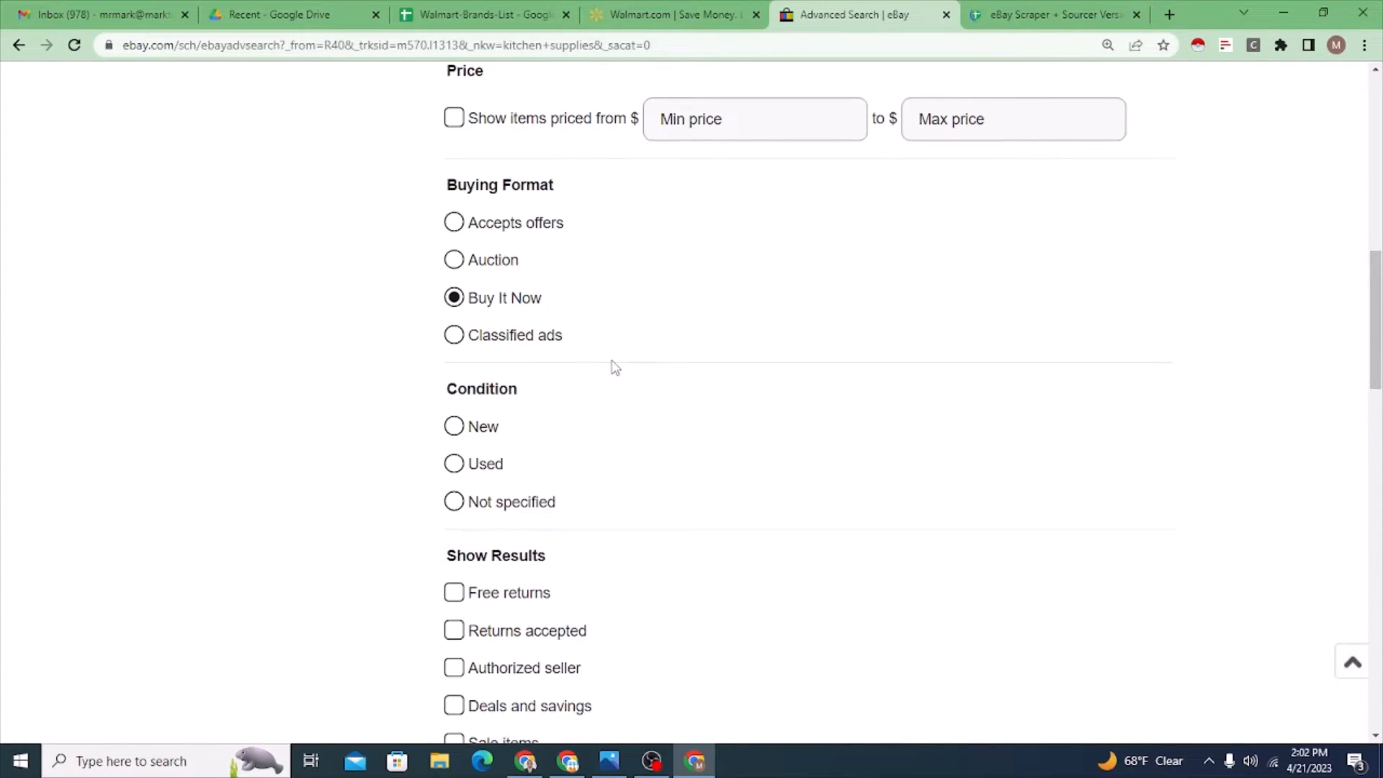
pyautogui.scroll(-2, 612, 365)
pyautogui.click(455, 261)
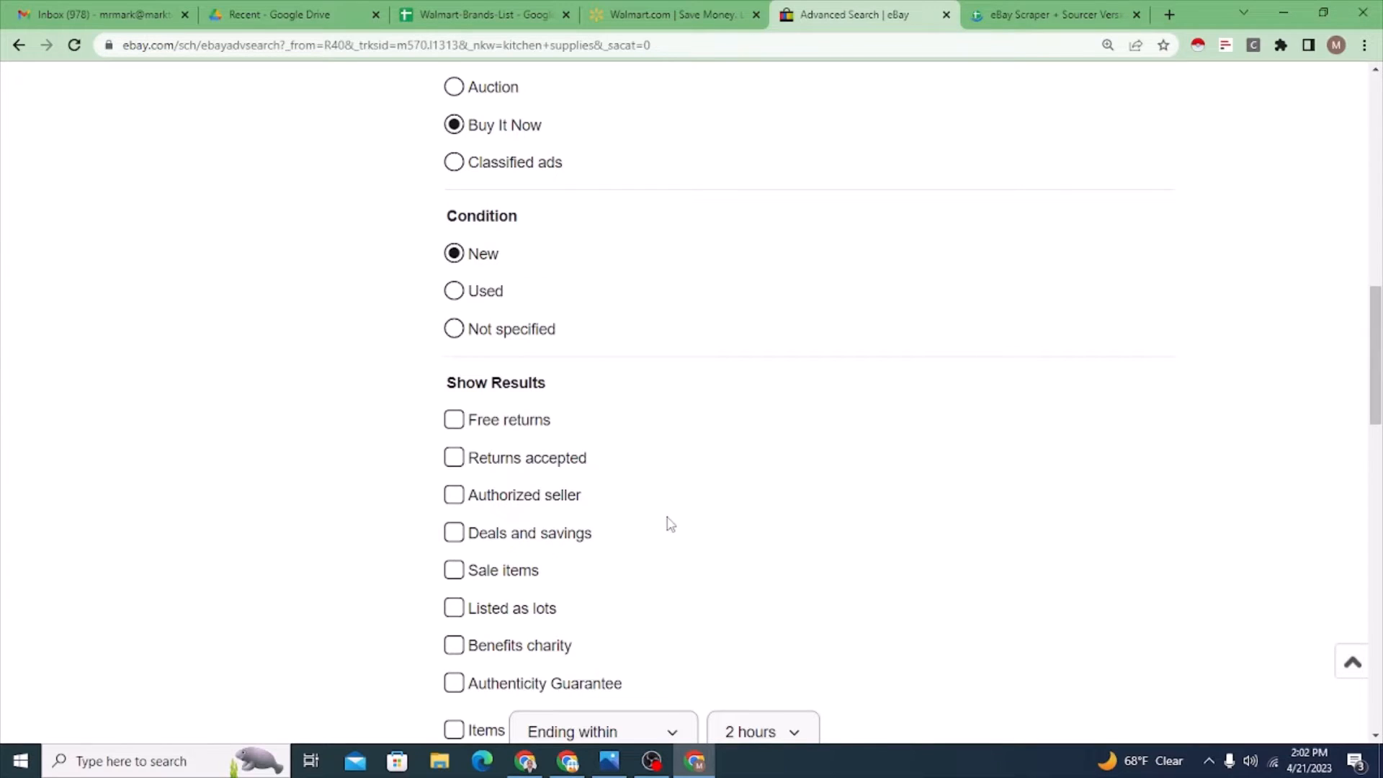
# Step: Limit the item location of the advanced search to US Only
pyautogui.scroll(-3, 596, 485)
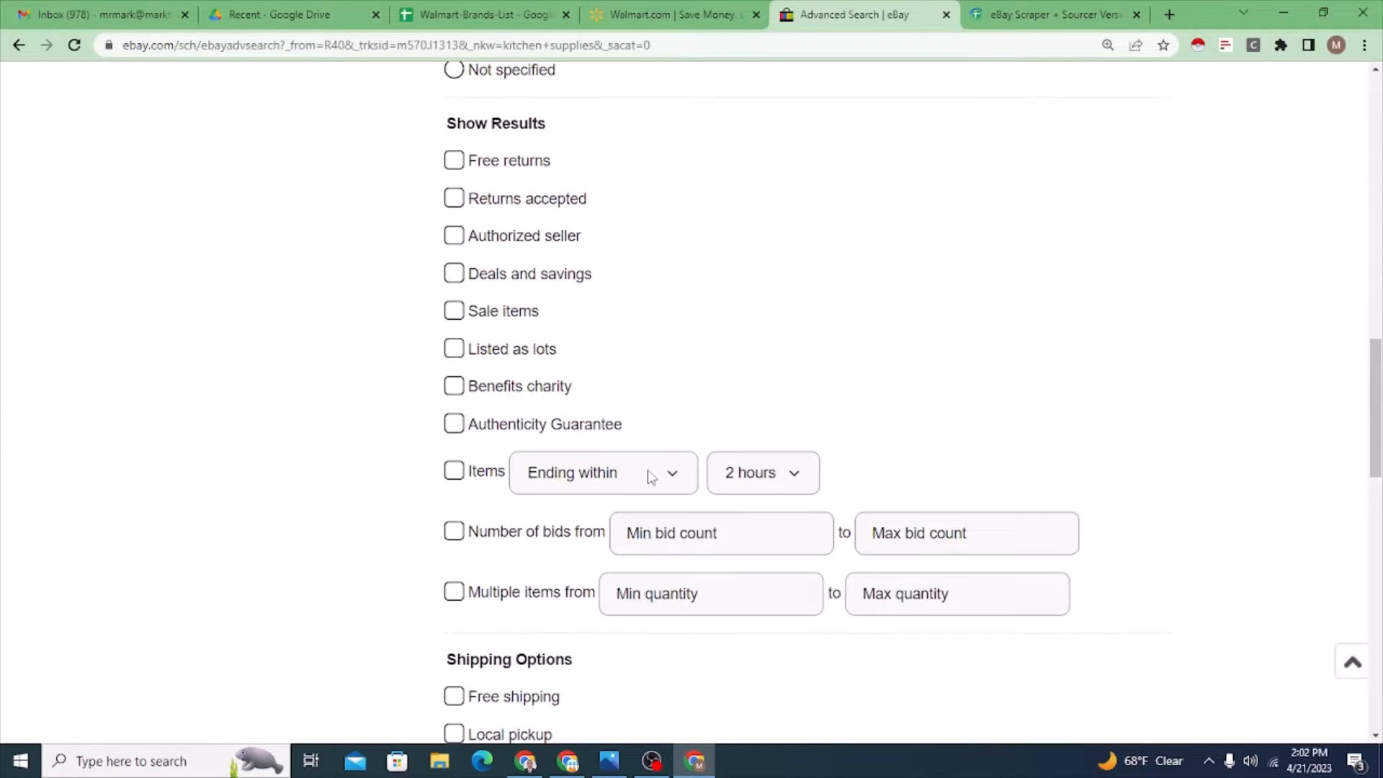
pyautogui.scroll(-4, 677, 436)
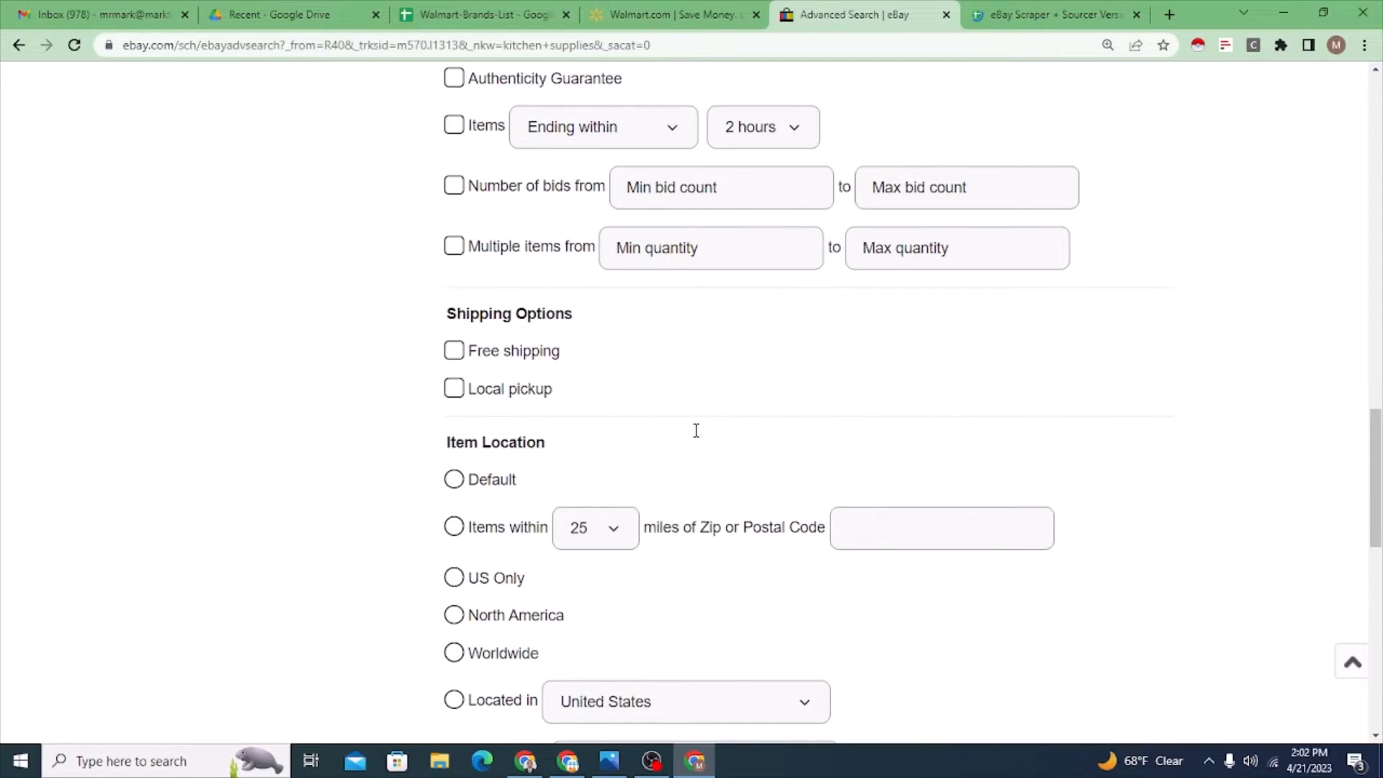
pyautogui.scroll(-2, 608, 430)
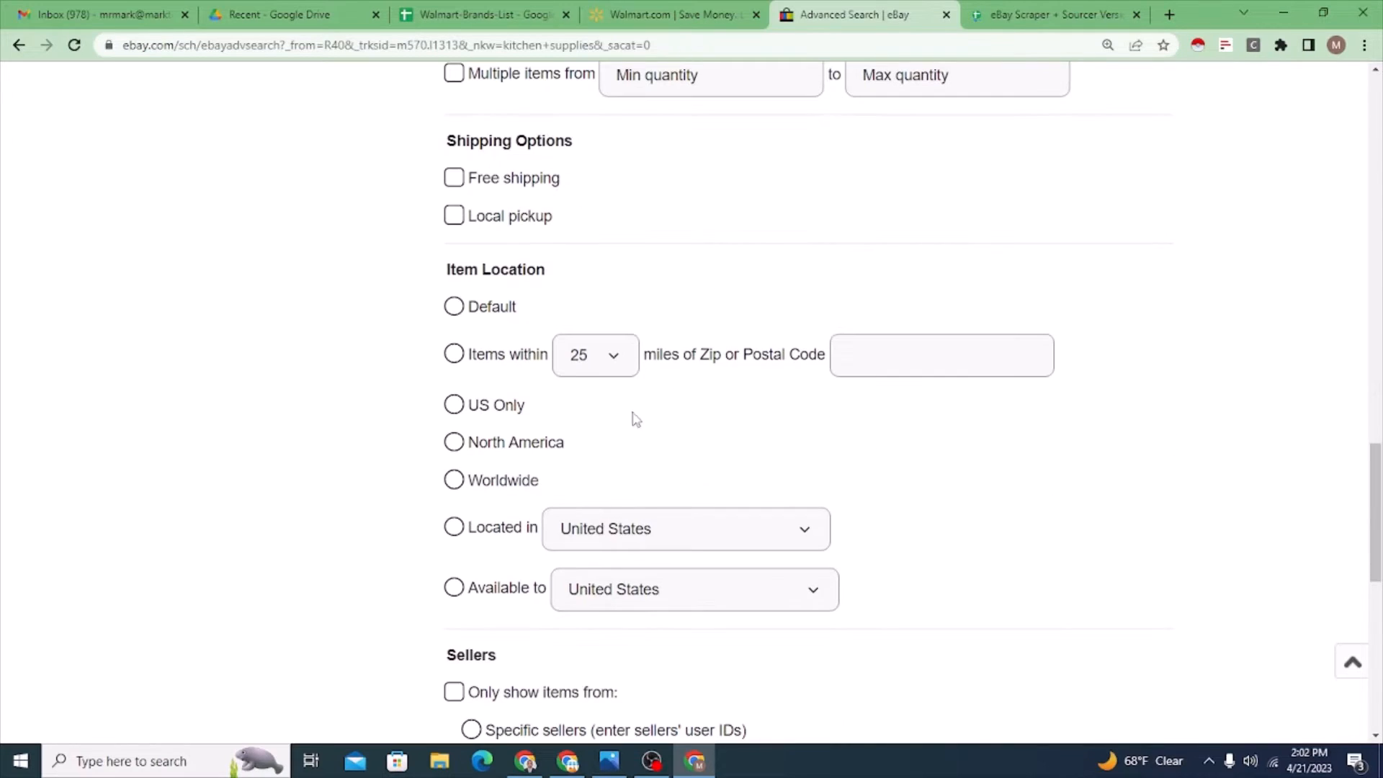
pyautogui.click(455, 412)
# Step: Set the results per page to 60 and run the advanced search
pyautogui.scroll(-5, 673, 426)
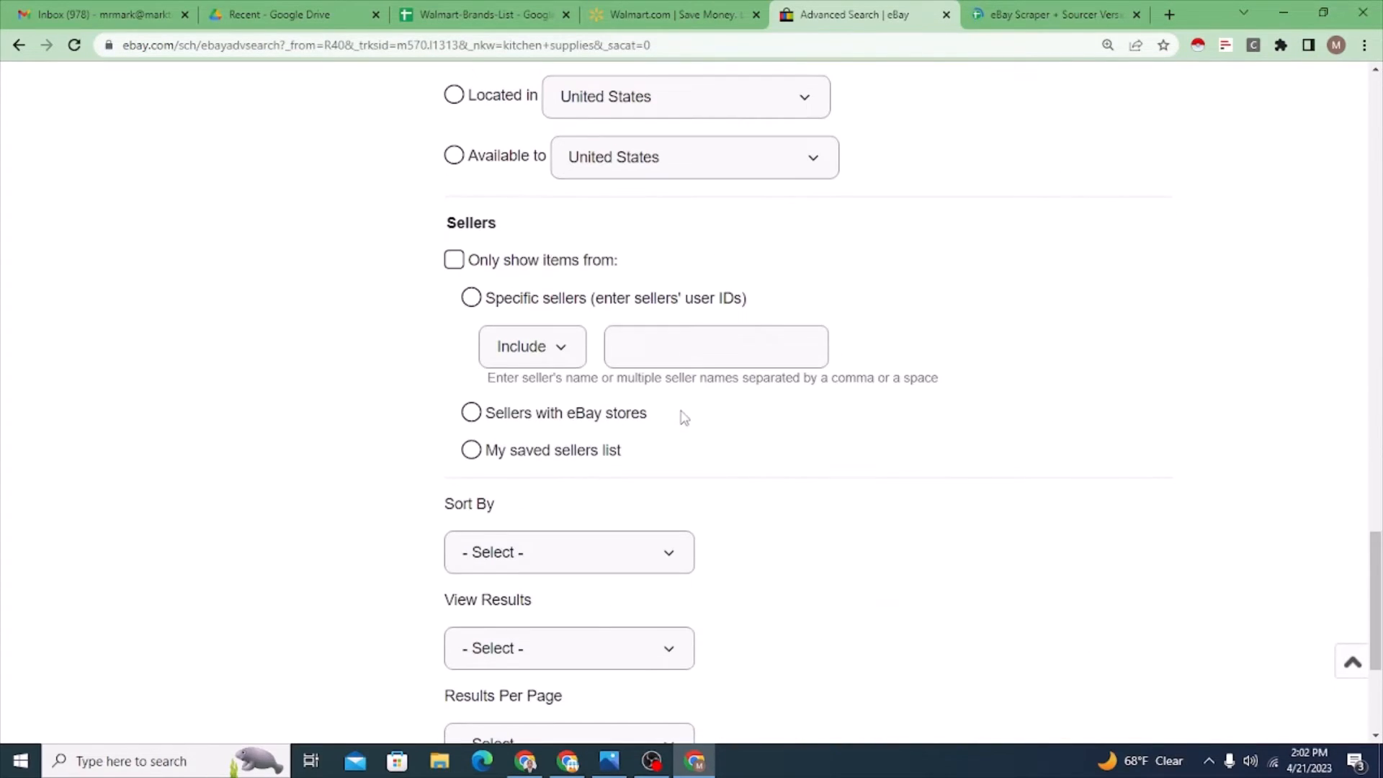
pyautogui.scroll(-4, 683, 415)
pyautogui.click(667, 456)
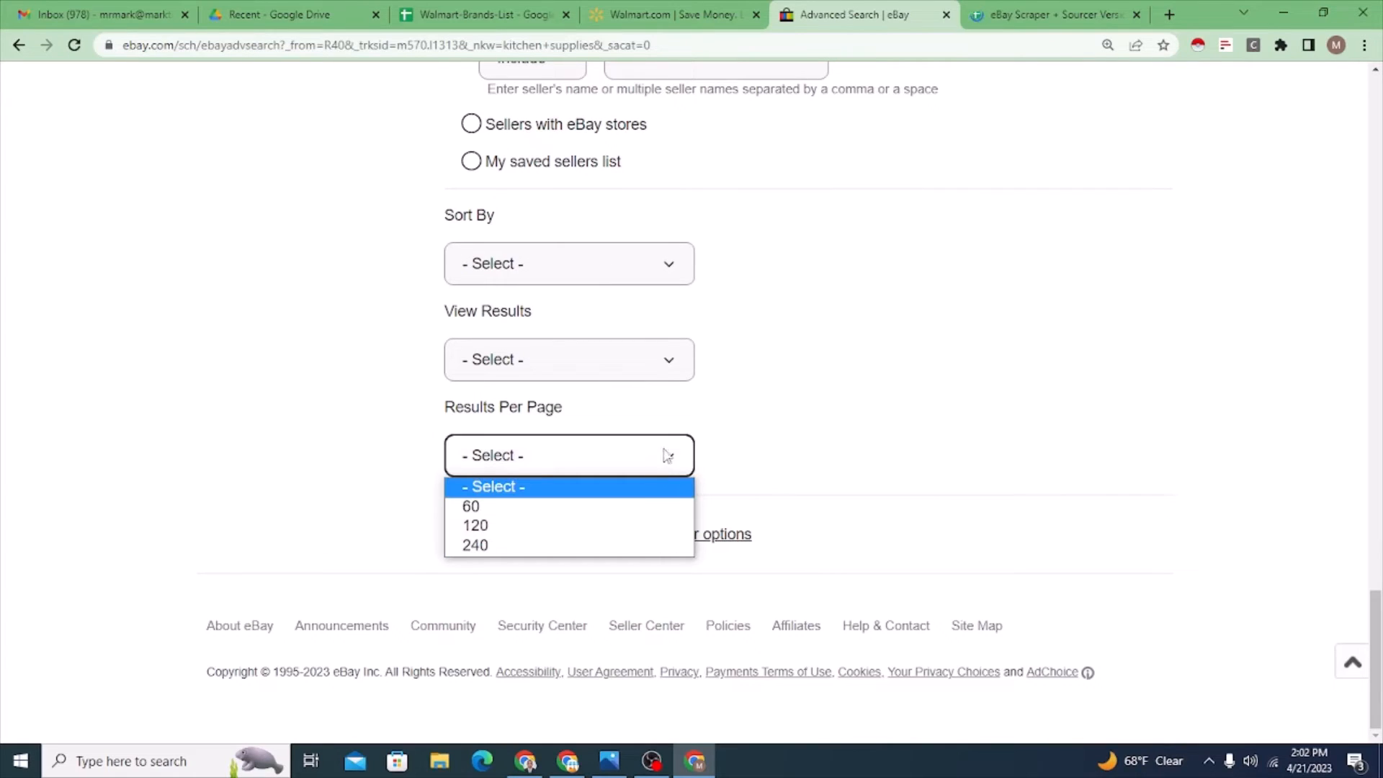
pyautogui.click(600, 508)
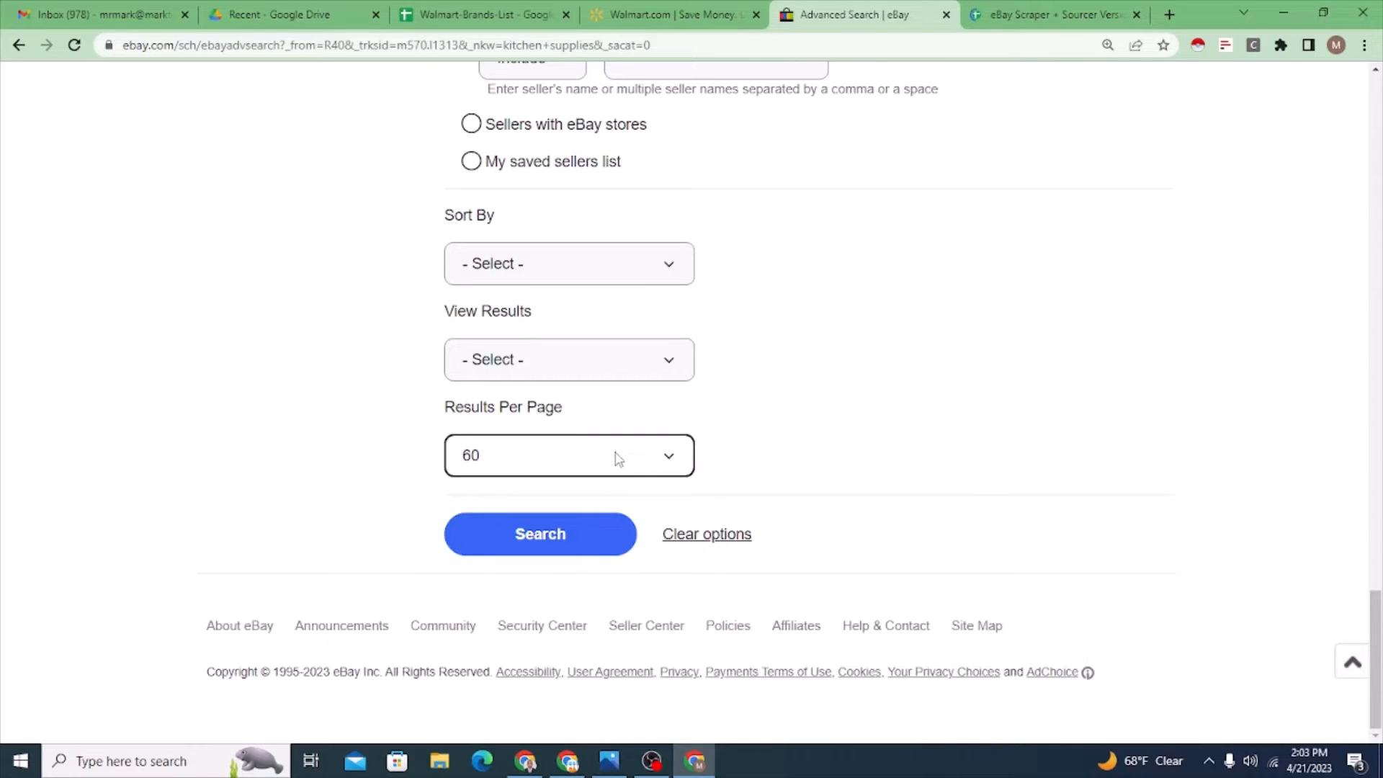
pyautogui.click(560, 536)
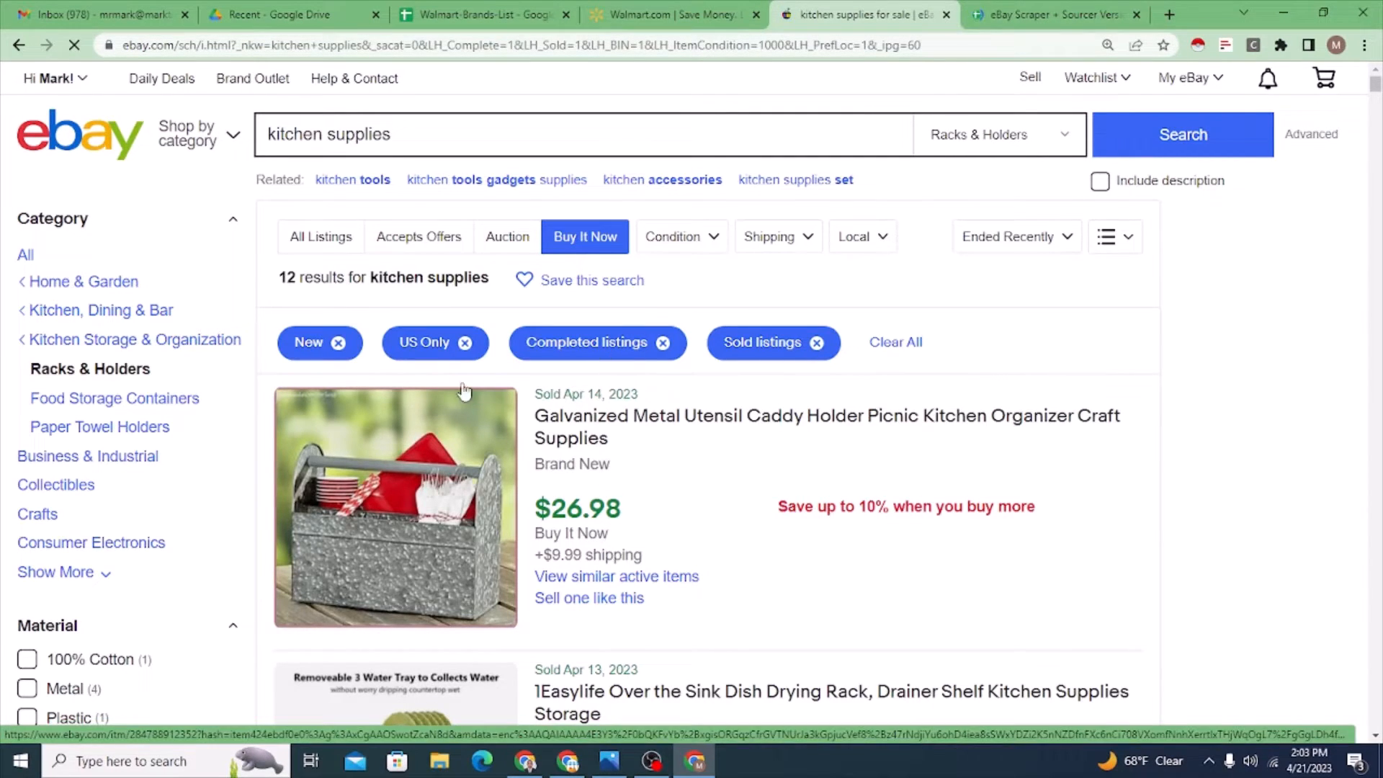
# Step: Look through the sold kitchen supplies listings and the filters available for them
pyautogui.click(1333, 137)
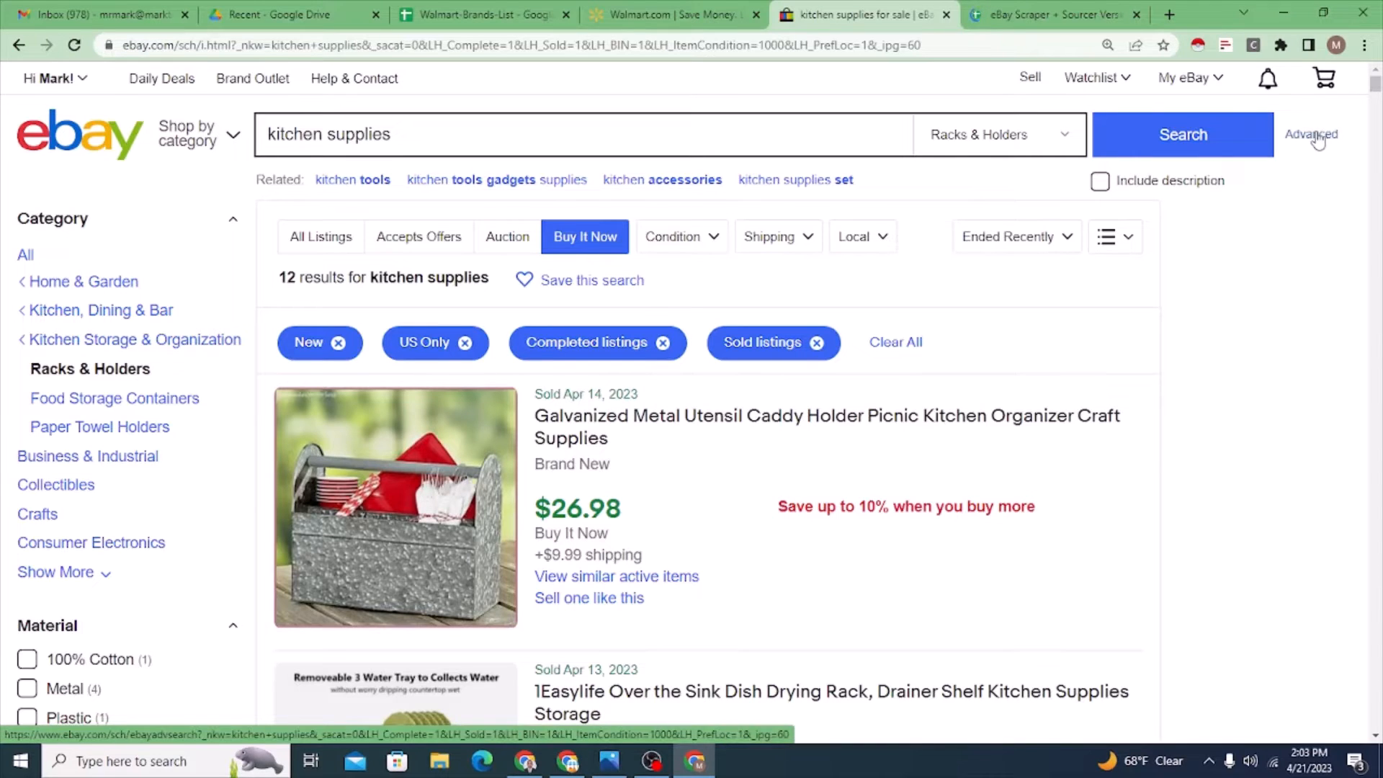
pyautogui.scroll(-8, 154, 472)
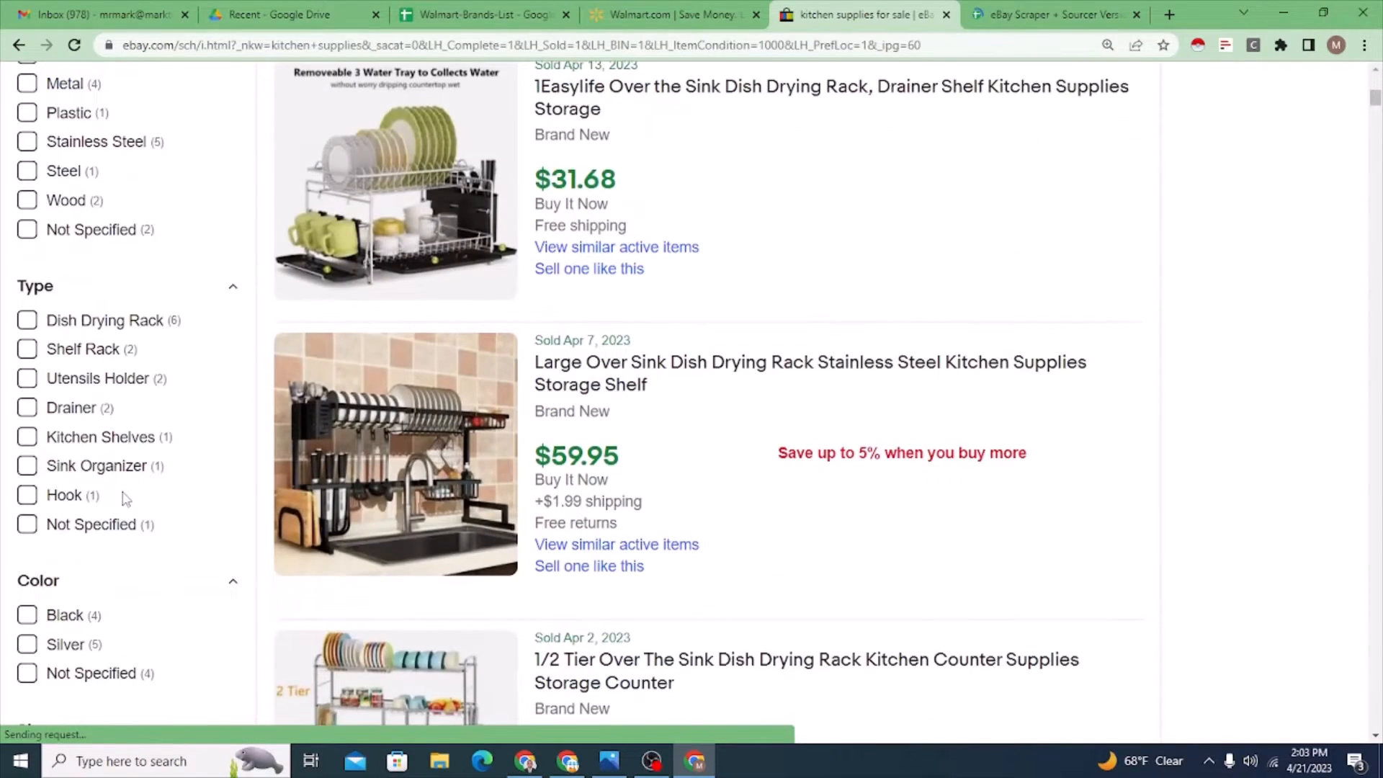
pyautogui.scroll(-2, 154, 528)
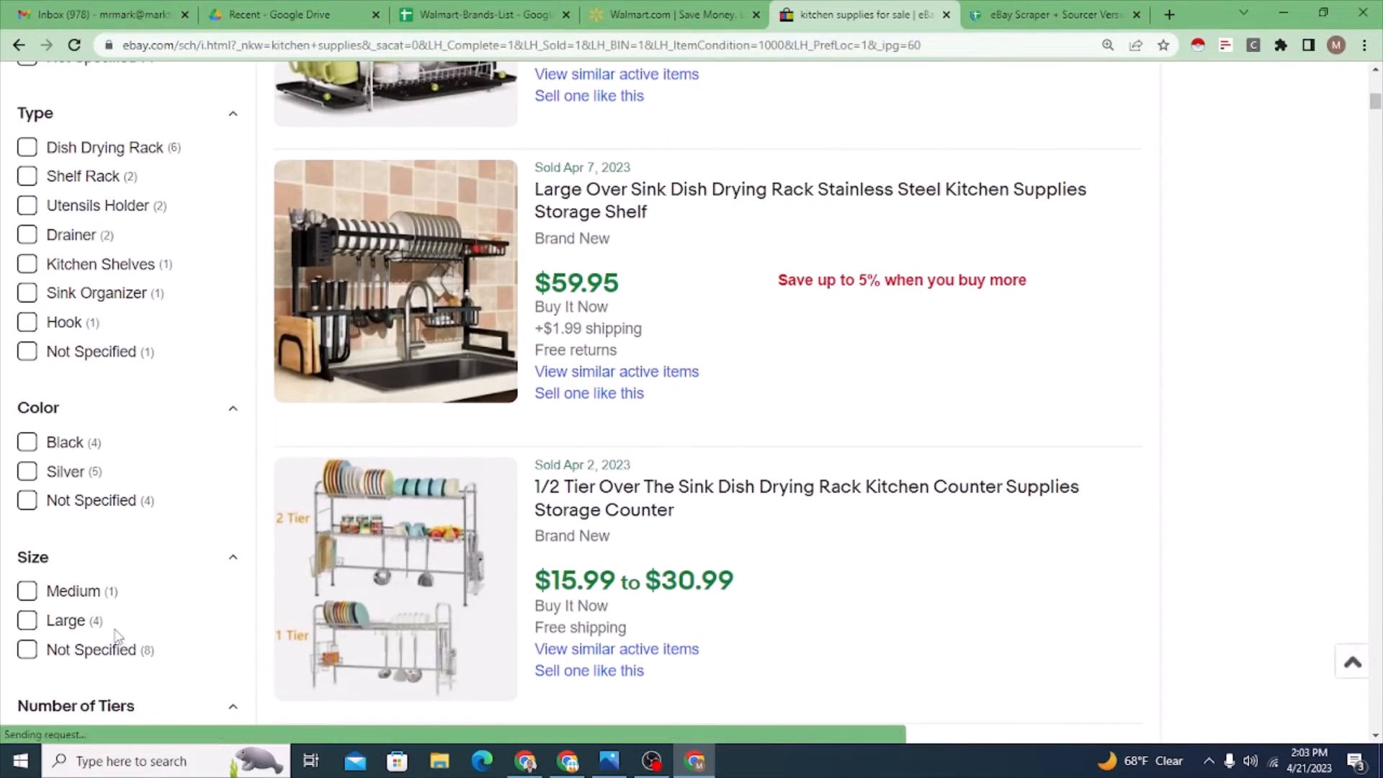
pyautogui.scroll(11, 144, 641)
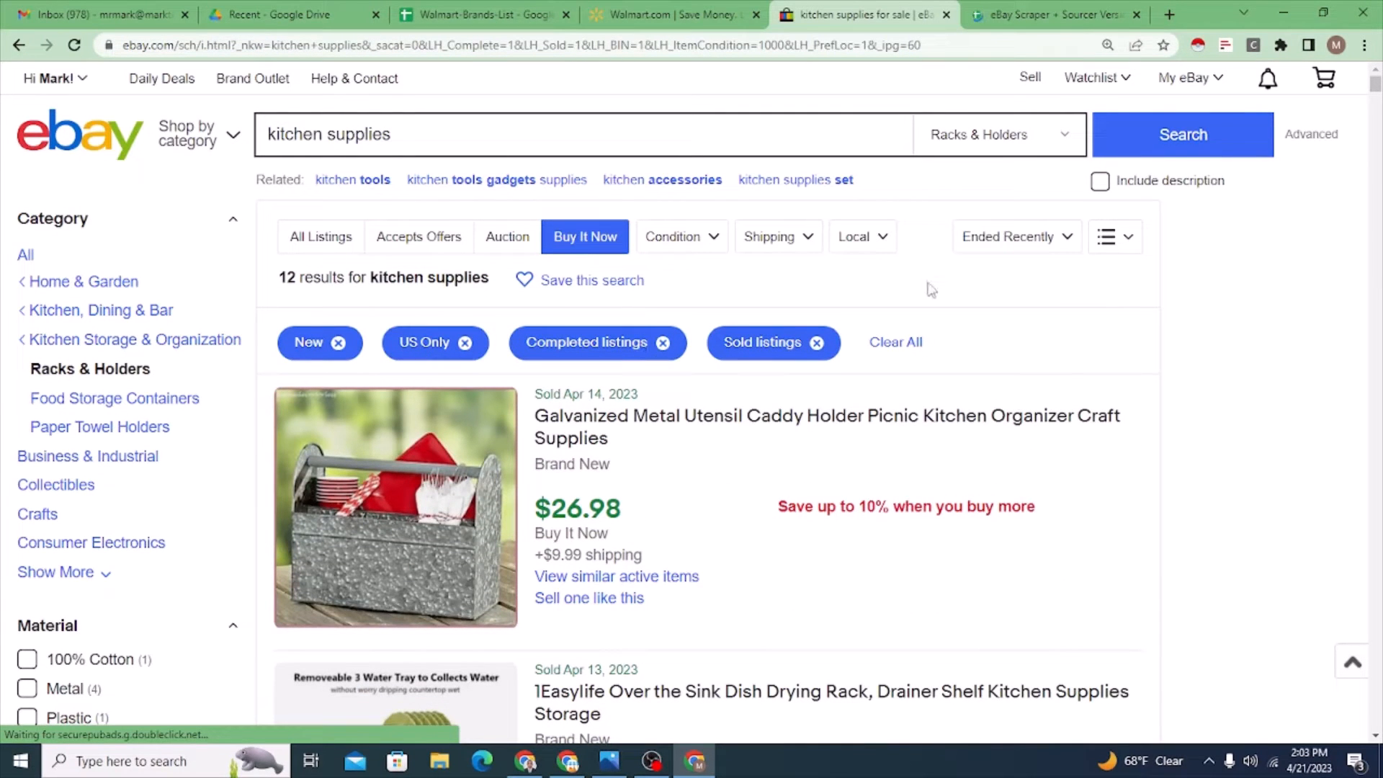
pyautogui.click(1313, 139)
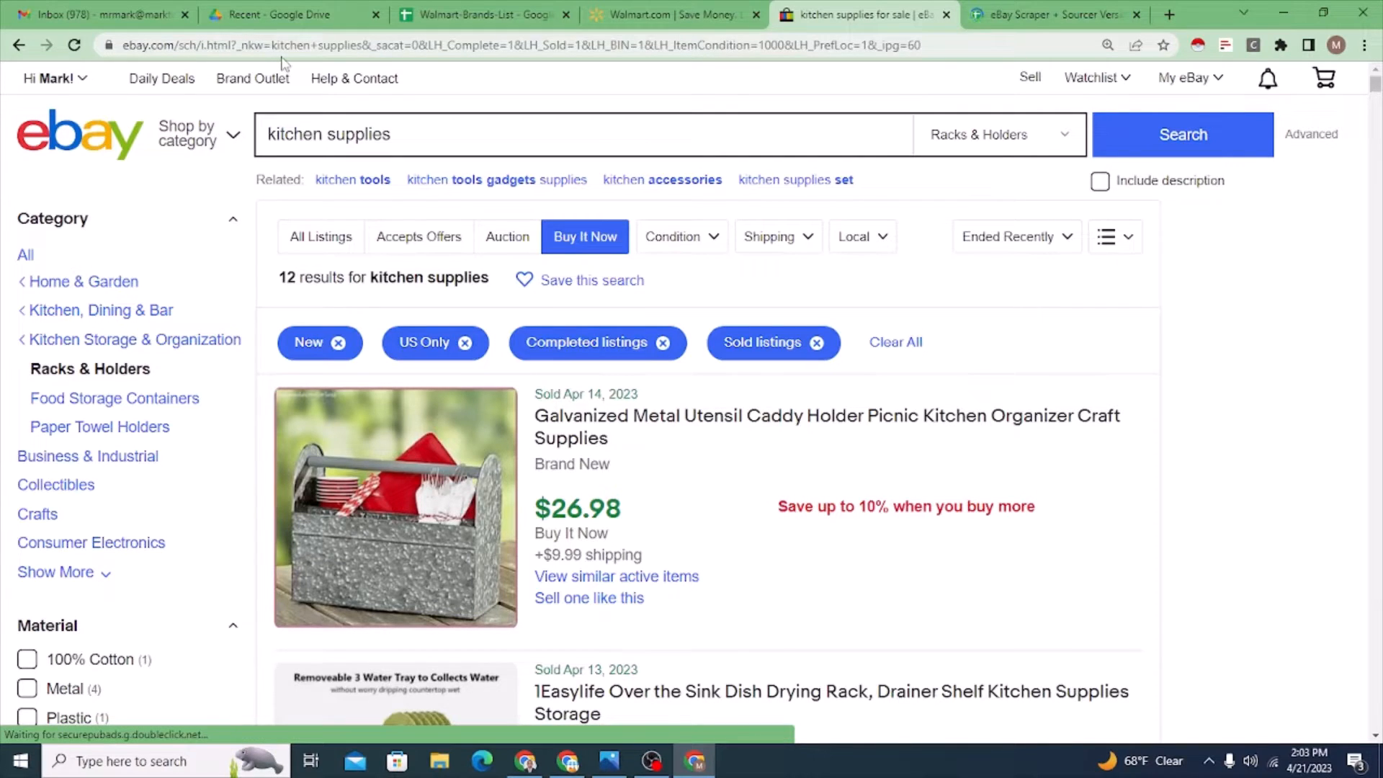
# Step: Copy the URL of the filtered kitchen supplies results page
pyautogui.click(470, 46)
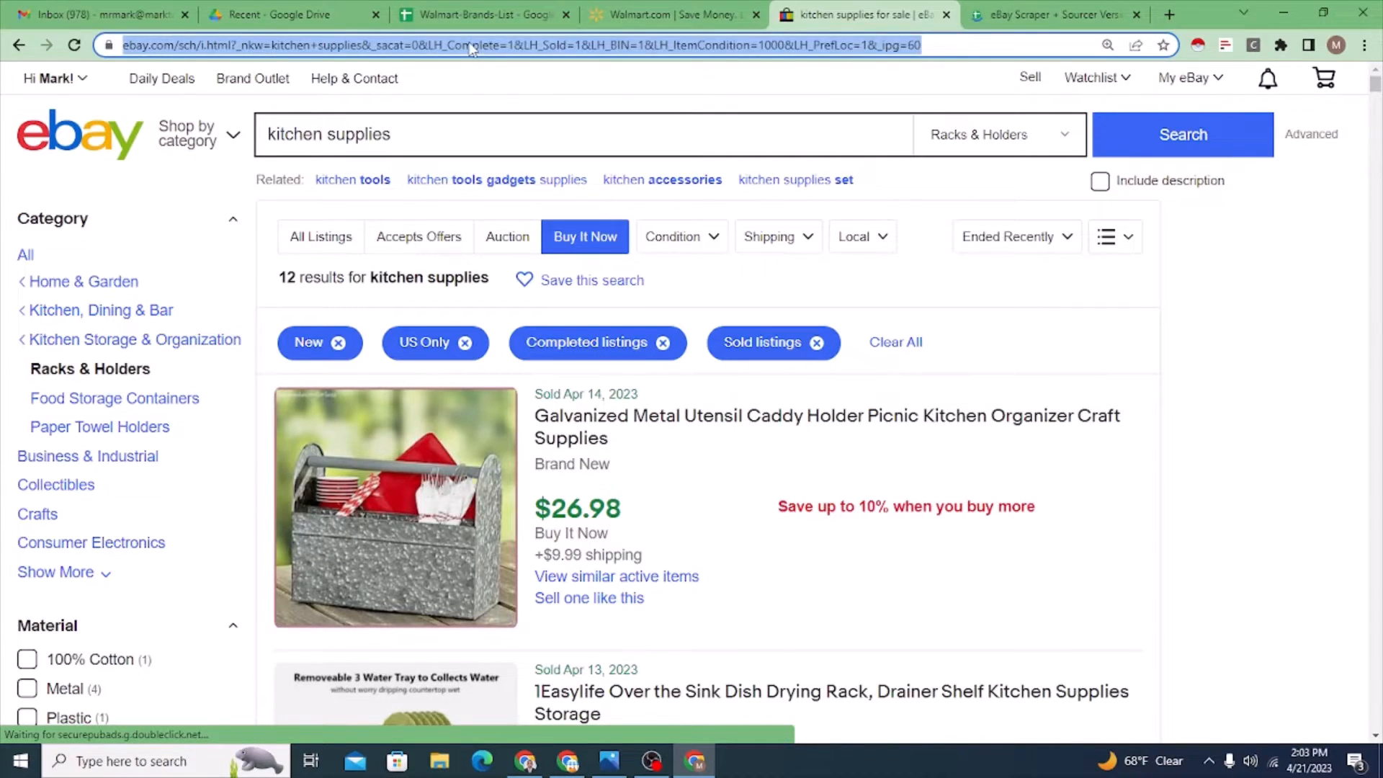
pyautogui.rightClick(470, 47)
pyautogui.click(514, 138)
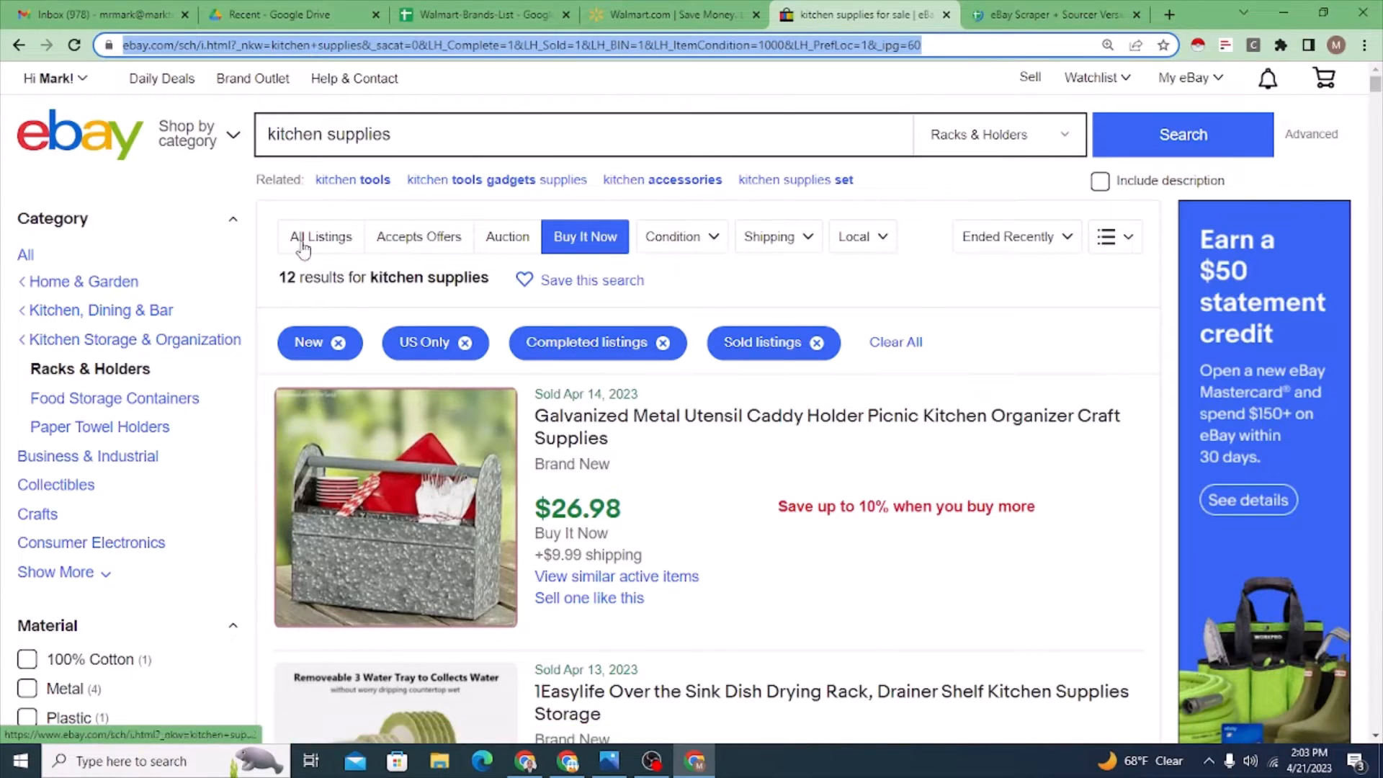
pyautogui.scroll(-2, 786, 377)
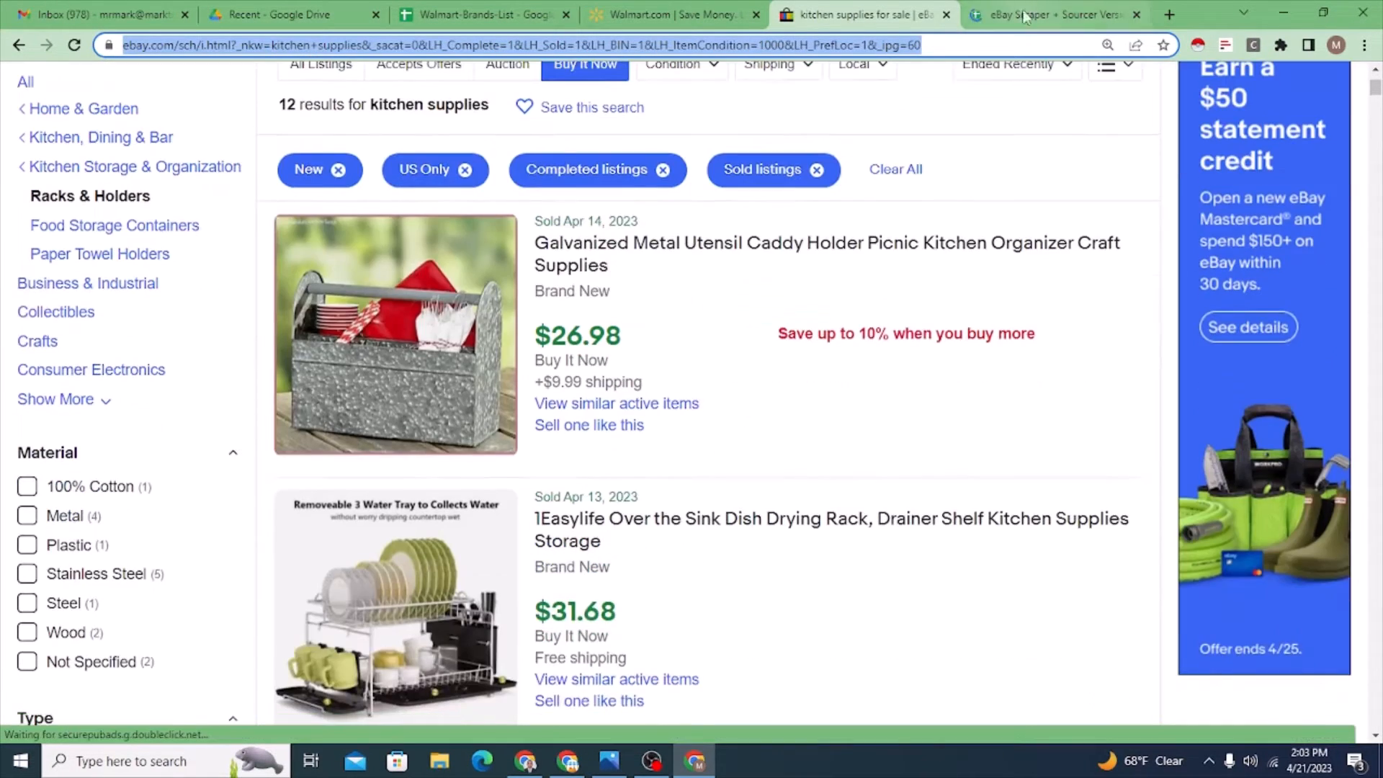
# Step: Paste the copied kitchen supplies results URL into the eBay products page URL cell of the eBay Sourcer sheet
pyautogui.click(1022, 20)
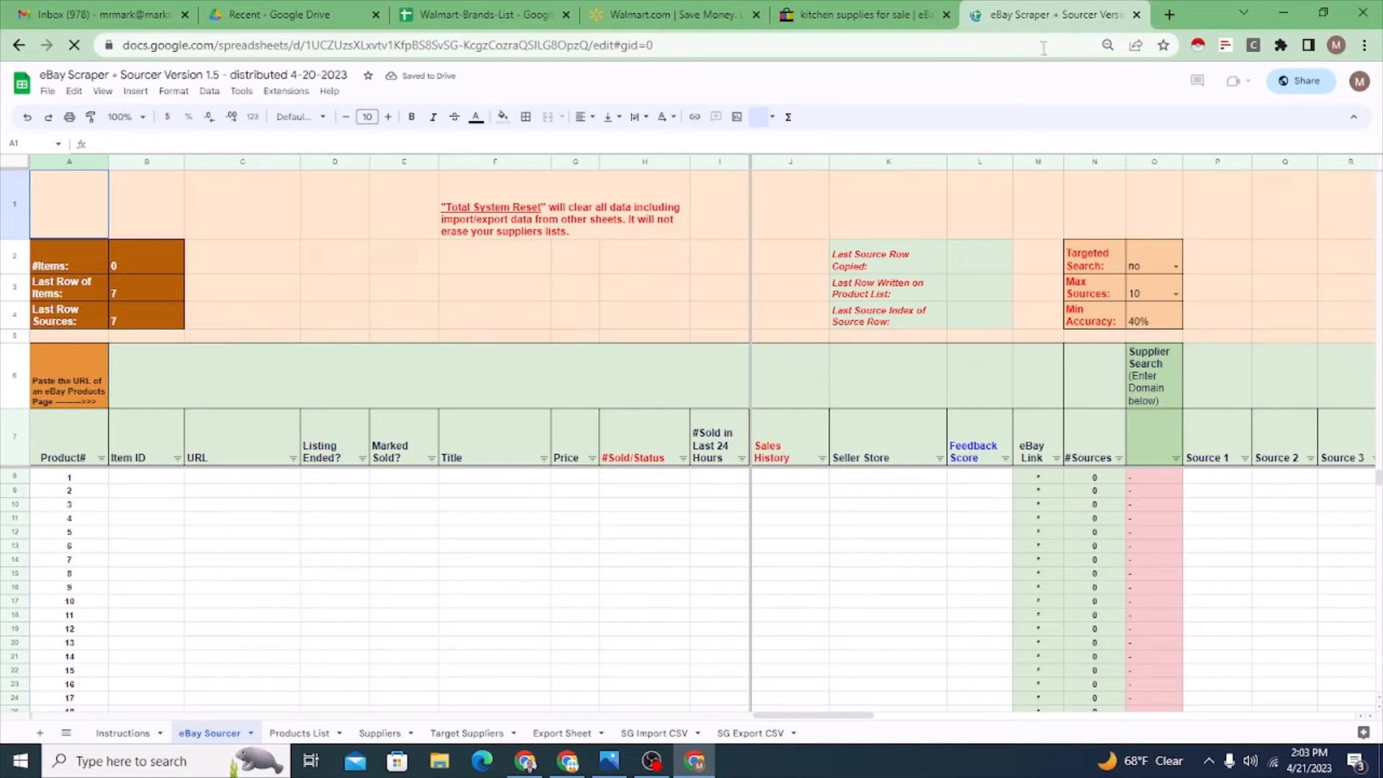
pyautogui.click(184, 396)
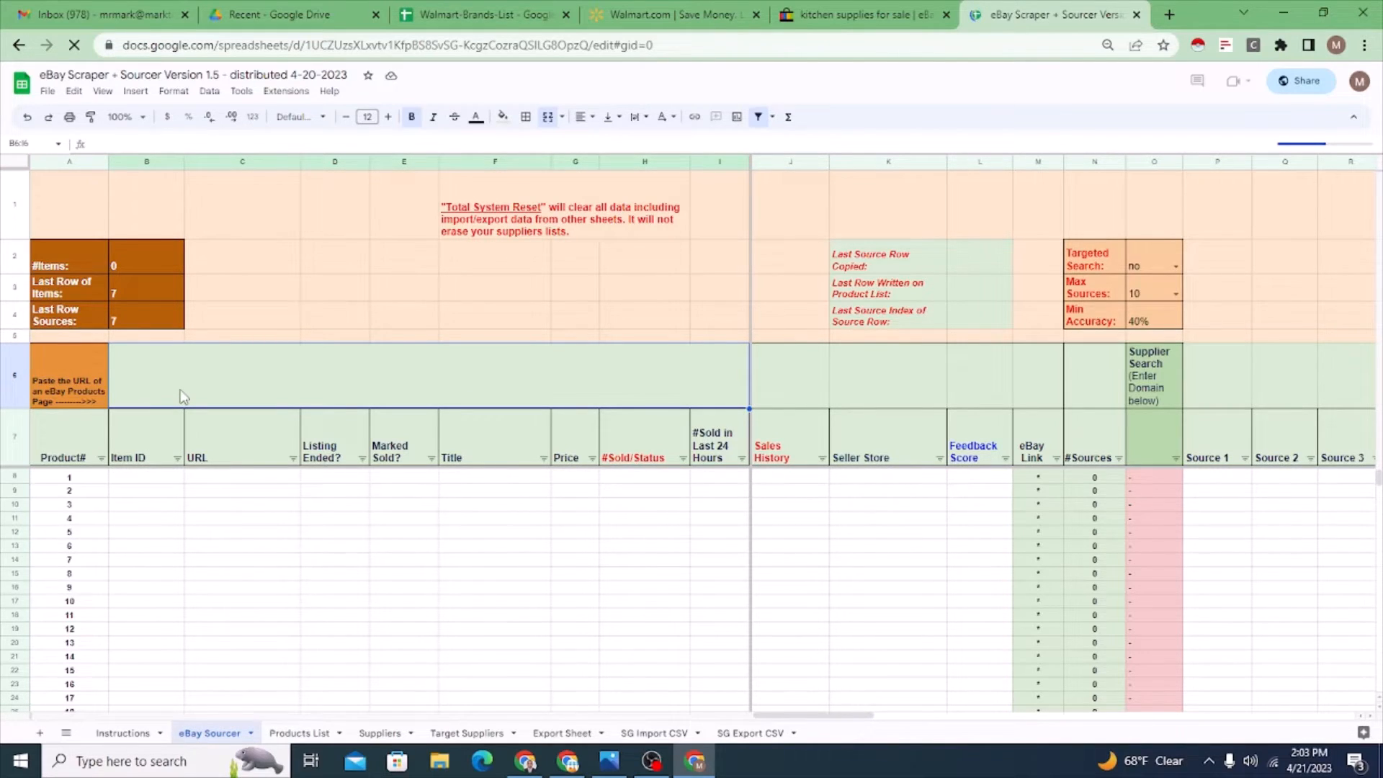
pyautogui.rightClick(181, 395)
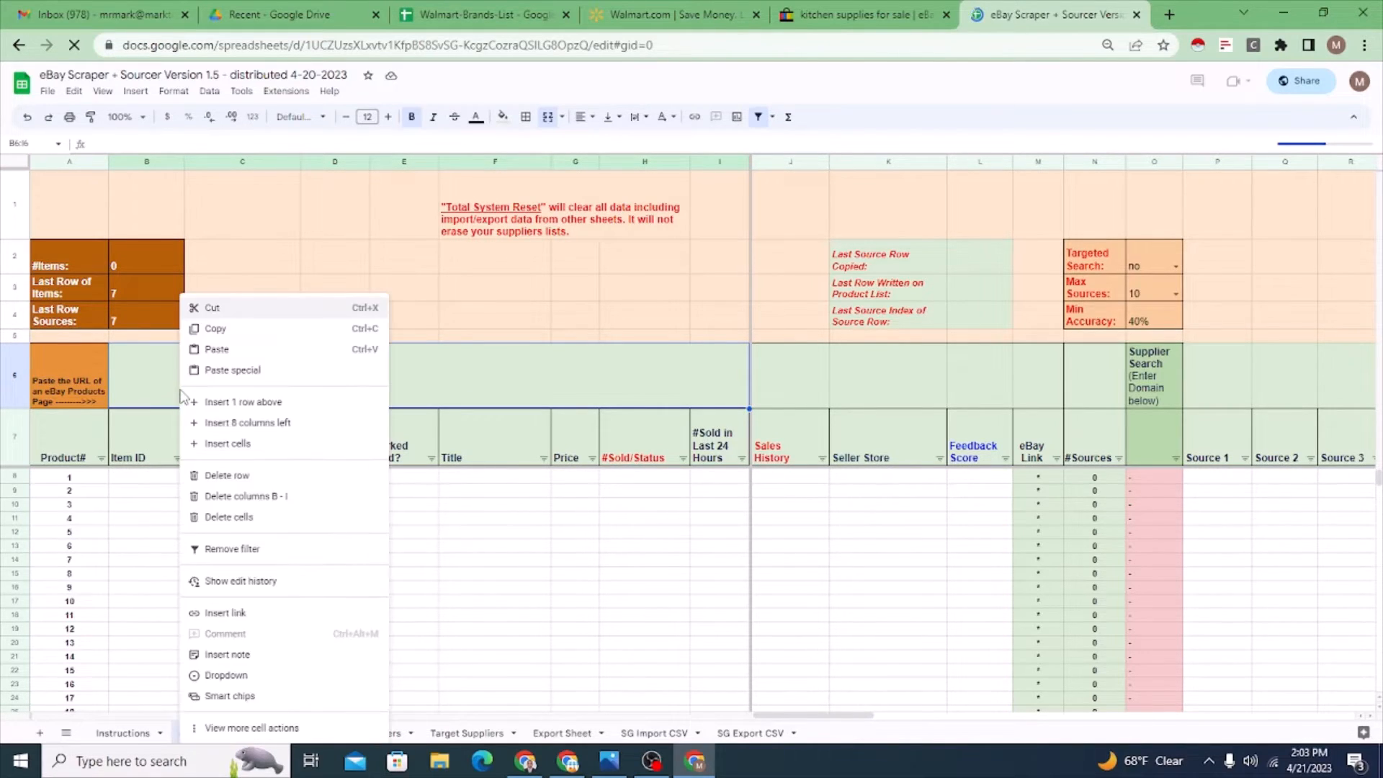
pyautogui.click(227, 352)
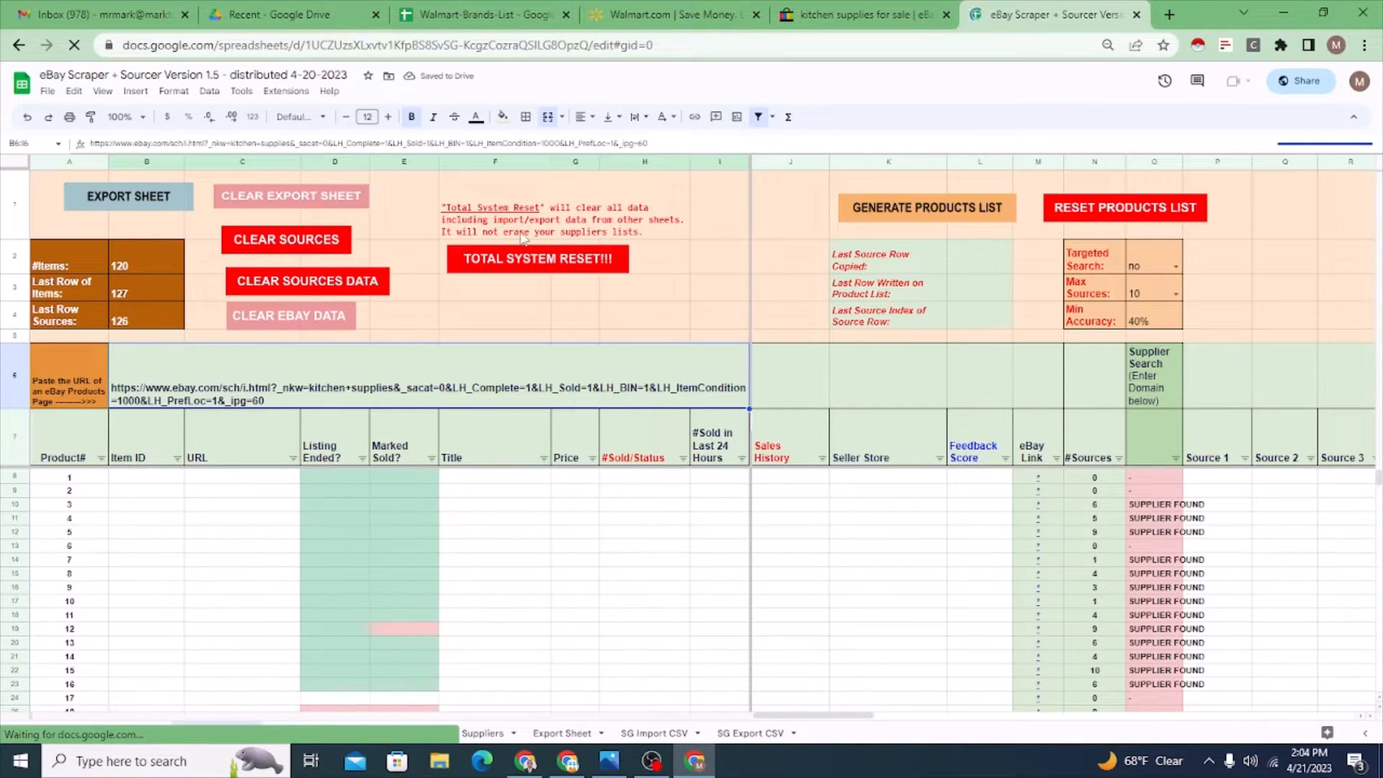
pyautogui.click(148, 479)
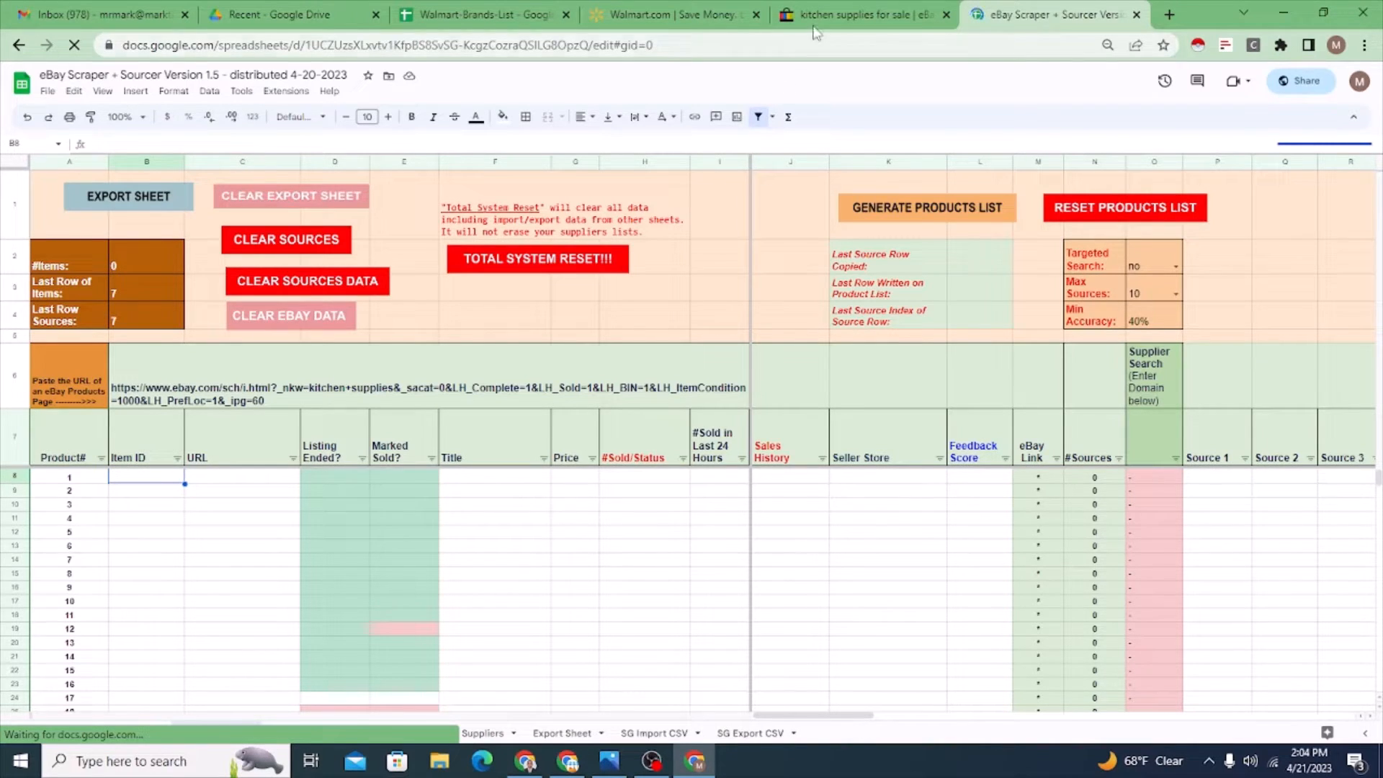
# Step: Review the sold dates of the listings on the eBay kitchen supplies results page
pyautogui.click(837, 15)
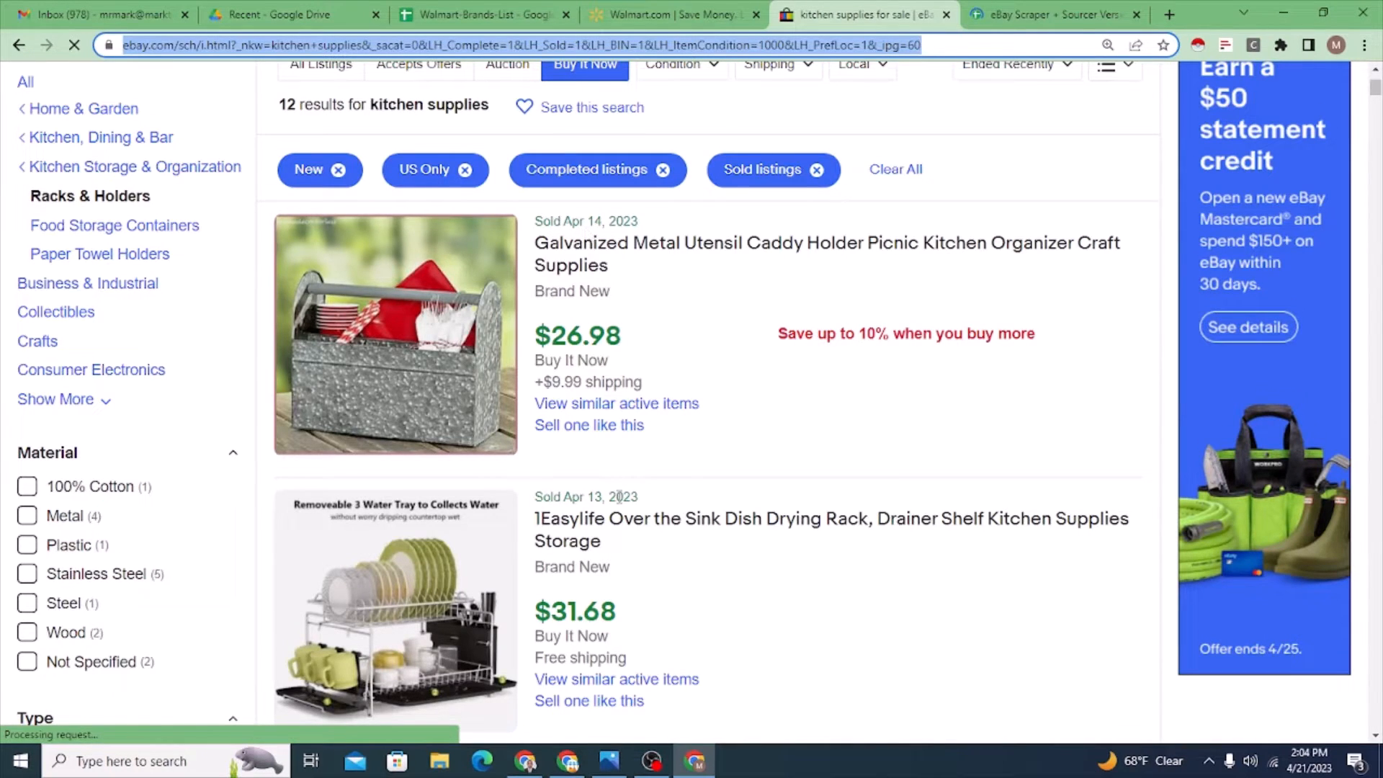
pyautogui.scroll(-2, 616, 468)
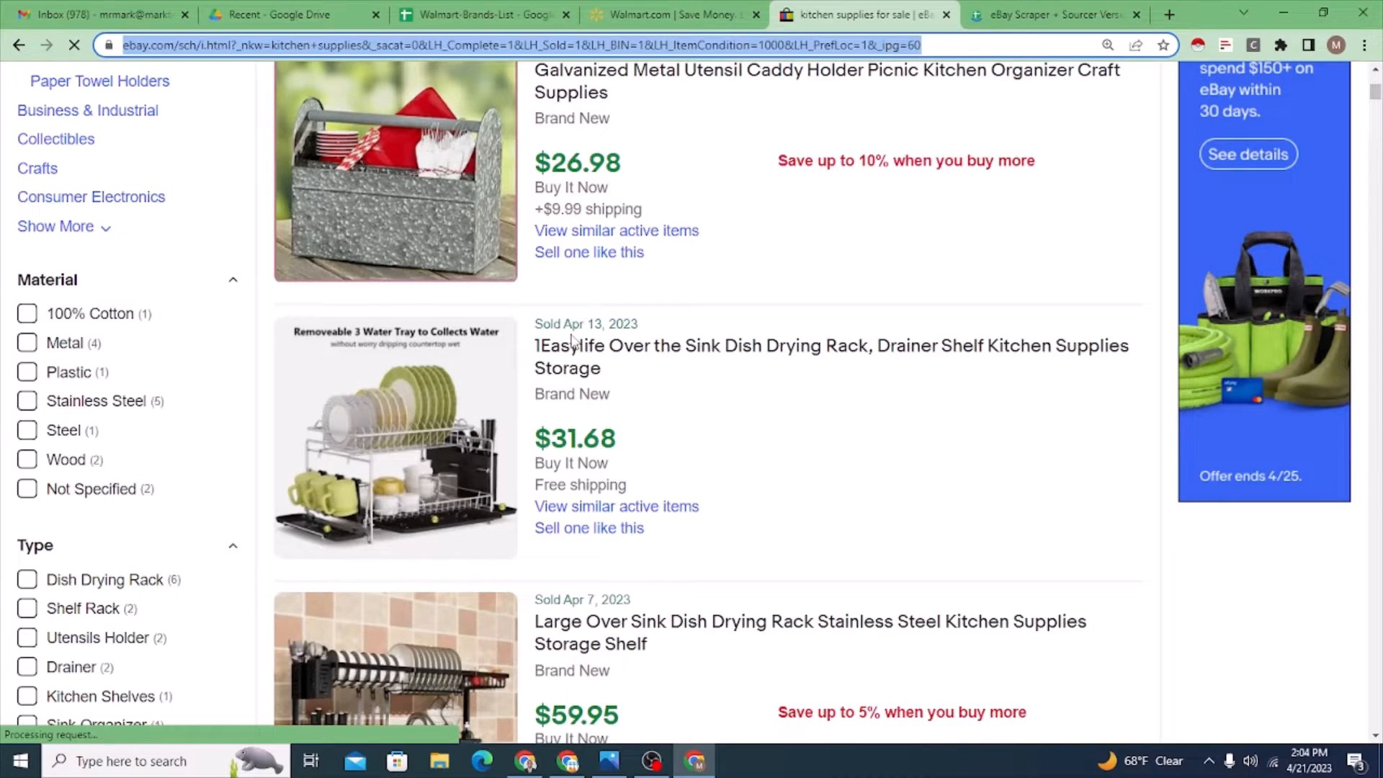
pyautogui.moveTo(538, 324); pyautogui.dragTo(655, 328)
pyautogui.scroll(-2, 670, 357)
pyautogui.scroll(-2, 677, 366)
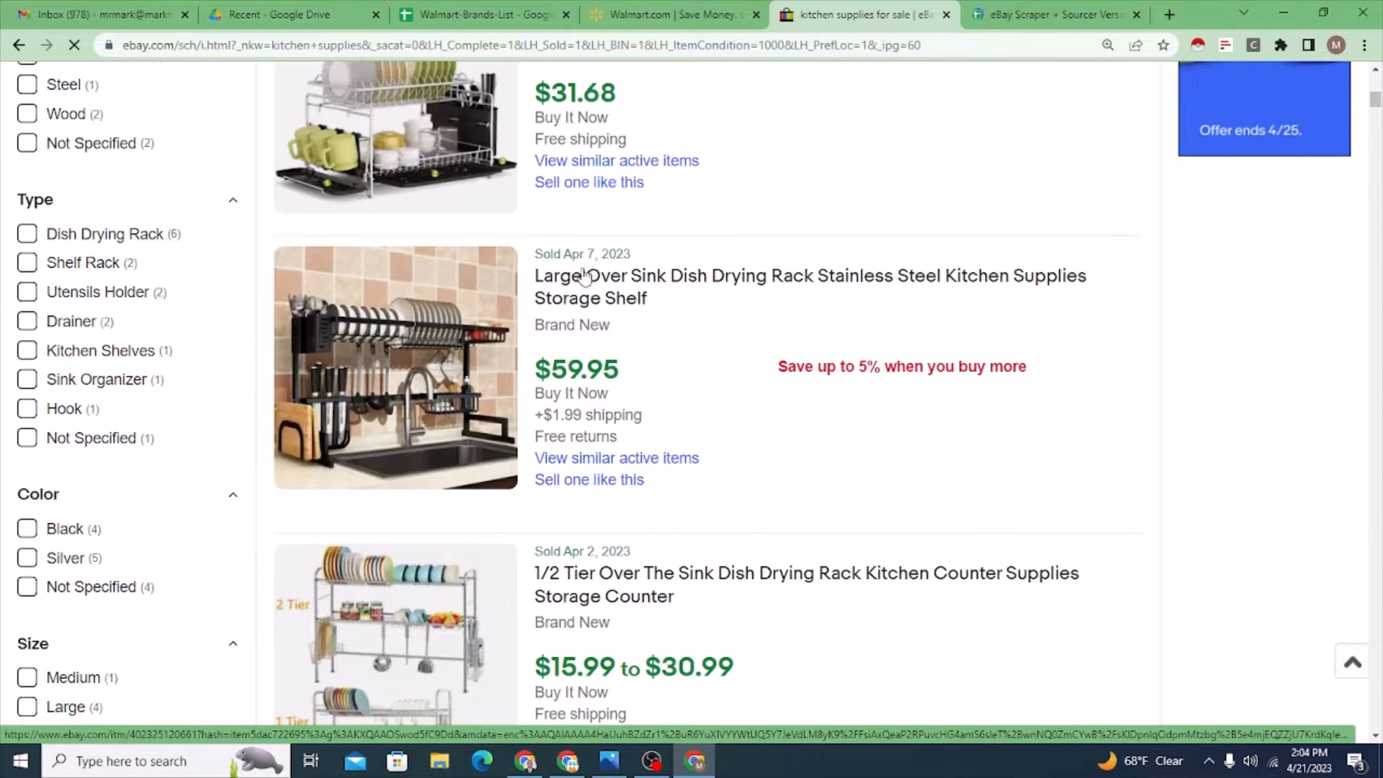
pyautogui.scroll(-2, 632, 499)
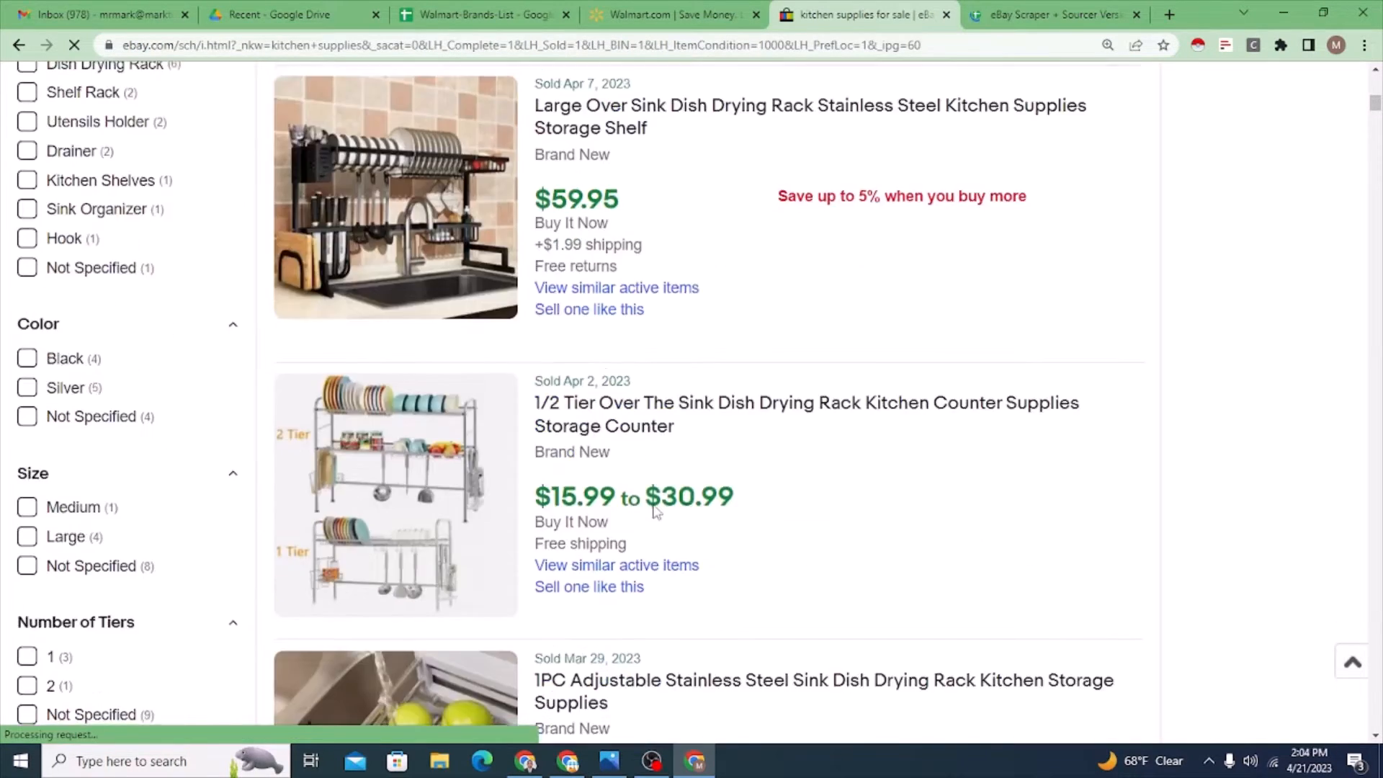
pyautogui.scroll(-2, 629, 428)
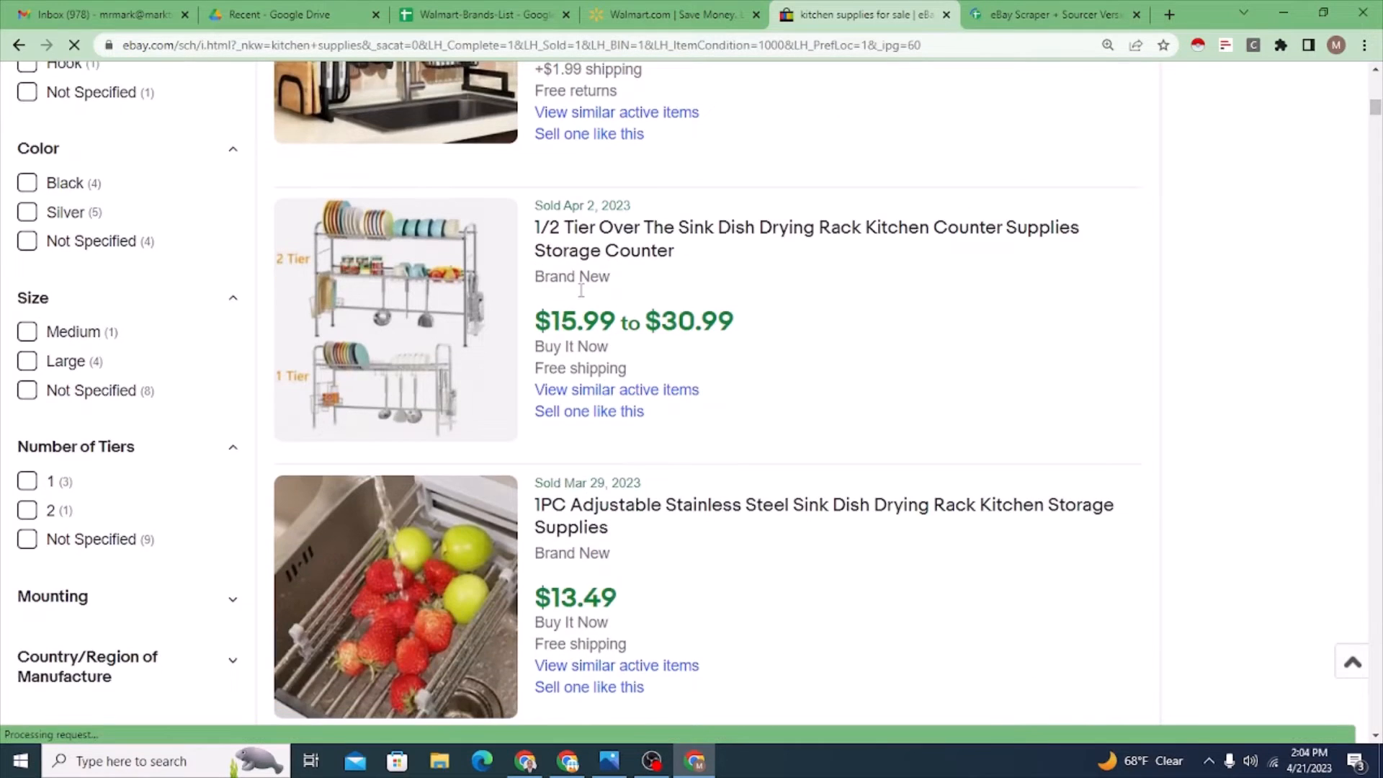
pyautogui.scroll(-2, 596, 574)
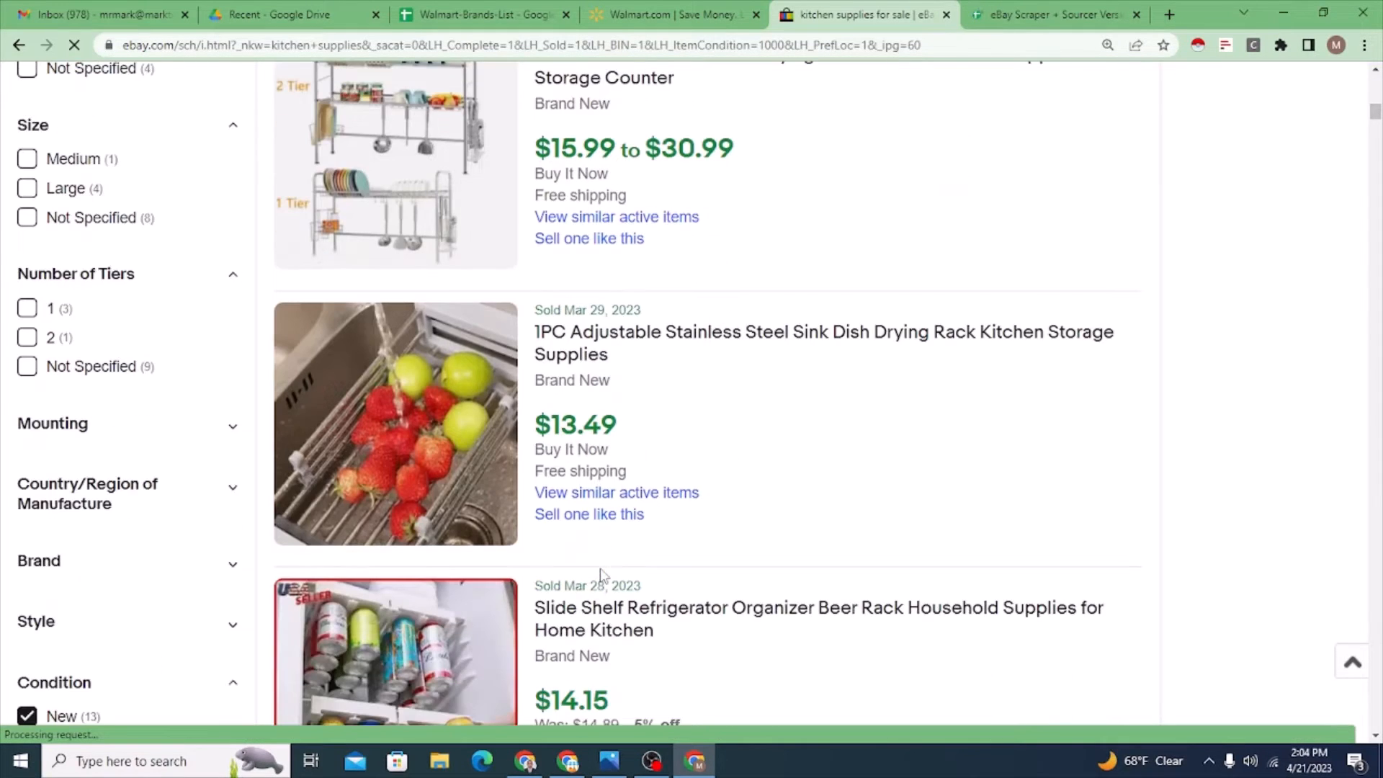
# Step: Run Extract Current Ebay Page in the eBay scraper spreadsheet
pyautogui.click(1028, 18)
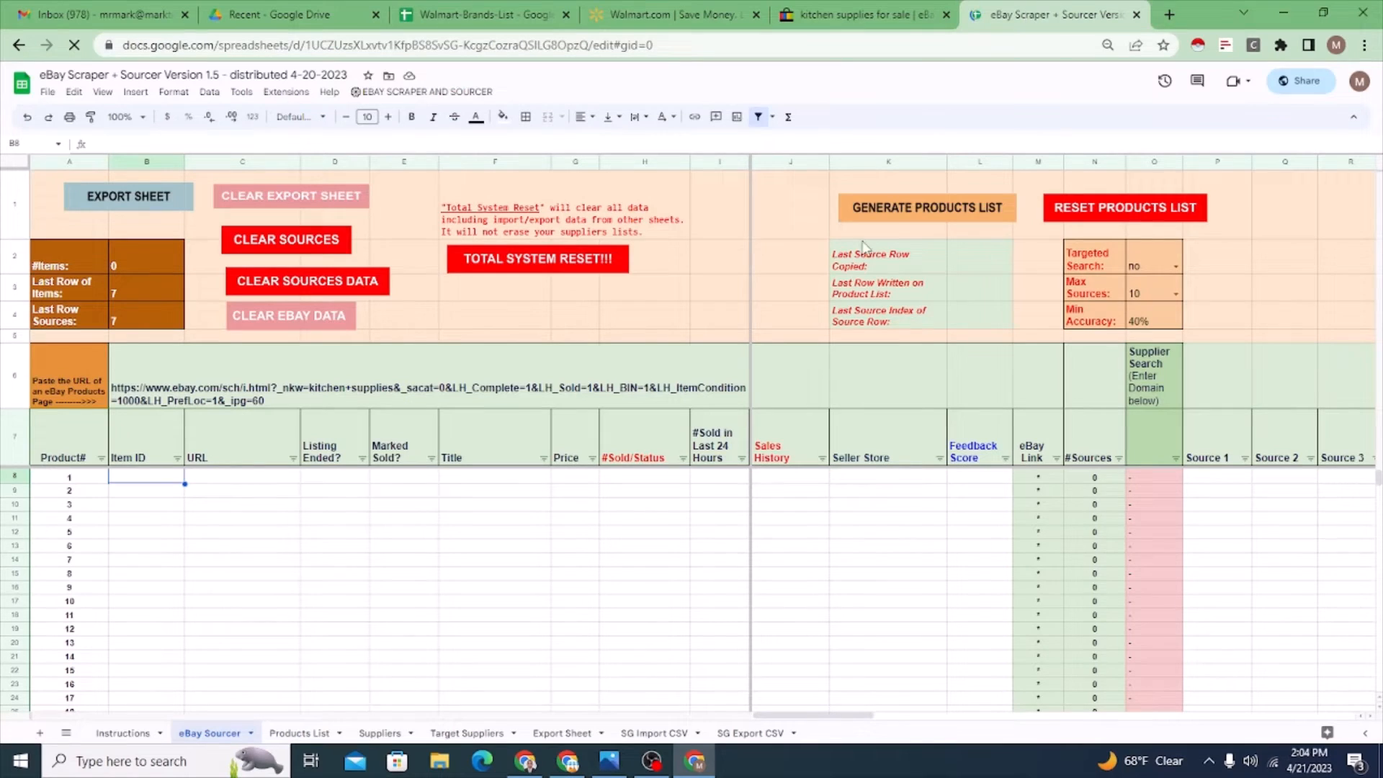
pyautogui.click(415, 94)
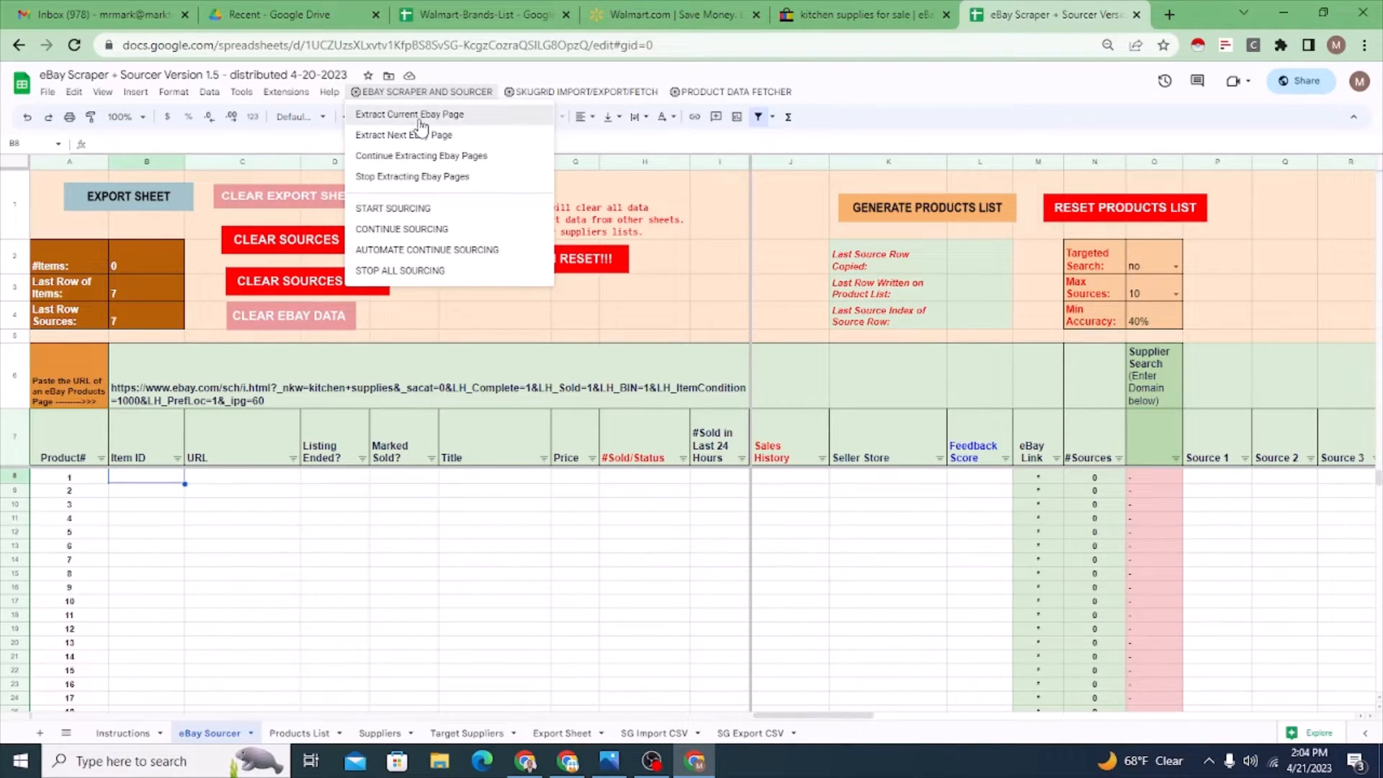
pyautogui.click(422, 119)
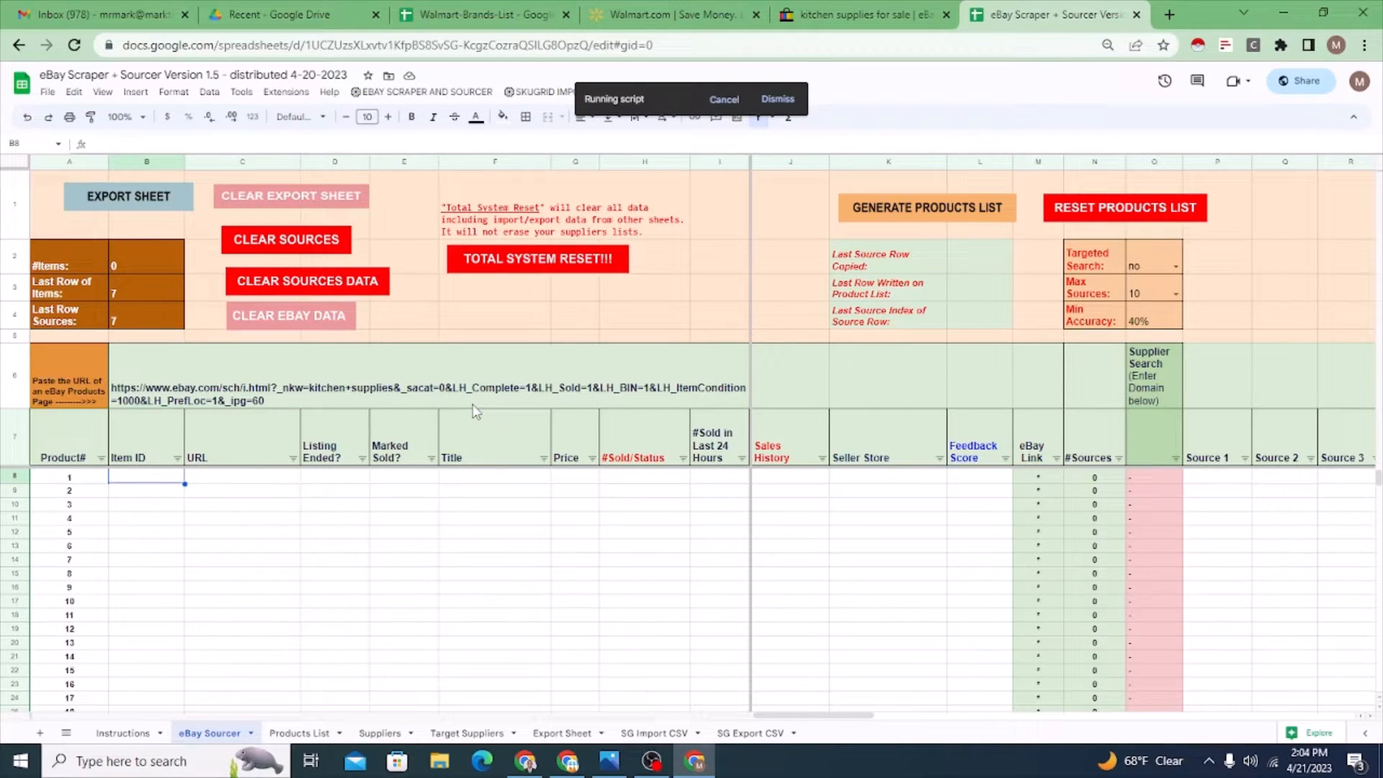
# Step: Examine the source URL, its eBay results page, and the Listing Ended, Marked Sold, #Sold in Last 24 Hours and Sales History columns
pyautogui.click(286, 382)
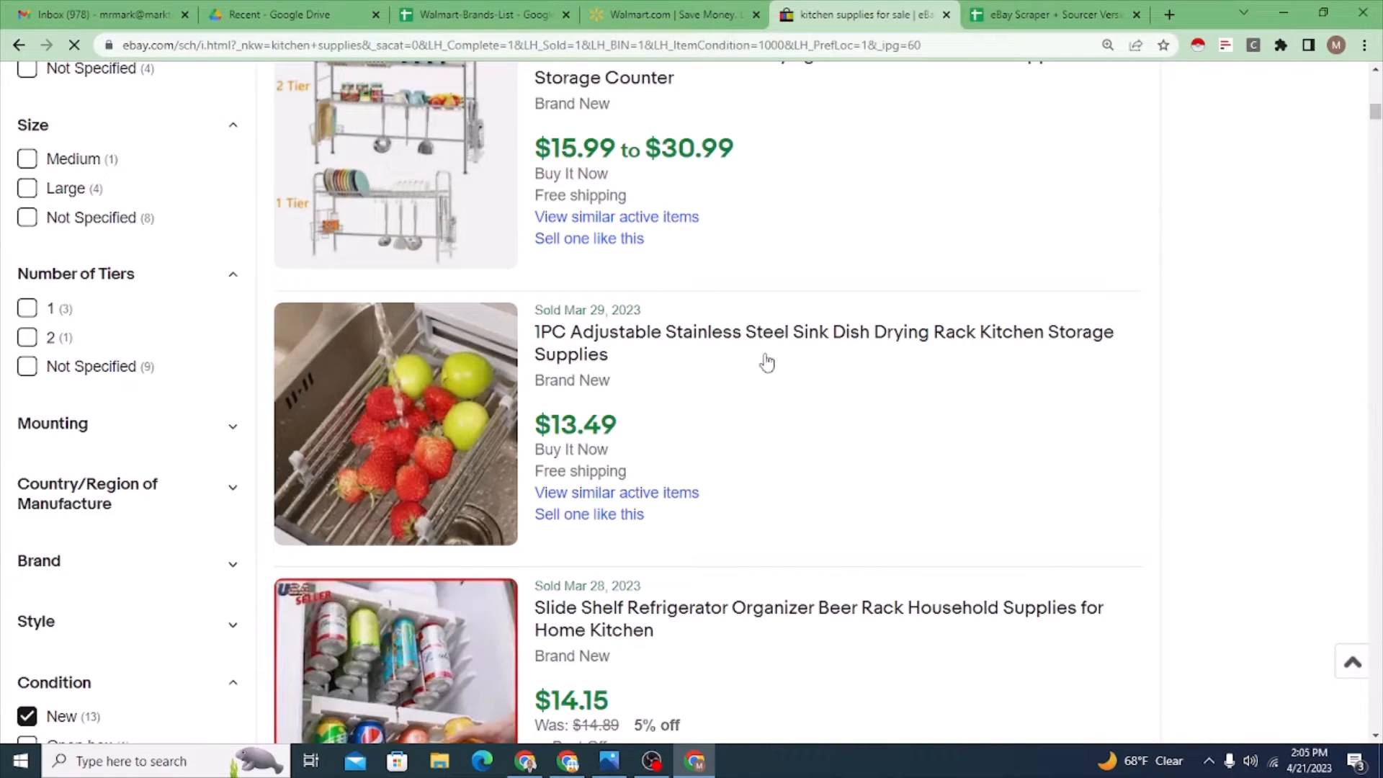
pyautogui.scroll(6, 670, 324)
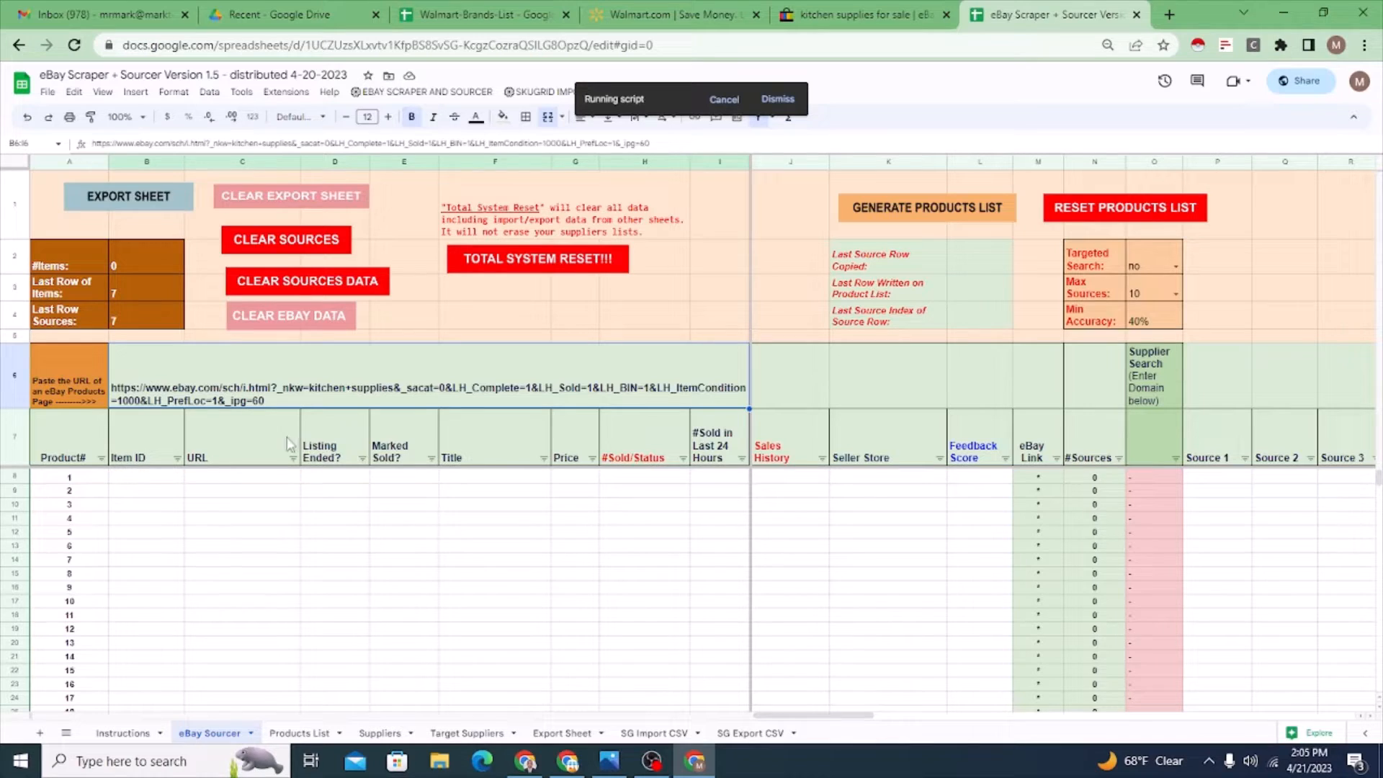
pyautogui.click(332, 442)
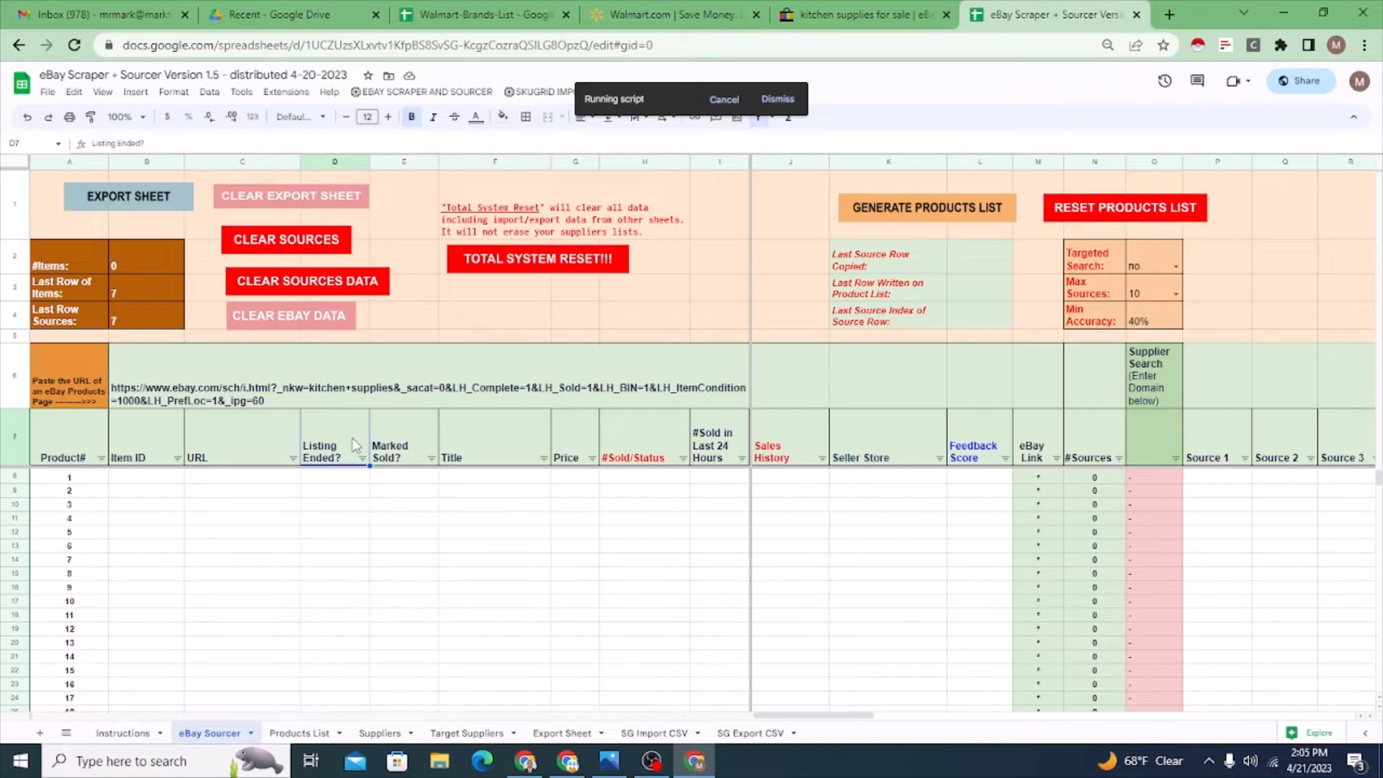
pyautogui.click(405, 442)
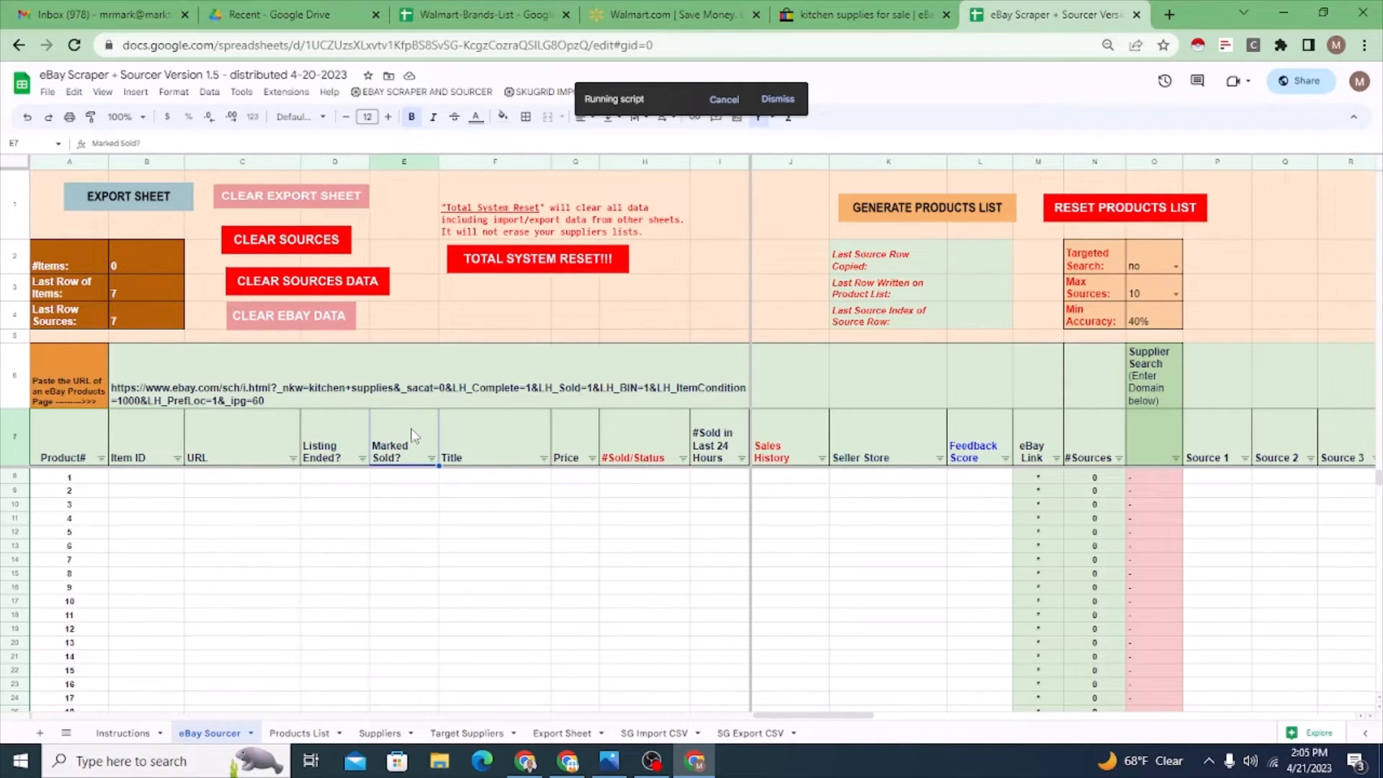
pyautogui.click(720, 445)
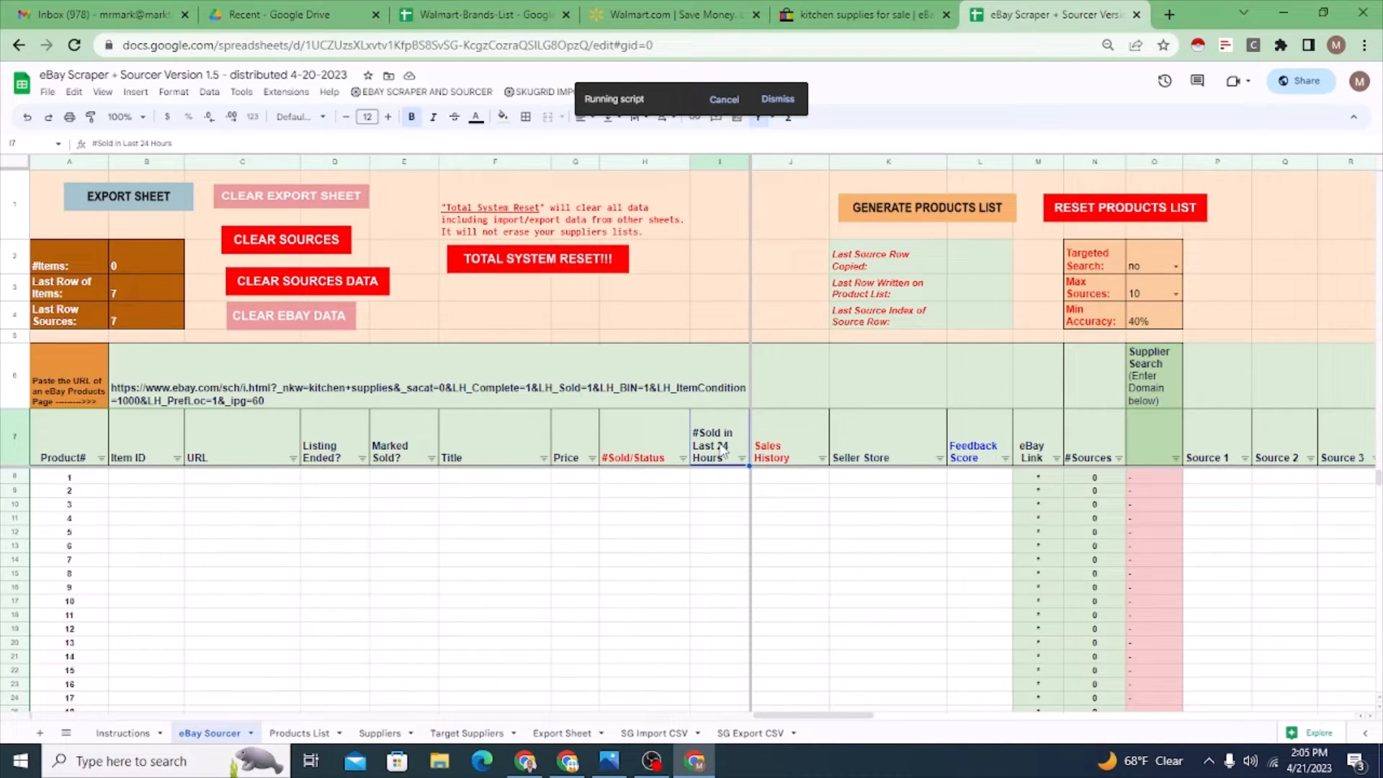
pyautogui.click(722, 481)
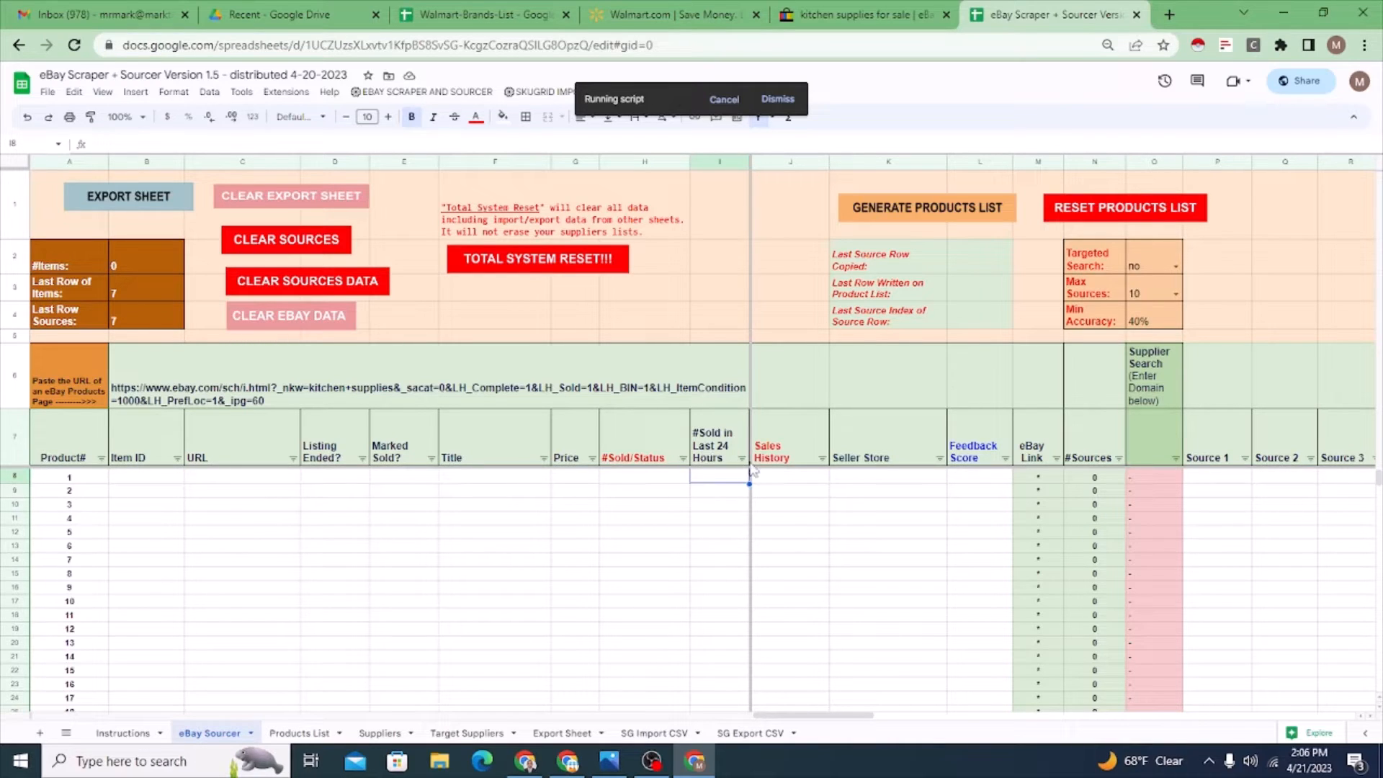
pyautogui.click(780, 454)
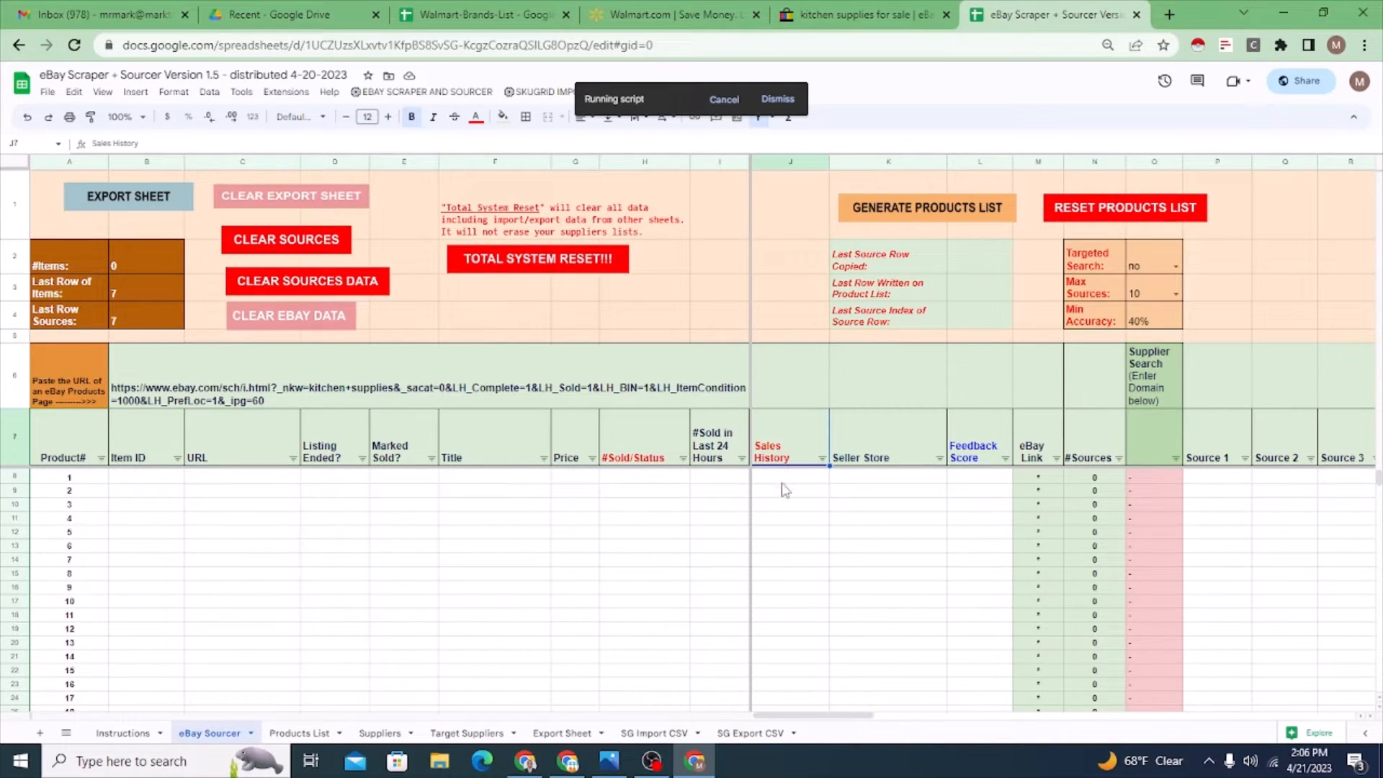
# Step: Open the Galvanized Metal Utensil Caddy listing from the eBay results in a new tab and check its listing status
pyautogui.click(860, 14)
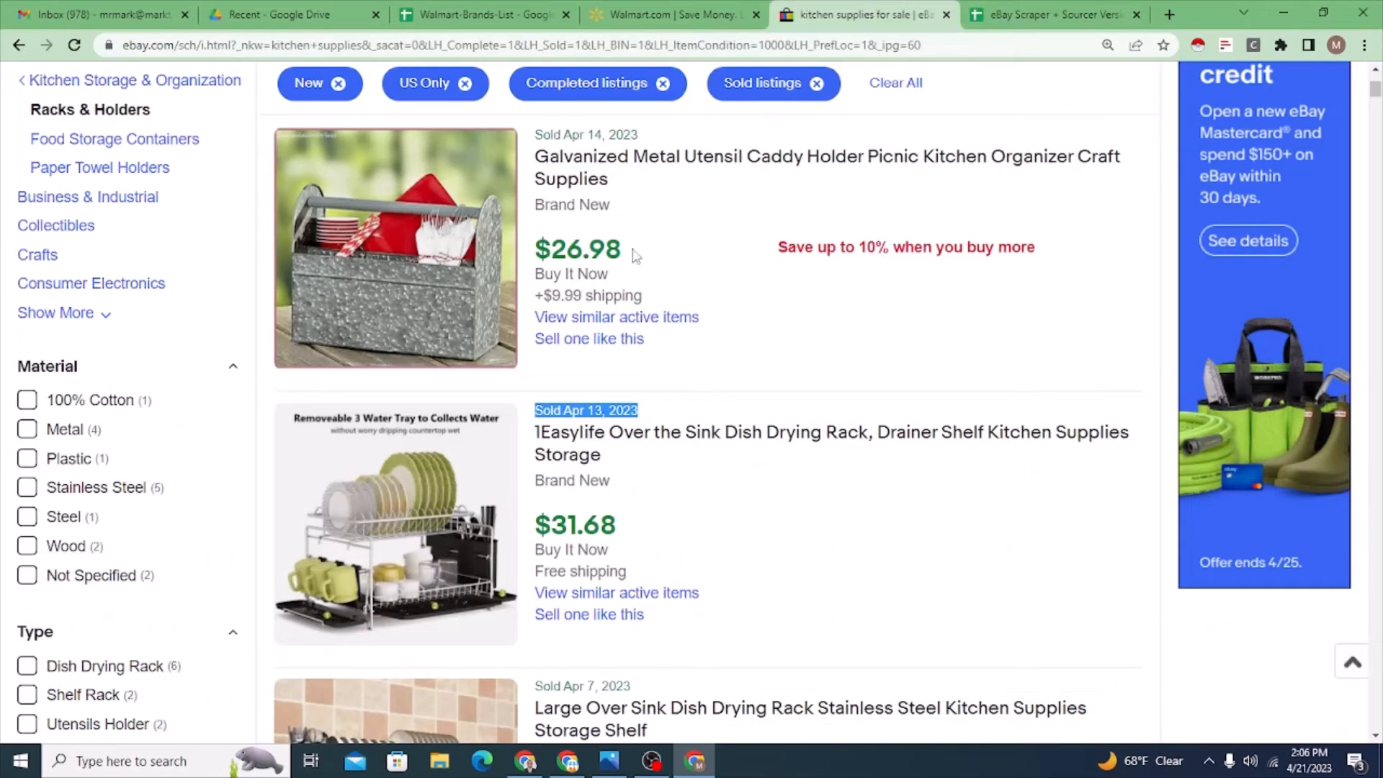
pyautogui.rightClick(616, 160)
pyautogui.click(667, 170)
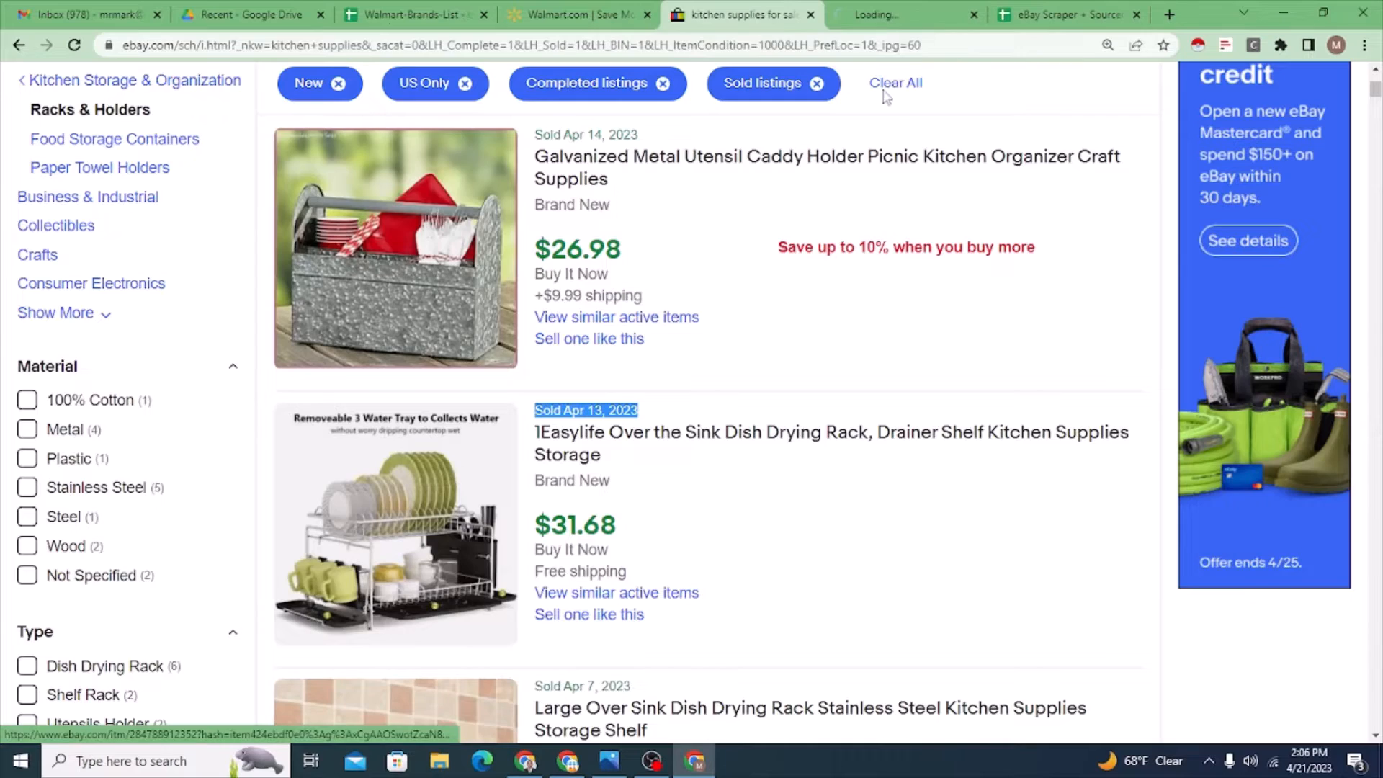
pyautogui.click(878, 26)
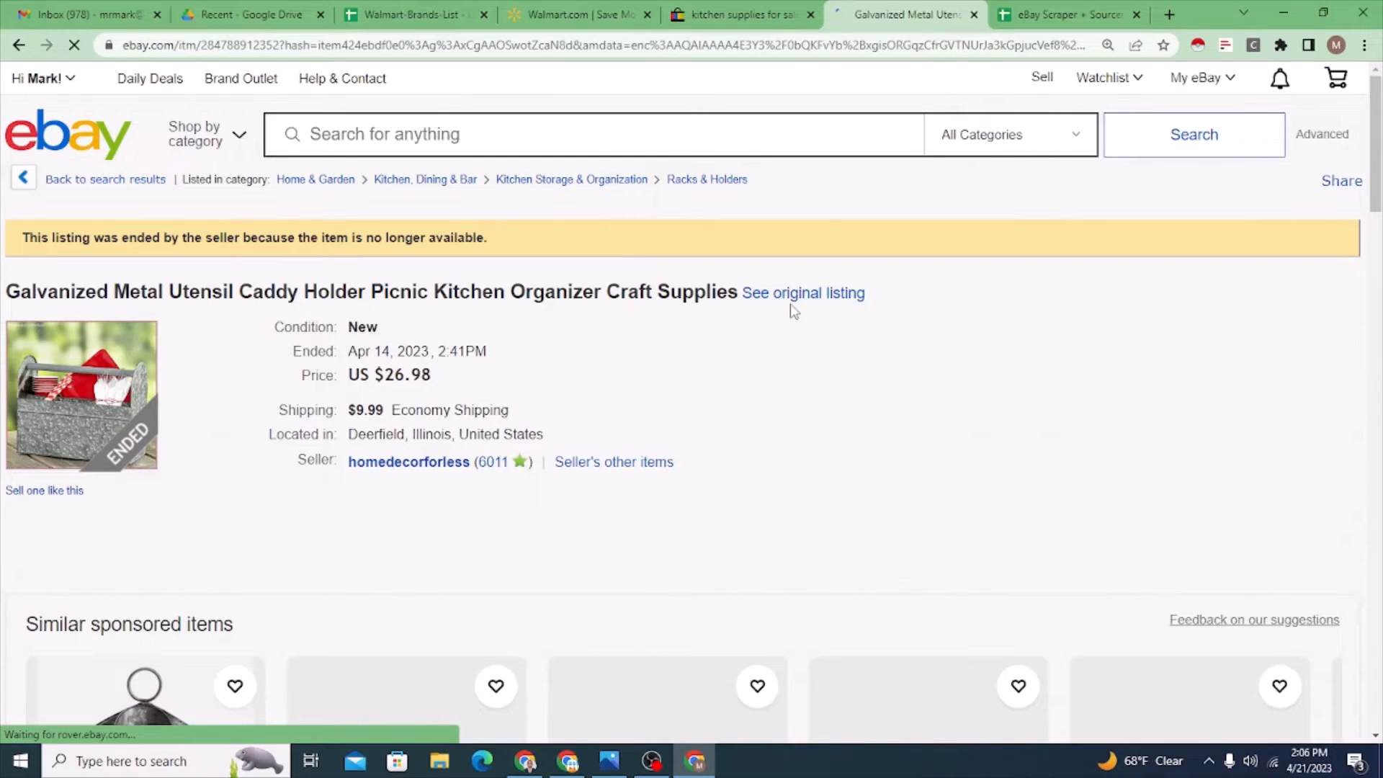
pyautogui.click(722, 14)
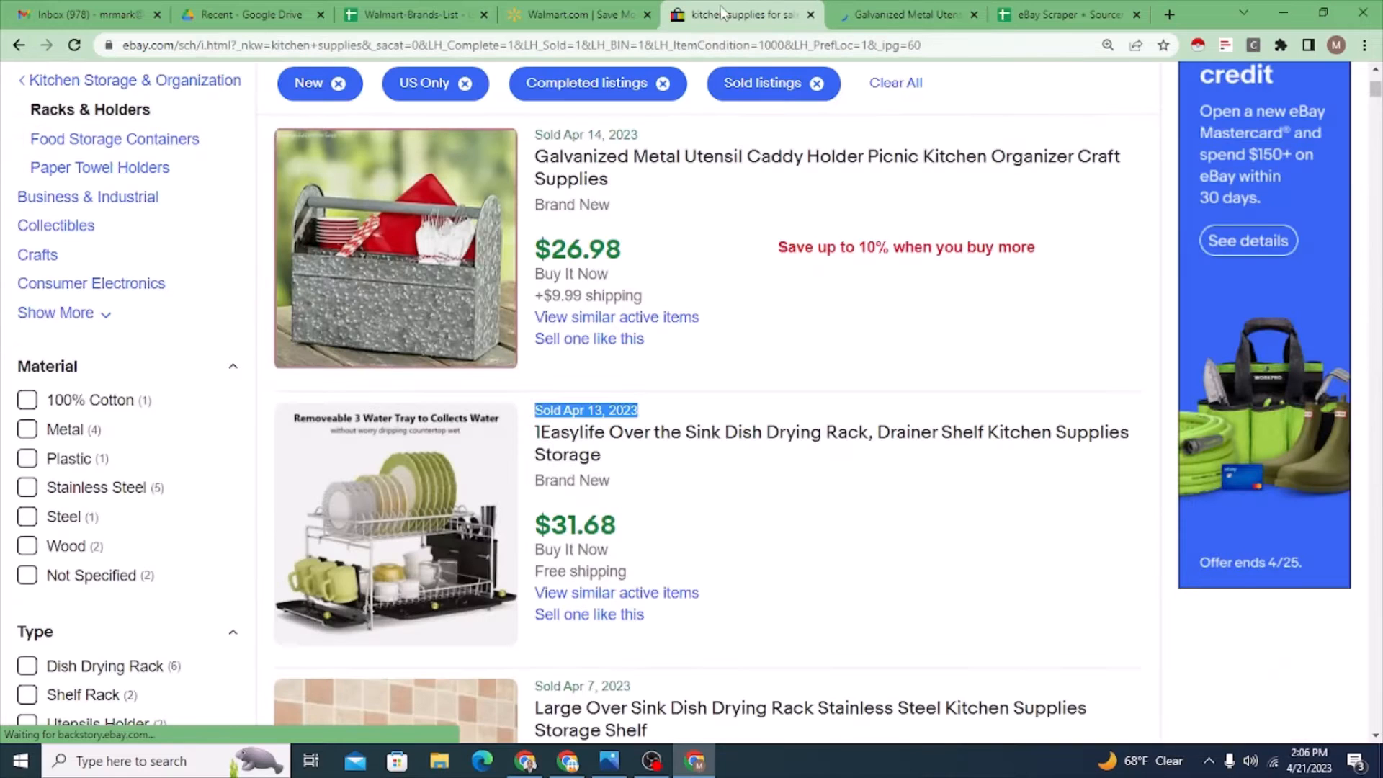
pyautogui.click(869, 11)
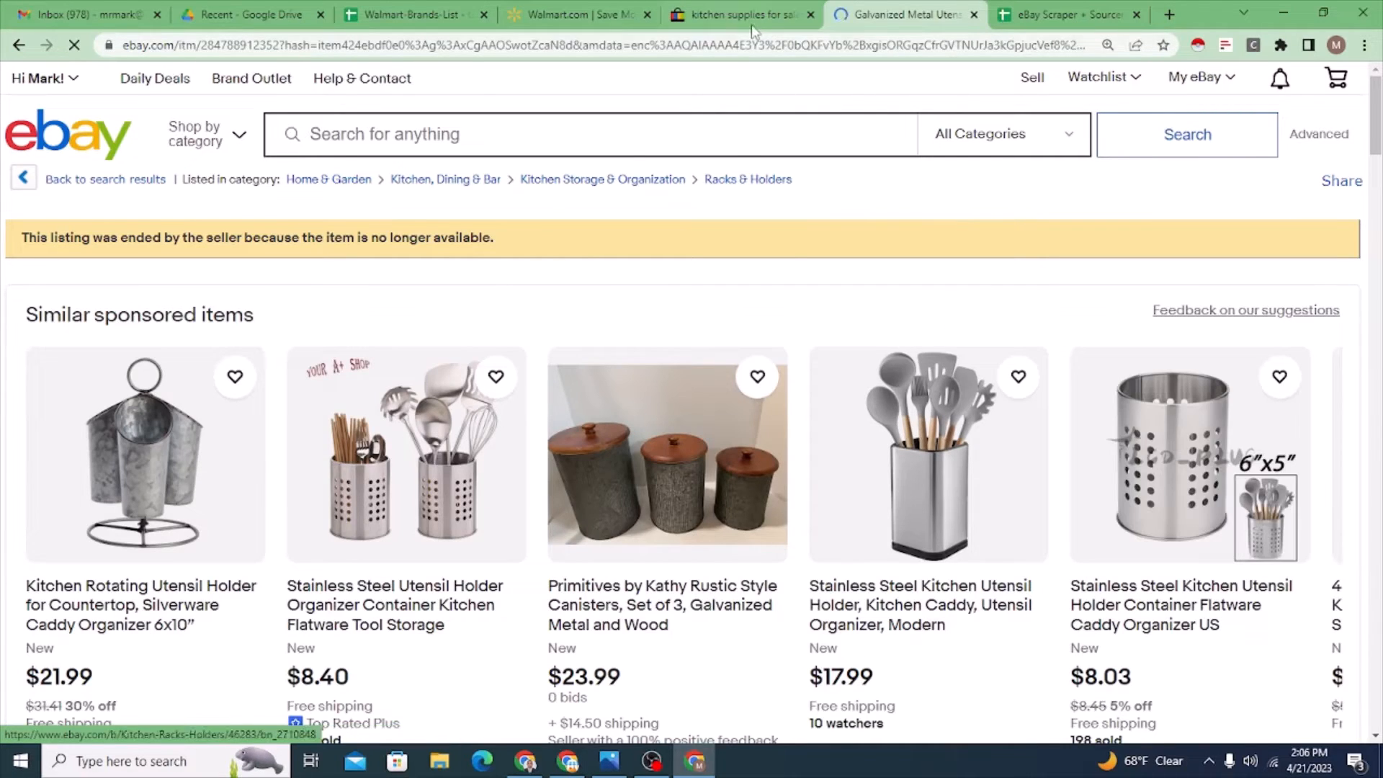
pyautogui.click(749, 20)
# Step: Inspect the first product's URL in the scraper spreadsheet and open the eBay listing linked for product 2
pyautogui.click(1070, 21)
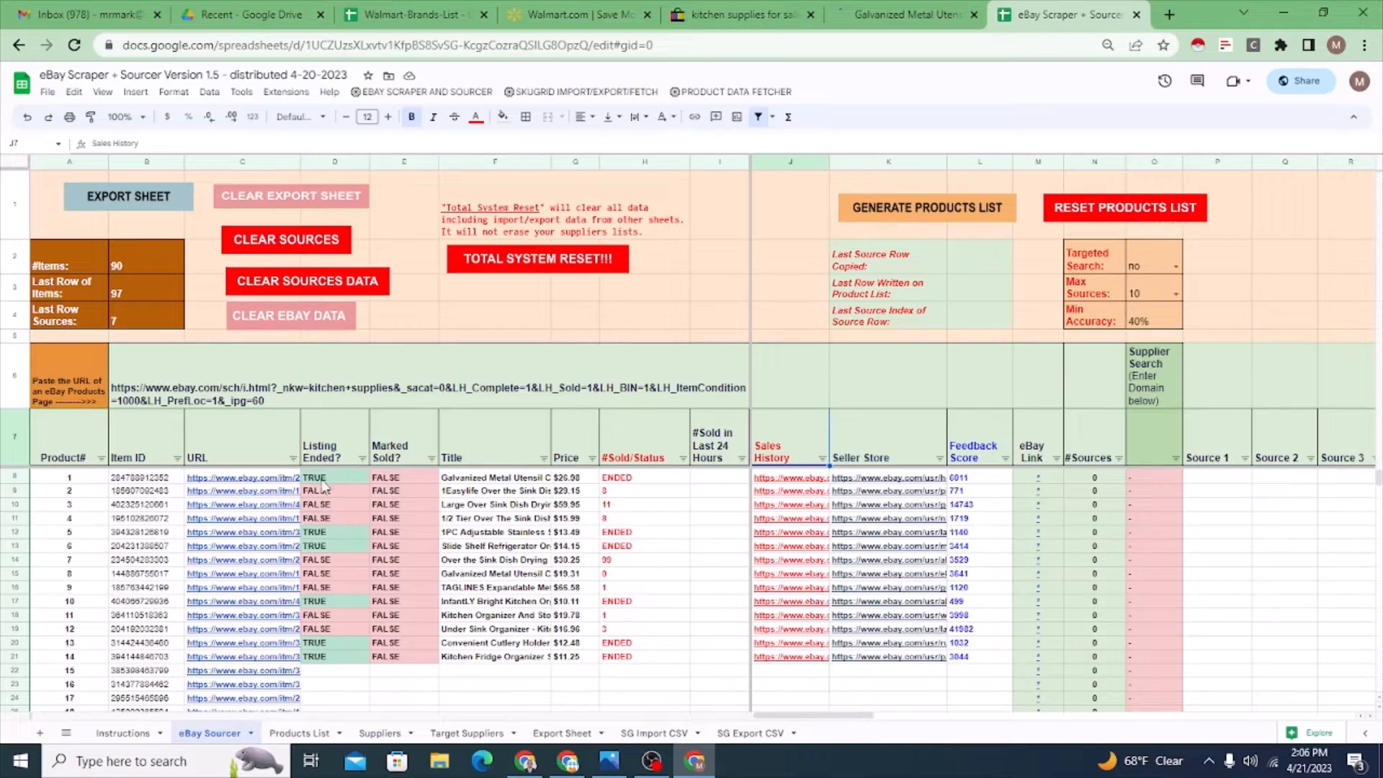
pyautogui.click(283, 478)
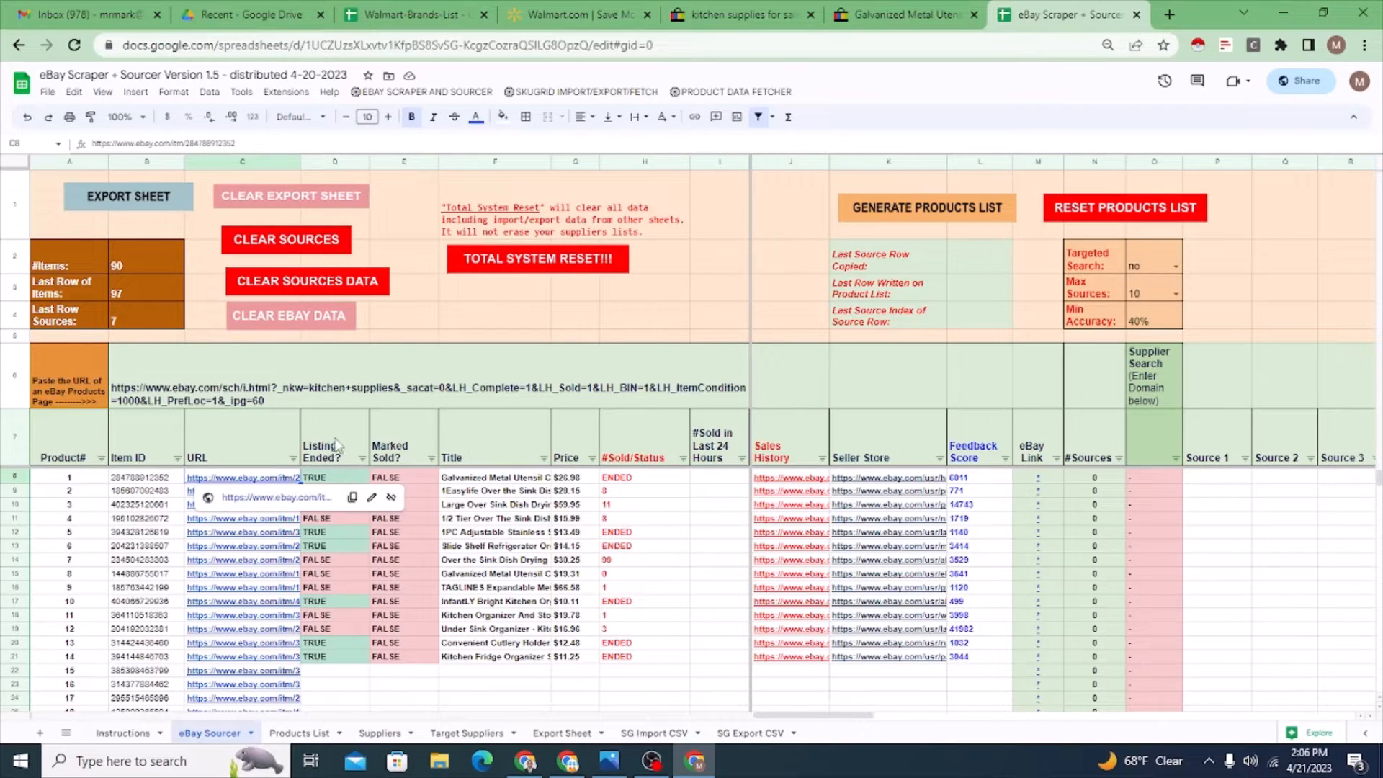
pyautogui.click(277, 496)
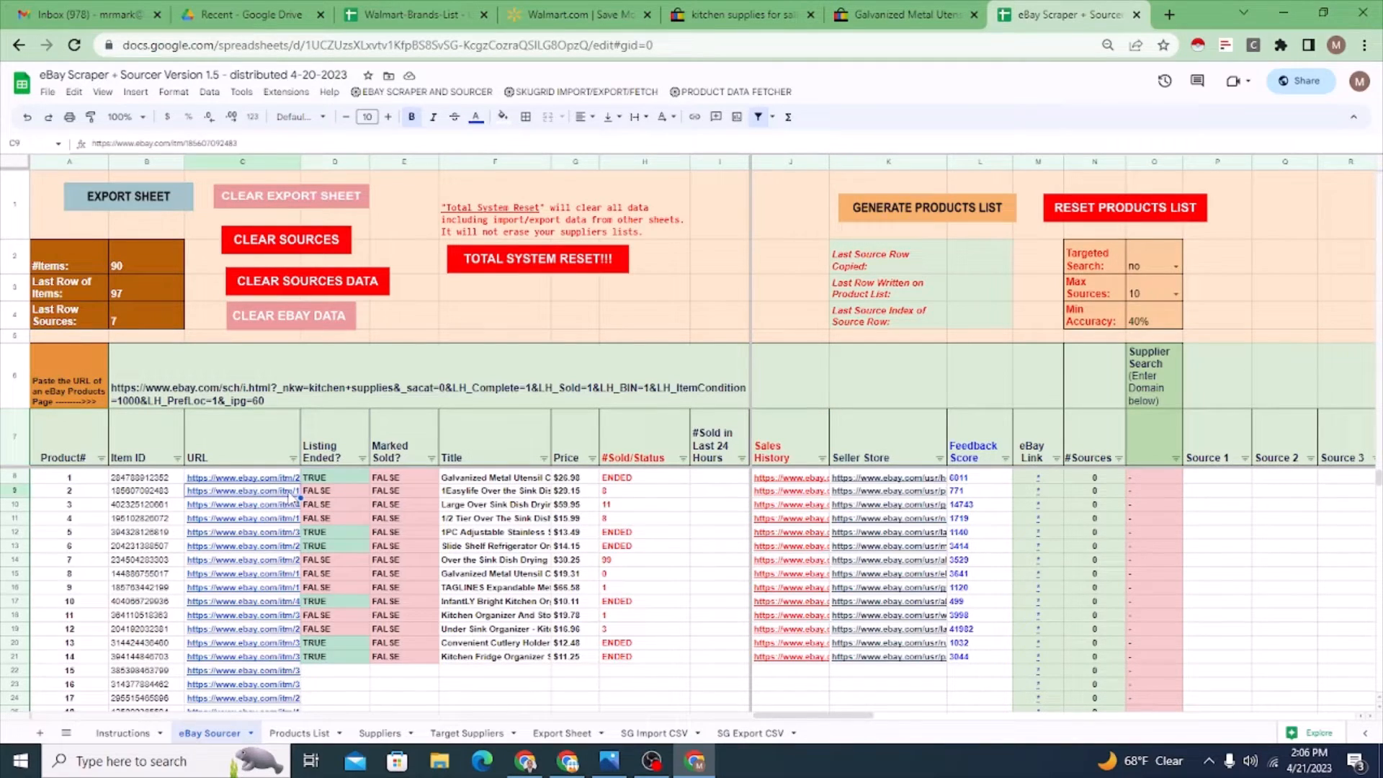
pyautogui.click(278, 512)
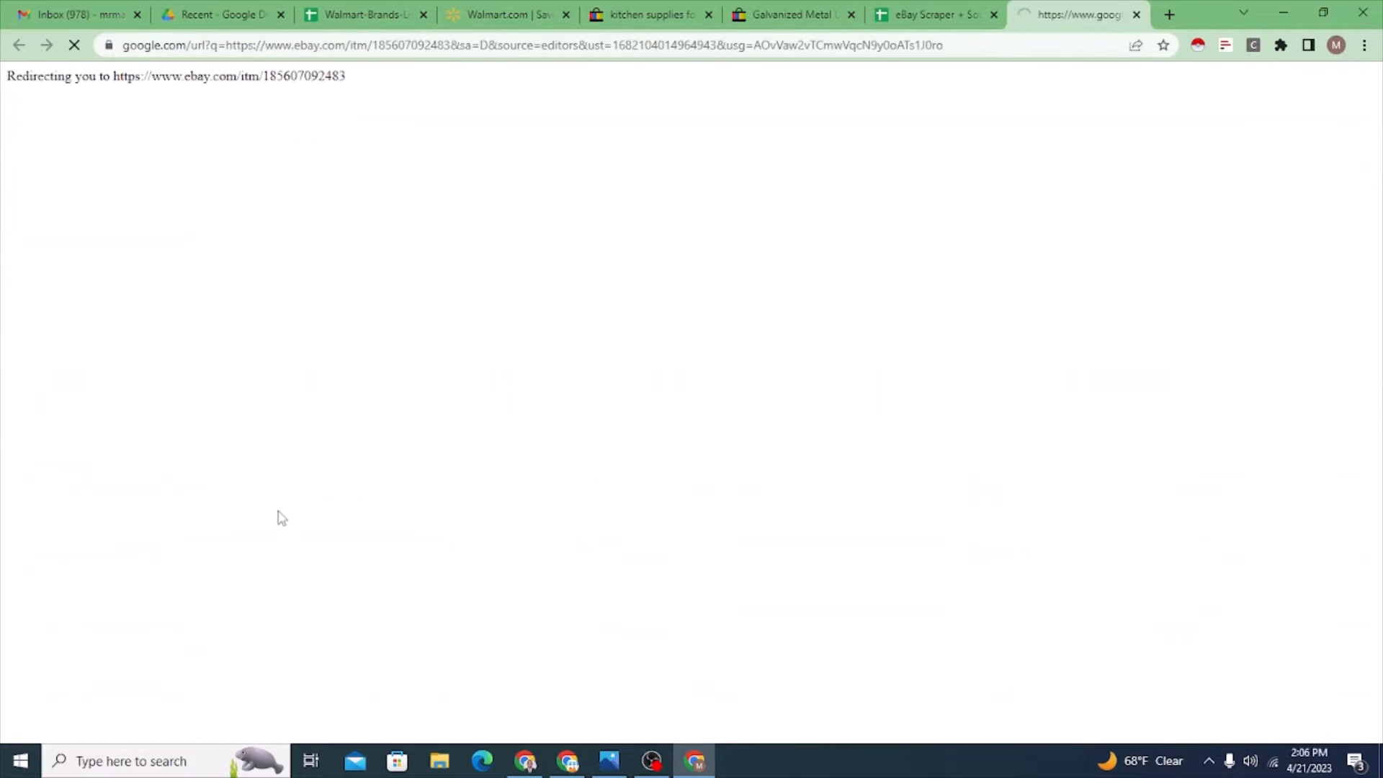
# Step: Compare product 2's #Sold/Status value in the spreadsheet with the sold quantity on its eBay listing
pyautogui.click(905, 14)
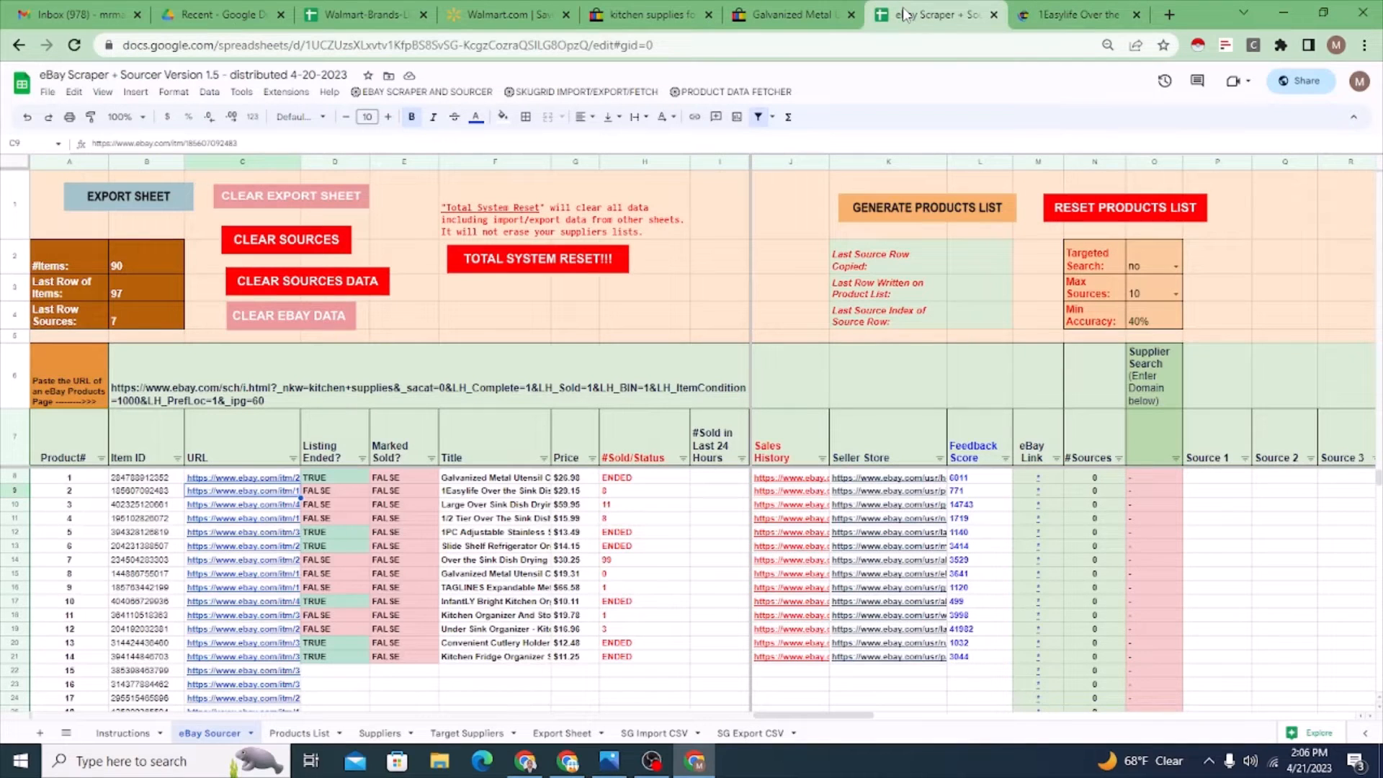
pyautogui.click(628, 492)
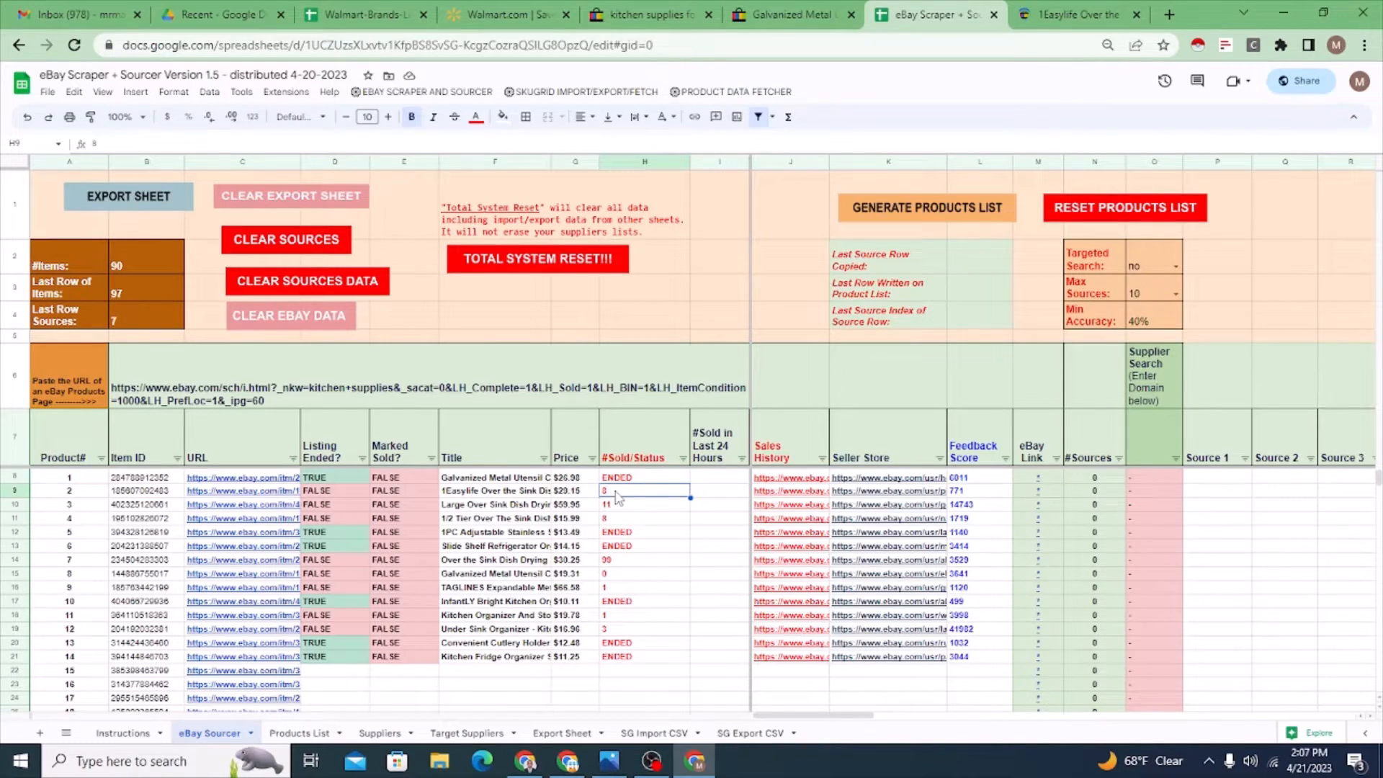
pyautogui.click(1070, 16)
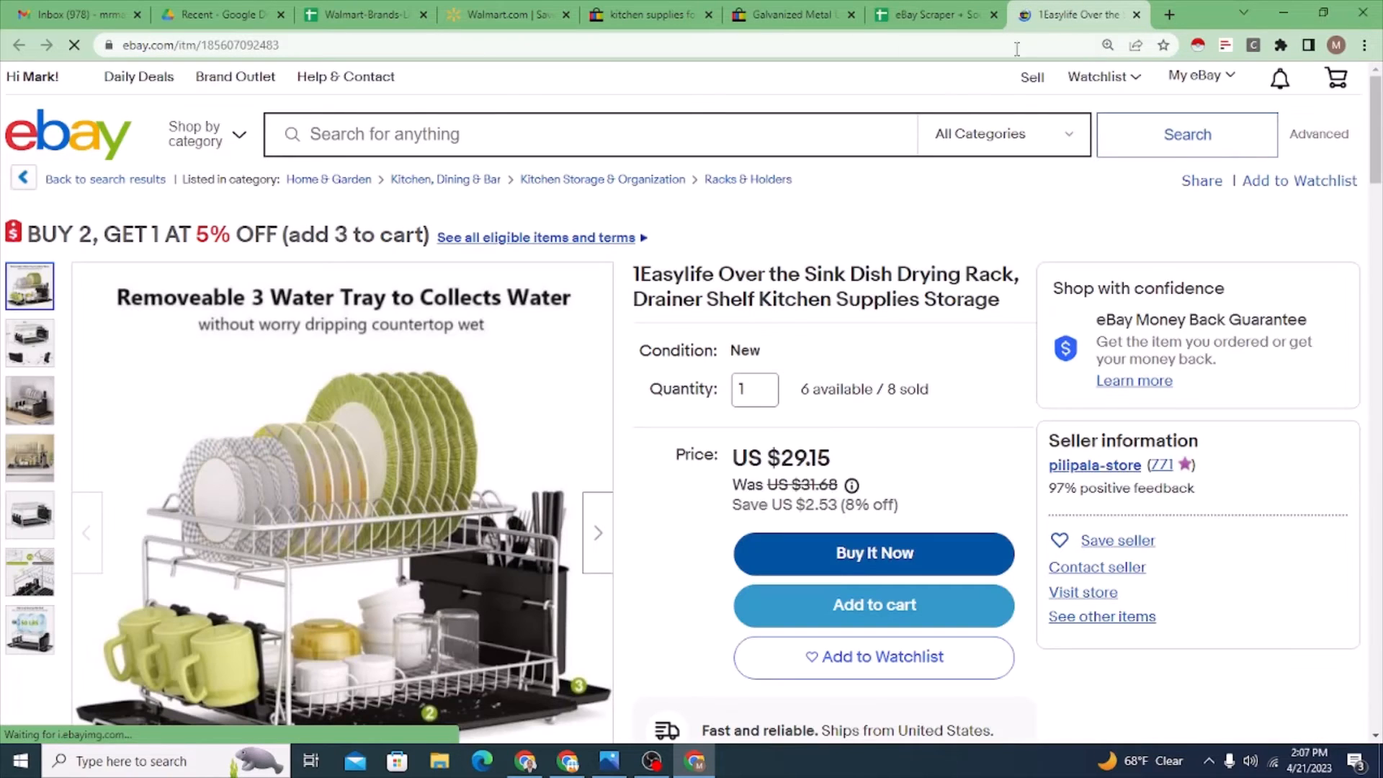
pyautogui.doubleClick(913, 388)
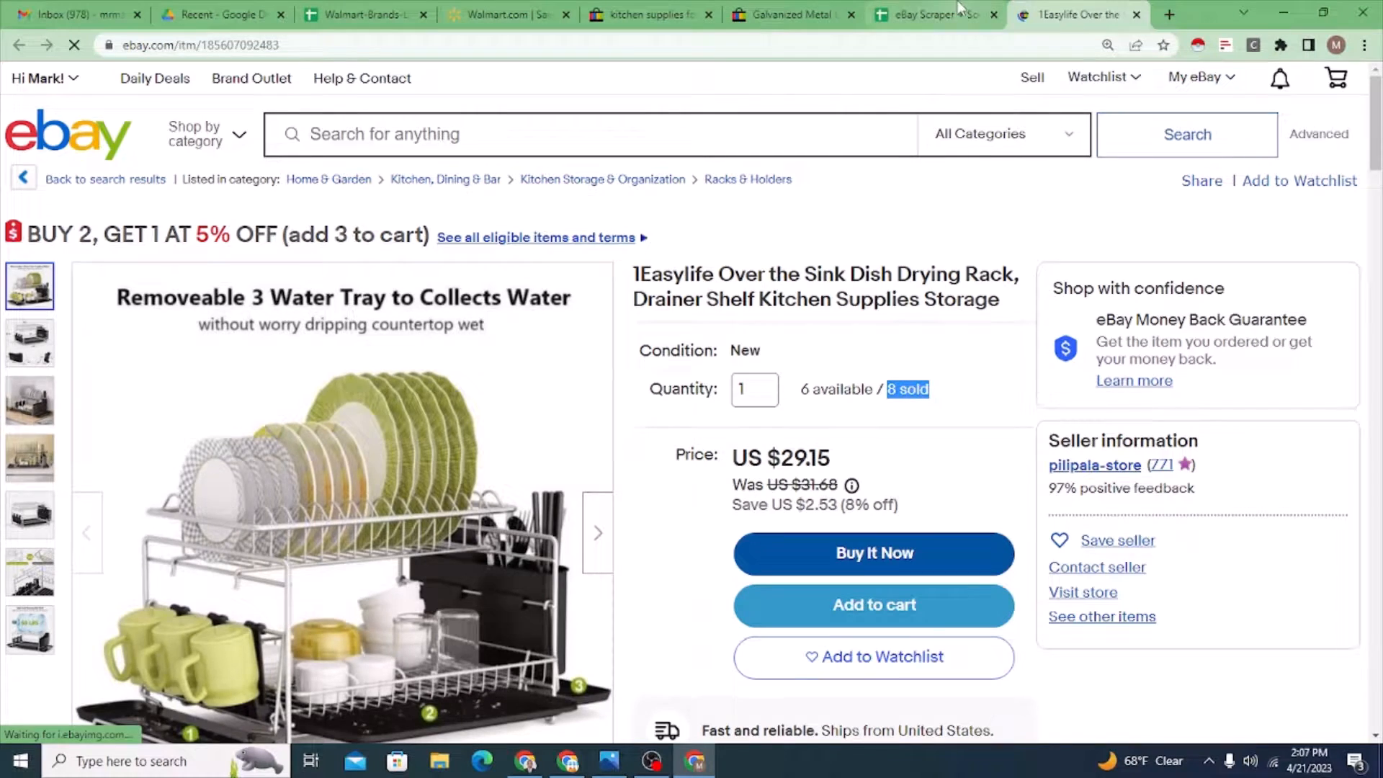
pyautogui.click(936, 15)
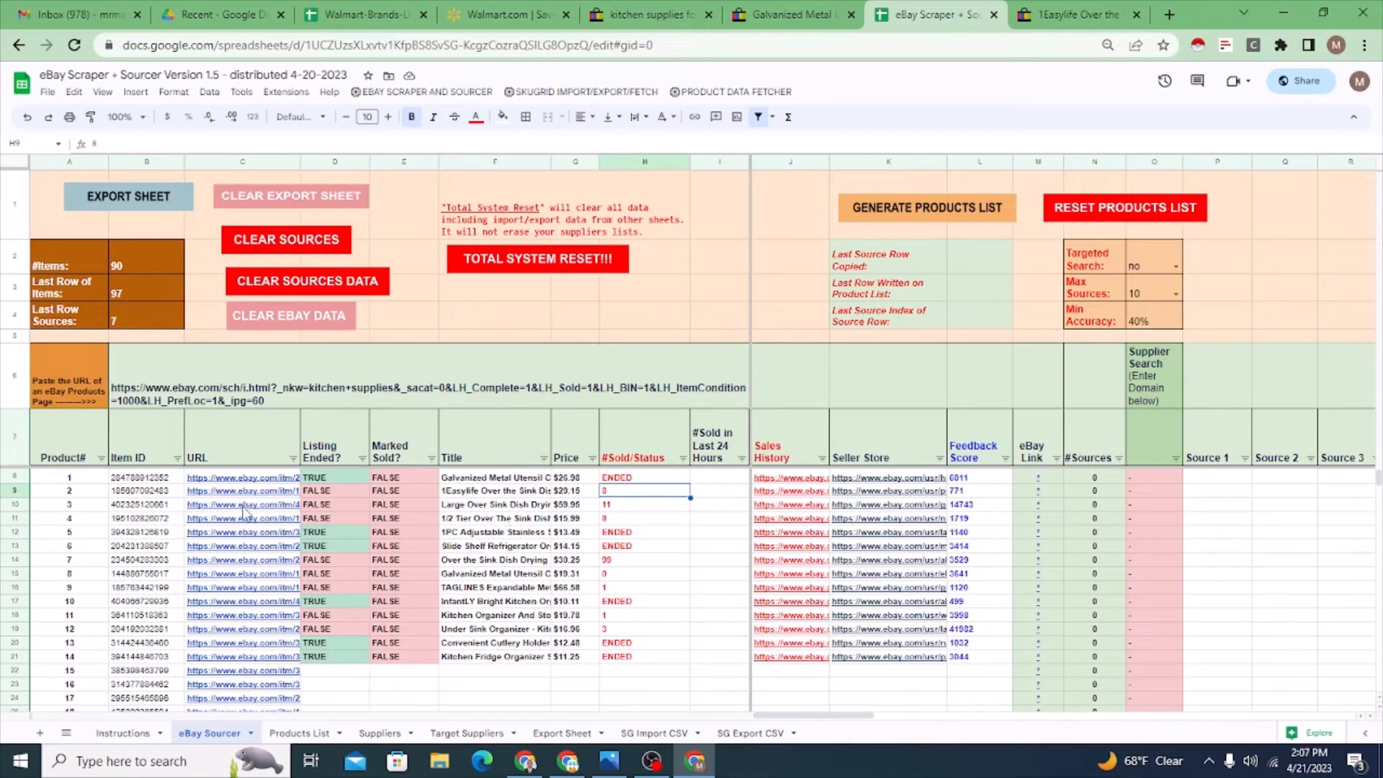
# Step: Open product 3's eBay listing from its URL and compare the sold quantity with its #Sold/Status value in the spreadsheet
pyautogui.click(272, 507)
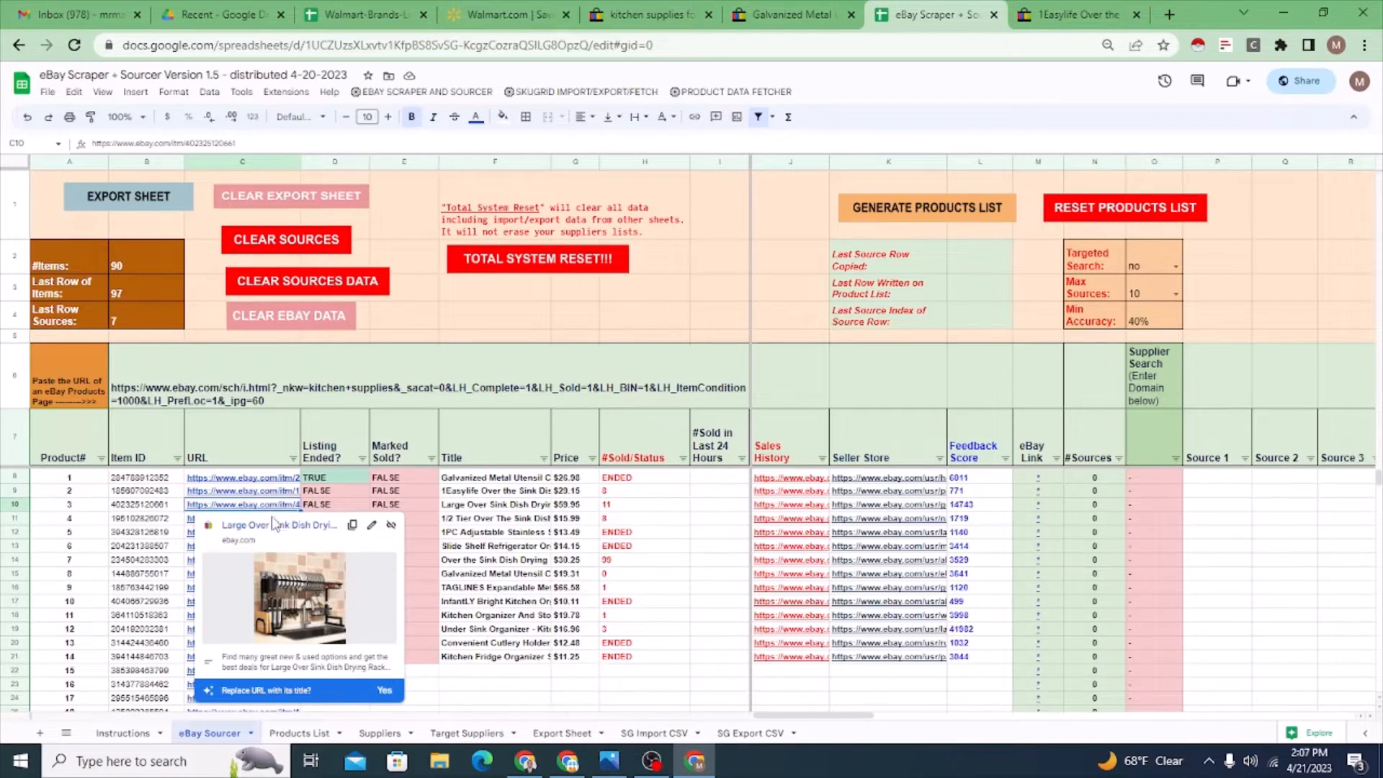
pyautogui.click(274, 537)
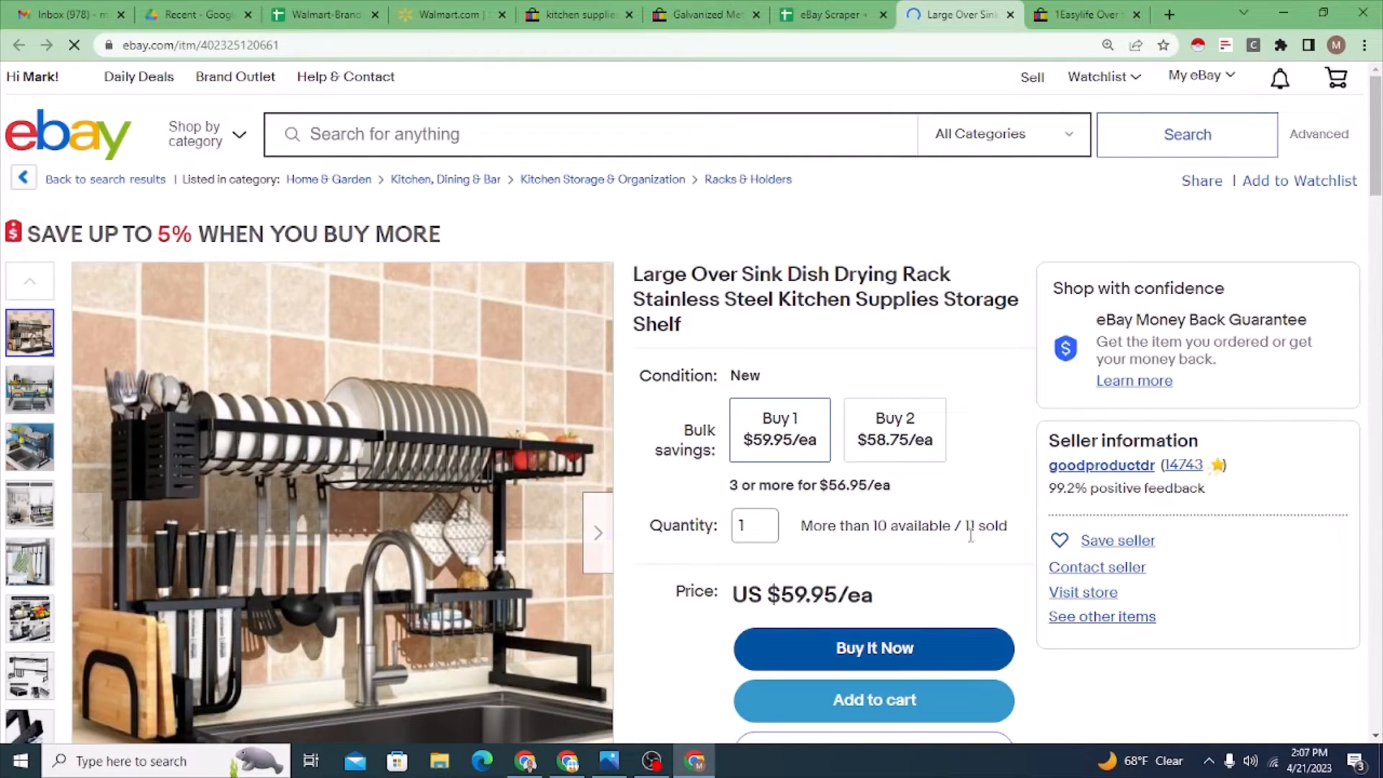
pyautogui.moveTo(961, 526); pyautogui.dragTo(1012, 526)
pyautogui.click(830, 15)
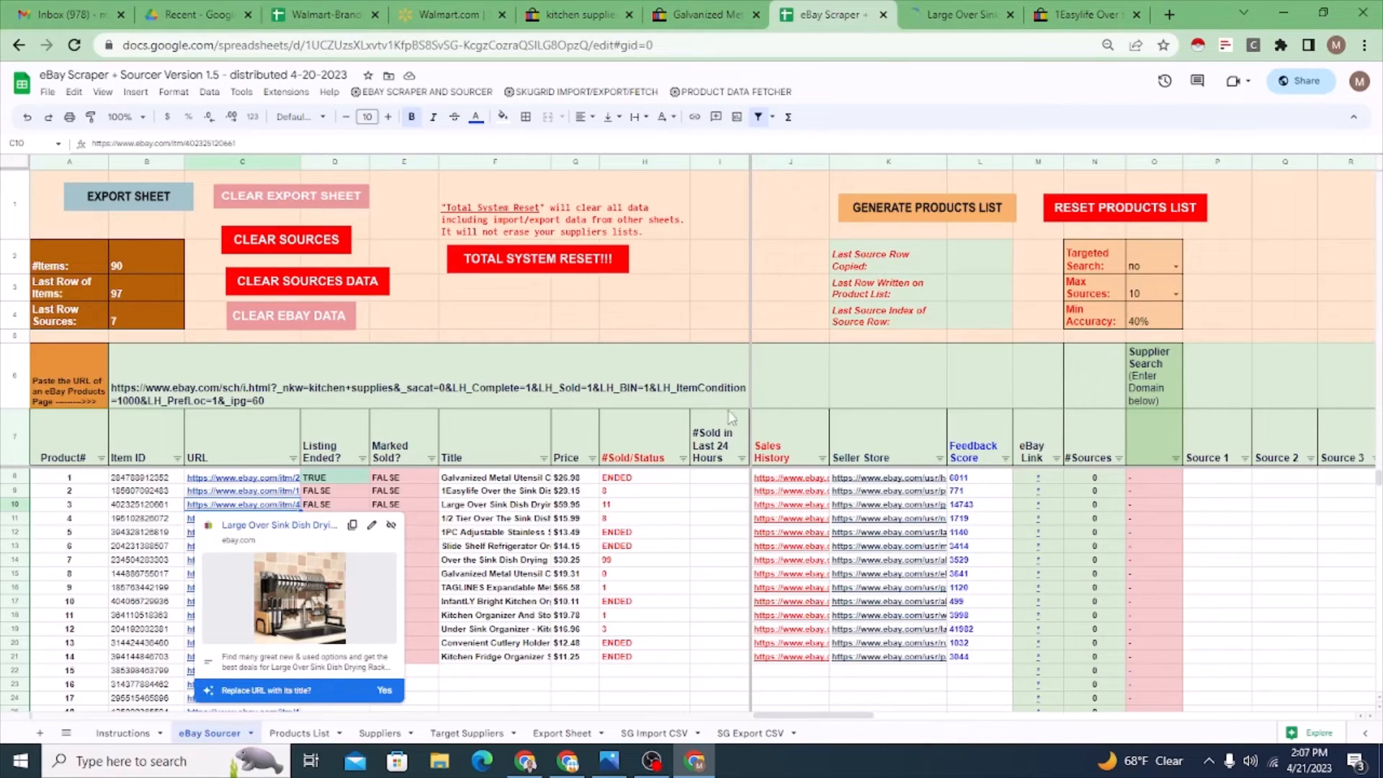
pyautogui.click(618, 507)
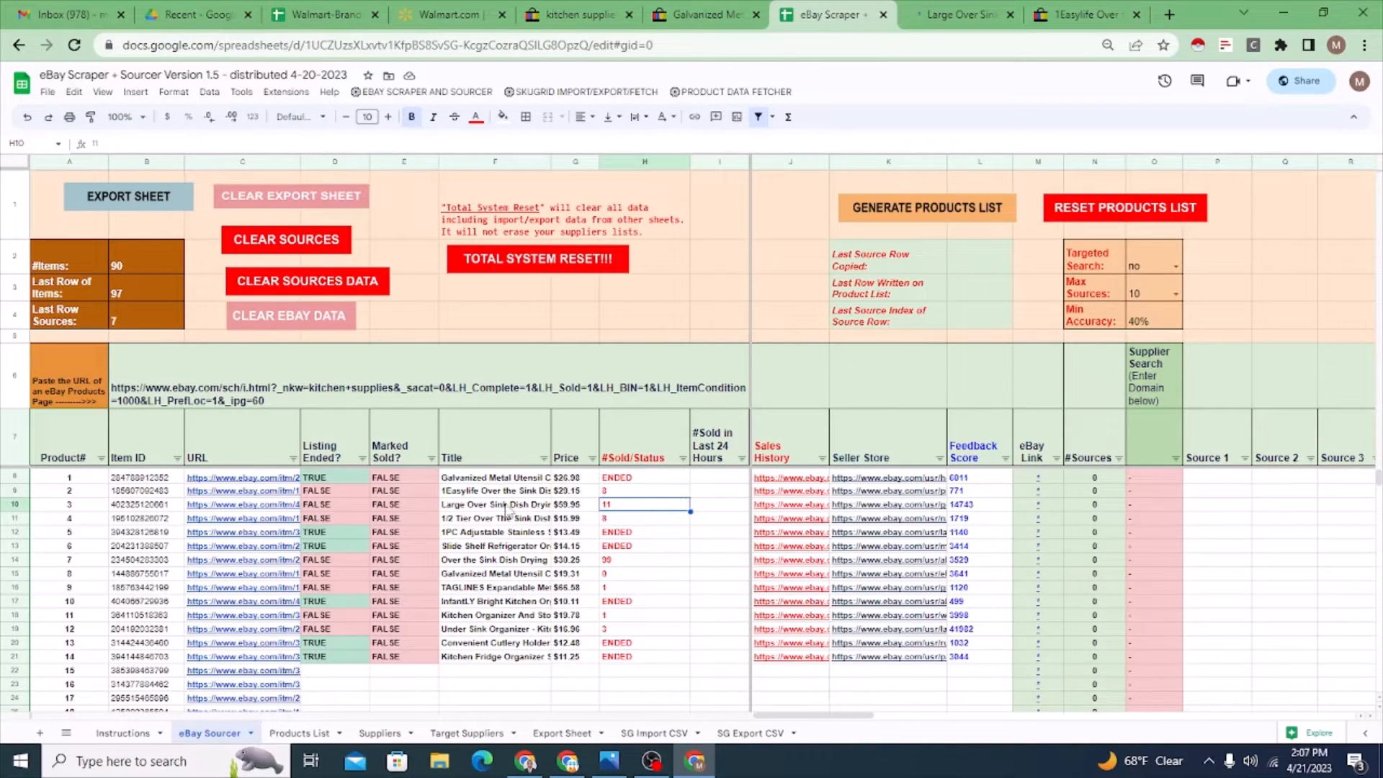
# Step: Check the #Sold in Last 24 Hours cells for the first products against product 3's eBay listing
pyautogui.click(713, 510)
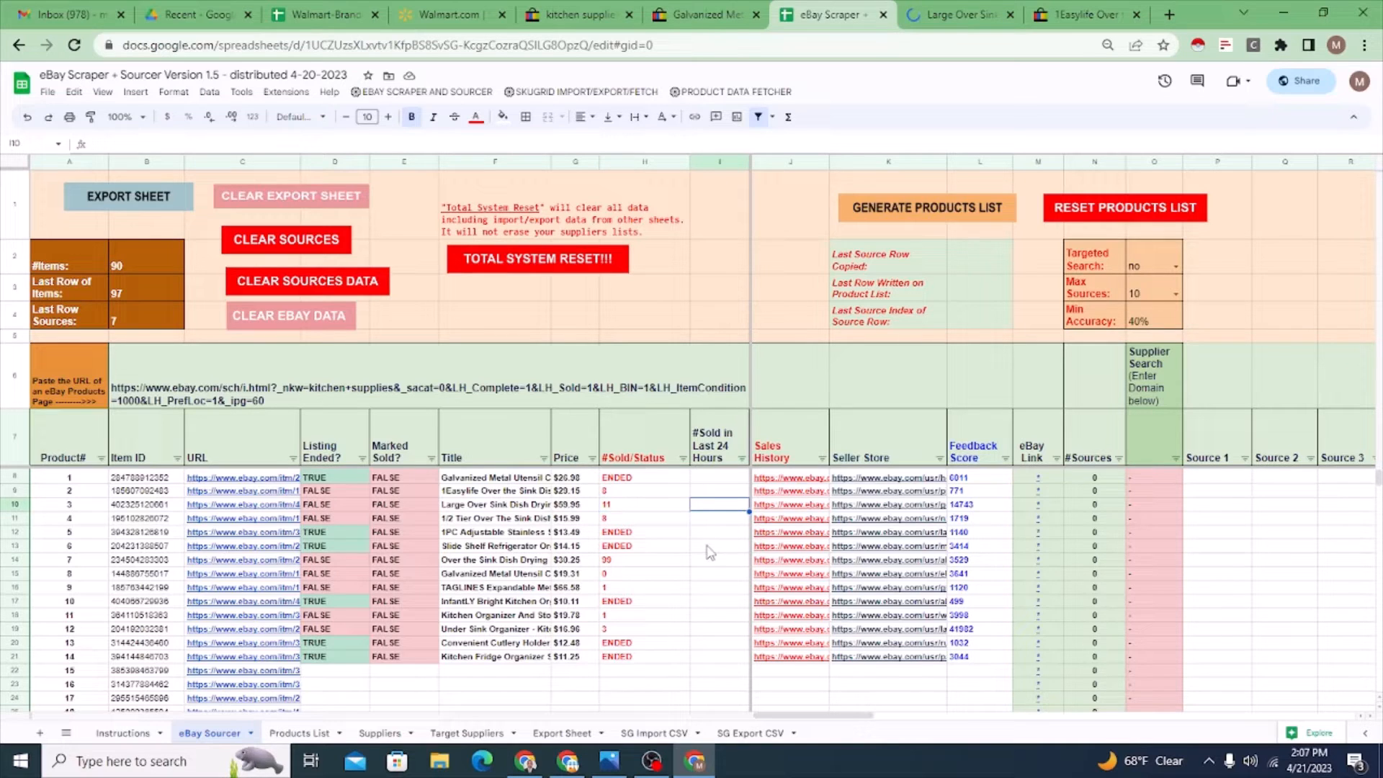
pyautogui.moveTo(708, 479); pyautogui.dragTo(715, 669)
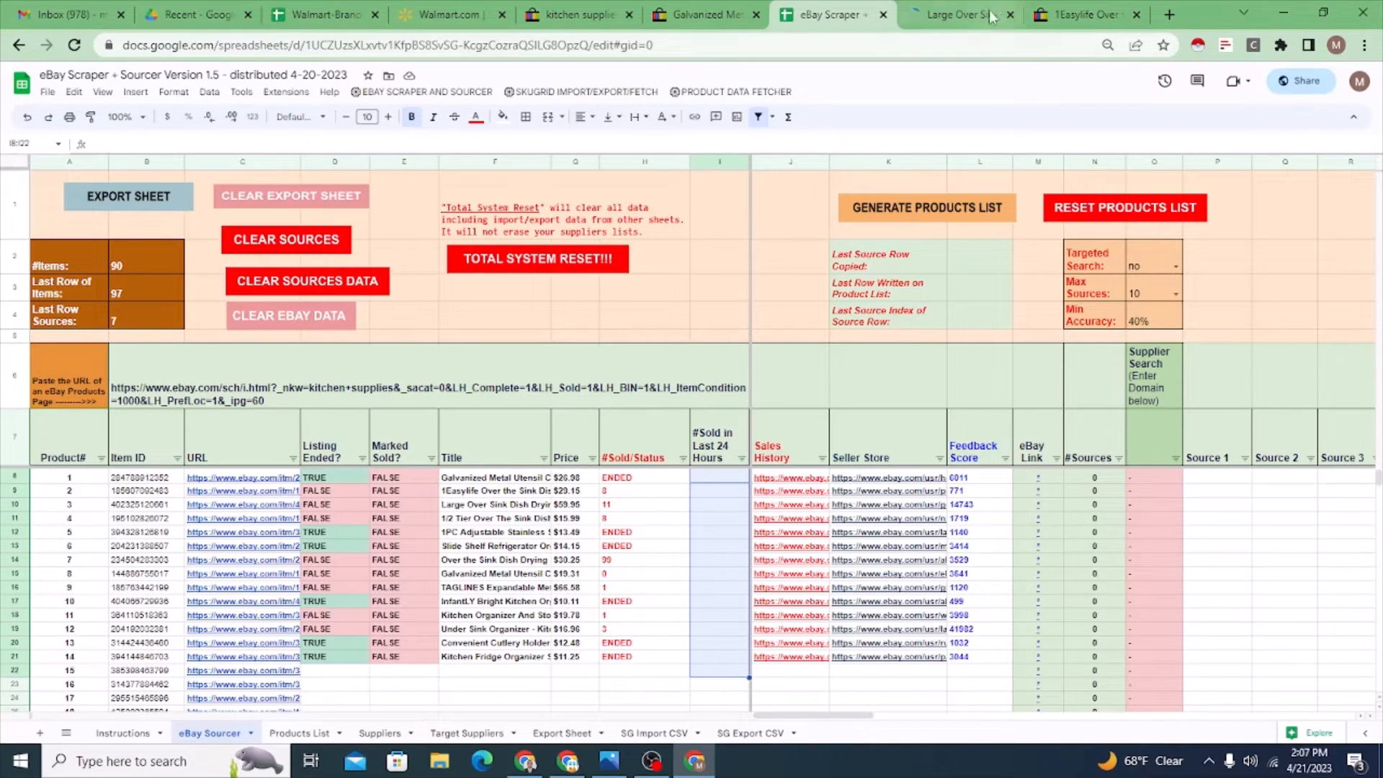
pyautogui.click(956, 14)
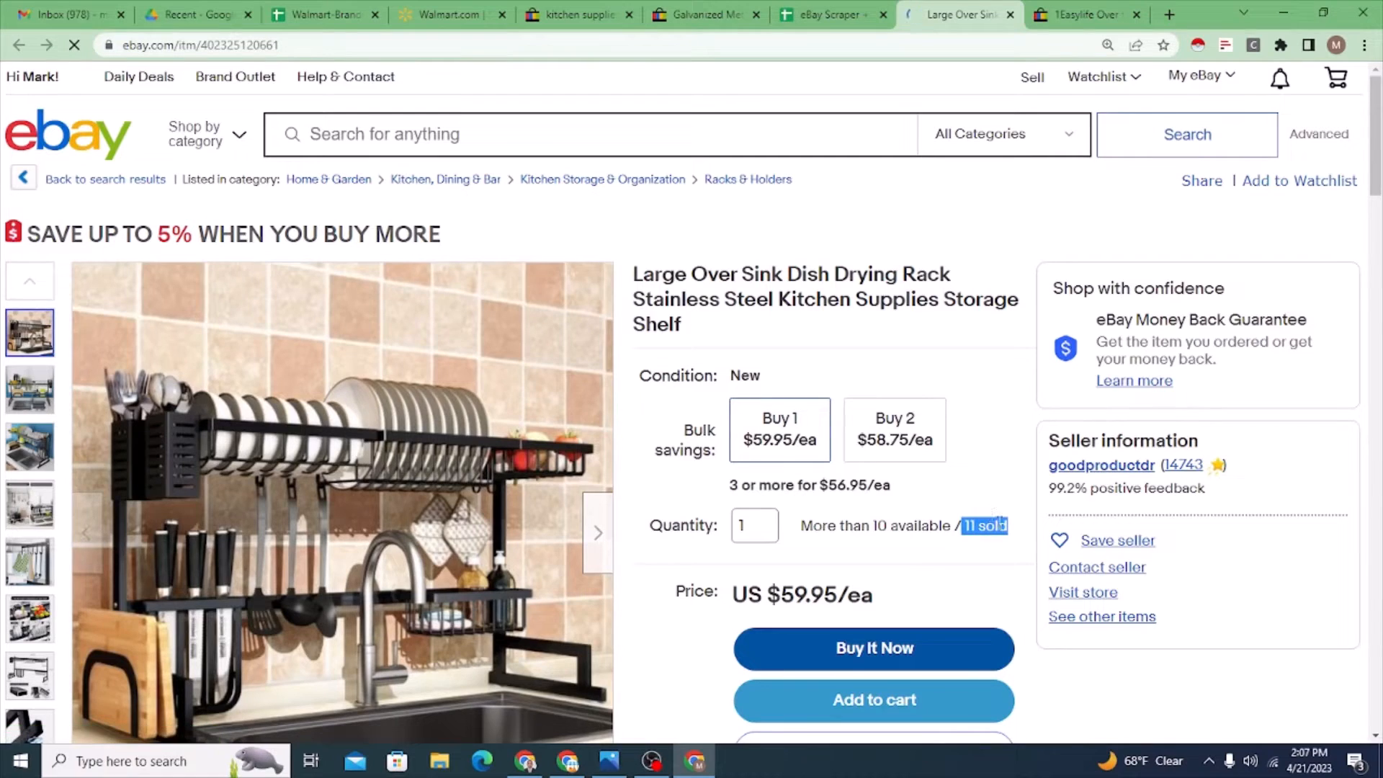
pyautogui.hotkey('ctrl', 'shift', 'Tab')
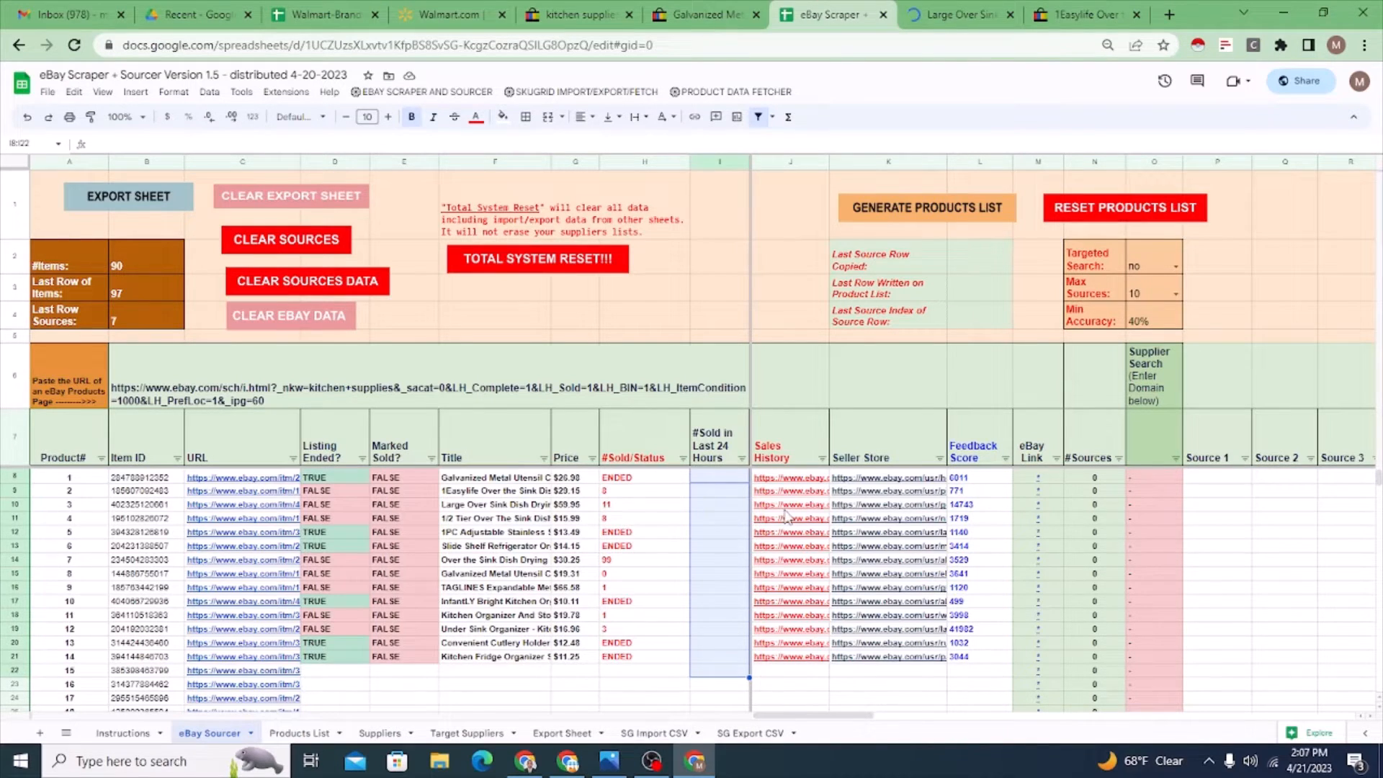
# Step: Open product 3's Sales History link and check the recent purchase date on its eBay purchase history page
pyautogui.click(786, 515)
pyautogui.click(825, 526)
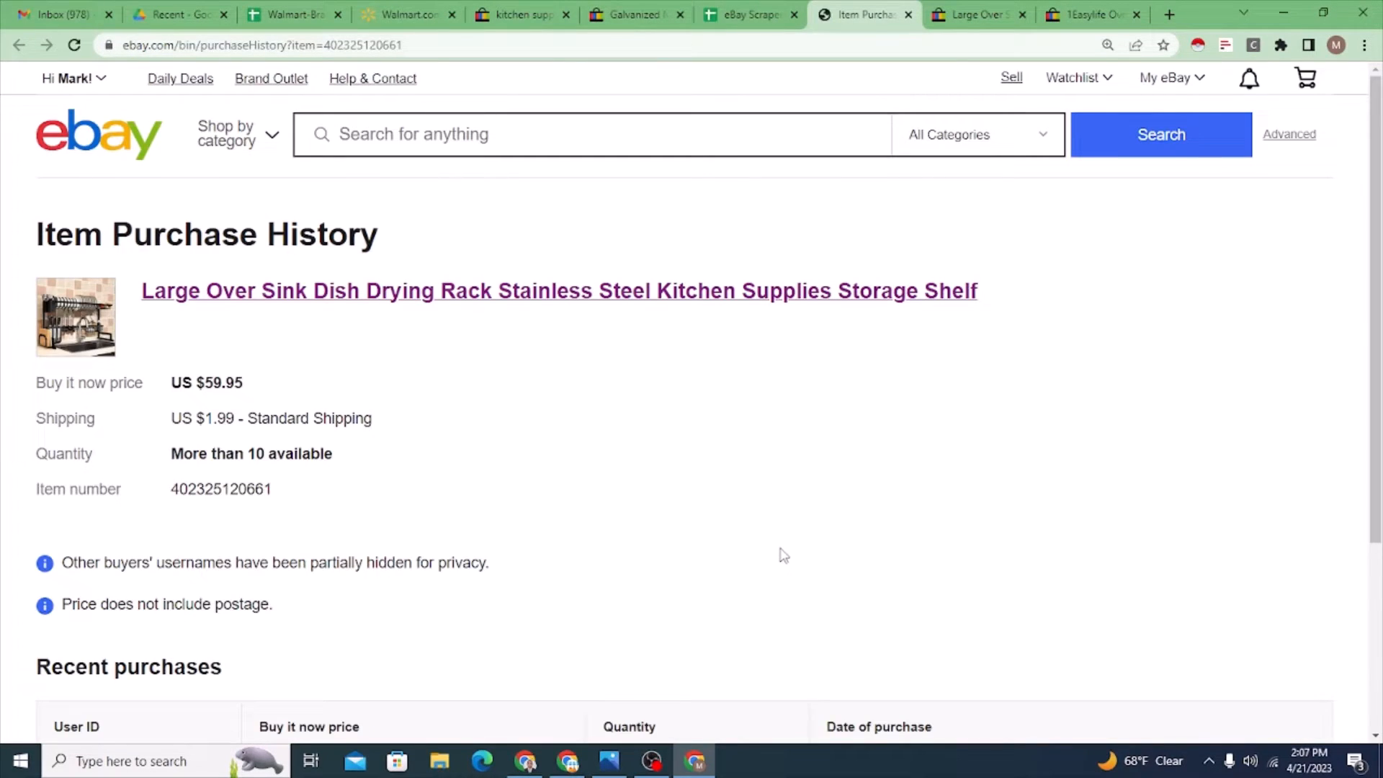
pyautogui.scroll(-3, 783, 555)
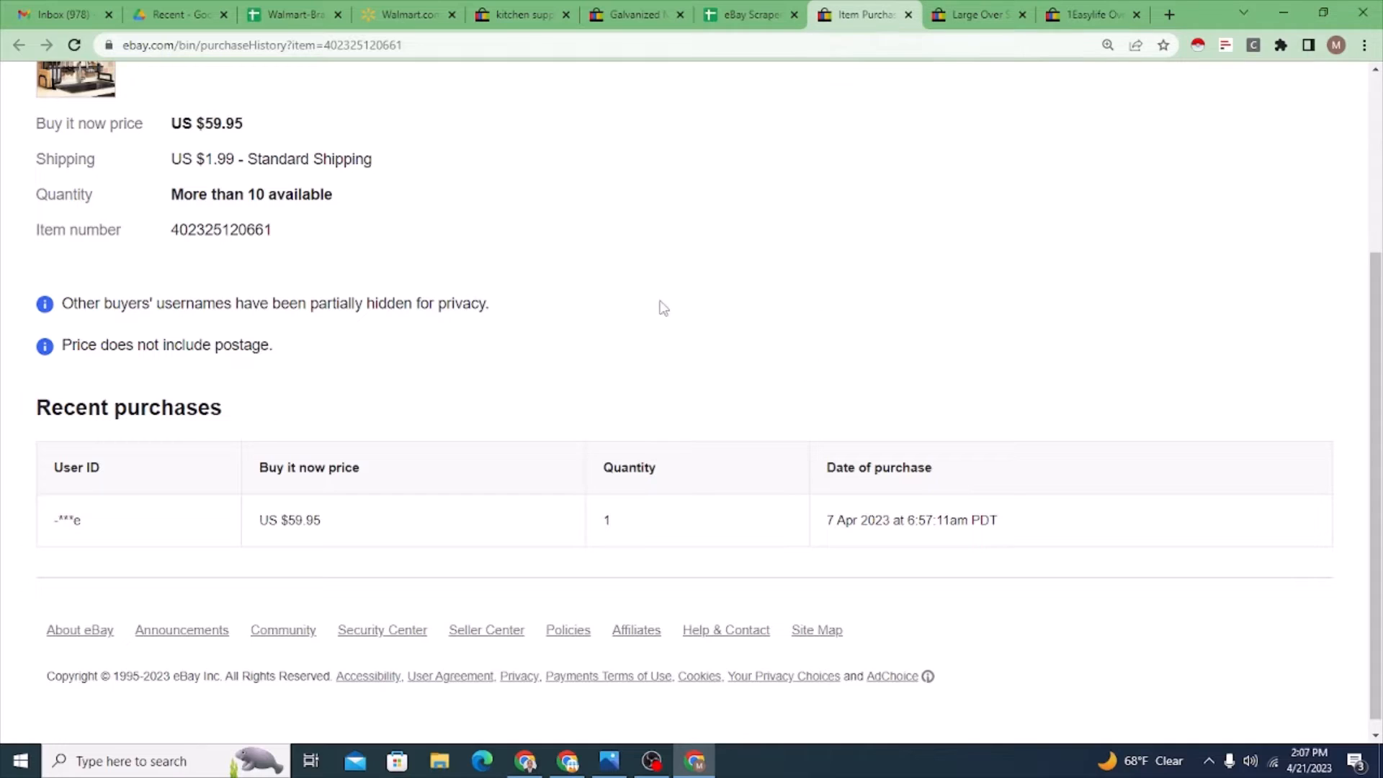
pyautogui.scroll(1, 689, 301)
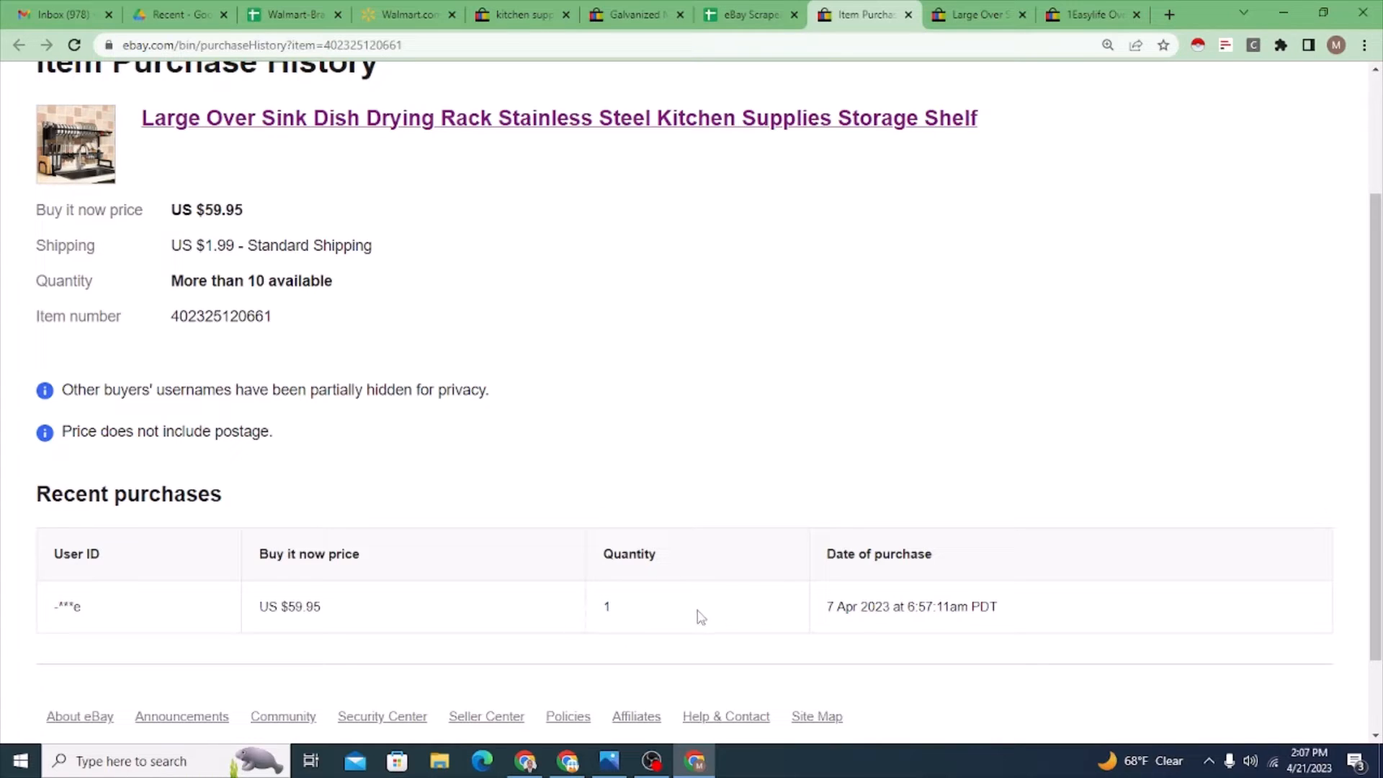
pyautogui.moveTo(824, 612); pyautogui.dragTo(886, 611)
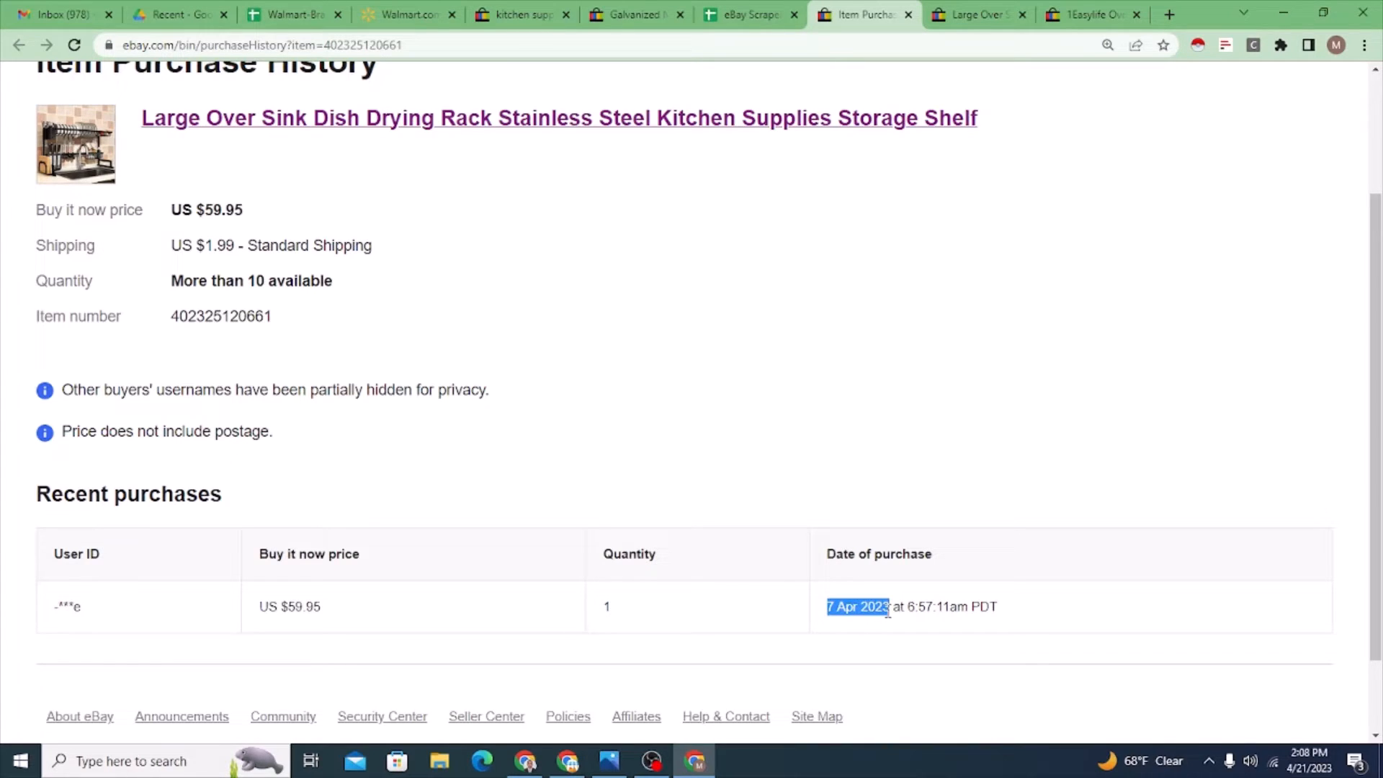
pyautogui.click(735, 18)
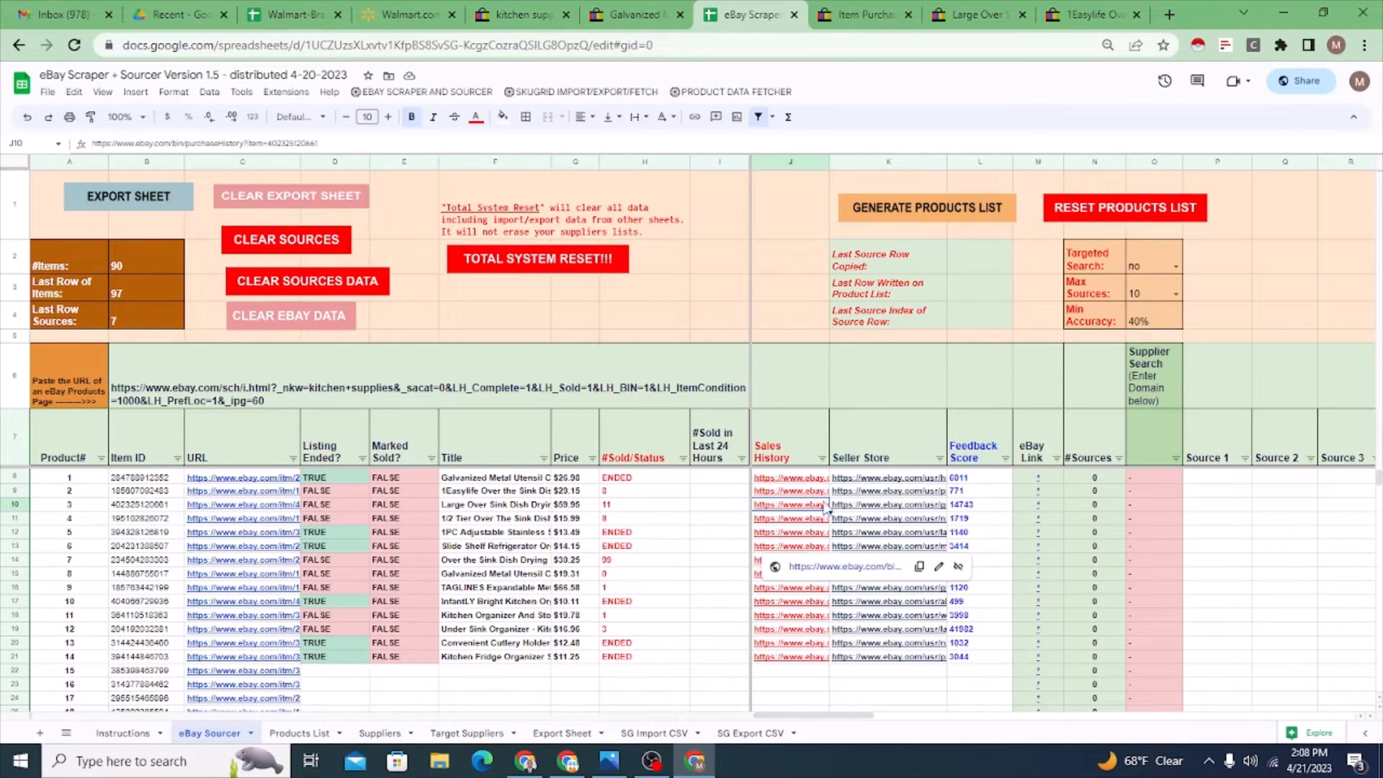
# Step: Open product 3's Seller Store link, browse the store's featured categories and newly listed items, and return to the scraper spreadsheet
pyautogui.moveTo(824, 504)
pyautogui.moveTo(875, 512)
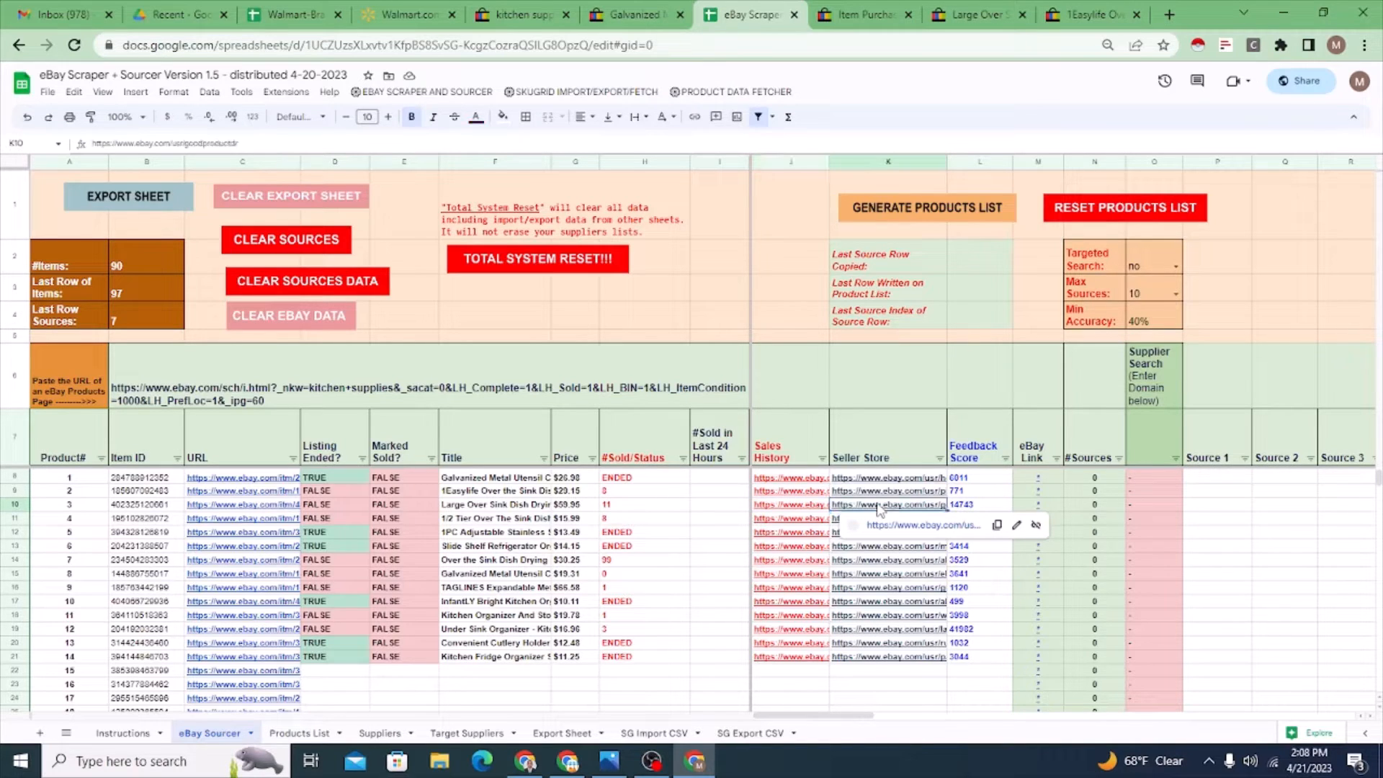
pyautogui.click(916, 531)
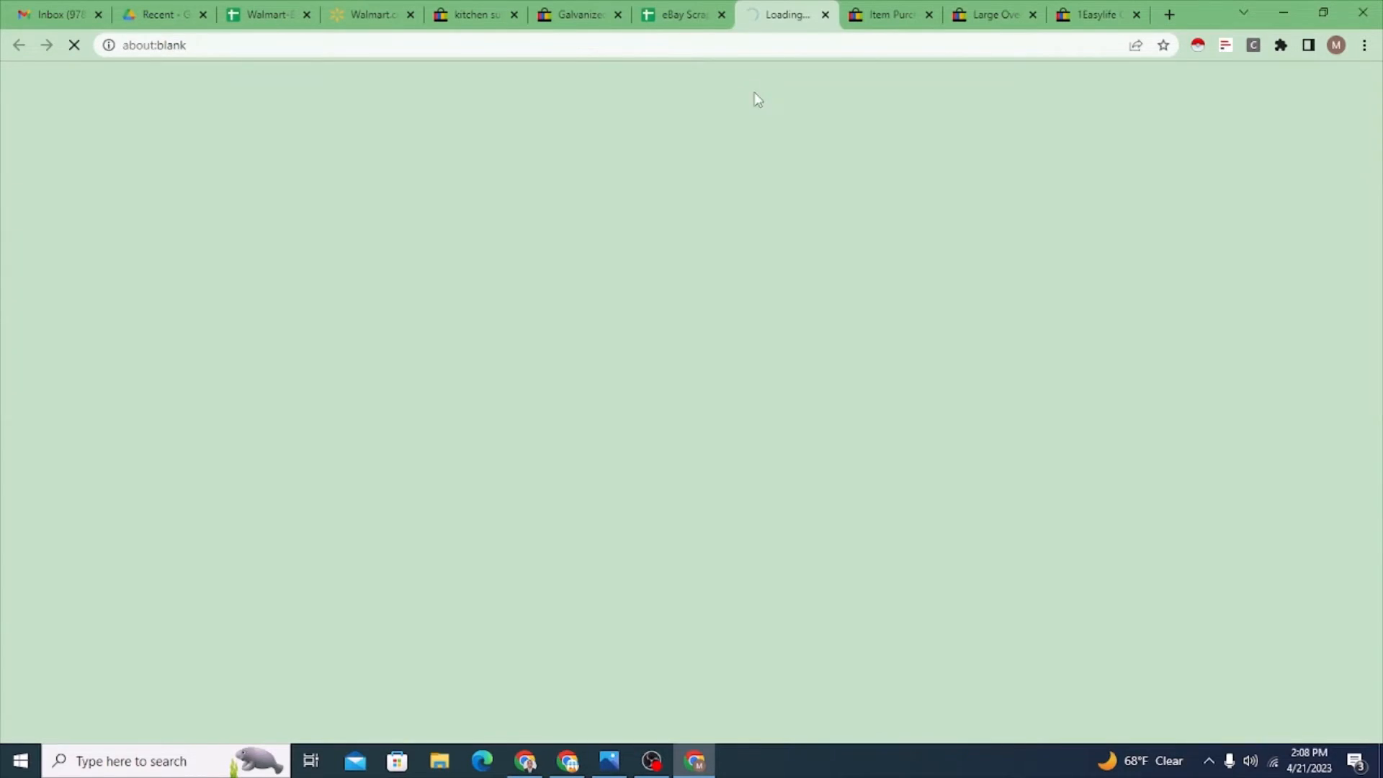
pyautogui.click(652, 21)
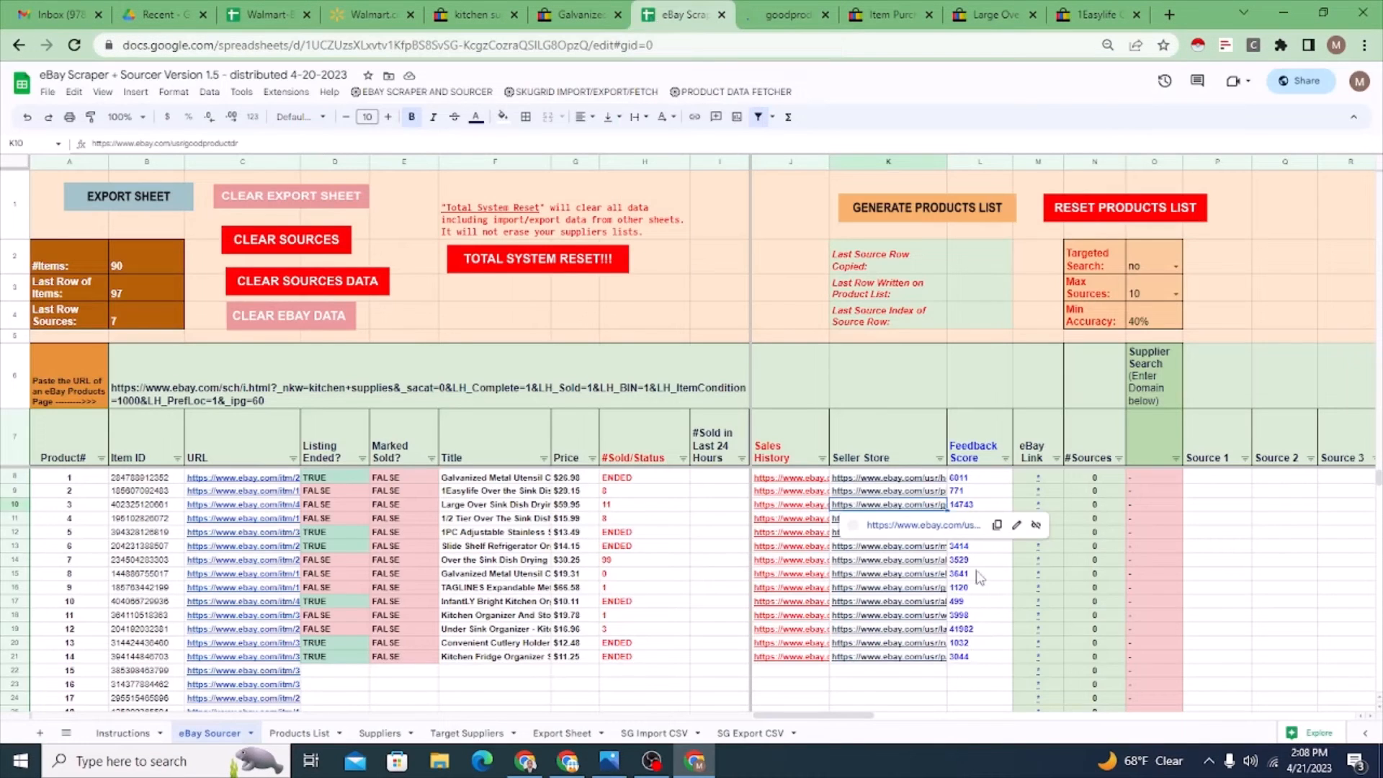
pyautogui.click(785, 22)
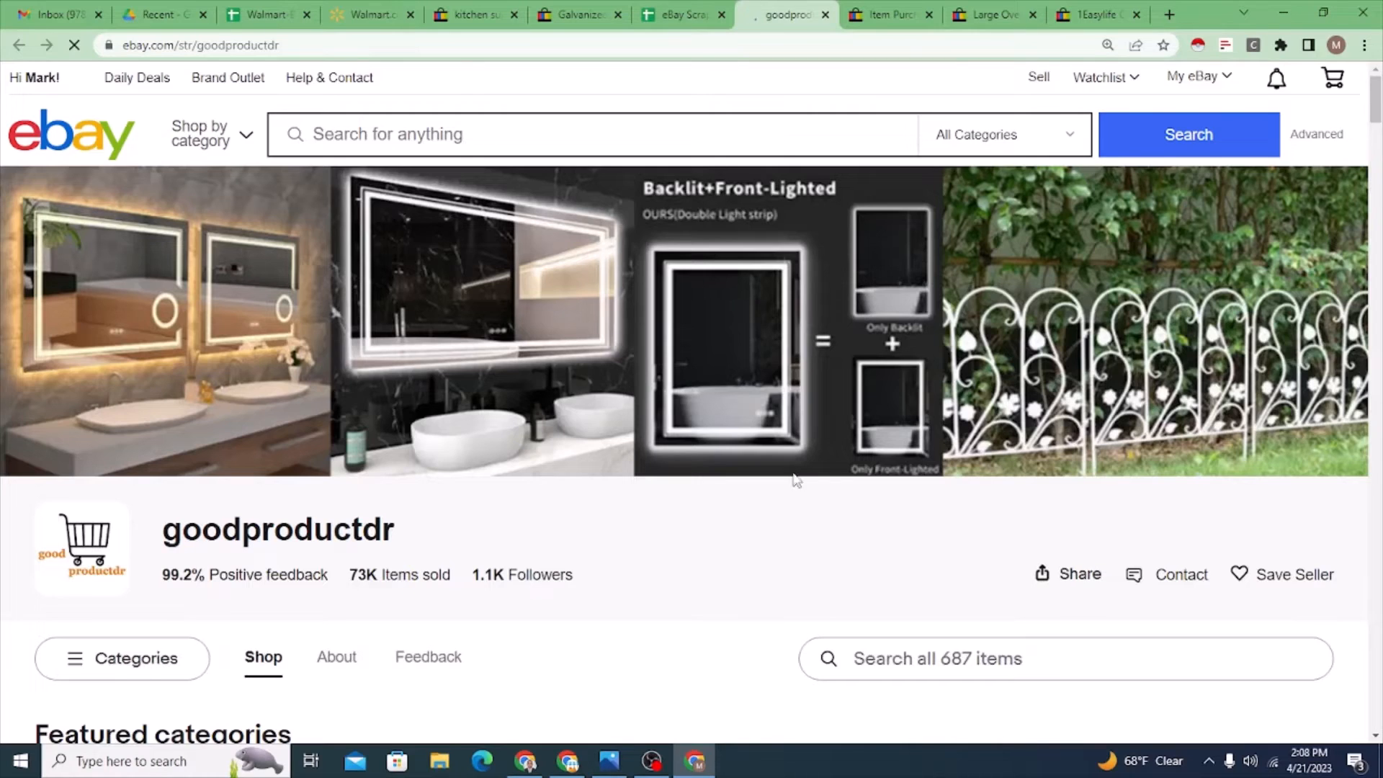
pyautogui.scroll(-5, 737, 140)
pyautogui.scroll(-5, 595, 119)
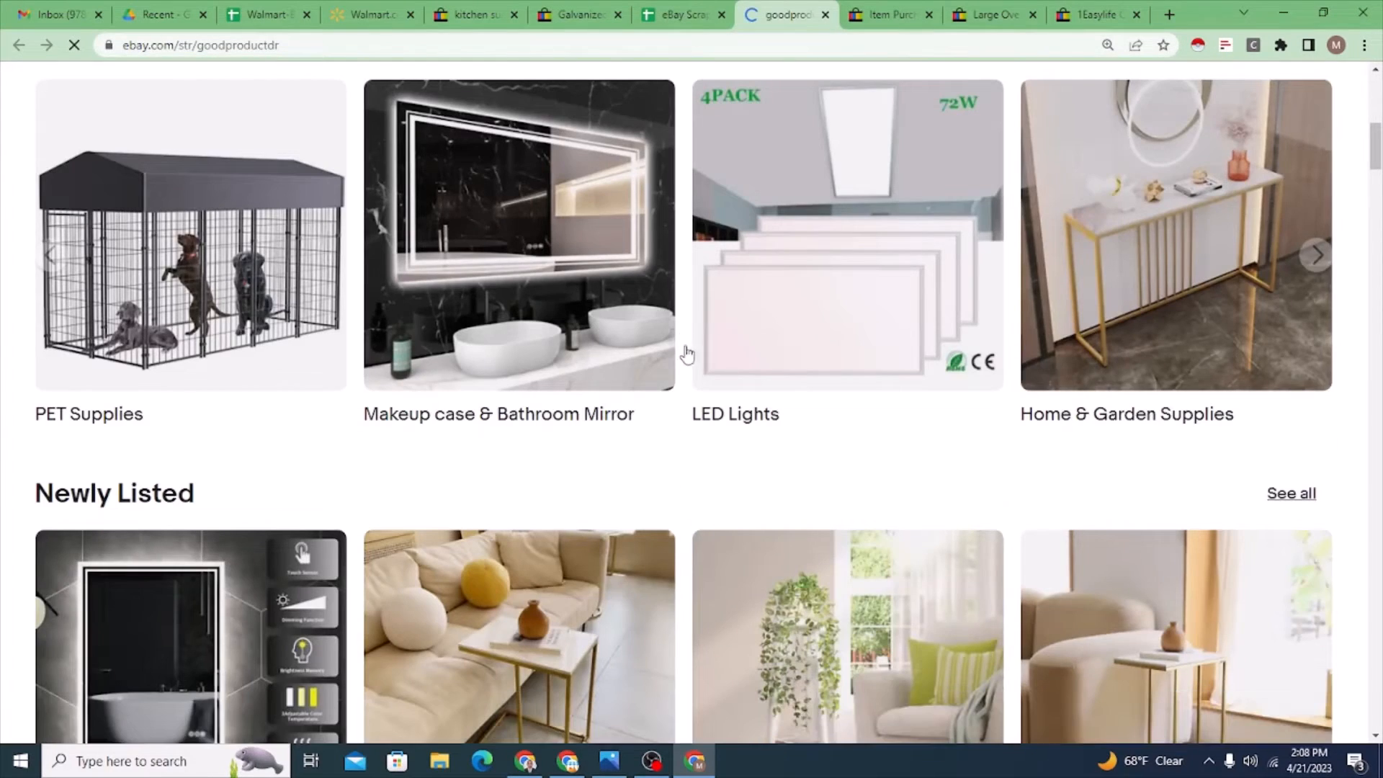
pyautogui.scroll(-4, 707, 399)
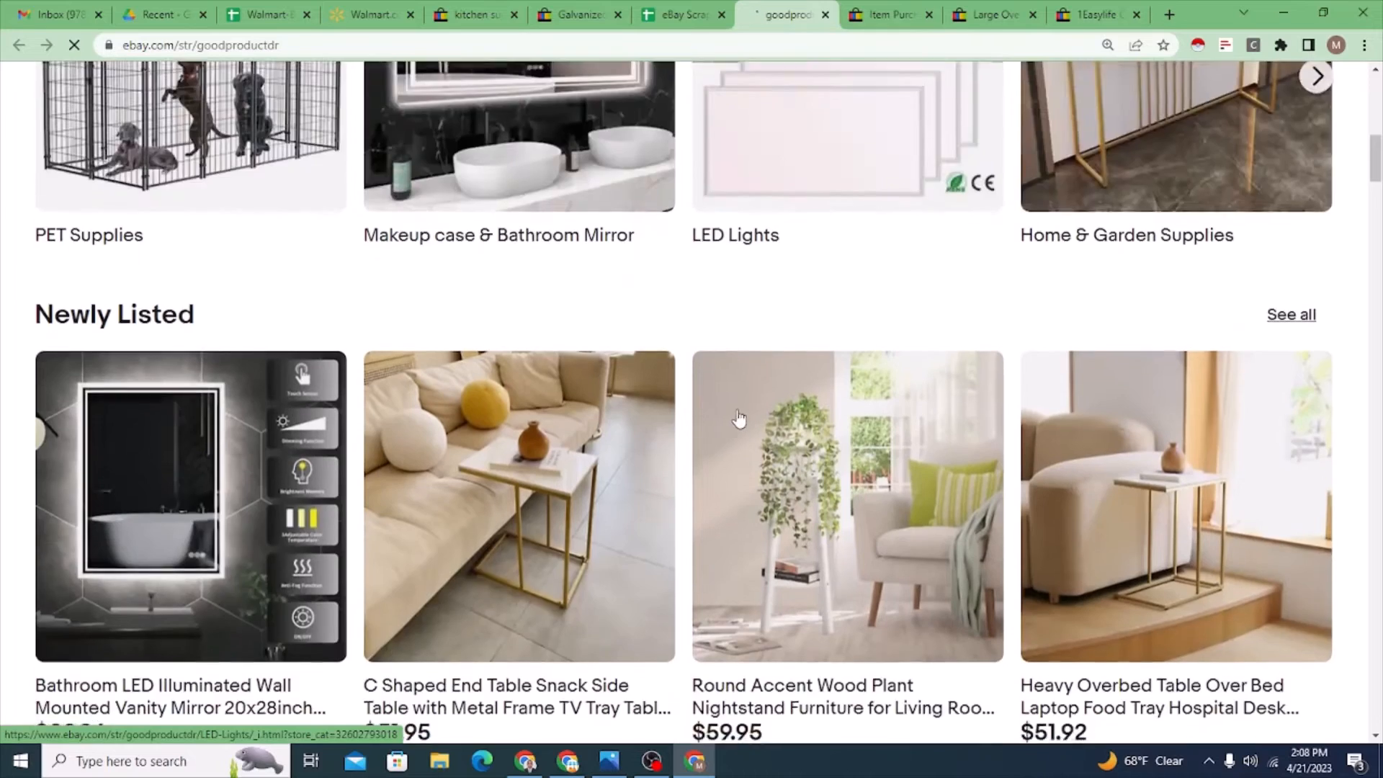
pyautogui.scroll(-4, 719, 417)
pyautogui.click(659, 16)
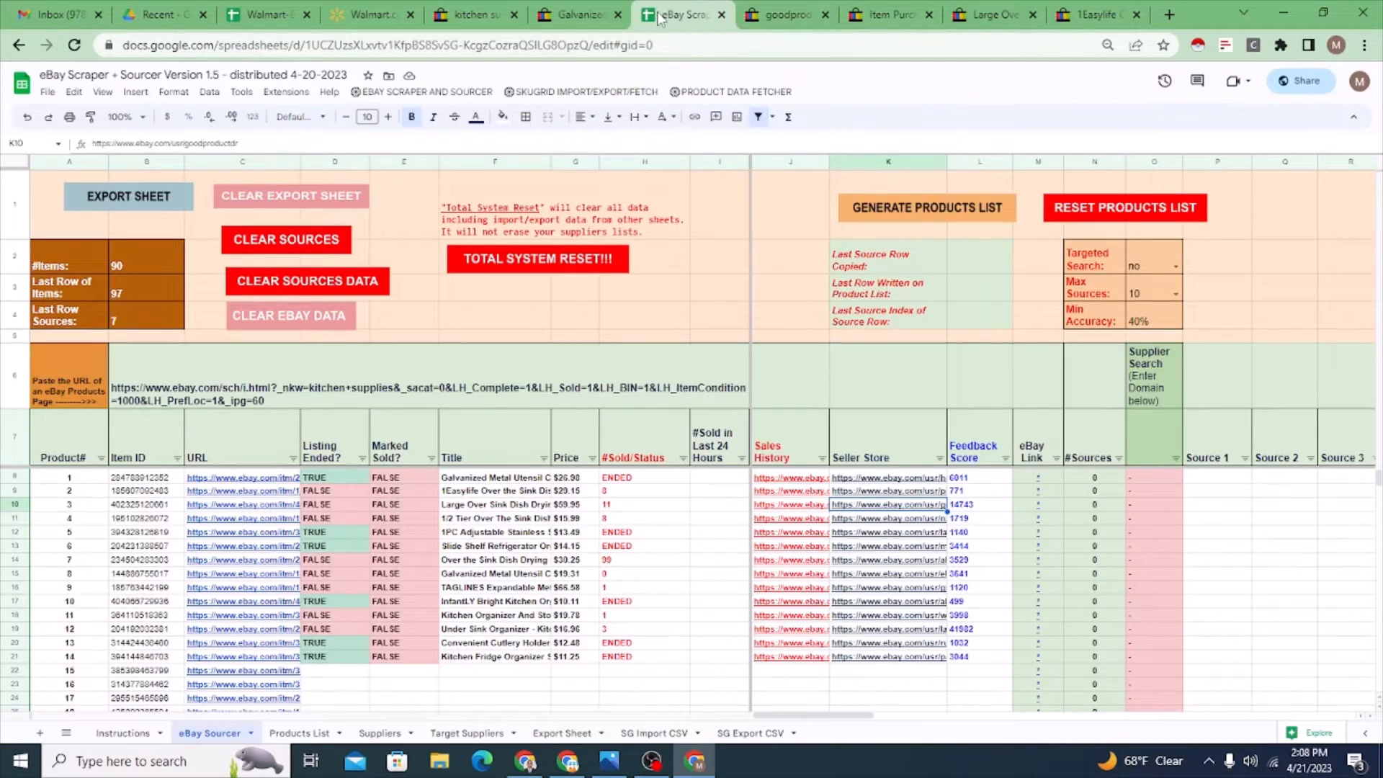
# Step: Start sourcing for the extracted products to fill the Source columns, beginning with product 1
pyautogui.moveTo(423, 371)
pyautogui.moveTo(772, 16)
pyautogui.moveTo(864, 724); pyautogui.dragTo(909, 728)
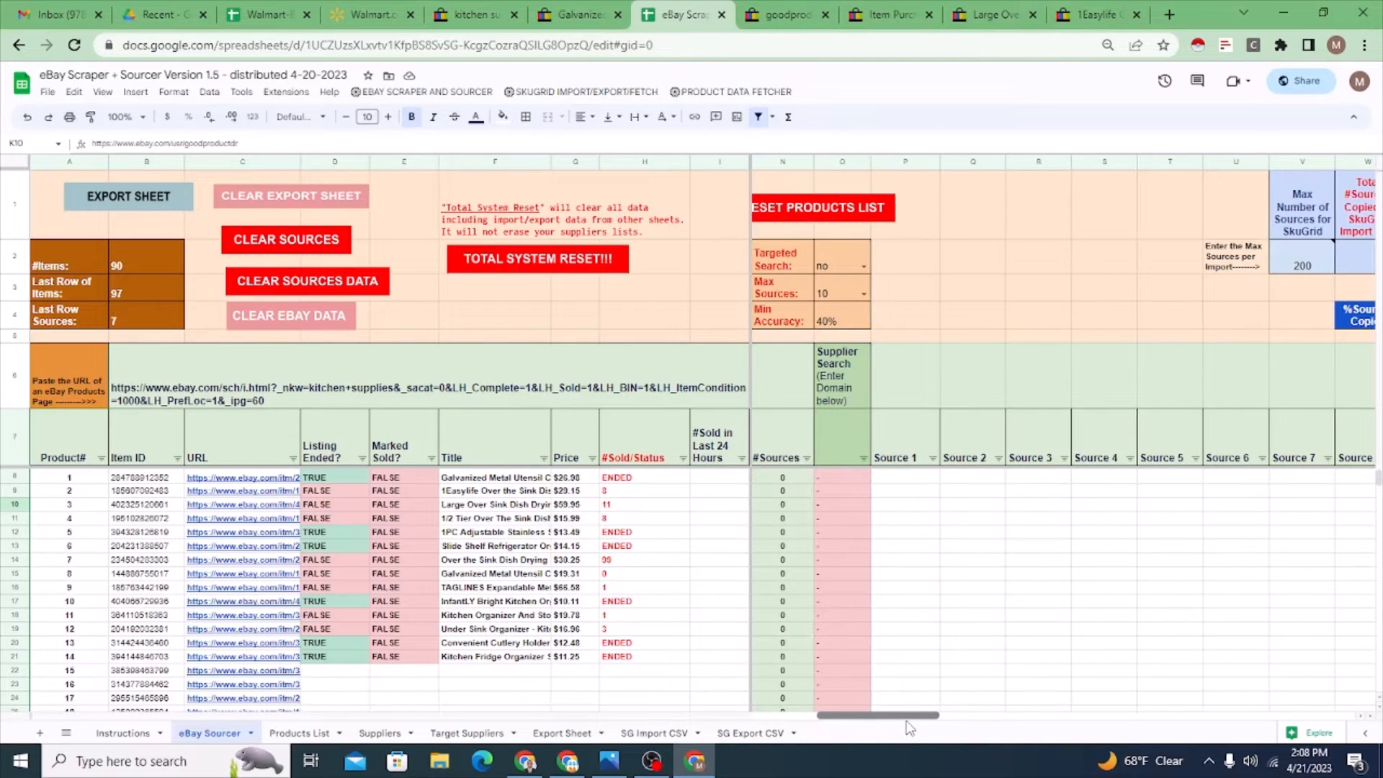
pyautogui.click(893, 479)
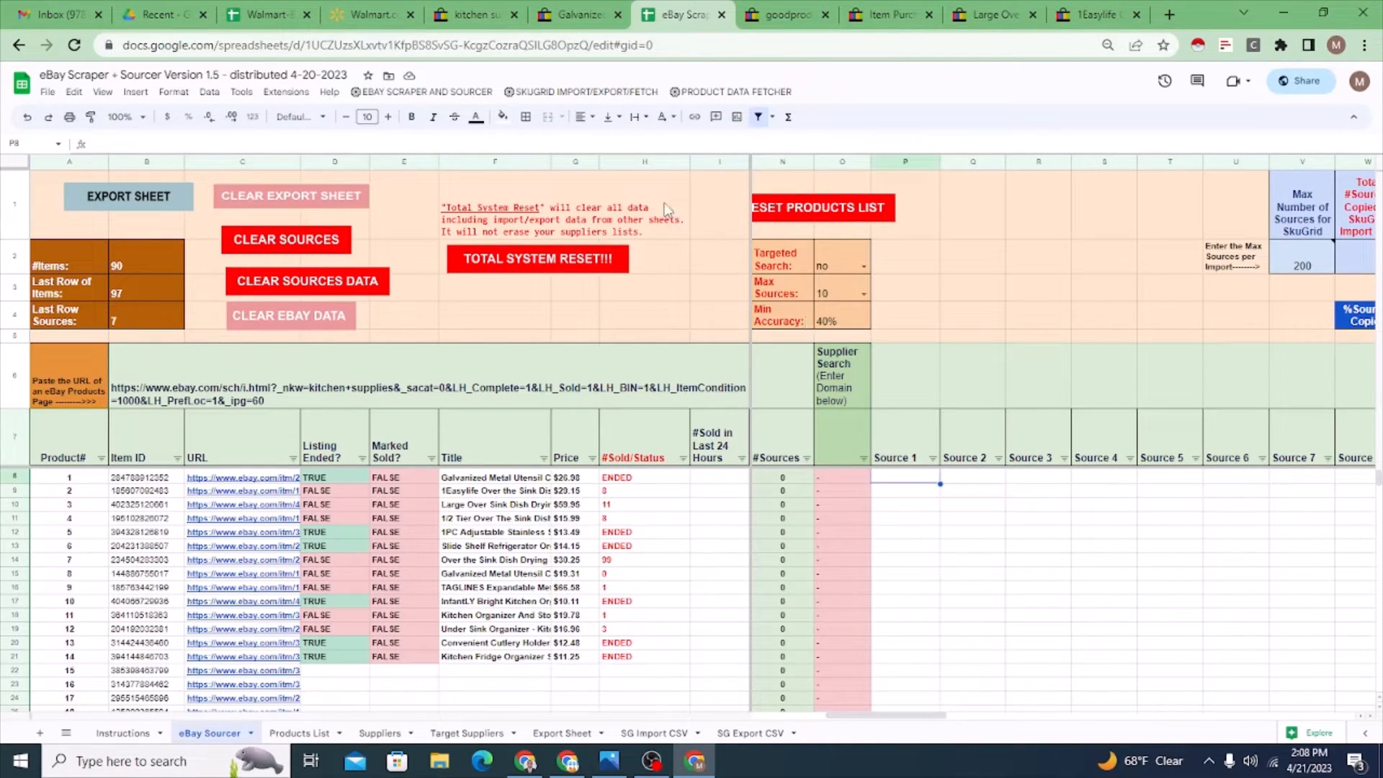
pyautogui.click(442, 92)
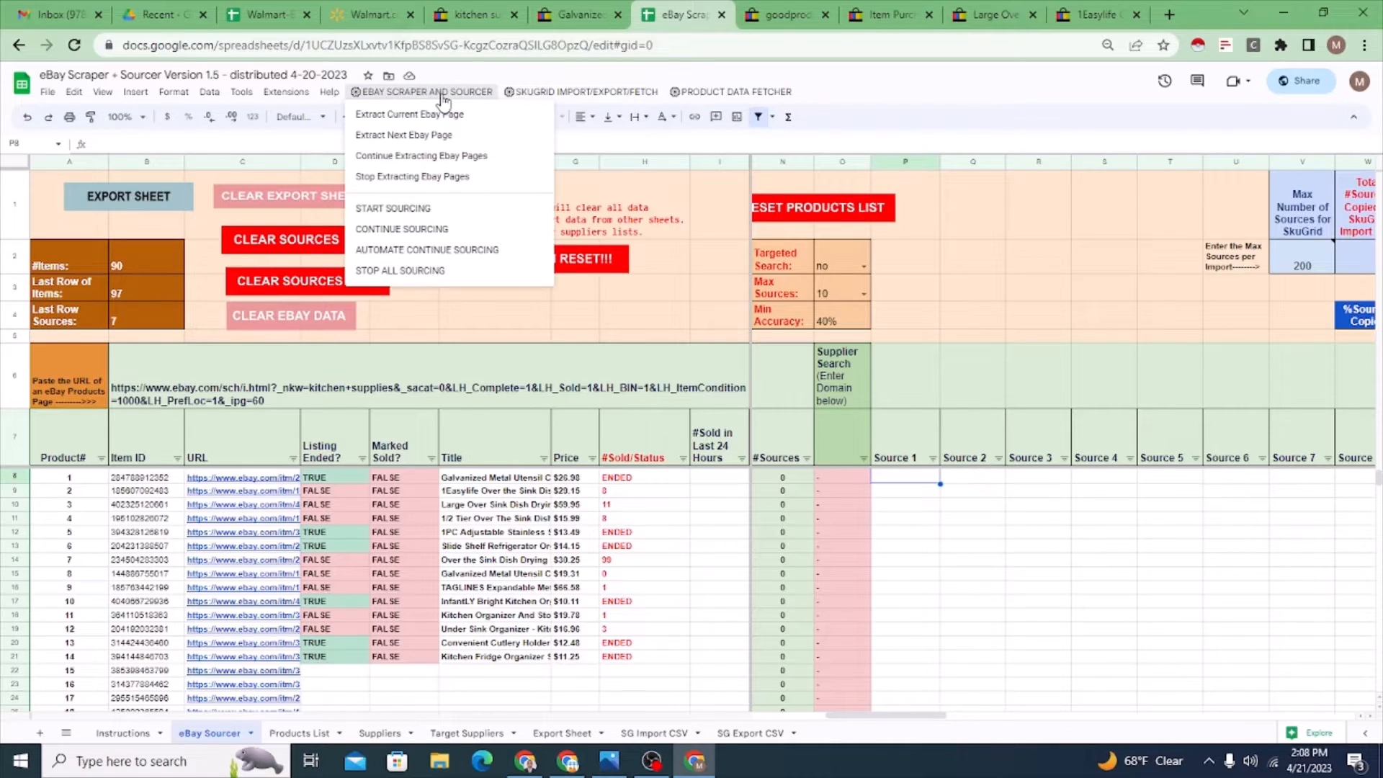
pyautogui.click(438, 211)
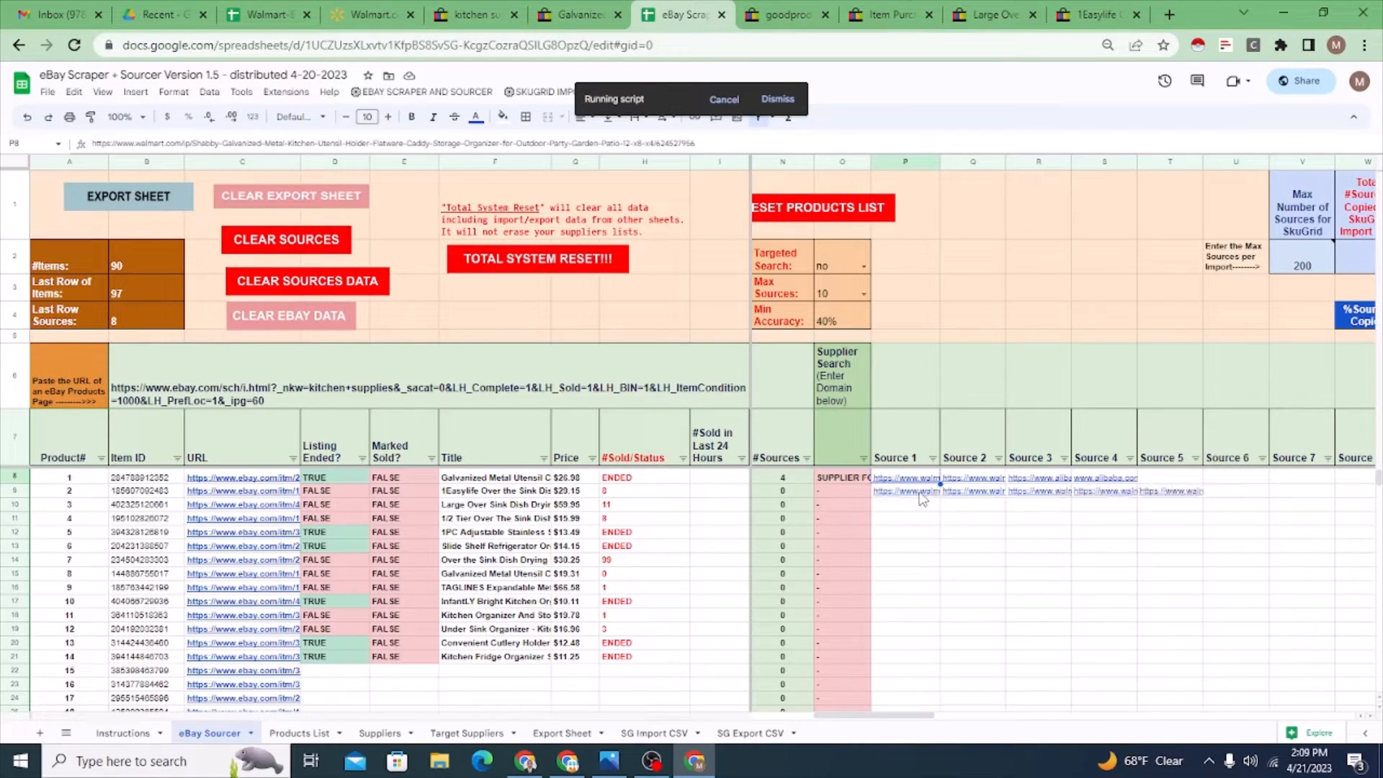
# Step: Examine the Source columns and the extracted product rows while the sourcing script runs
pyautogui.moveTo(929, 480)
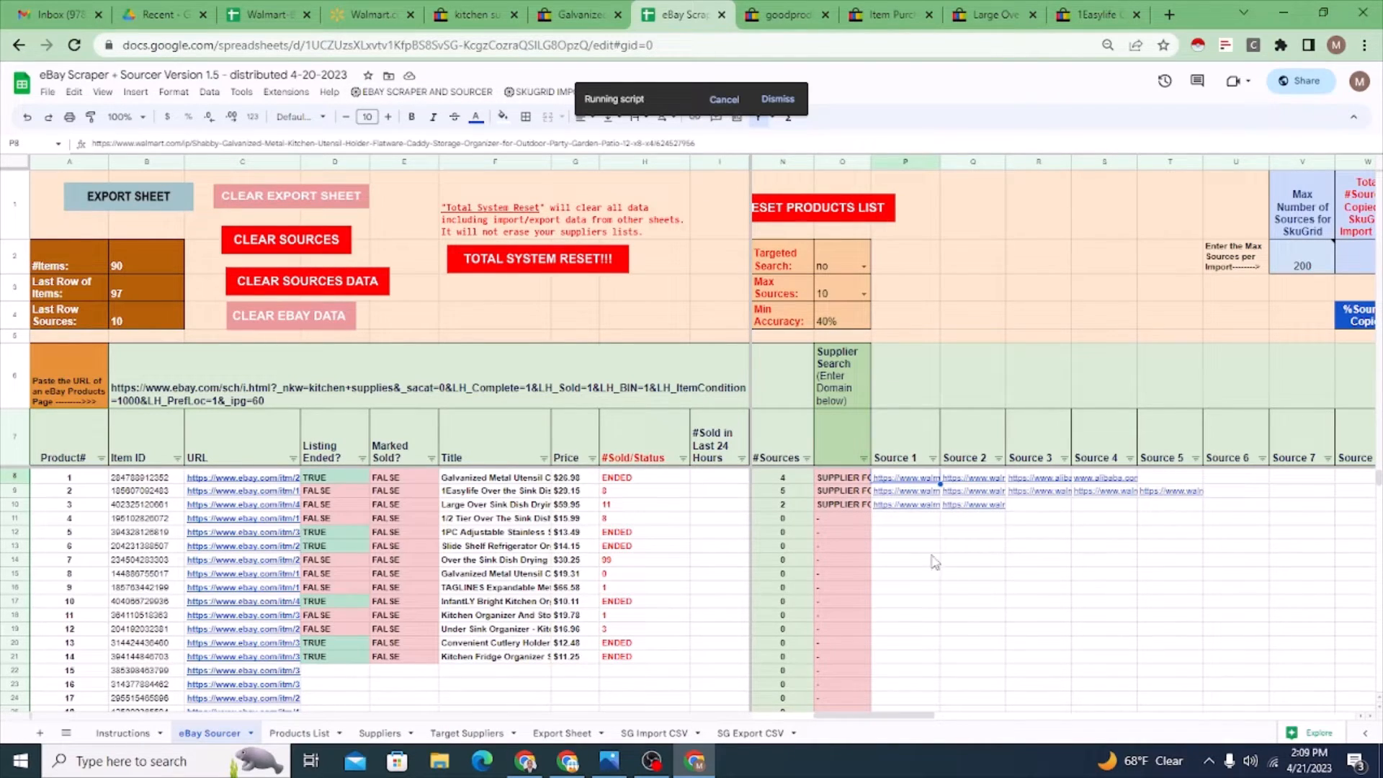
pyautogui.click(422, 93)
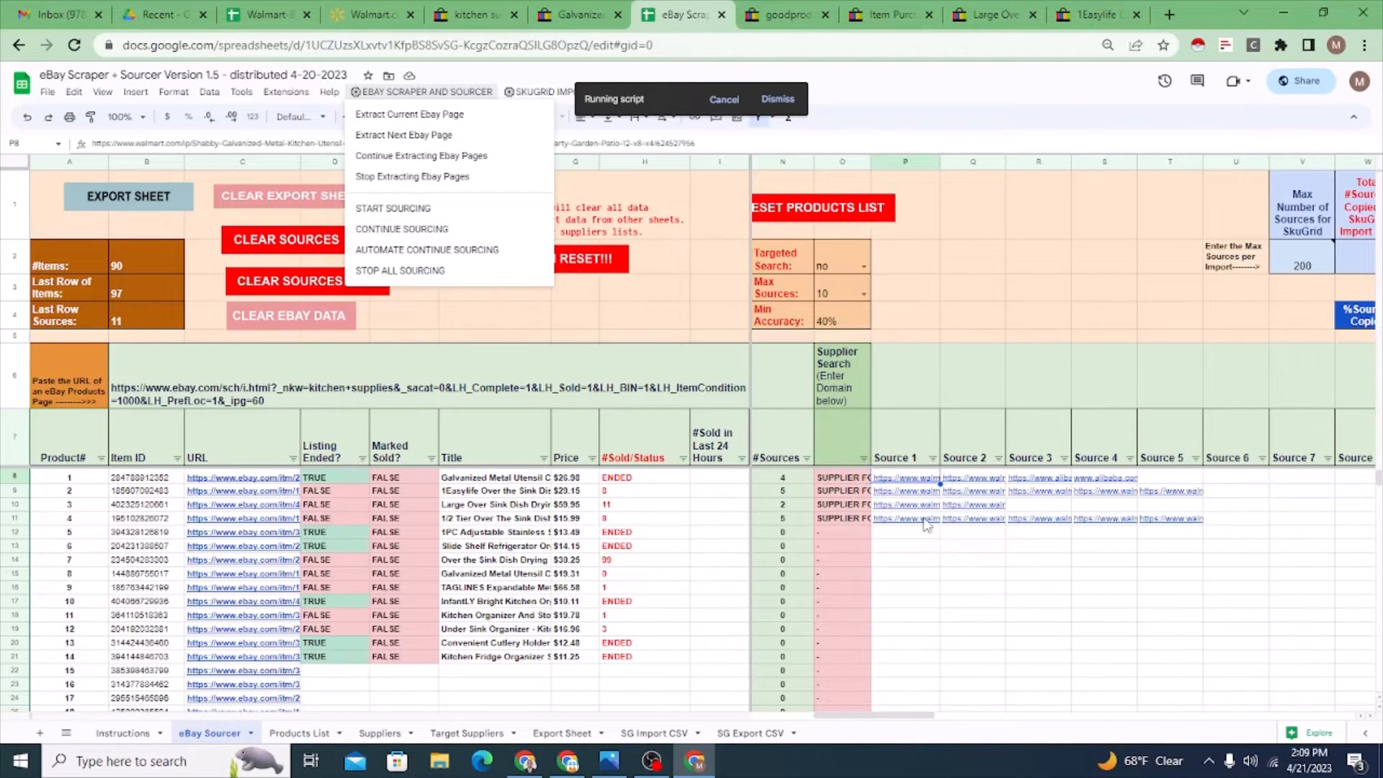
pyautogui.click(1242, 506)
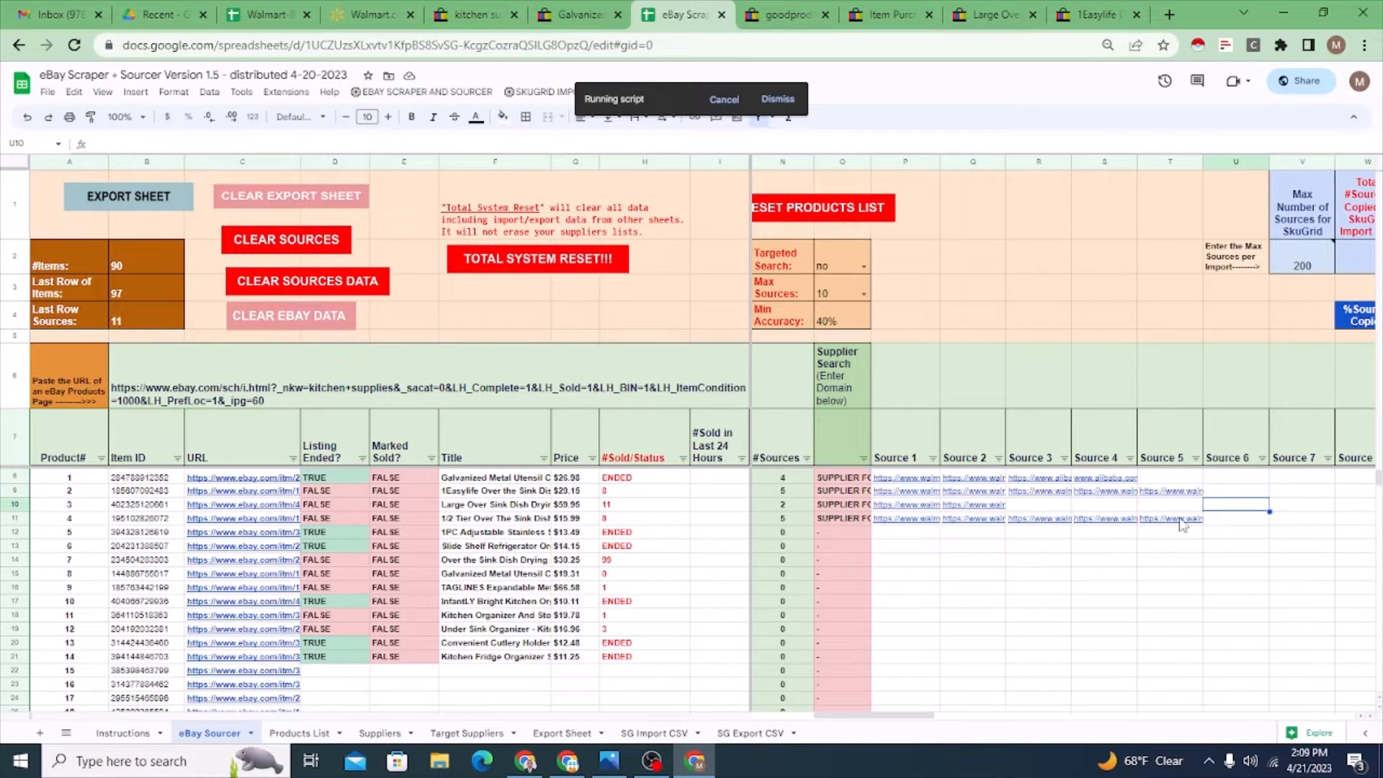
pyautogui.scroll(-3, 914, 648)
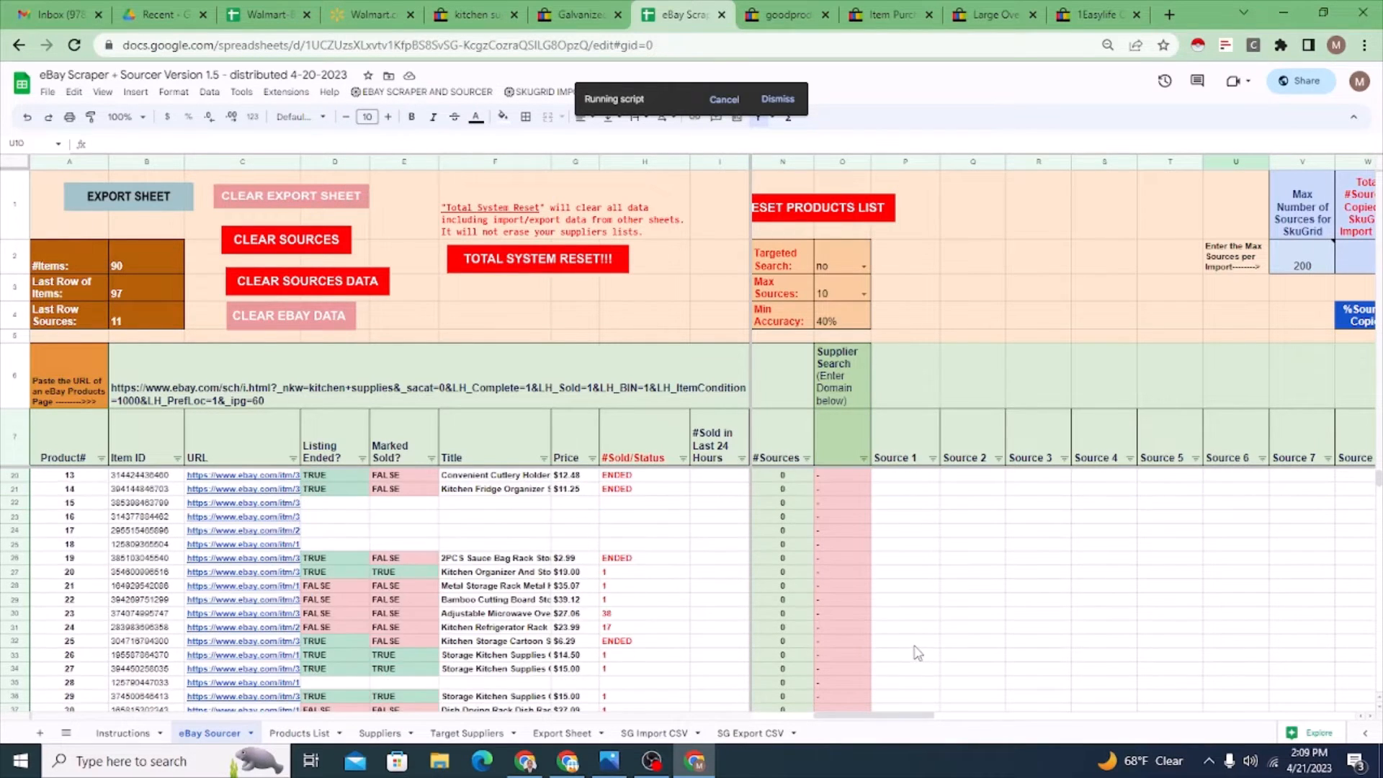
pyautogui.scroll(-4, 874, 612)
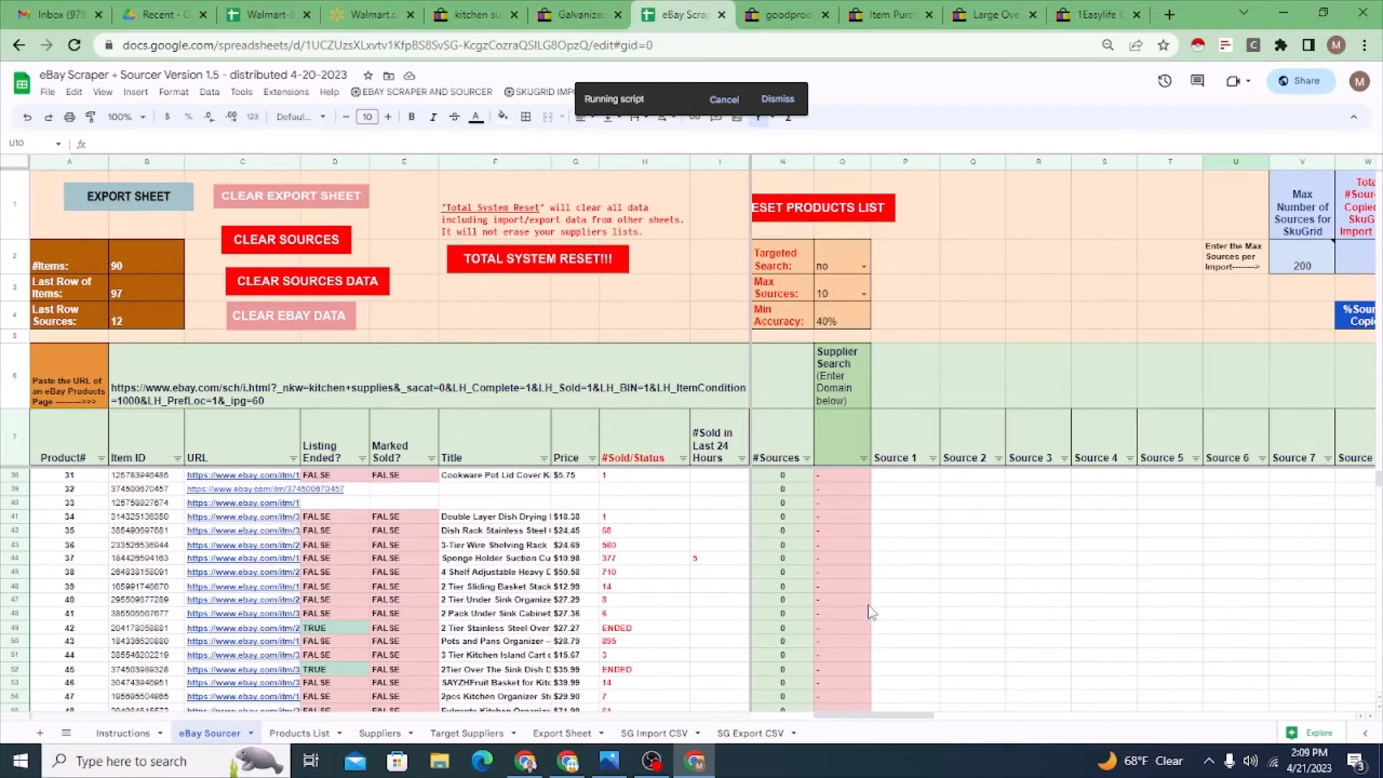
pyautogui.scroll(-3, 872, 612)
pyautogui.click(913, 601)
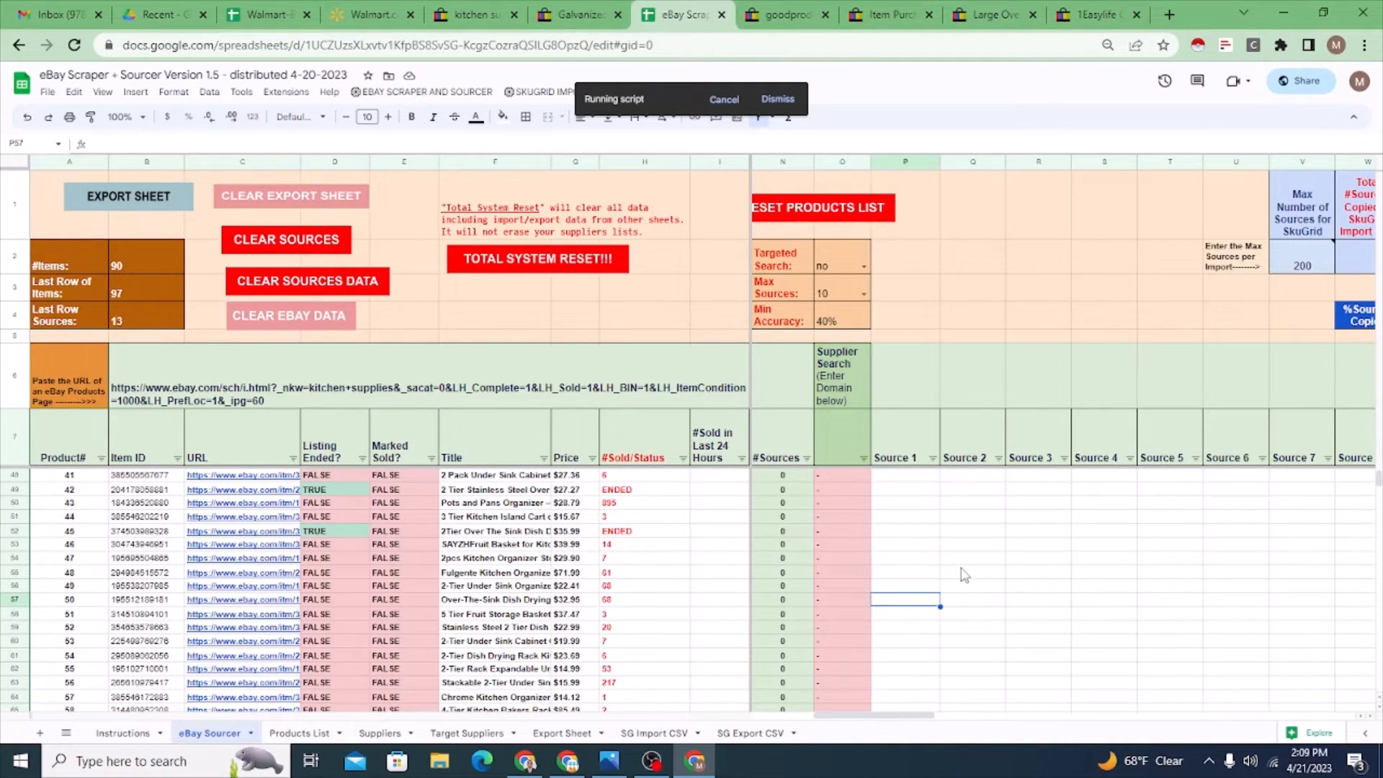
pyautogui.scroll(2, 964, 575)
pyautogui.scroll(10, 1052, 510)
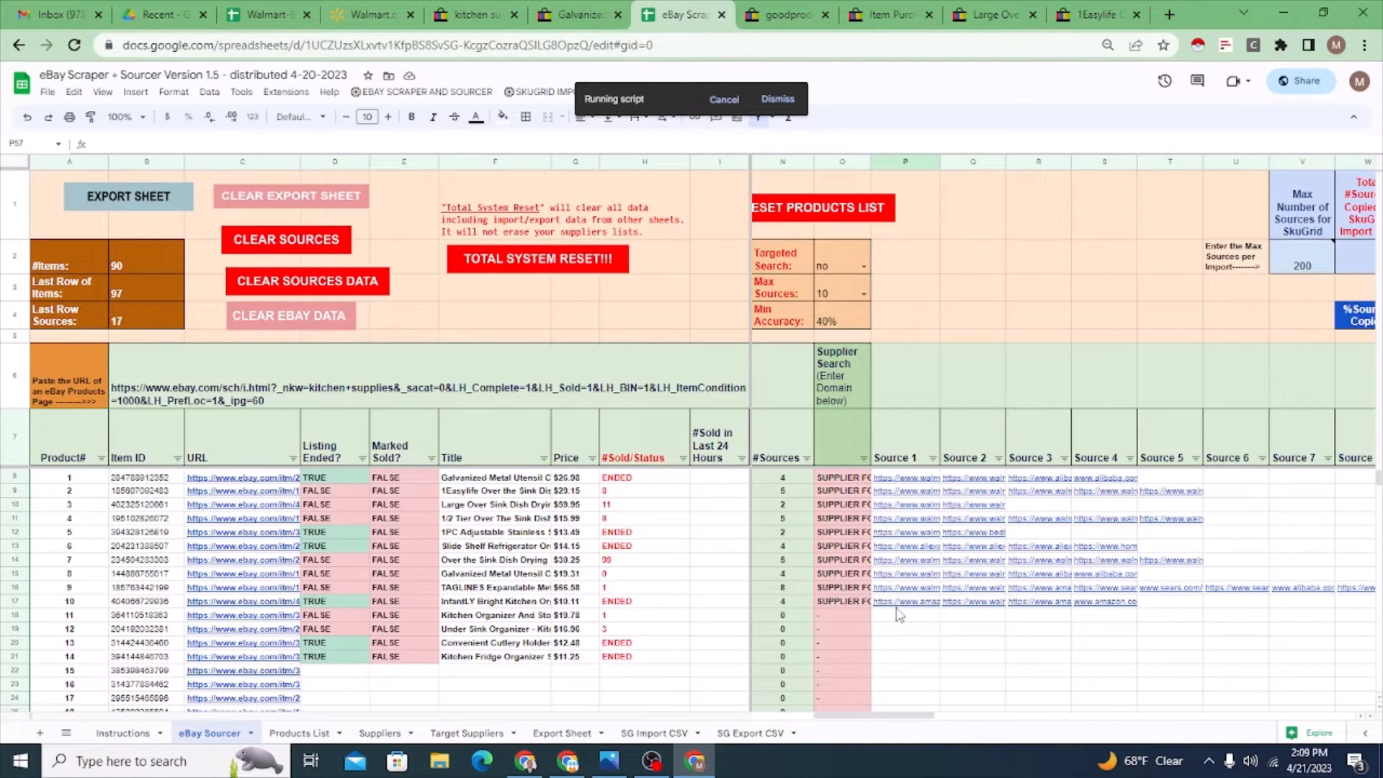
# Step: Review the eBay Scraper and Sourcer commands, including Extract Next Ebay Page, and return to the eBay kitchen supplies results
pyautogui.click(399, 94)
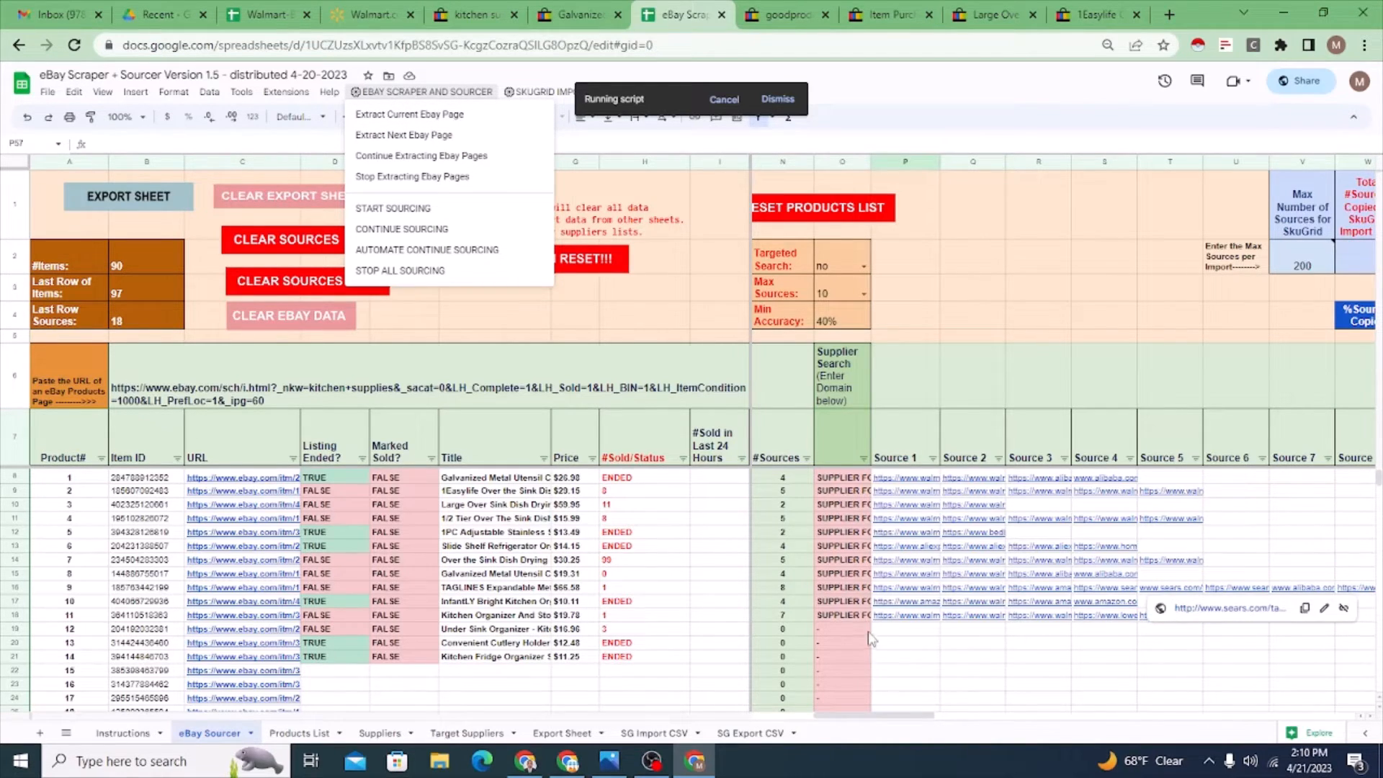
pyautogui.click(909, 634)
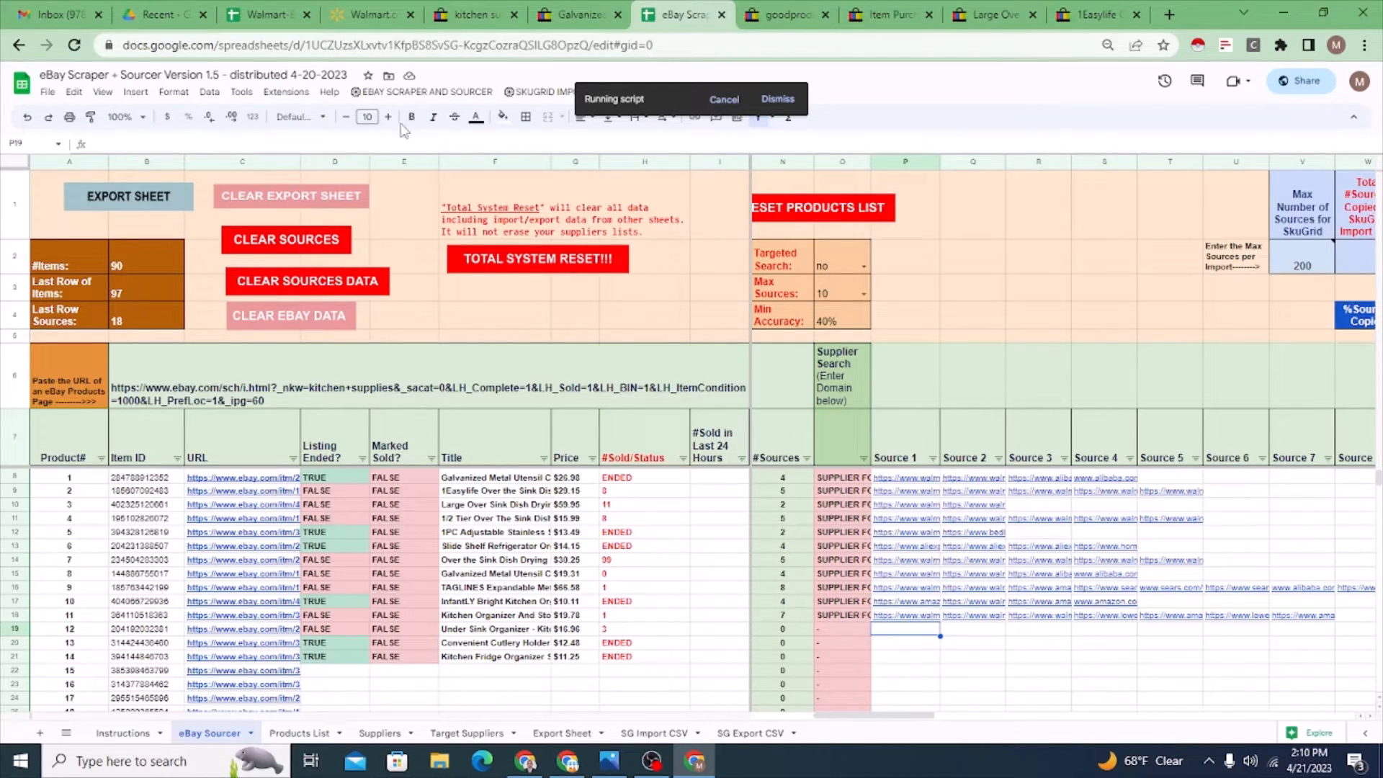
pyautogui.click(416, 92)
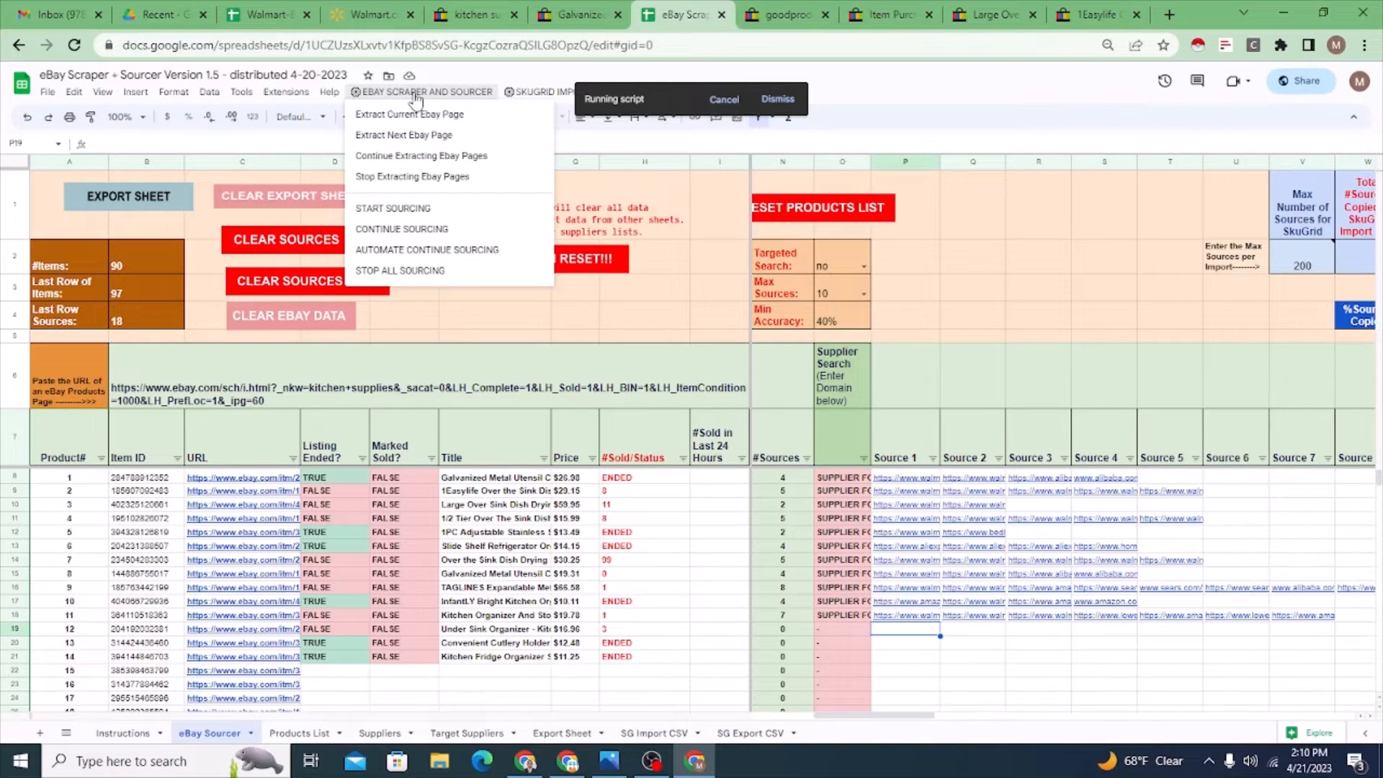
pyautogui.click(405, 137)
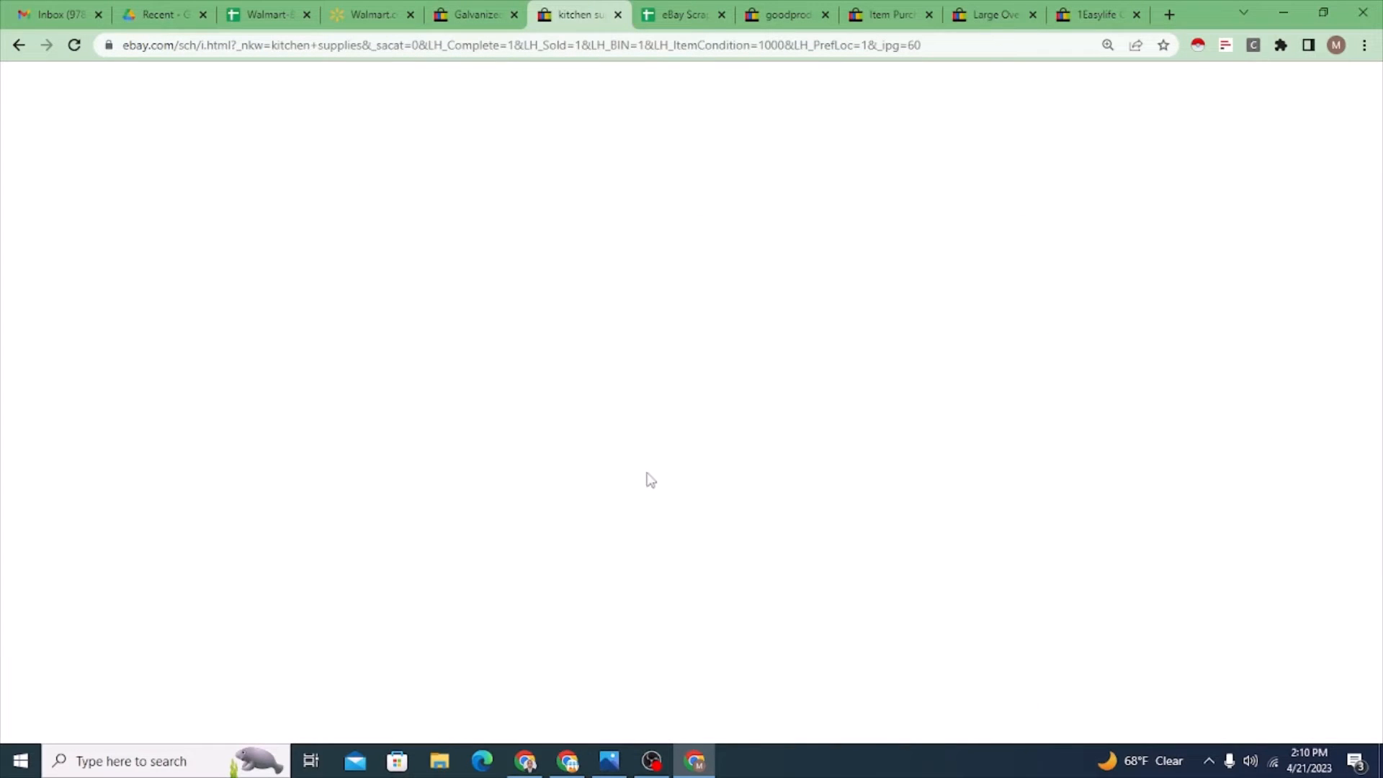
# Step: Check the page navigation at the end of the kitchen supplies results, then extract the next eBay page into the scraper spreadsheet
pyautogui.scroll(-13, 651, 472)
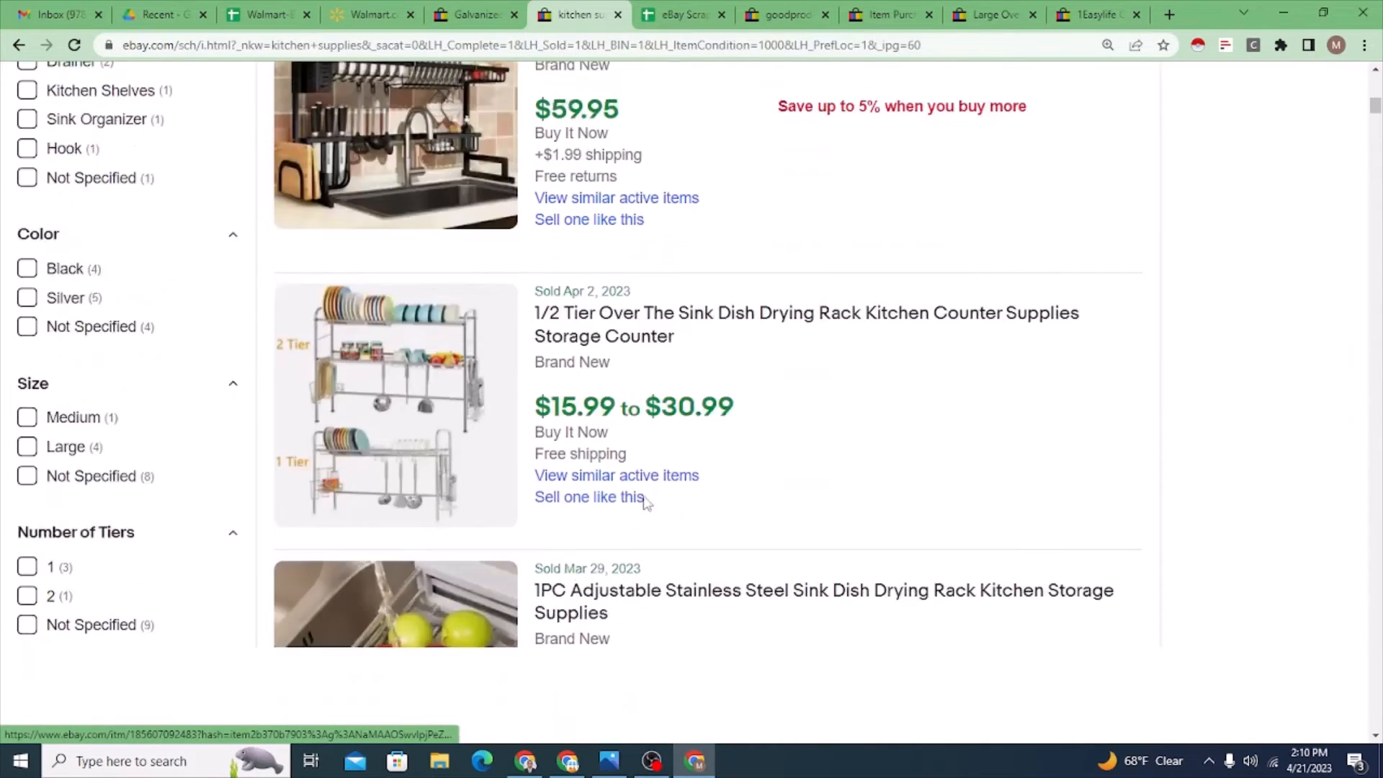
pyautogui.moveTo(1376, 115); pyautogui.dragTo(1376, 681)
pyautogui.click(675, 7)
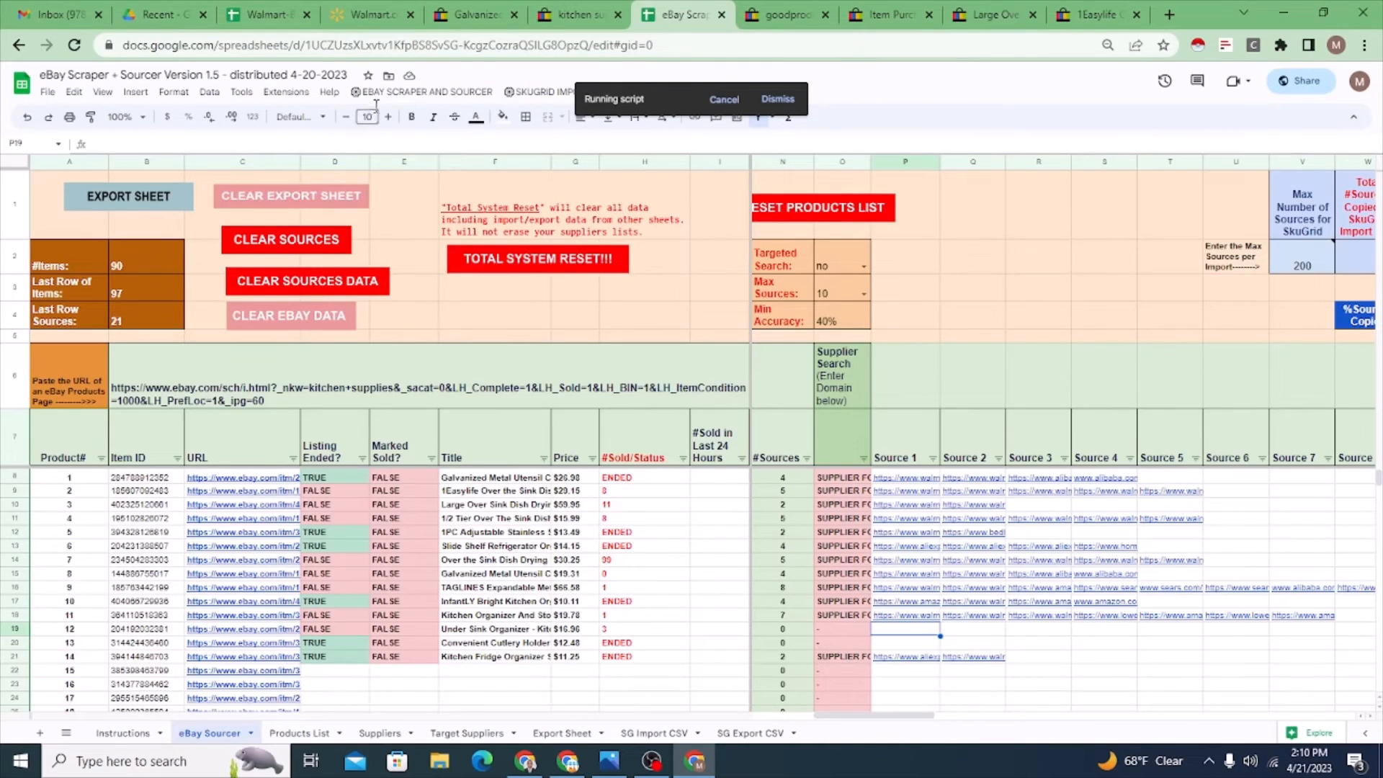
pyautogui.click(421, 91)
pyautogui.click(415, 138)
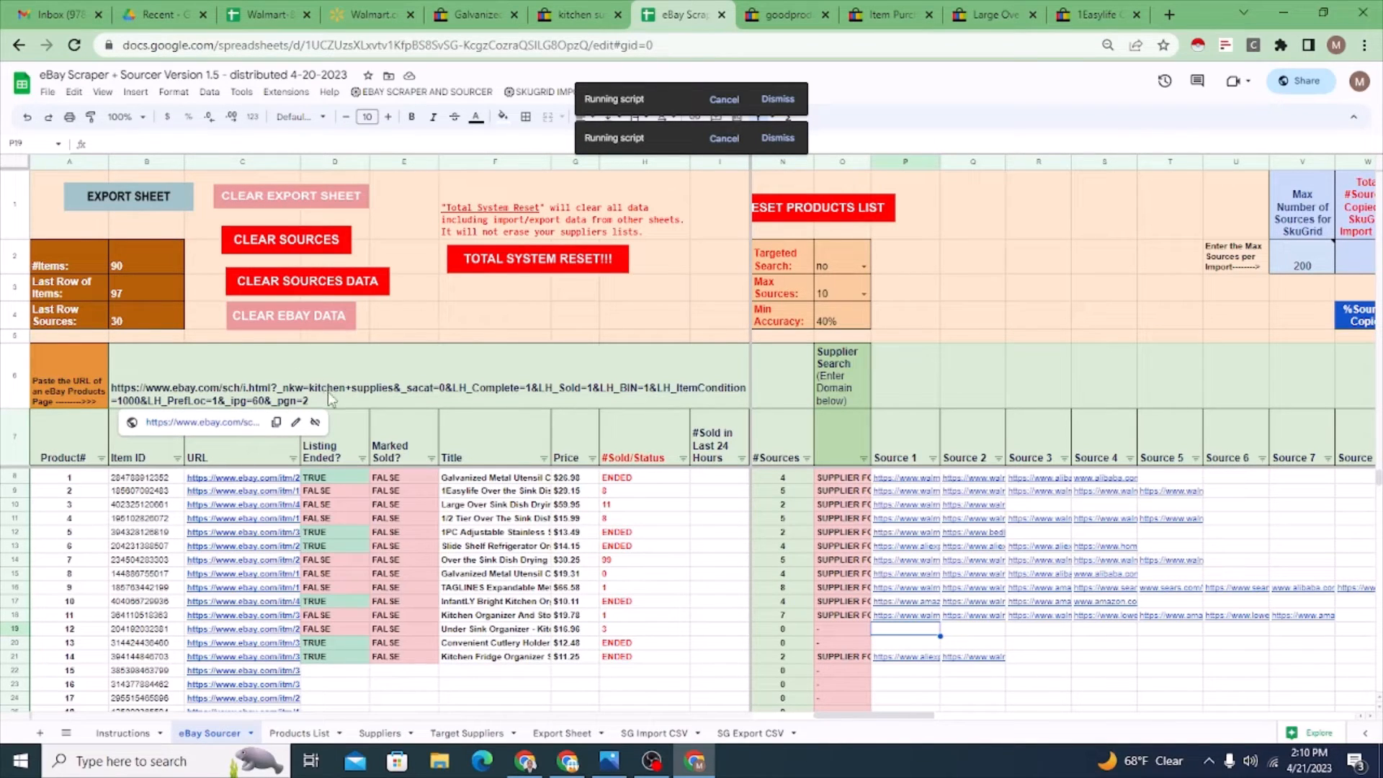
# Step: Examine the end of the extracted products around product 91's empty Item ID cell and review the eBay Scraper and Sourcer commands
pyautogui.scroll(-10, 326, 619)
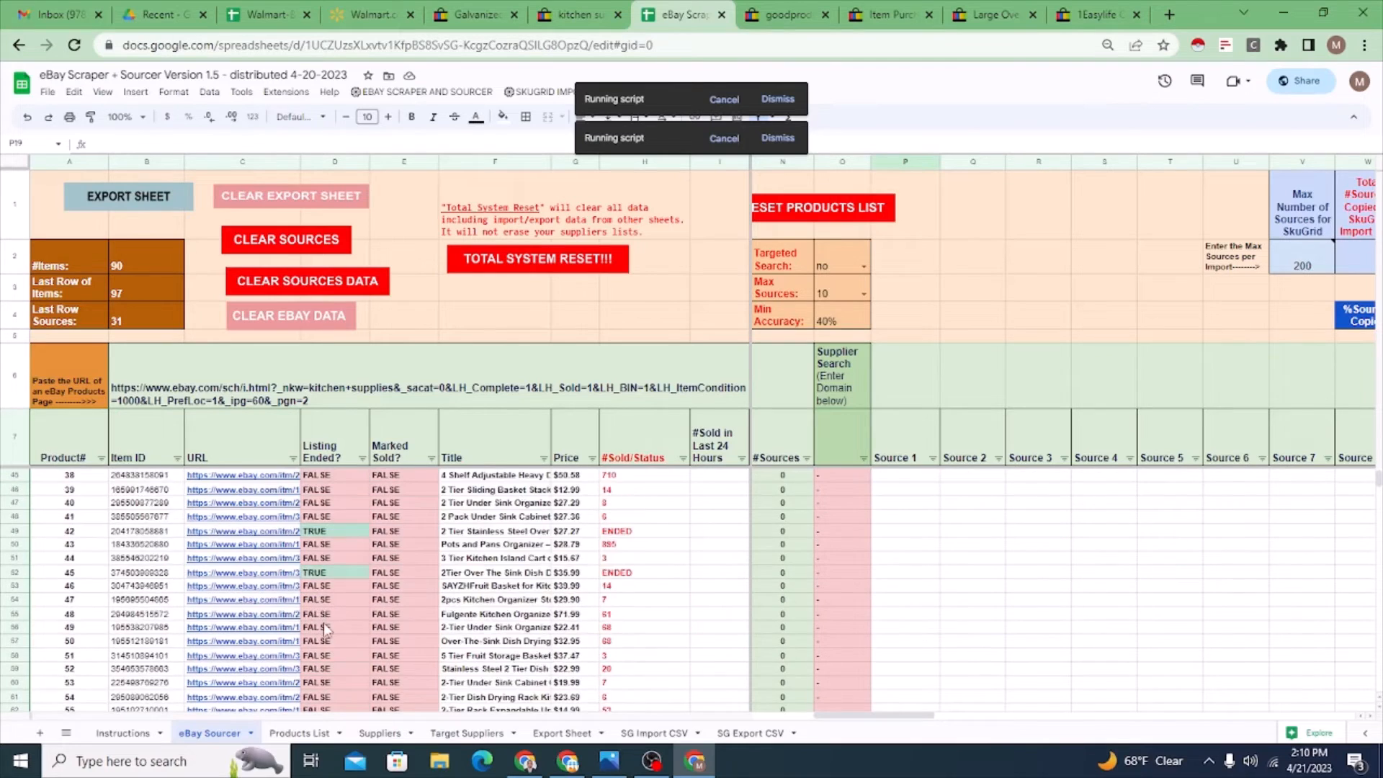
pyautogui.scroll(-20, 343, 626)
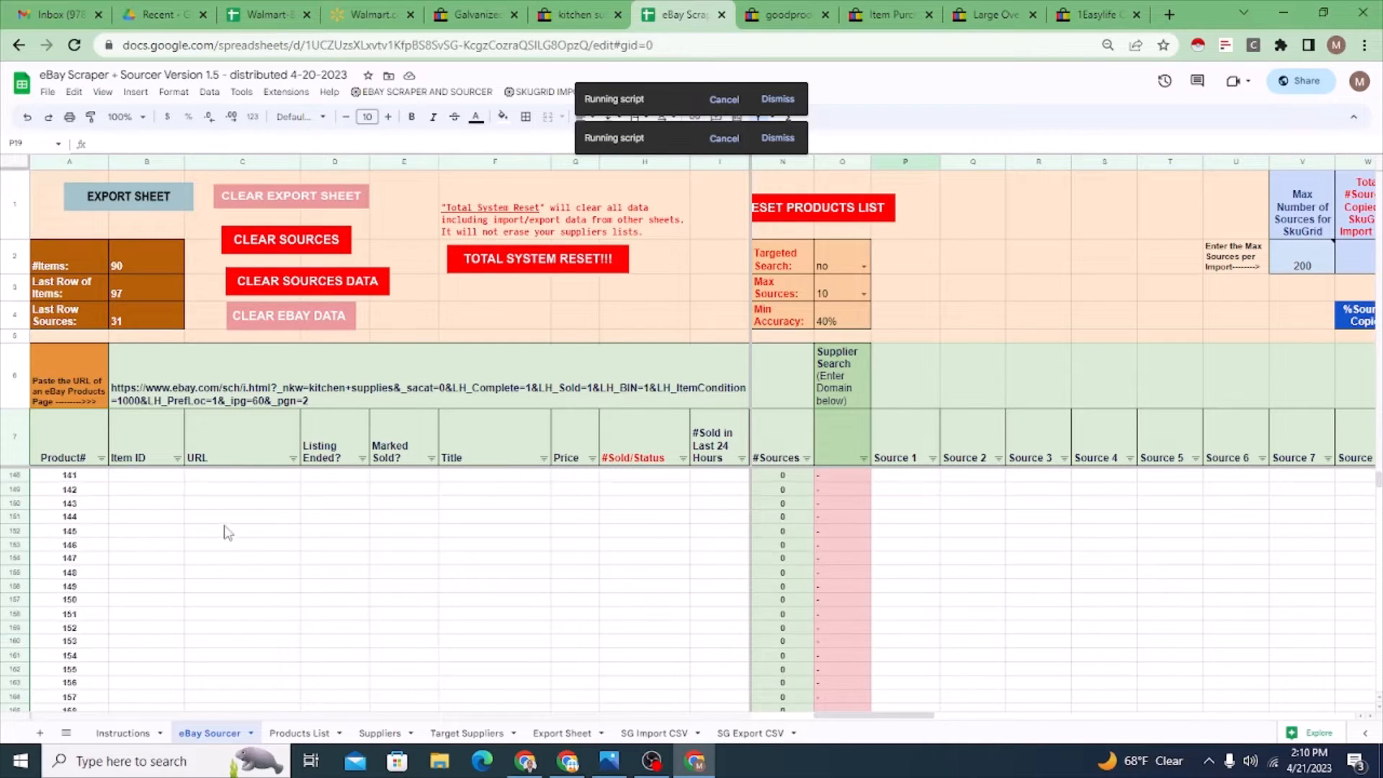
pyautogui.scroll(20, 227, 547)
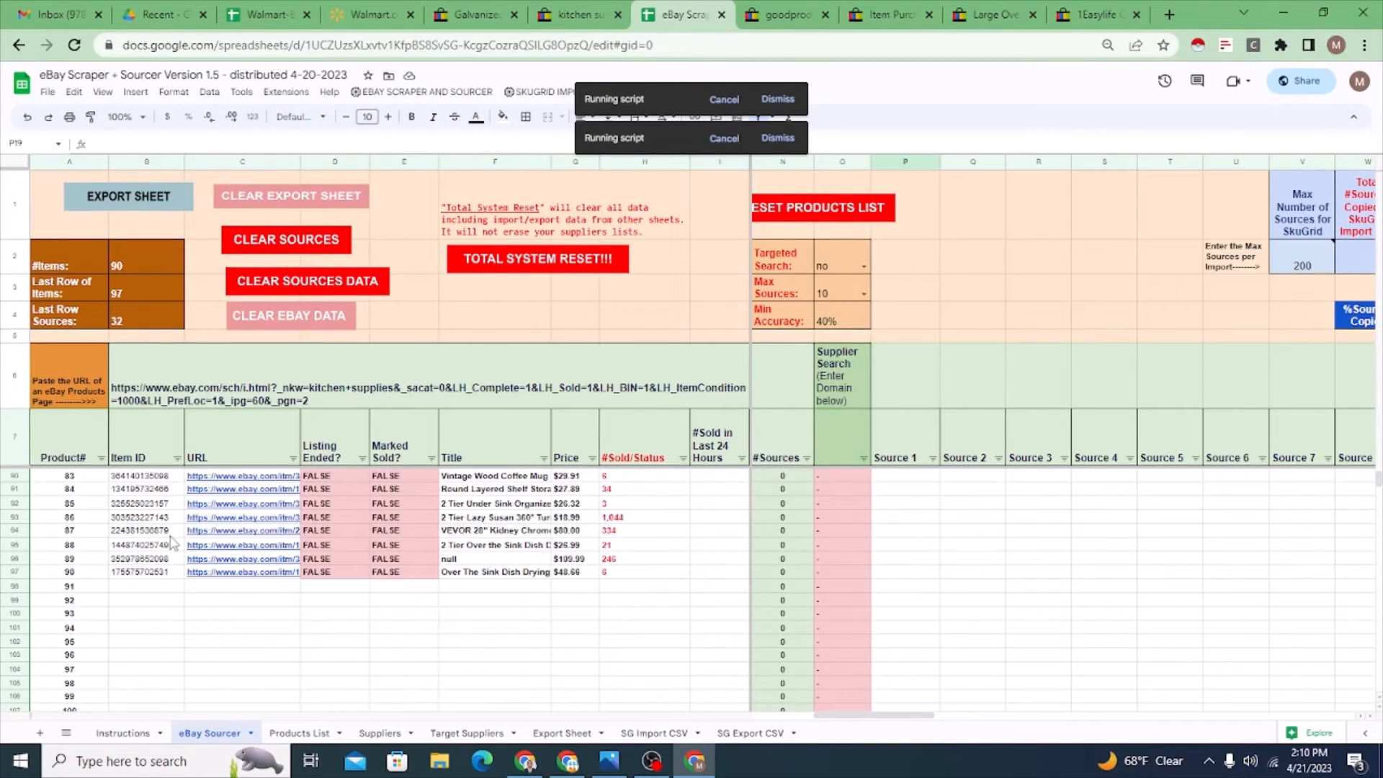
pyautogui.click(141, 590)
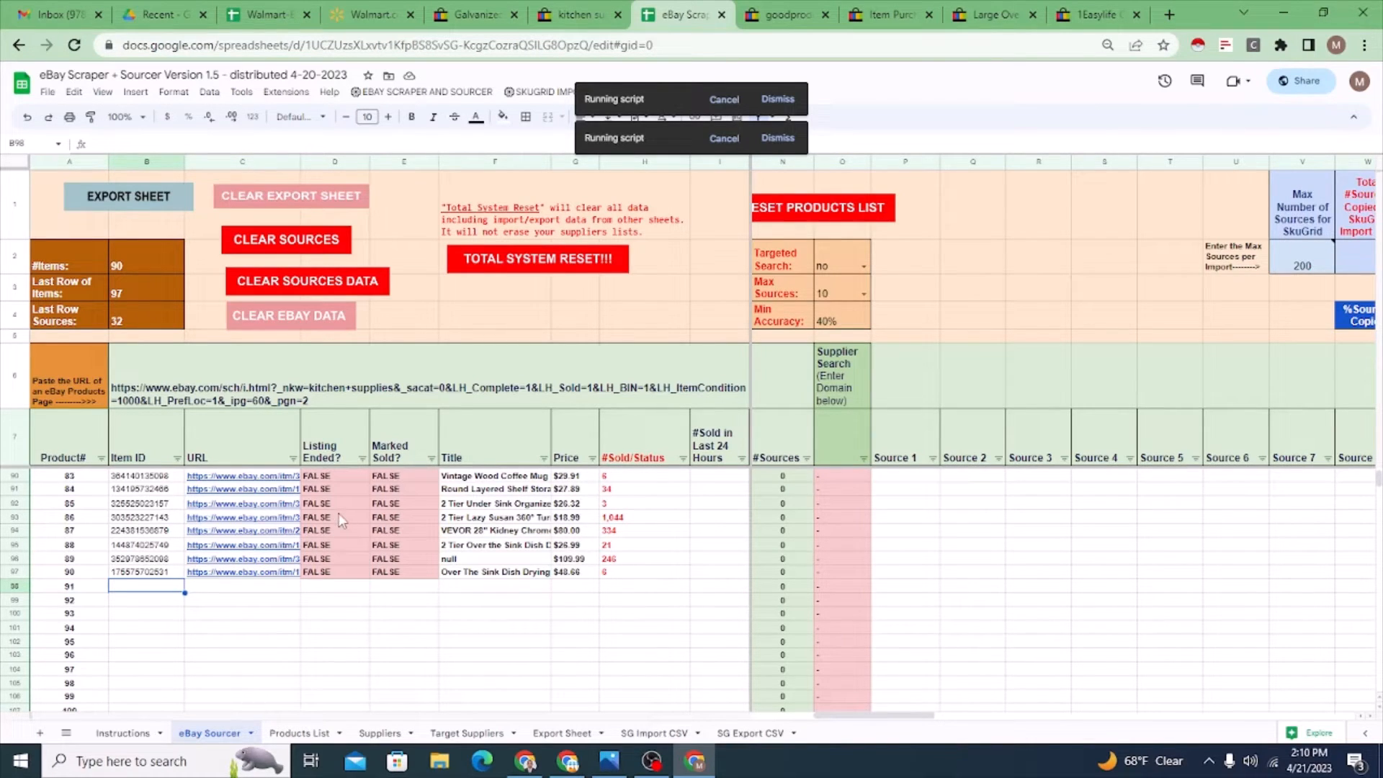
pyautogui.click(376, 93)
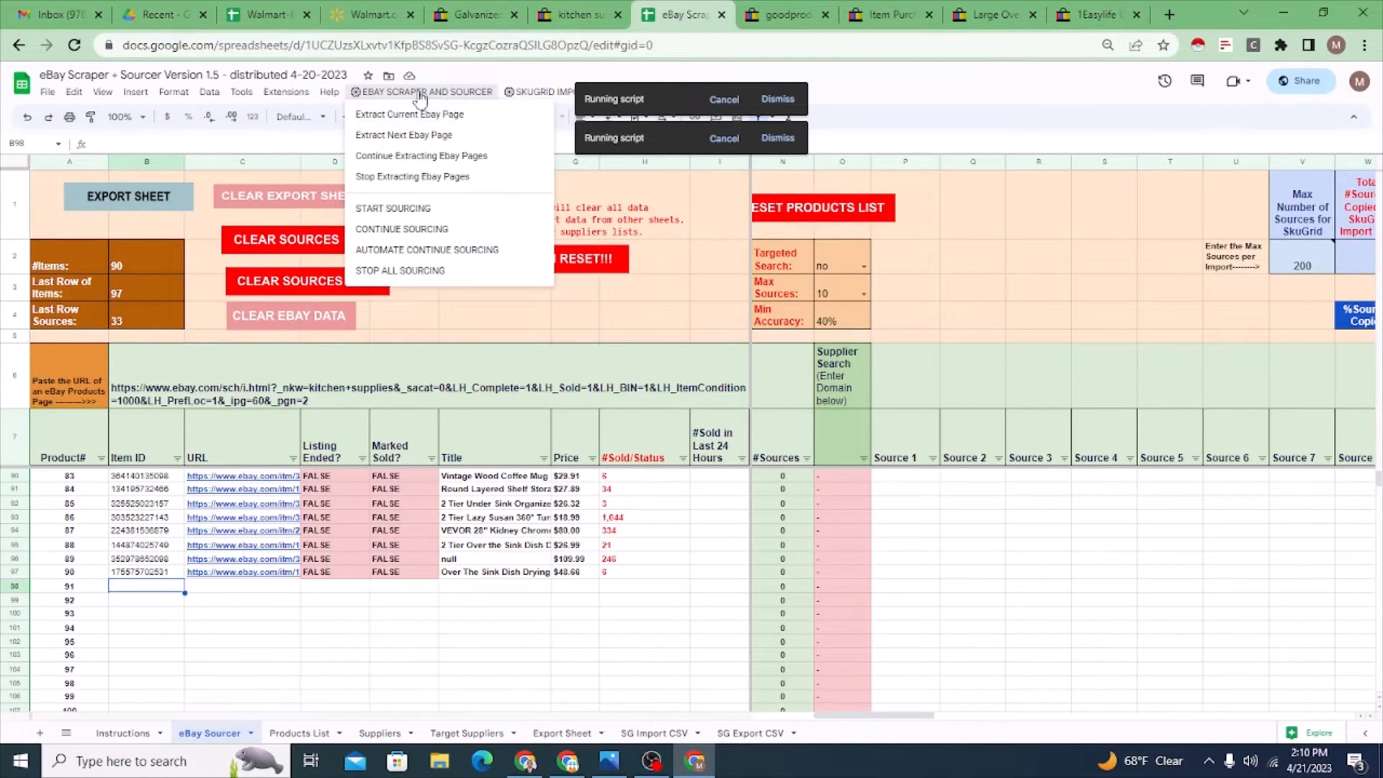
pyautogui.click(668, 501)
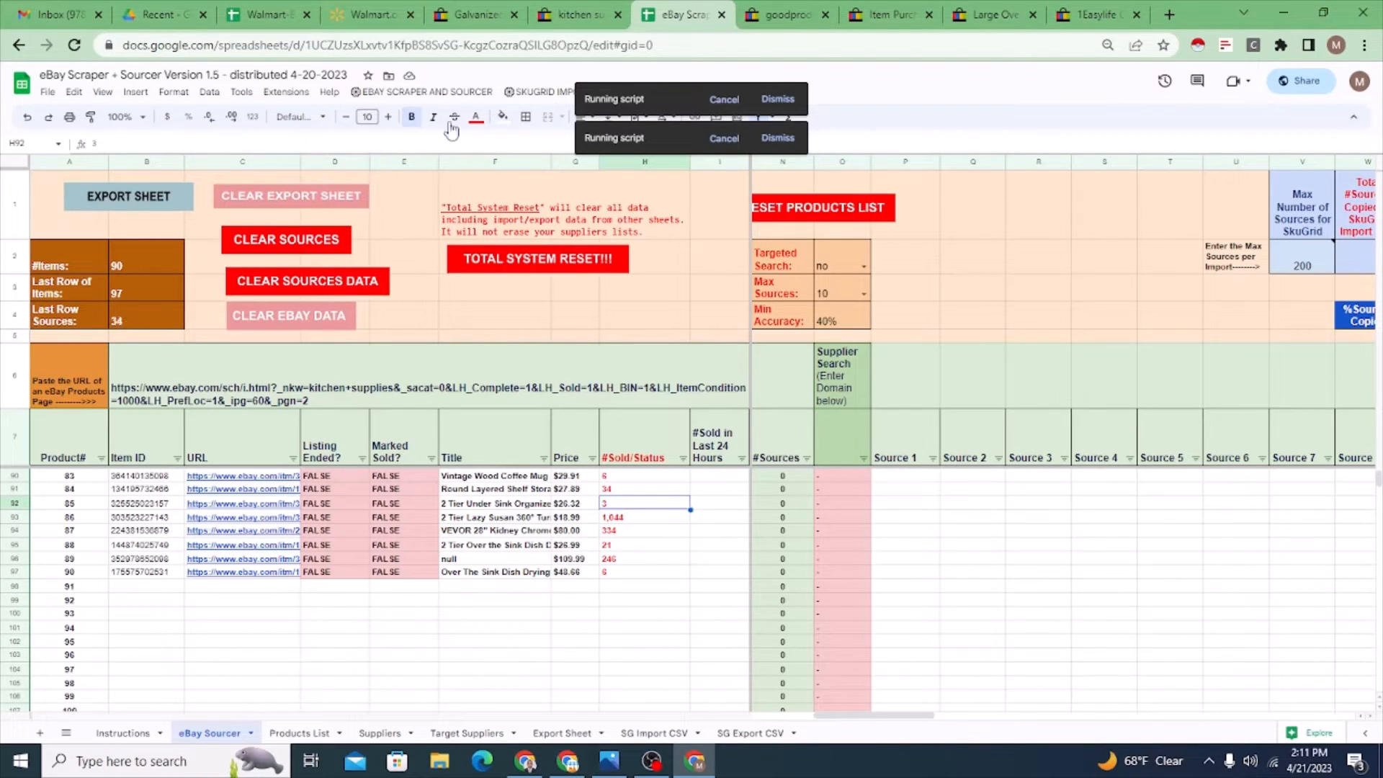
pyautogui.click(425, 93)
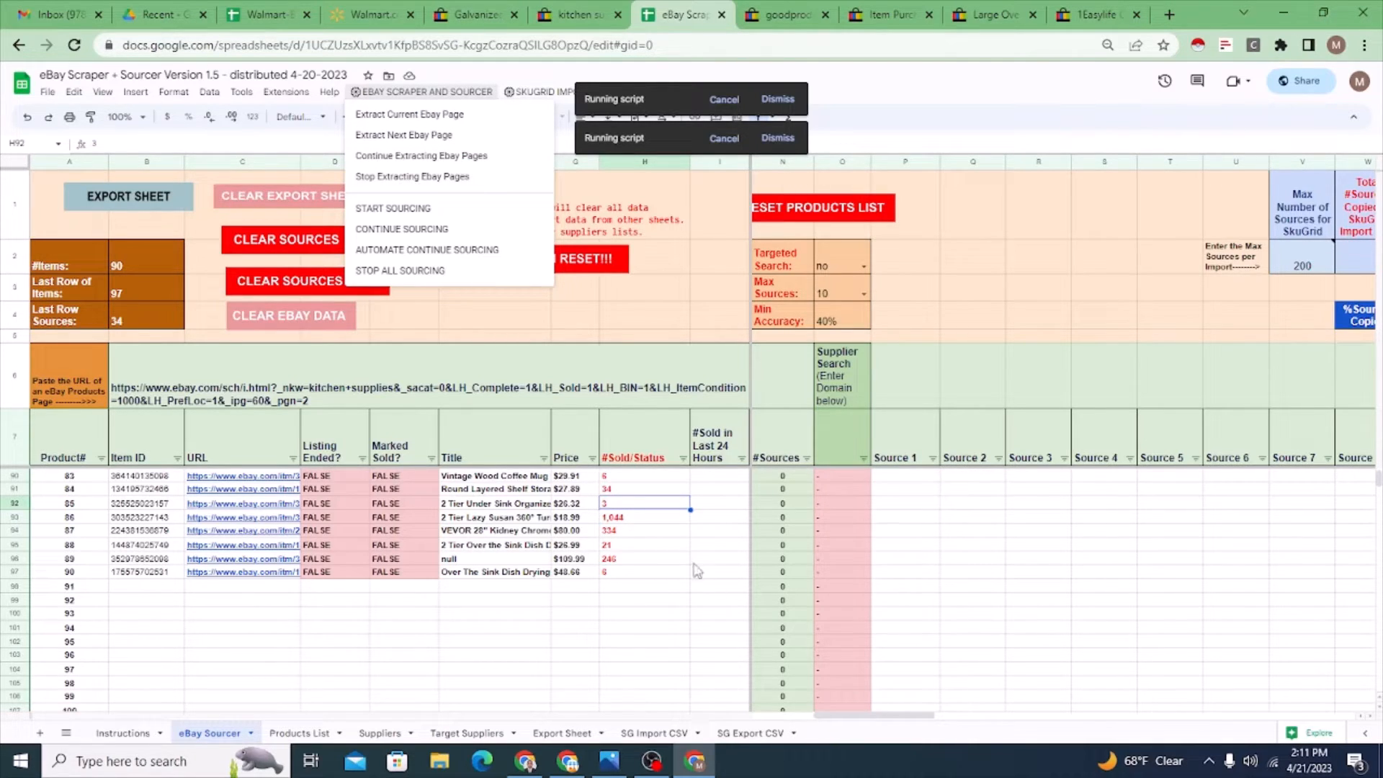
pyautogui.click(177, 587)
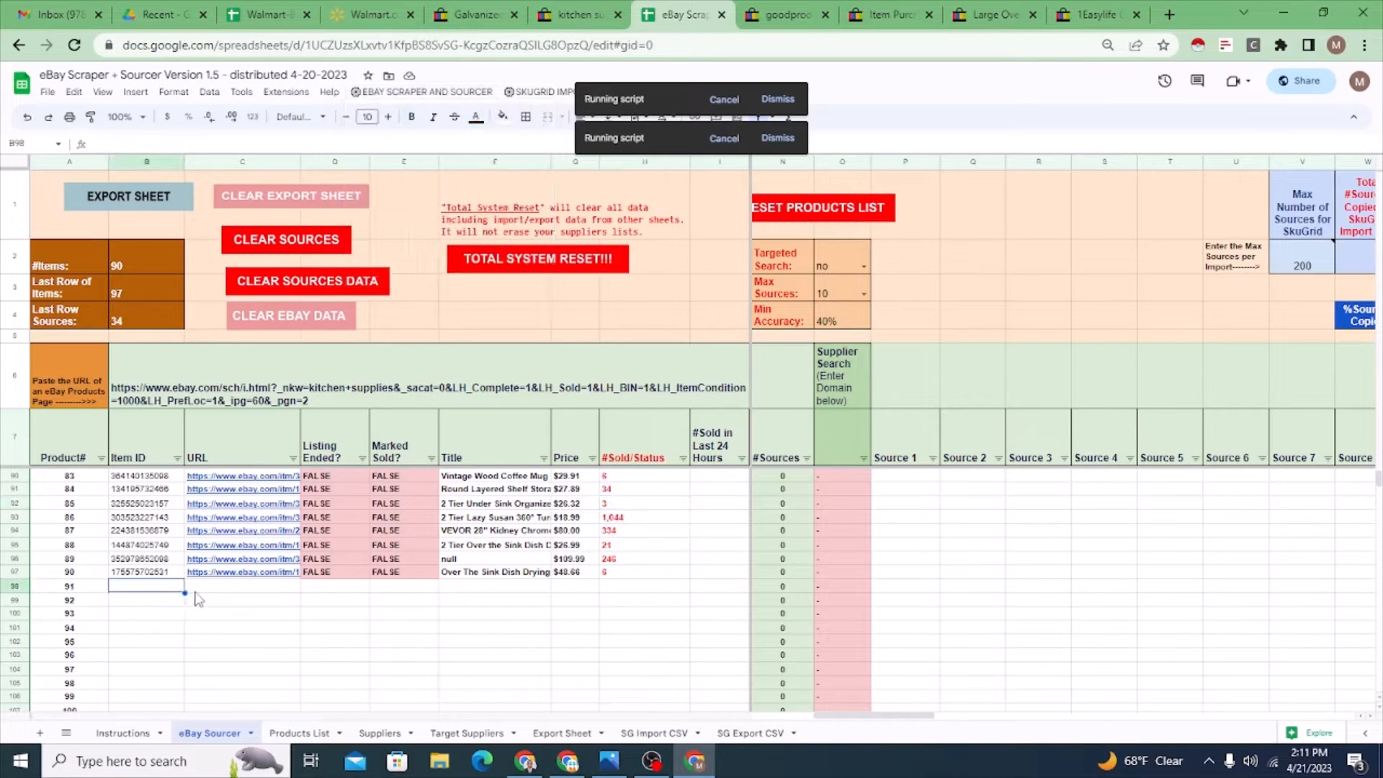
# Step: Review the supplier links found per product from product 1 onward, across to Source 10 and the total sources figure
pyautogui.moveTo(1377, 484); pyautogui.dragTo(1377, 469)
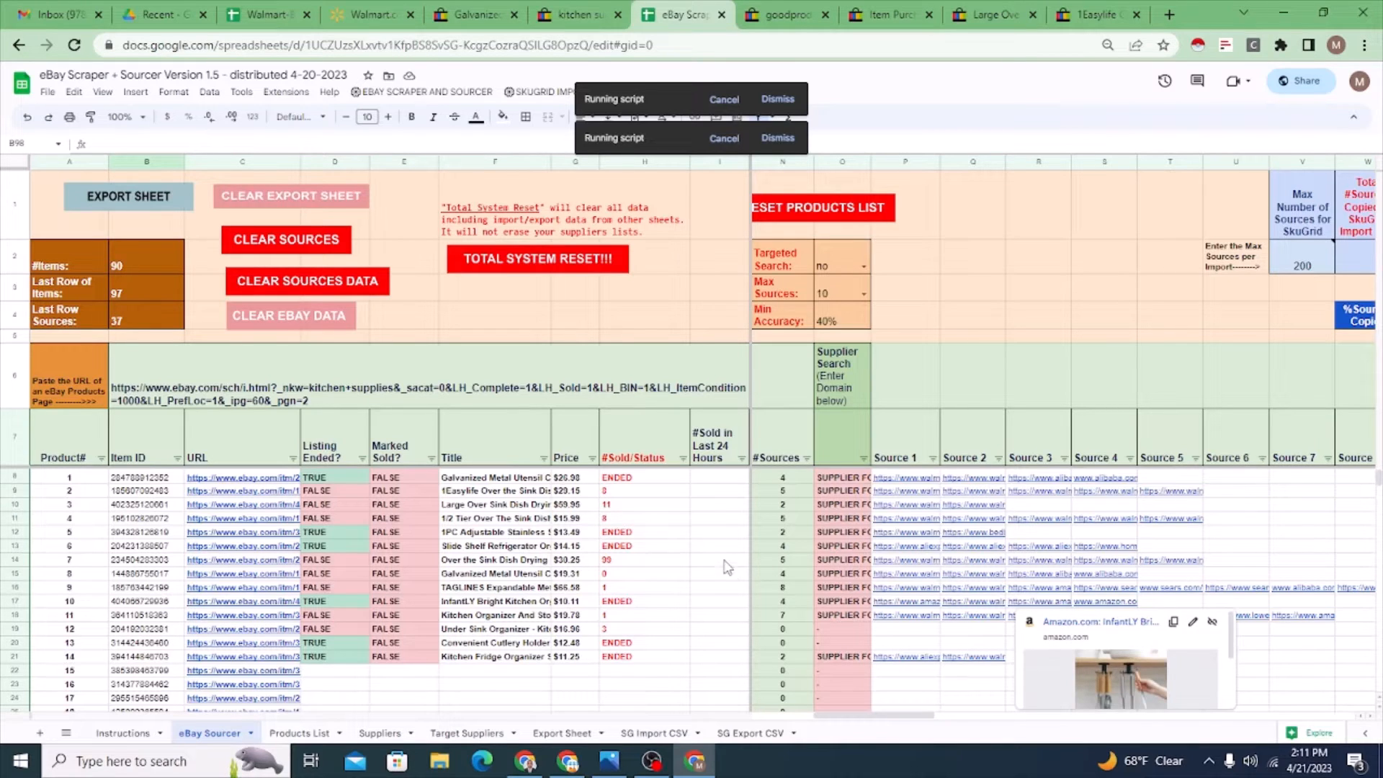
pyautogui.scroll(-1, 912, 647)
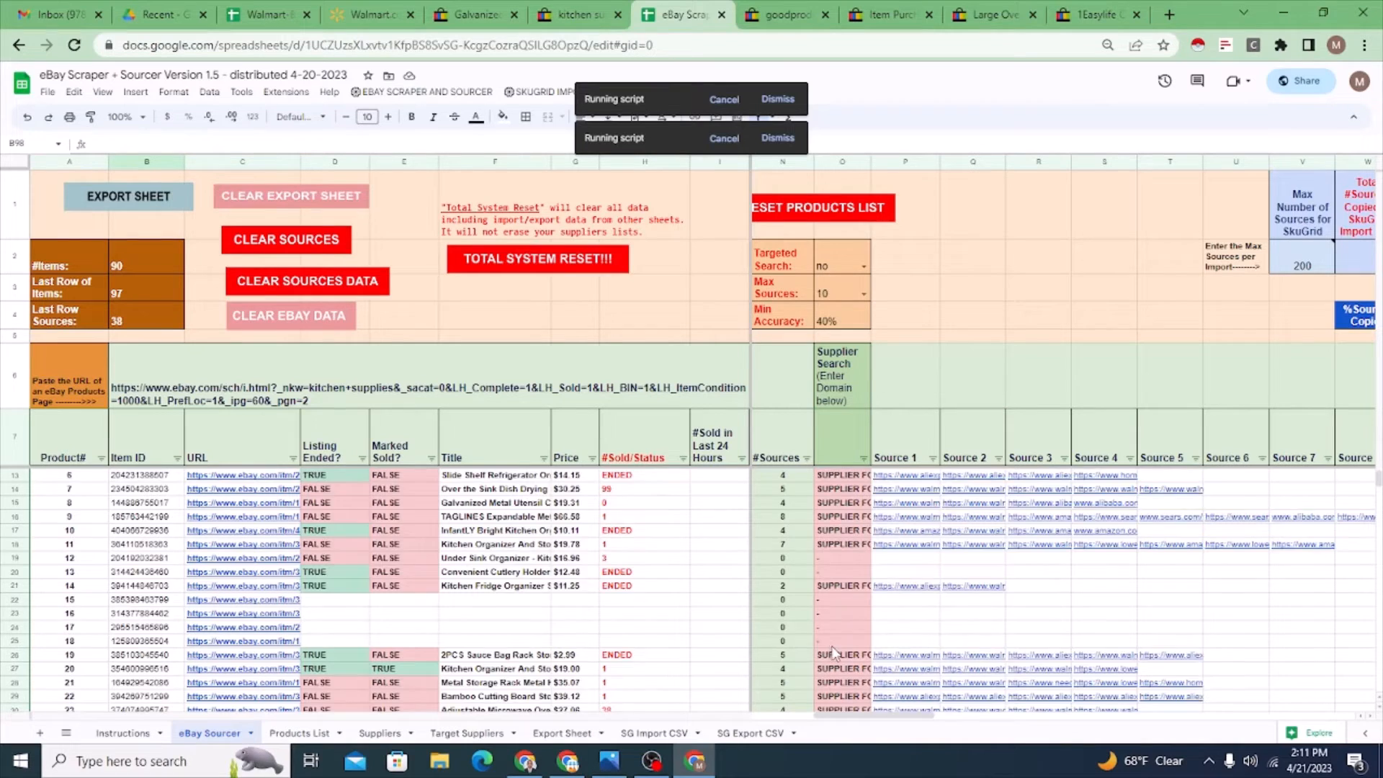
pyautogui.scroll(-1, 838, 652)
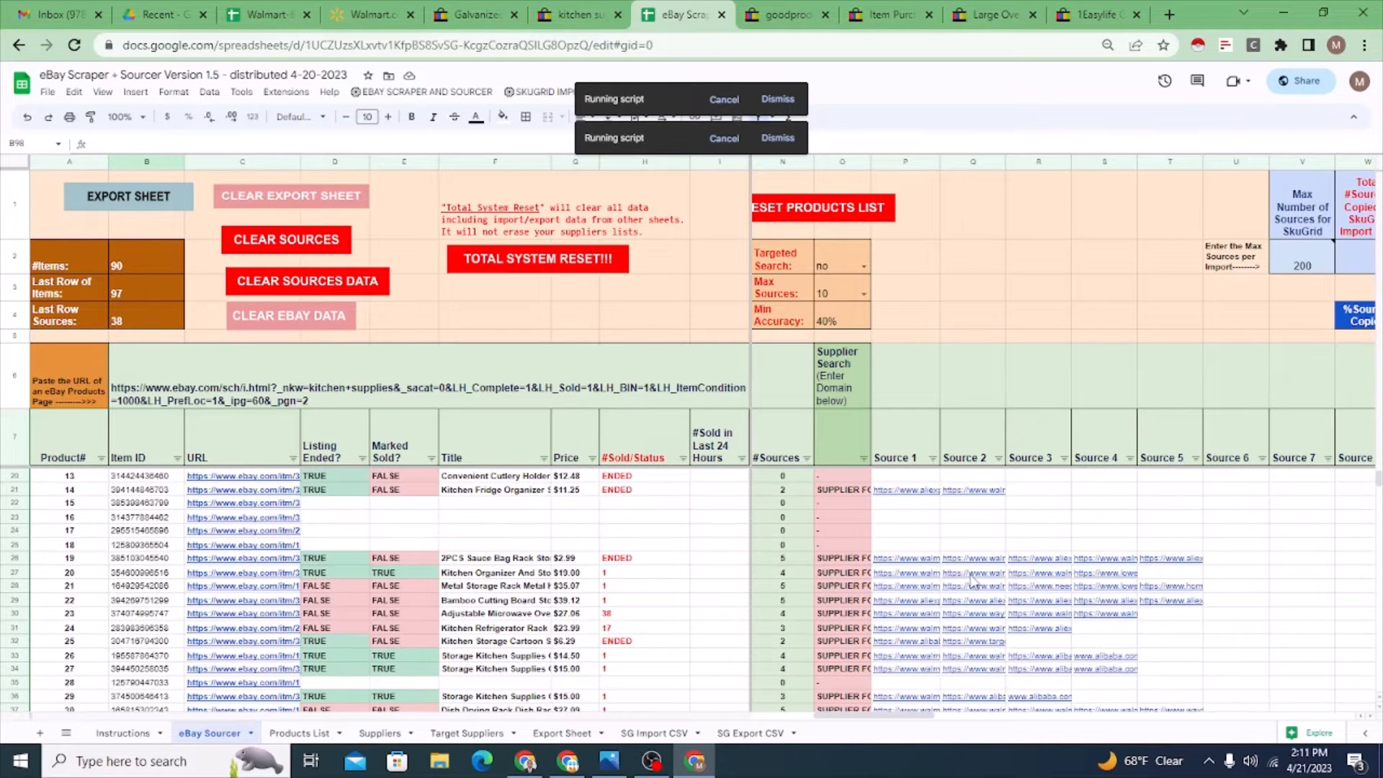
pyautogui.scroll(-2, 974, 587)
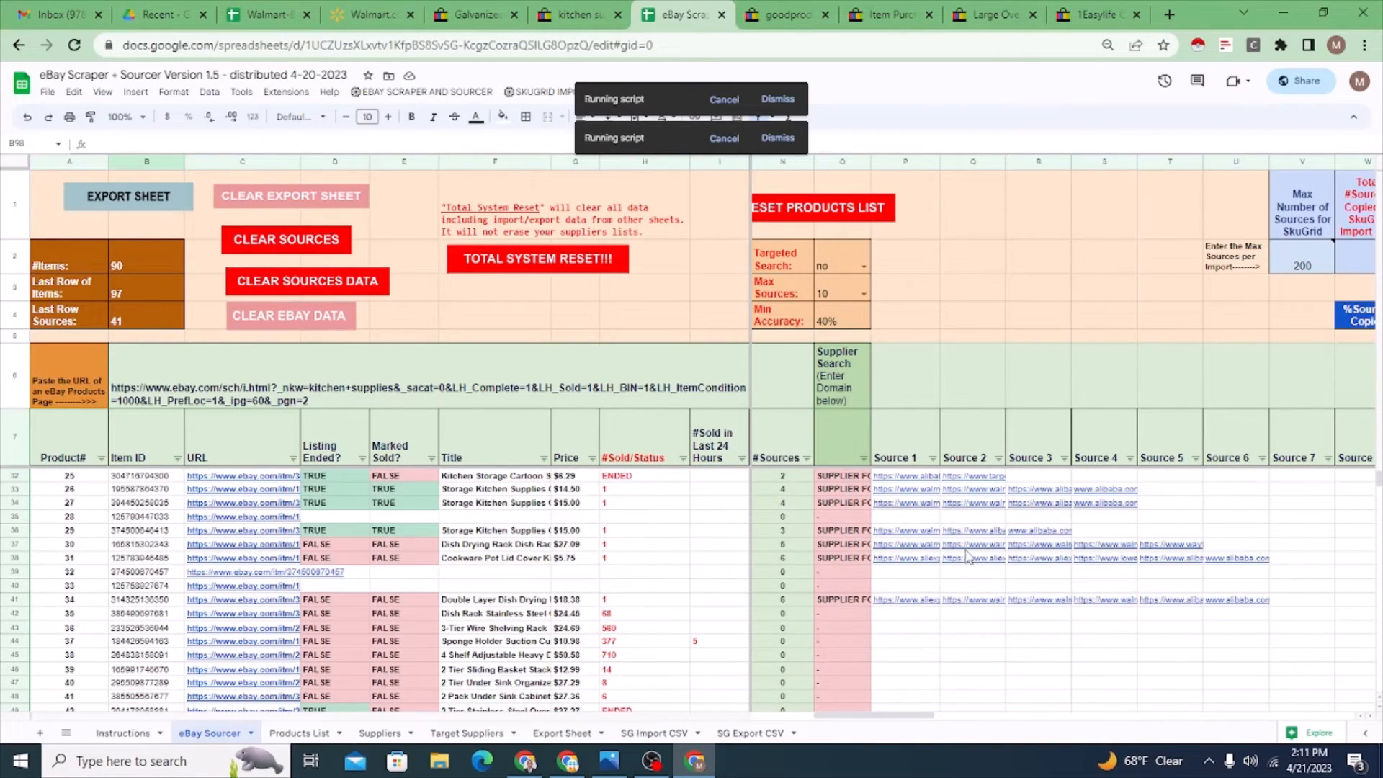
pyautogui.scroll(-1, 967, 557)
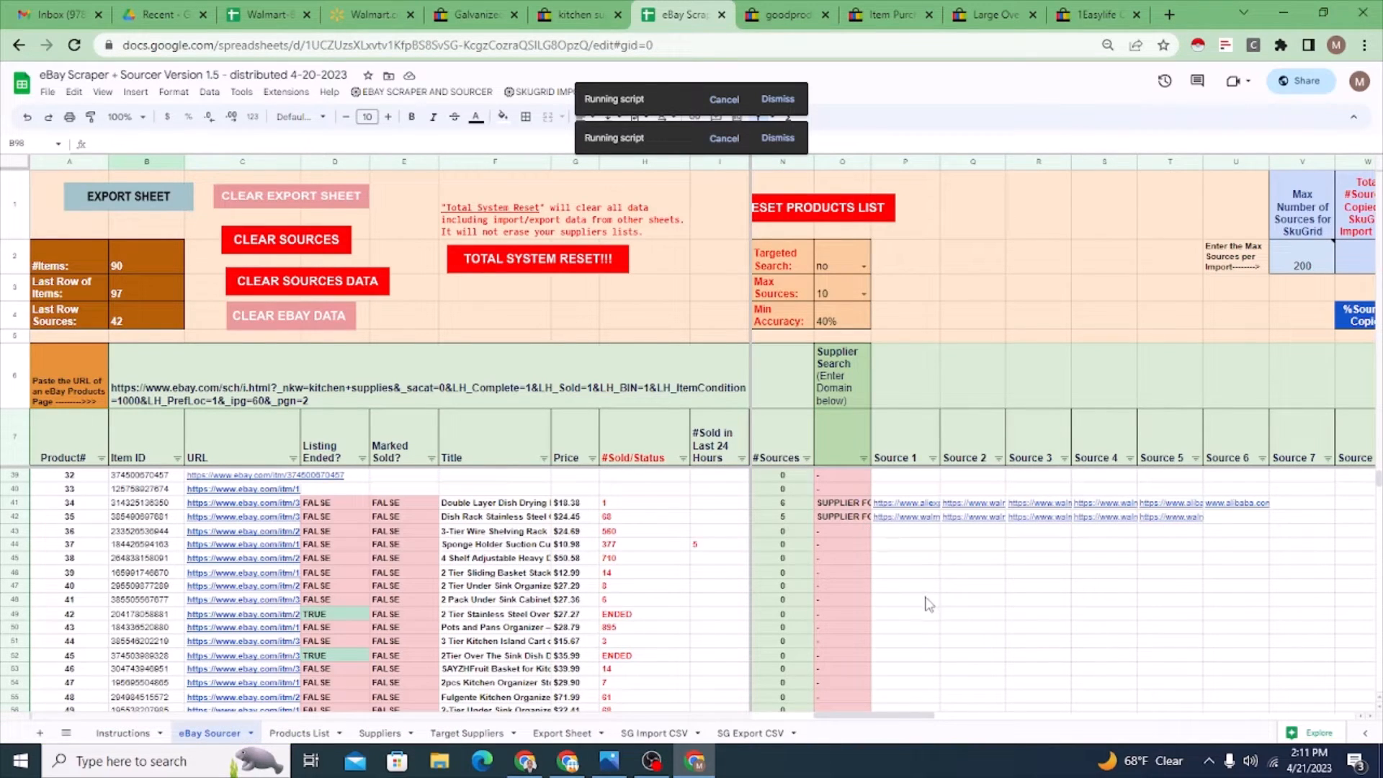
pyautogui.moveTo(873, 716); pyautogui.dragTo(953, 719)
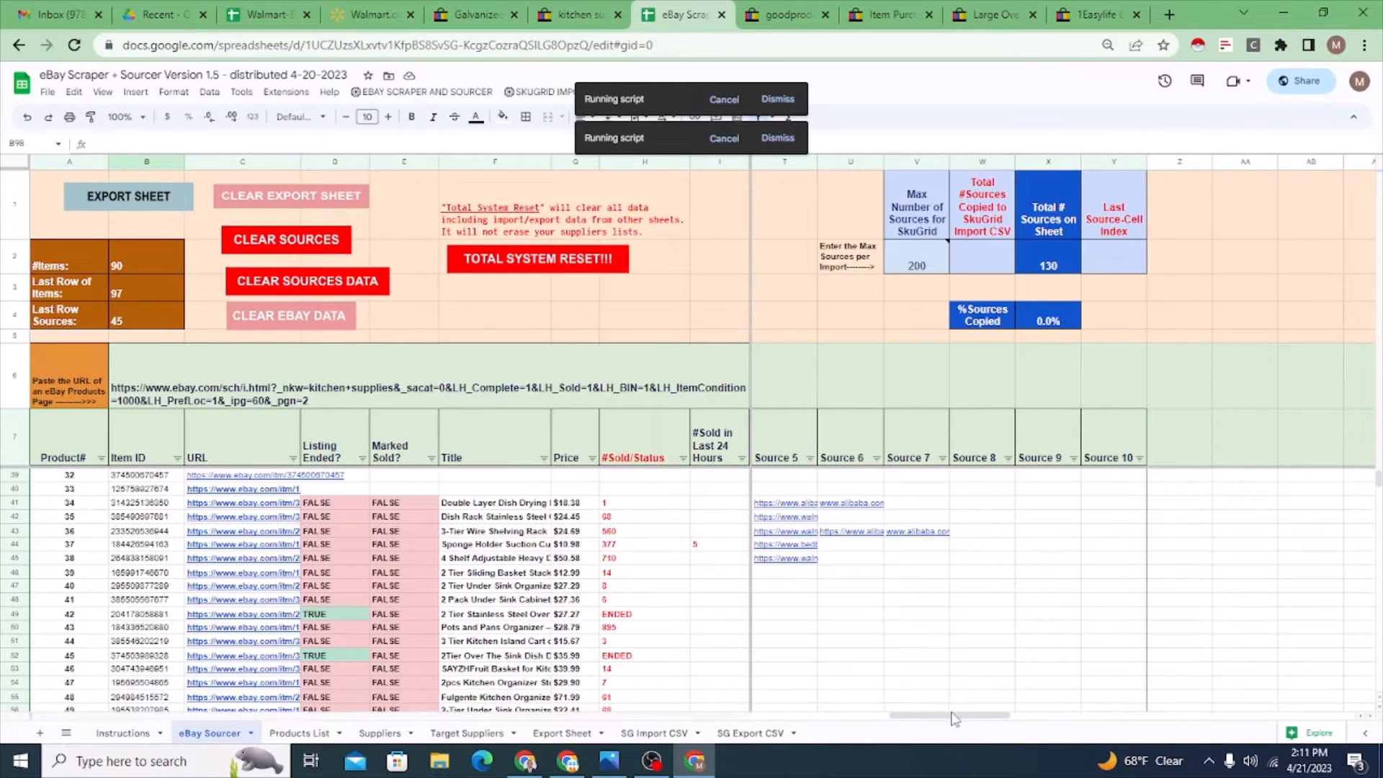
pyautogui.moveTo(958, 715); pyautogui.dragTo(914, 683)
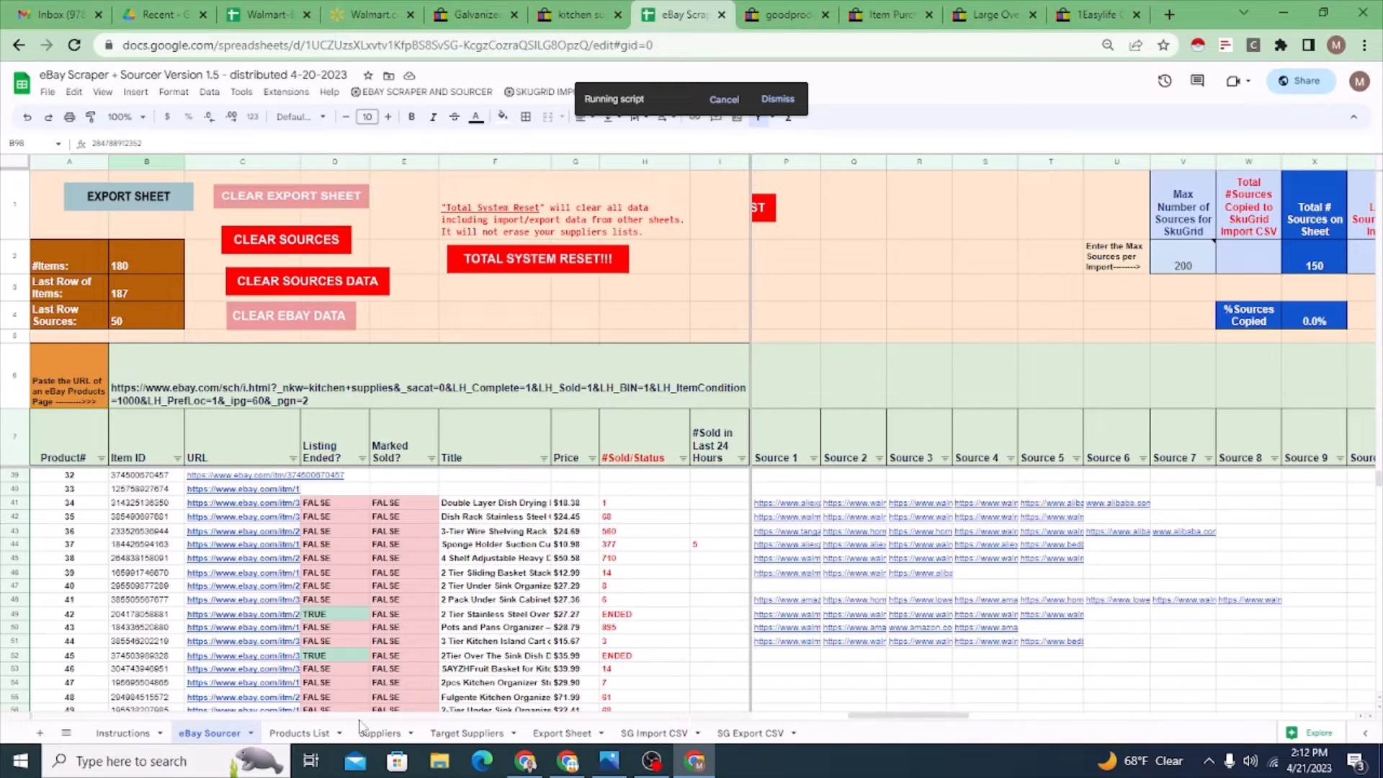
# Step: Generate the products list from the sourced products and open the Products List sheet
pyautogui.moveTo(884, 720); pyautogui.dragTo(828, 720)
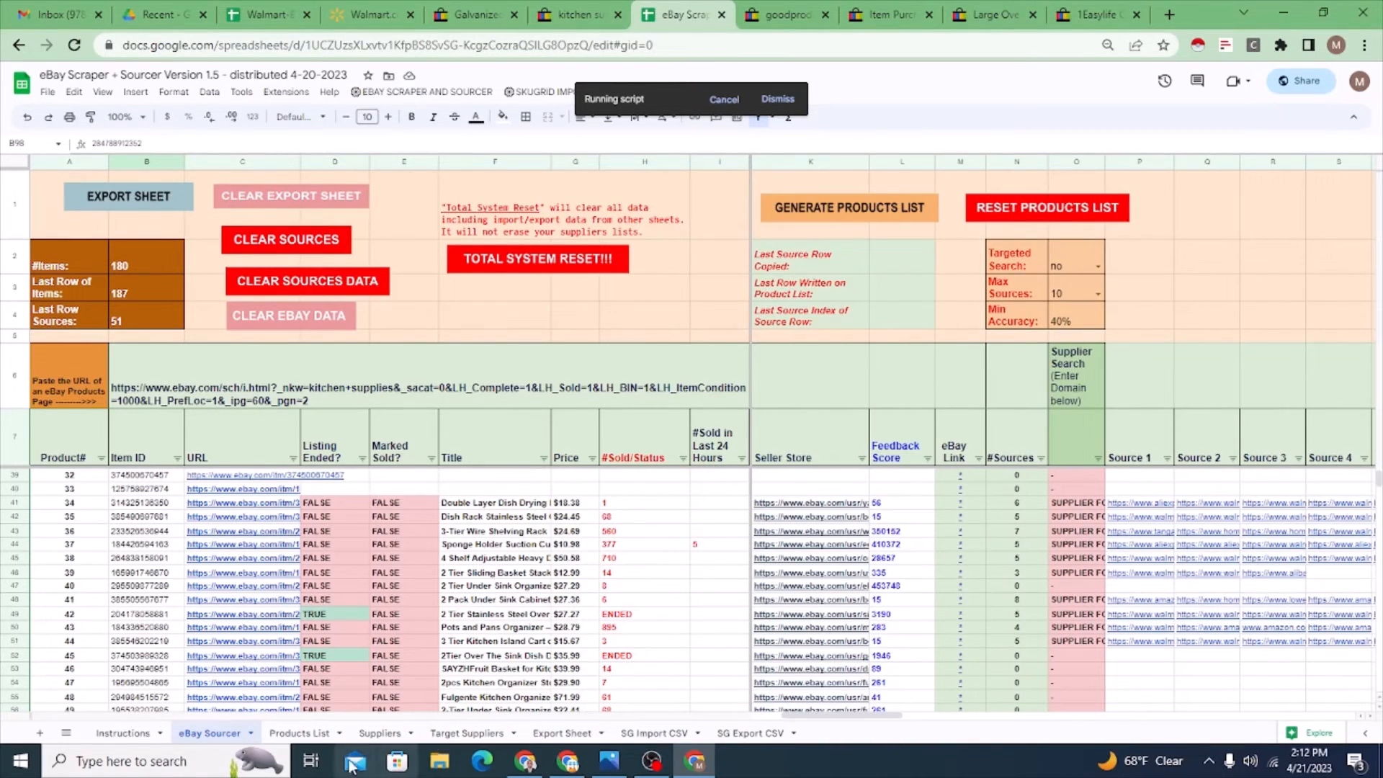
pyautogui.click(844, 216)
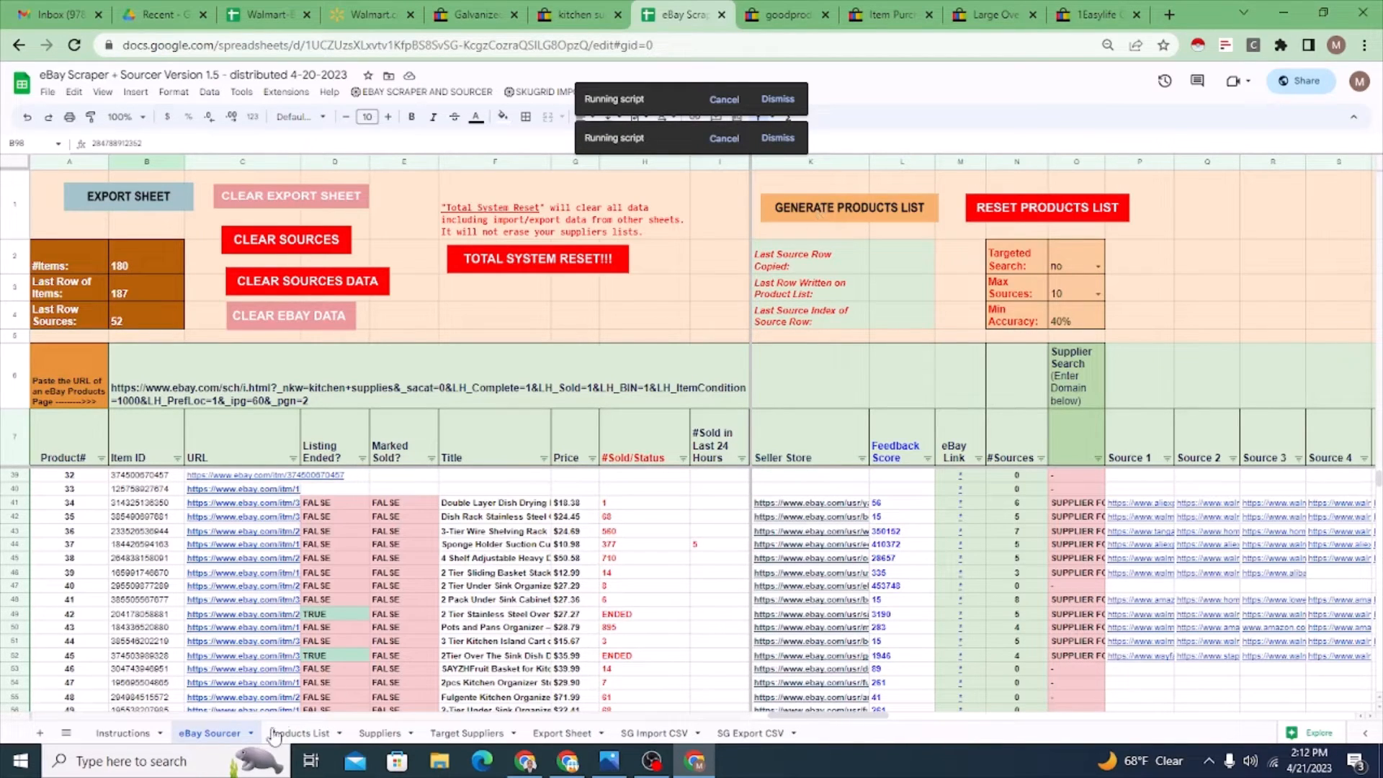
pyautogui.click(298, 734)
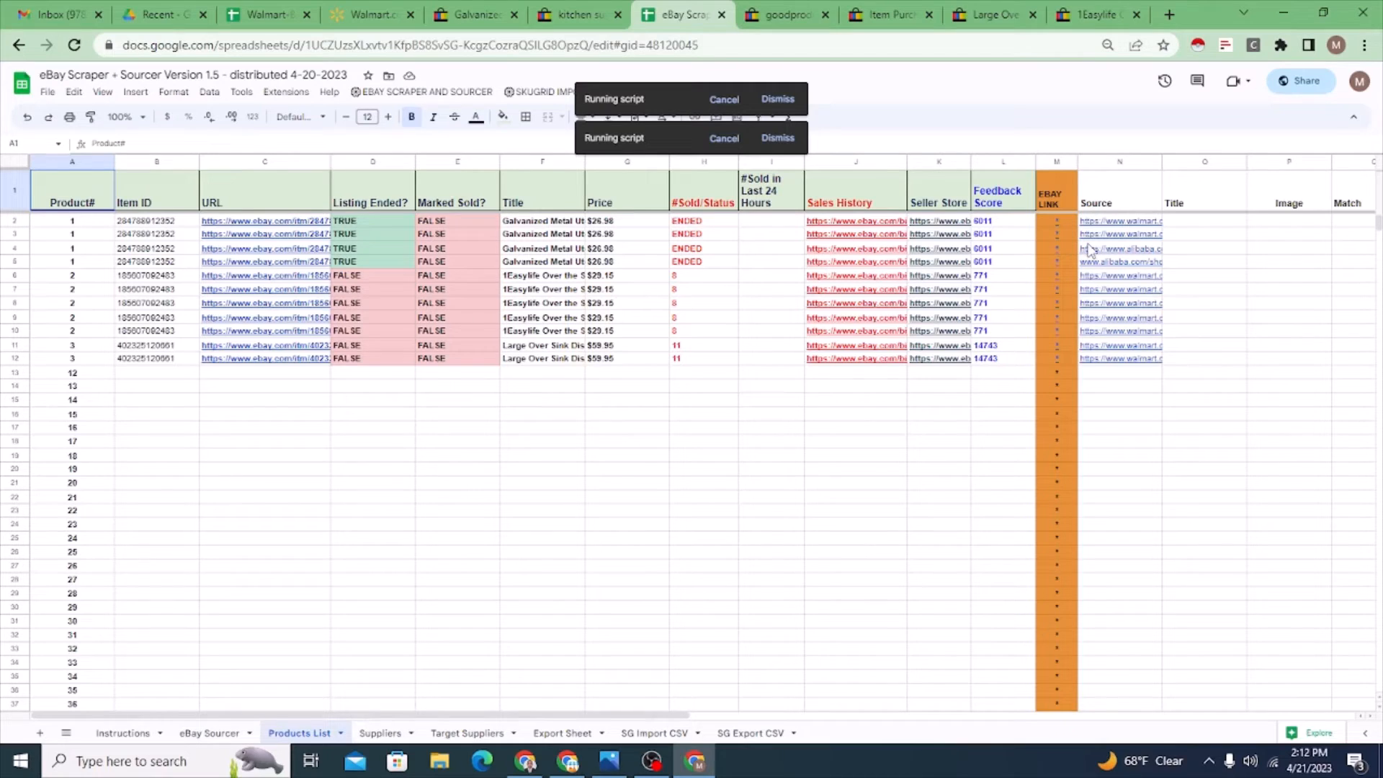
# Step: Examine the Products List source links and the first row's supplier detail, cost, fee and payout columns, starting from the source Title
pyautogui.moveTo(1095, 248)
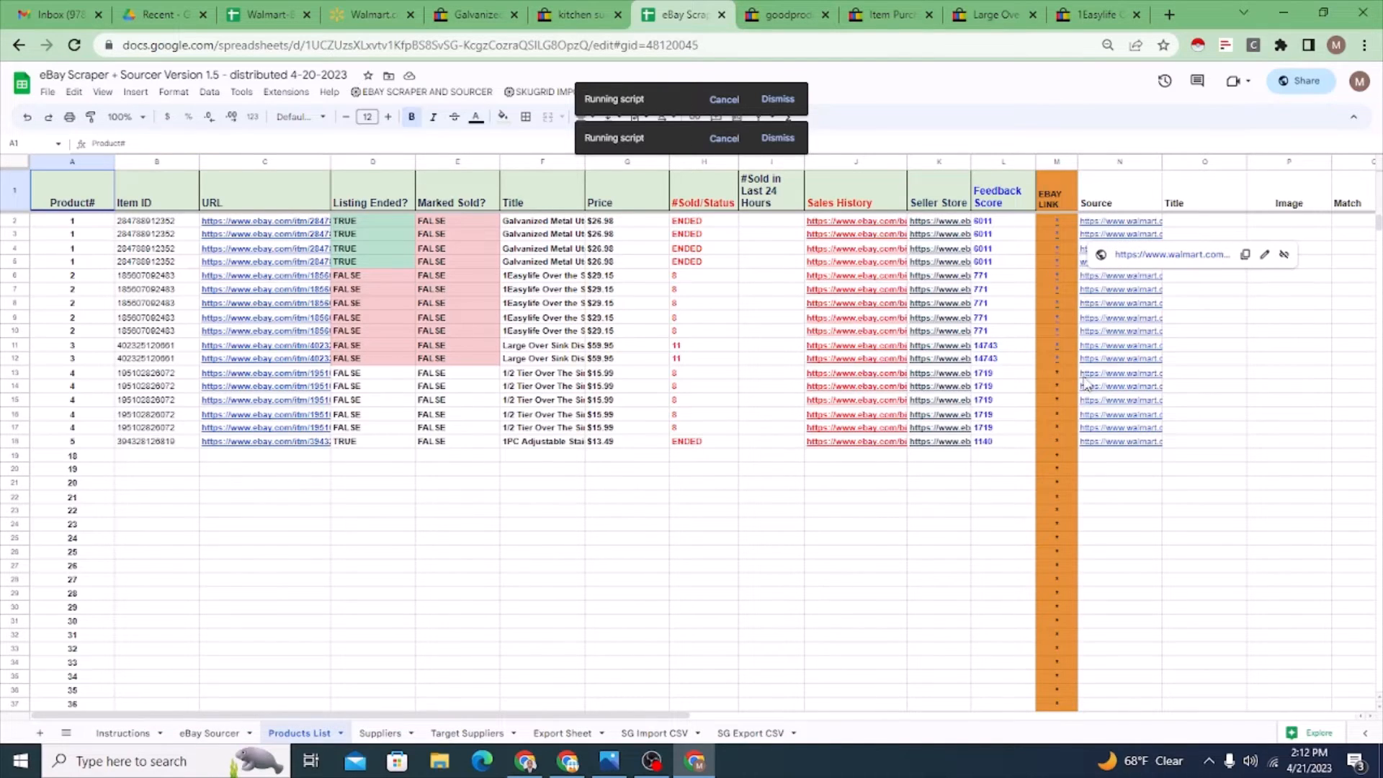
pyautogui.click(1203, 225)
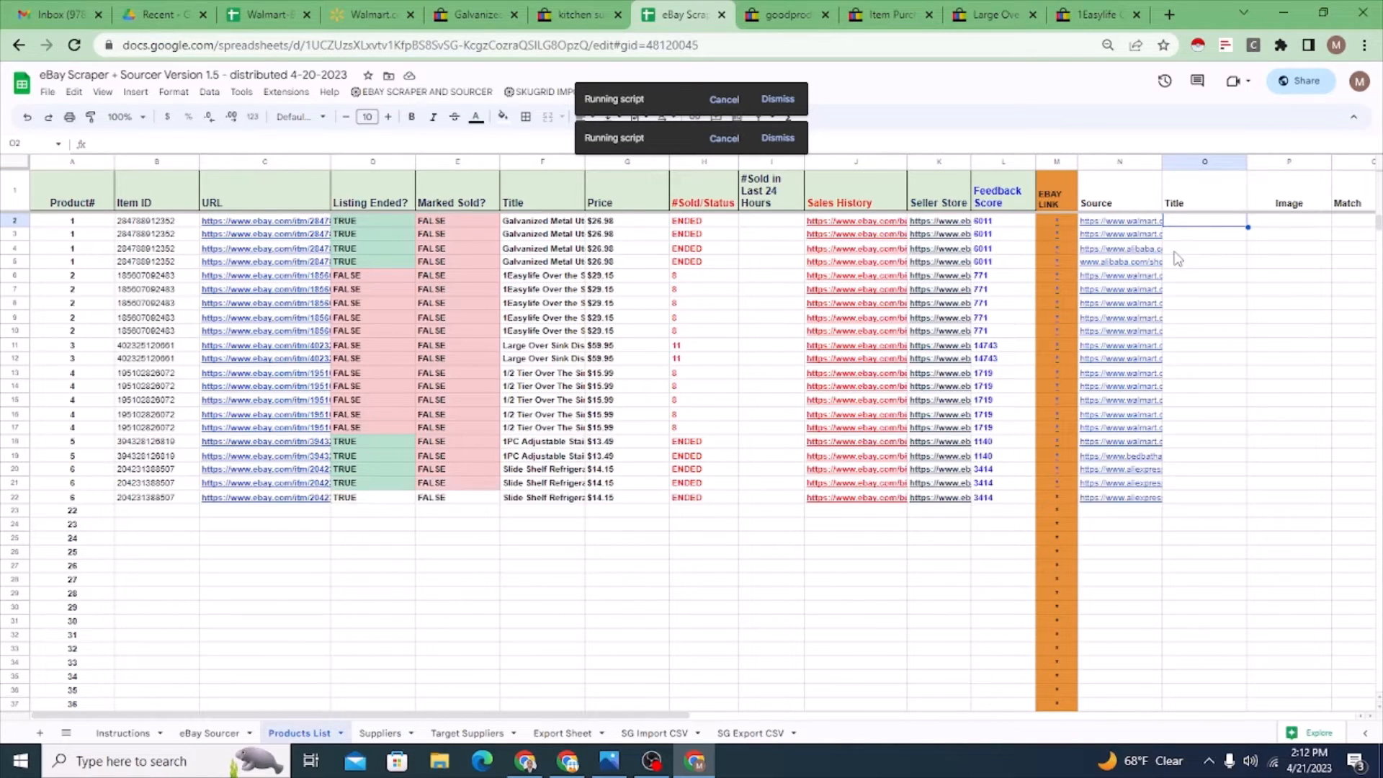
pyautogui.press('Right')
pyautogui.press('Right')
pyautogui.press('Right')
pyautogui.press('Right')
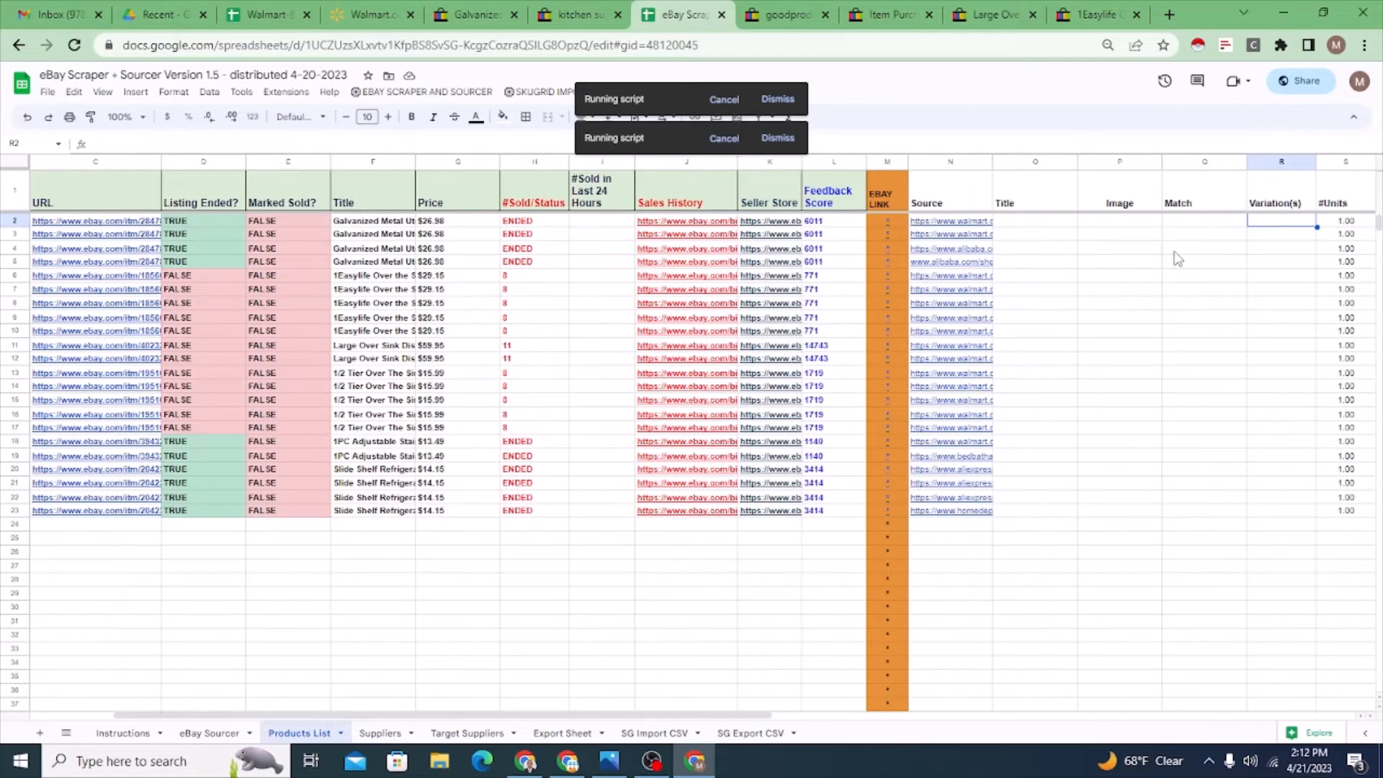
pyautogui.press('Right')
pyautogui.press('Right')
pyautogui.press('Right')
pyautogui.press('Right')
pyautogui.press('Right')
pyautogui.press('Right')
pyautogui.press('Right')
pyautogui.press('Right')
pyautogui.press('Right')
pyautogui.press('Right')
pyautogui.press('Right')
pyautogui.press('Right')
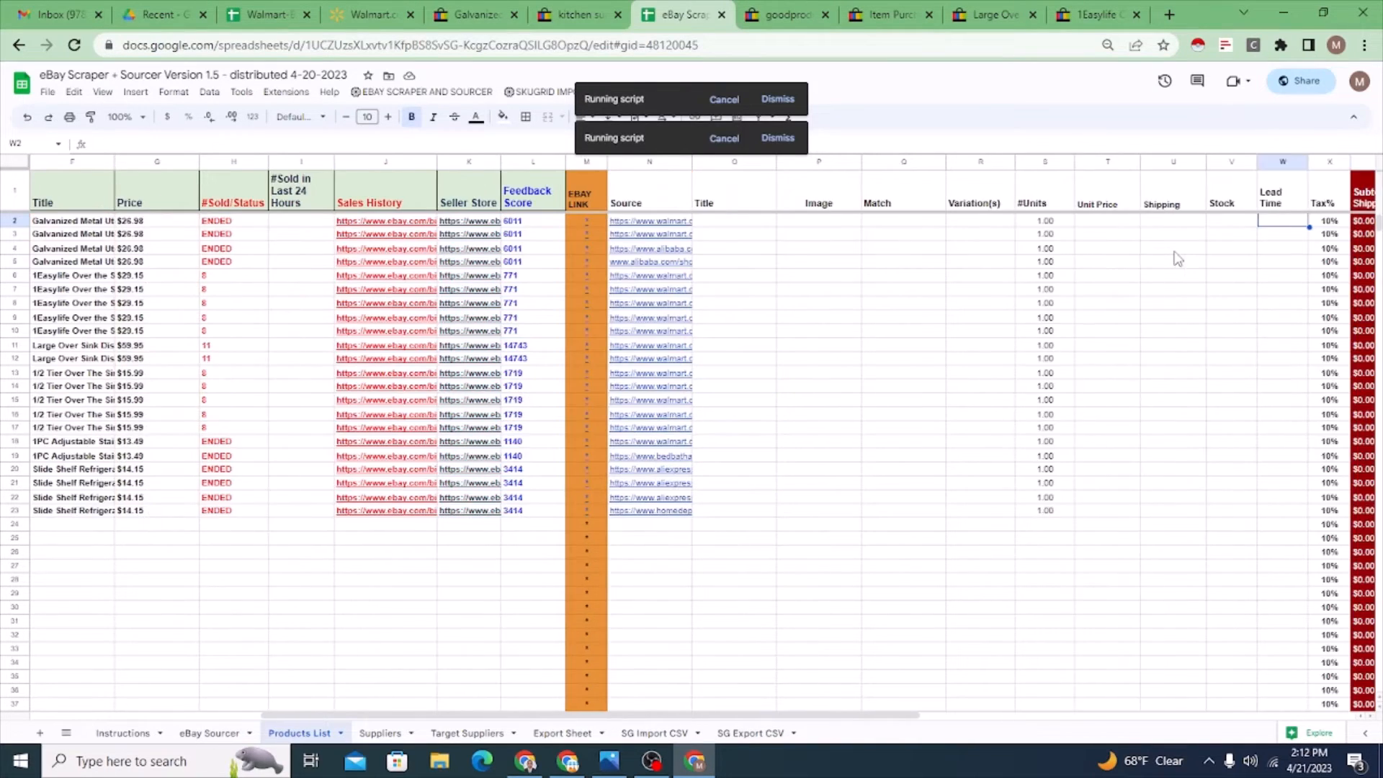
pyautogui.press('Right')
pyautogui.press('Right')
pyautogui.press('Right')
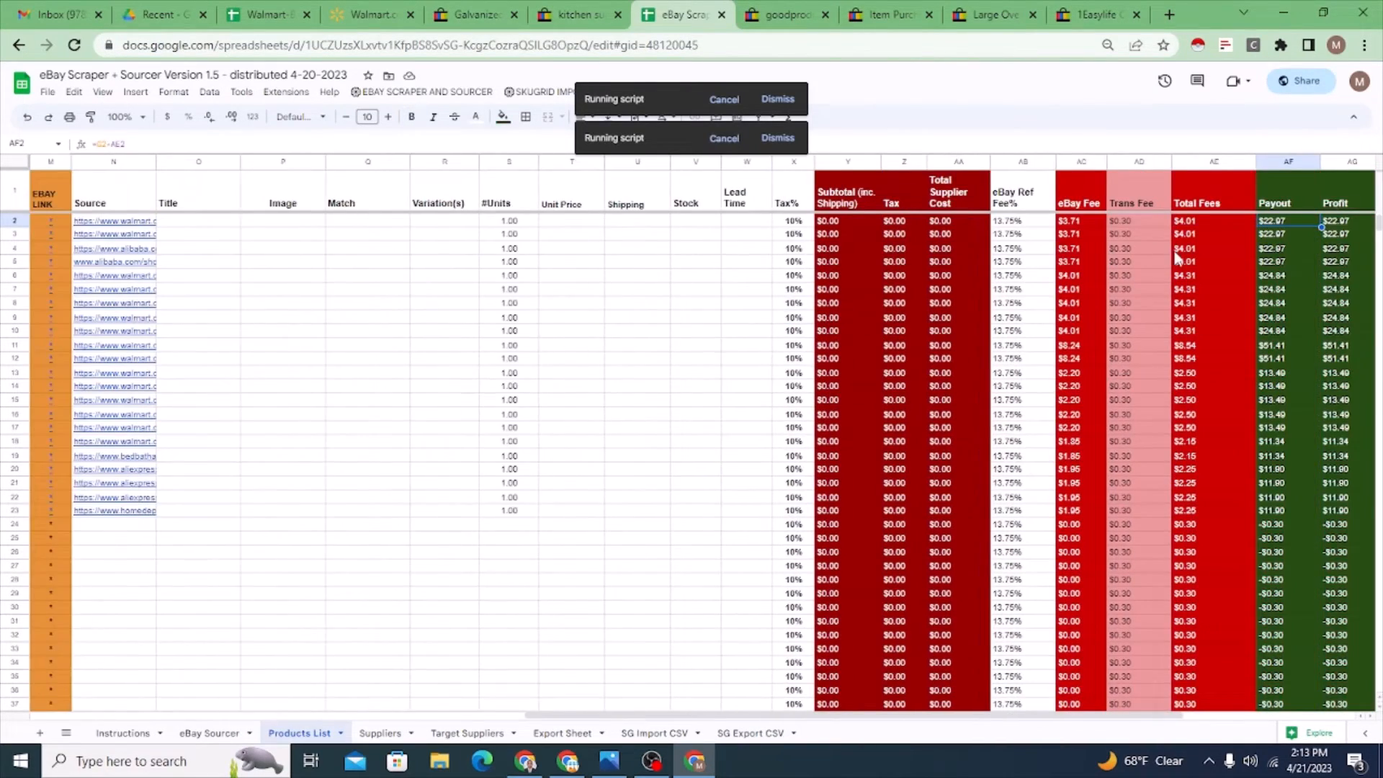
# Step: Inspect the first row's Profit, Payout, Total Fees, Total Supplier Cost and Tax formulas in the Products List
pyautogui.press('Left')
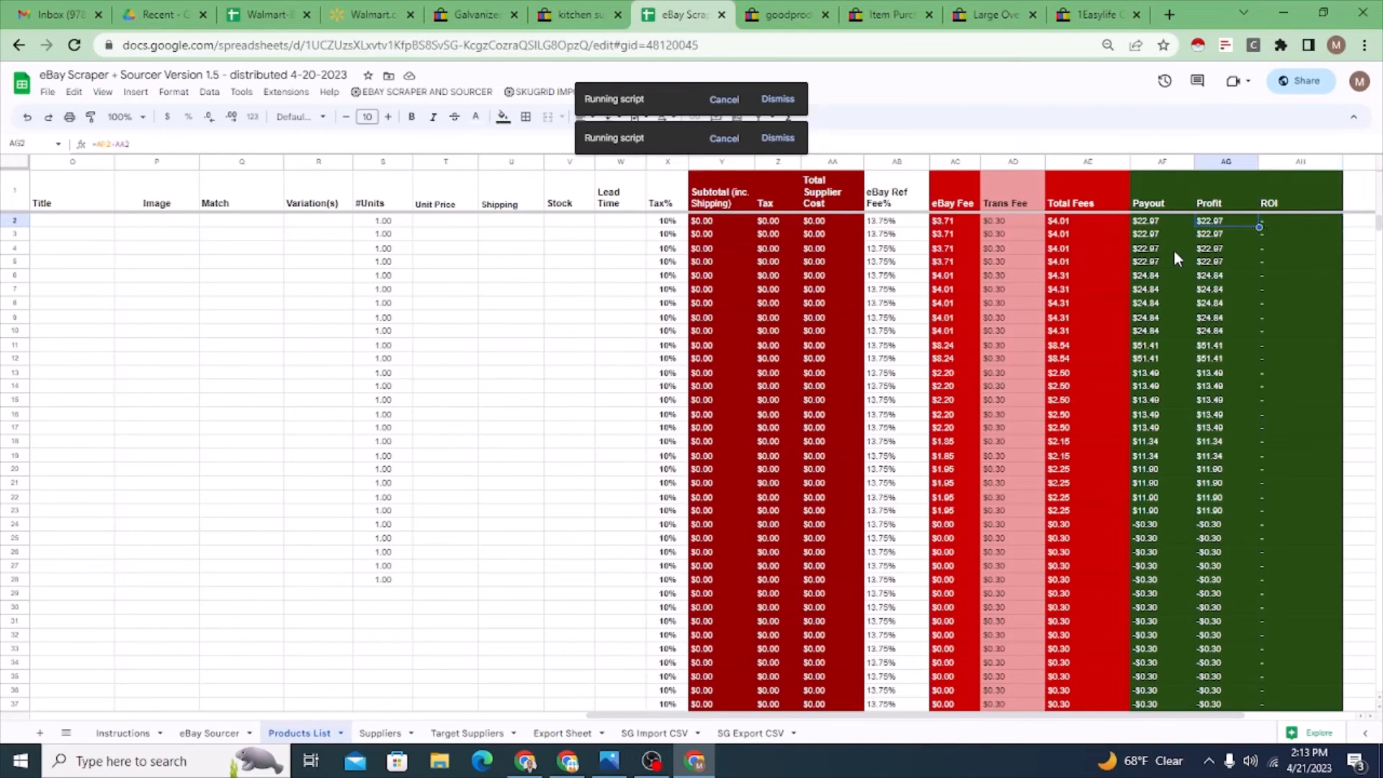
pyautogui.press('Left')
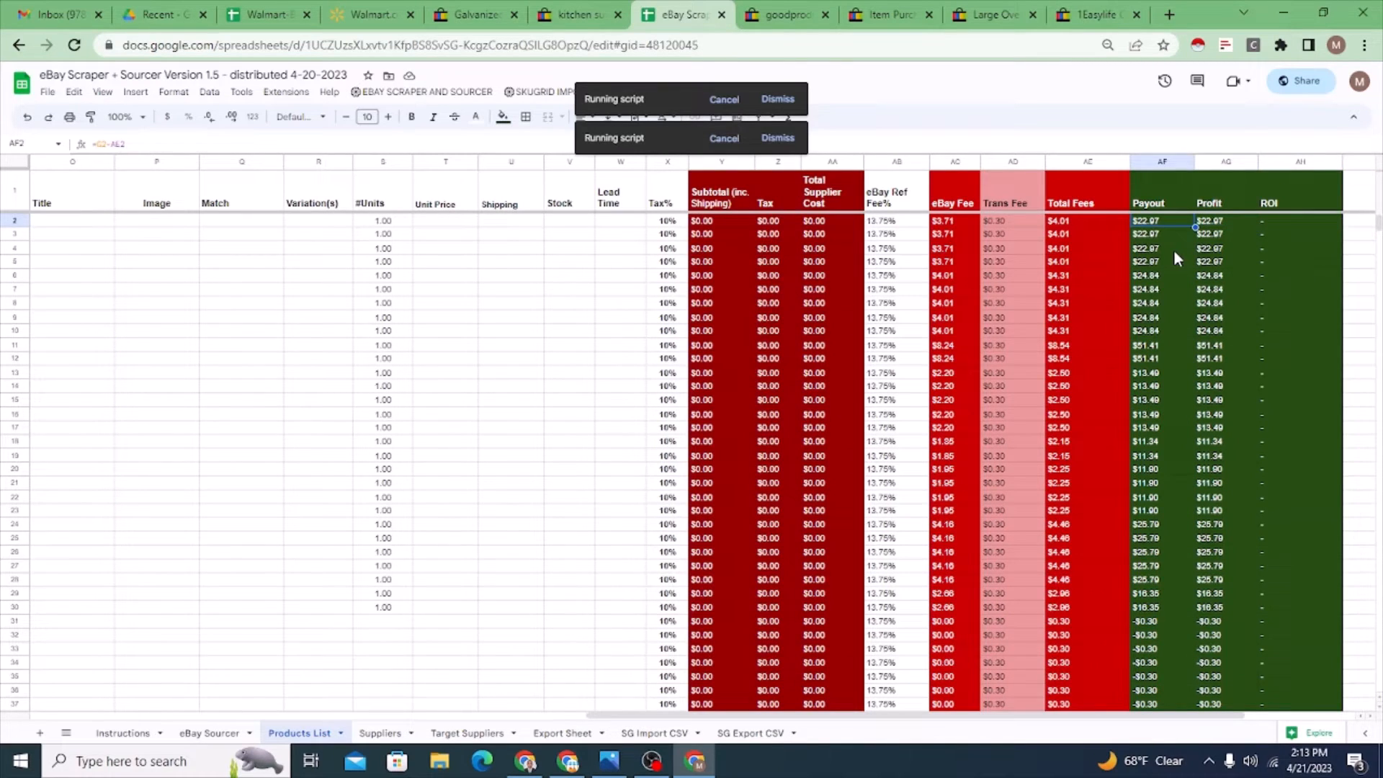
pyautogui.press('Left')
pyautogui.press('Left')
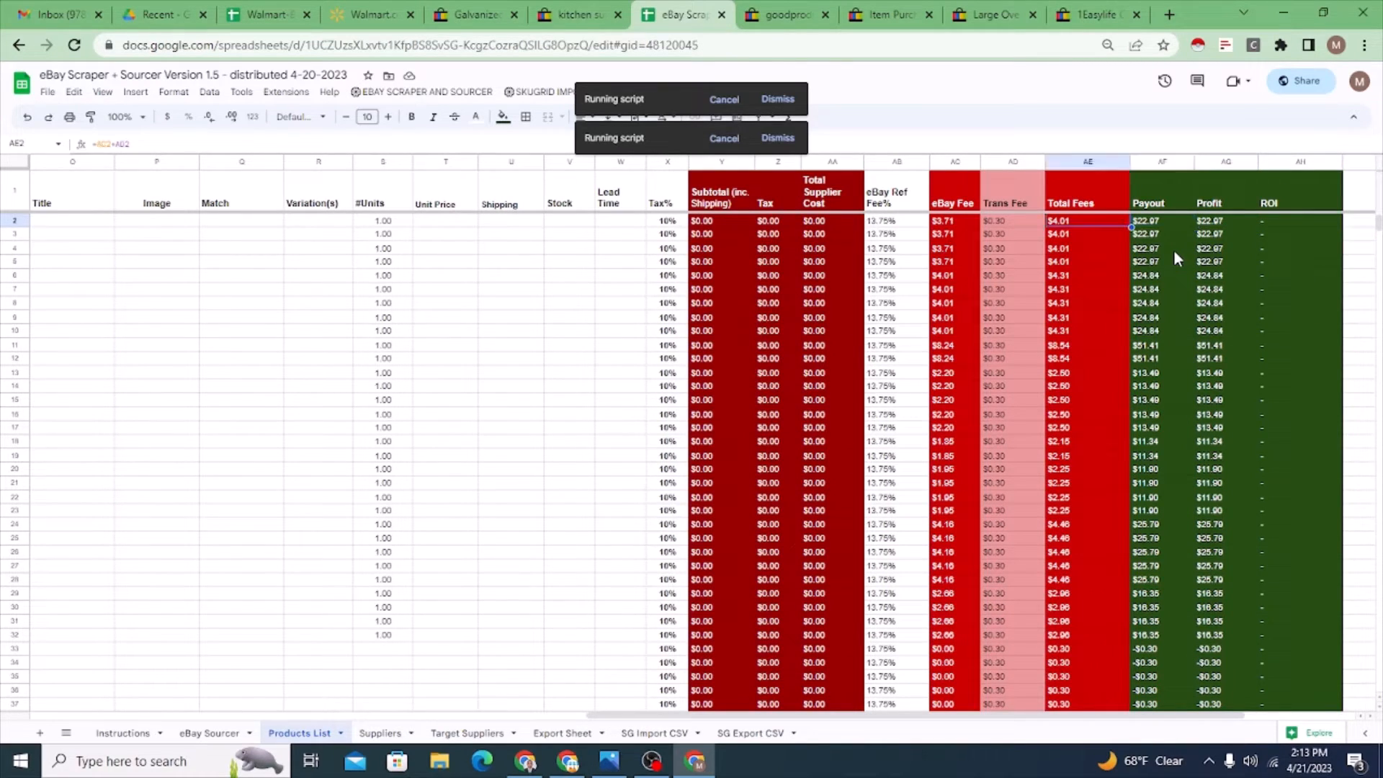
pyautogui.press('Left')
pyautogui.press('Left')
pyautogui.press('Left')
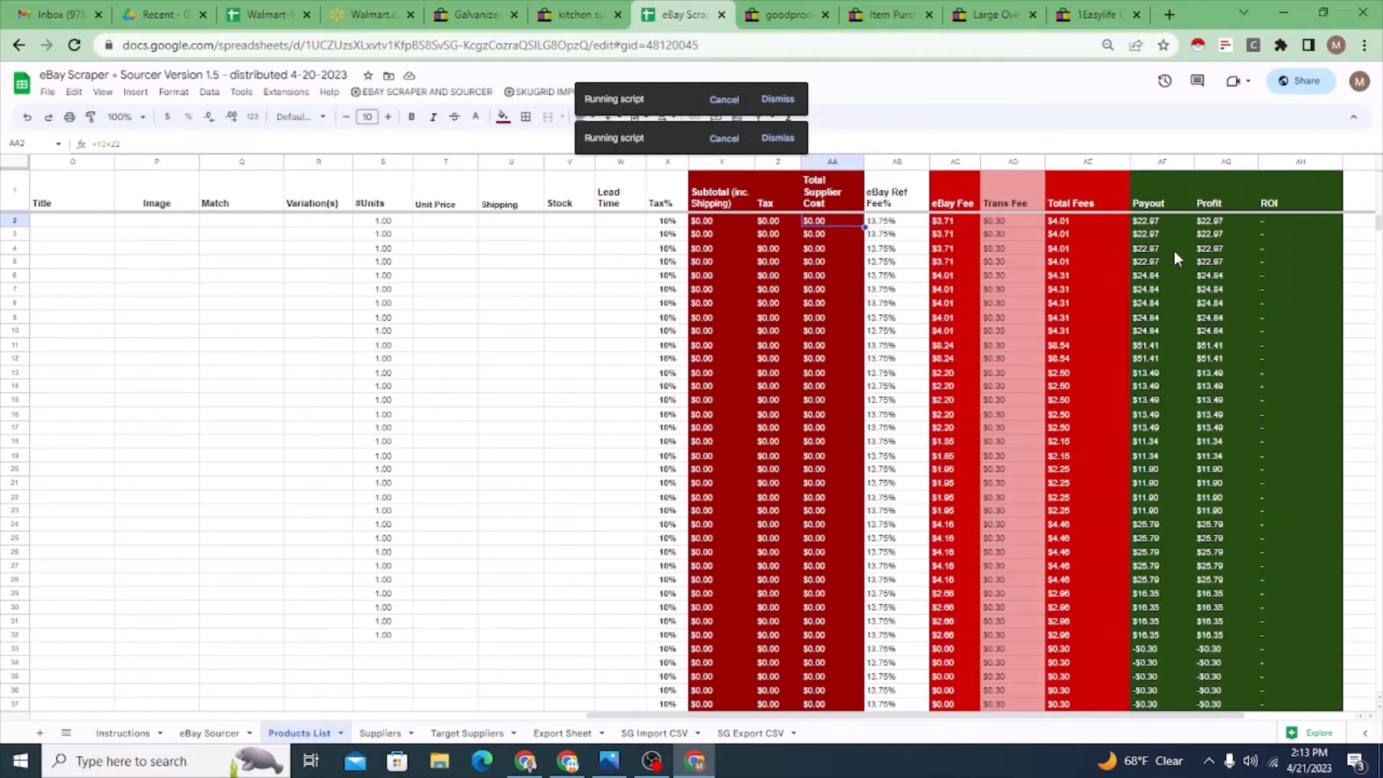
pyautogui.press('Right')
pyautogui.press('Right')
pyautogui.press('Right')
pyautogui.press('Left')
pyautogui.press('Left')
pyautogui.press('Left')
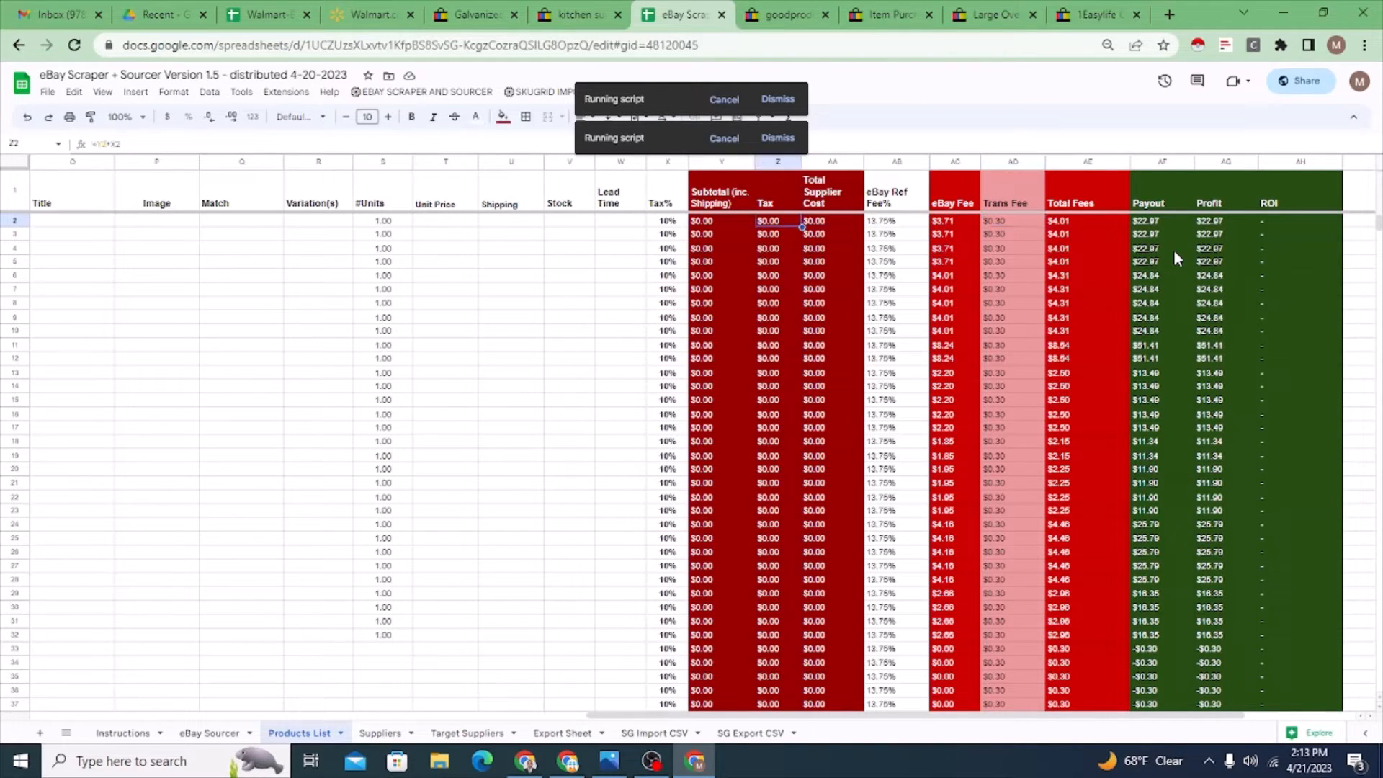
pyautogui.press('Right')
pyautogui.press('Right')
pyautogui.press('Right')
pyautogui.press('Right')
pyautogui.press('Right')
pyautogui.press('Right')
pyautogui.press('Right')
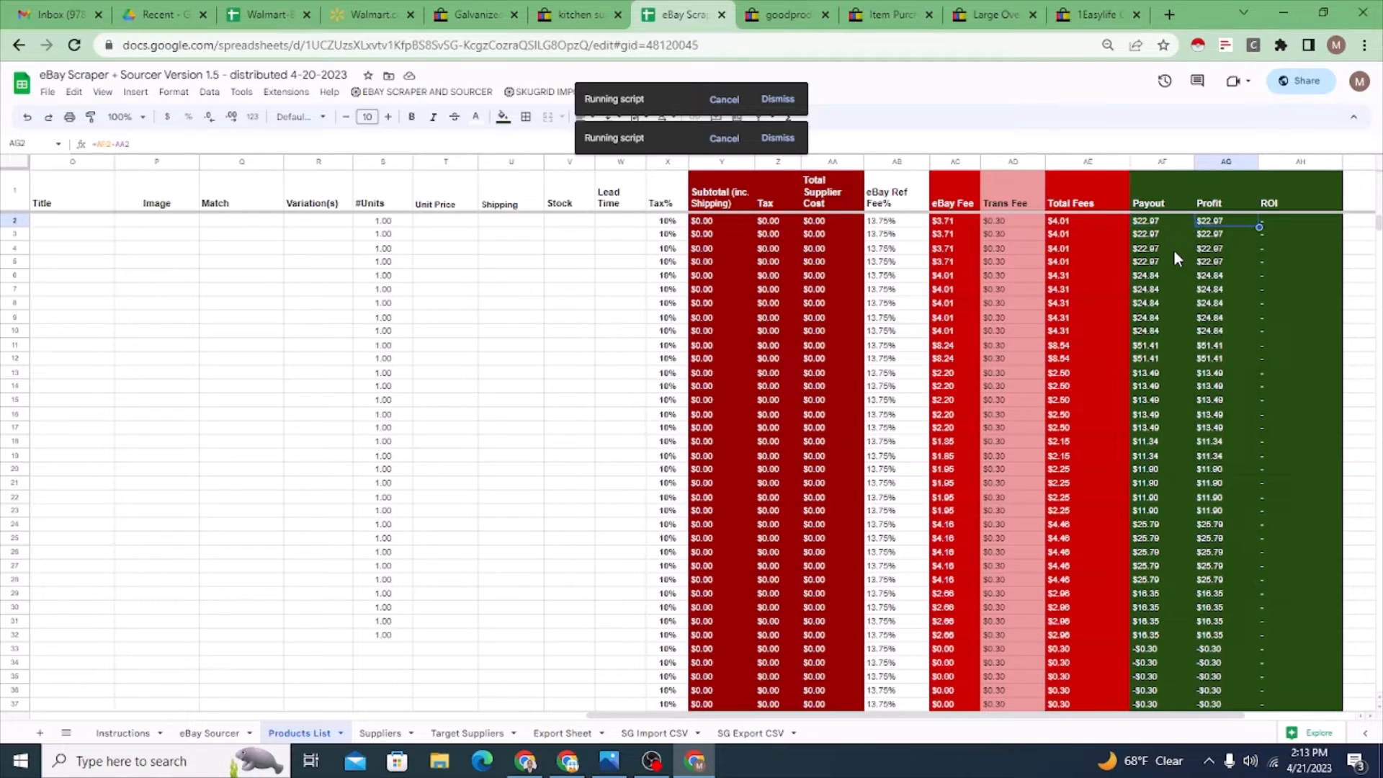
# Step: Inspect the first row's Trans Fee and Tax% cells, moving back through the cost columns to Unit Price
pyautogui.press('Left')
pyautogui.press('Left')
pyautogui.press('Left')
pyautogui.press('Left')
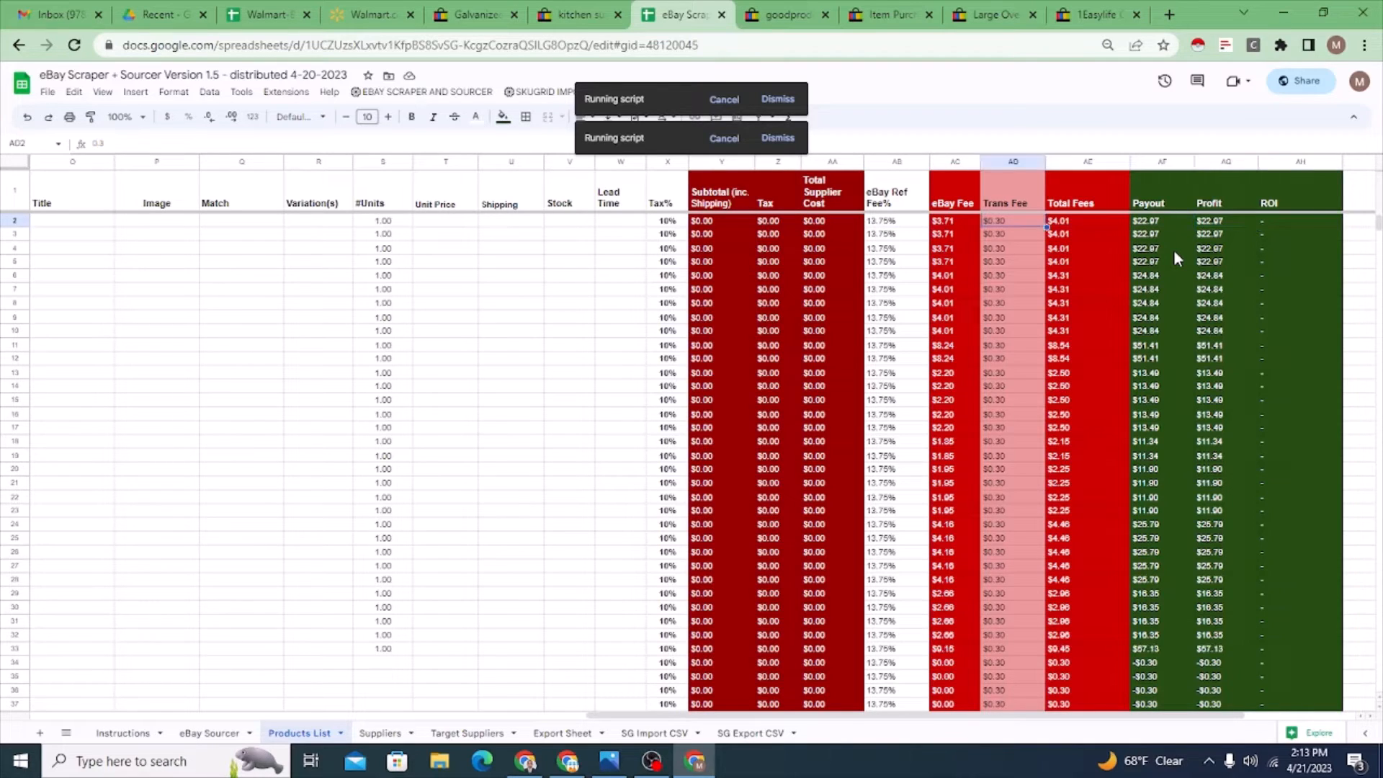
pyautogui.press('Left')
pyautogui.press('Left')
pyautogui.press('Left')
pyautogui.press('Left')
pyautogui.press('Left')
pyautogui.press('Left')
pyautogui.press('Left')
pyautogui.press('Left')
pyautogui.press('Left')
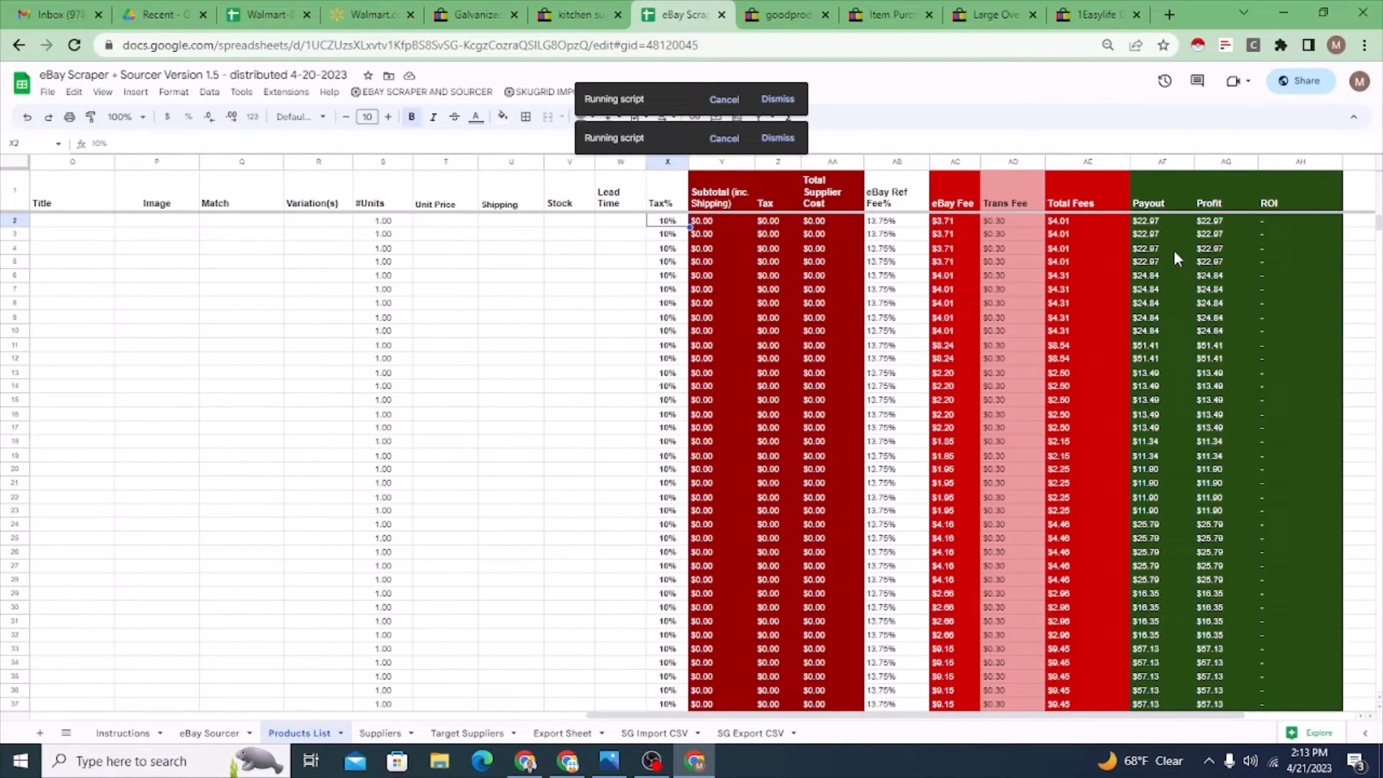
pyautogui.press('Left')
pyautogui.press('Left')
pyautogui.press('Right')
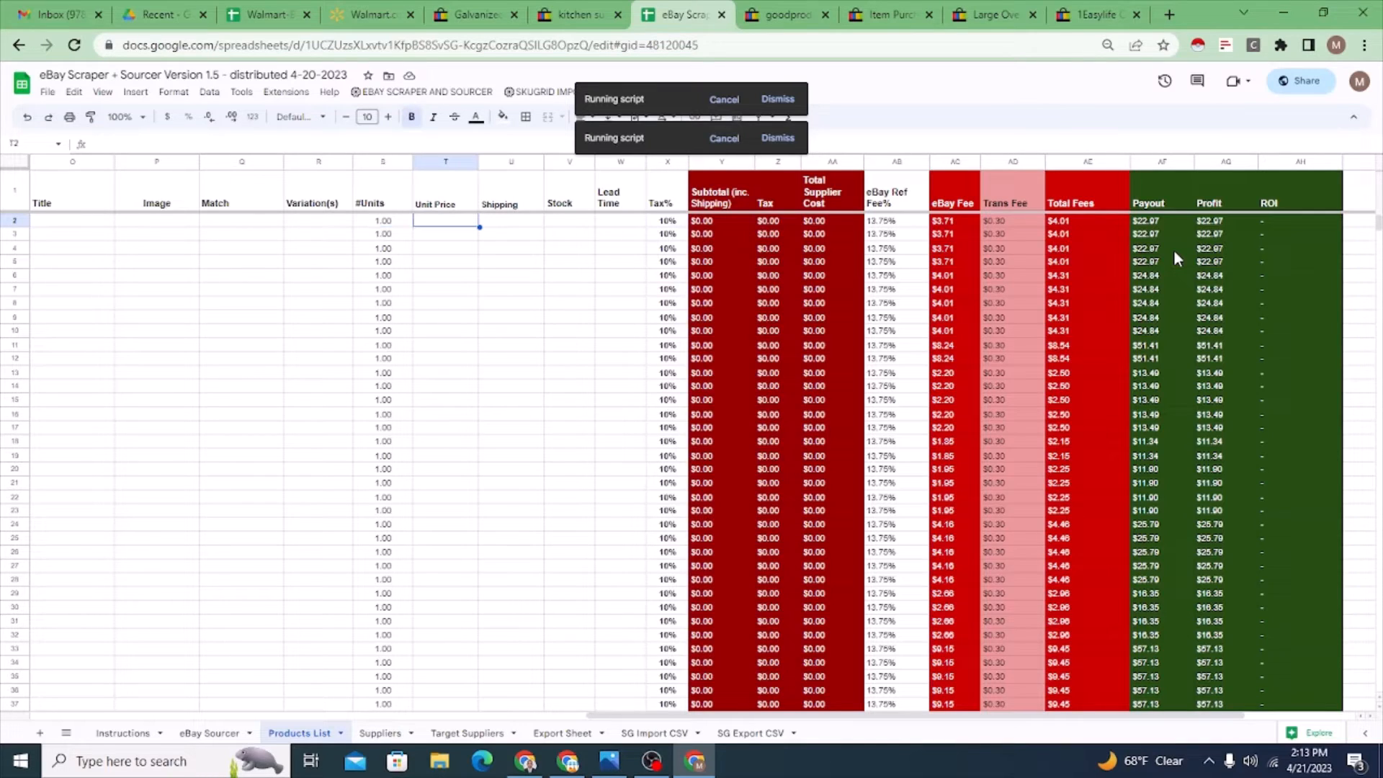
# Step: Look back and forth along the first row's Match, Variation(s), #Units and Unit Price columns in the Products List
pyautogui.press('Left')
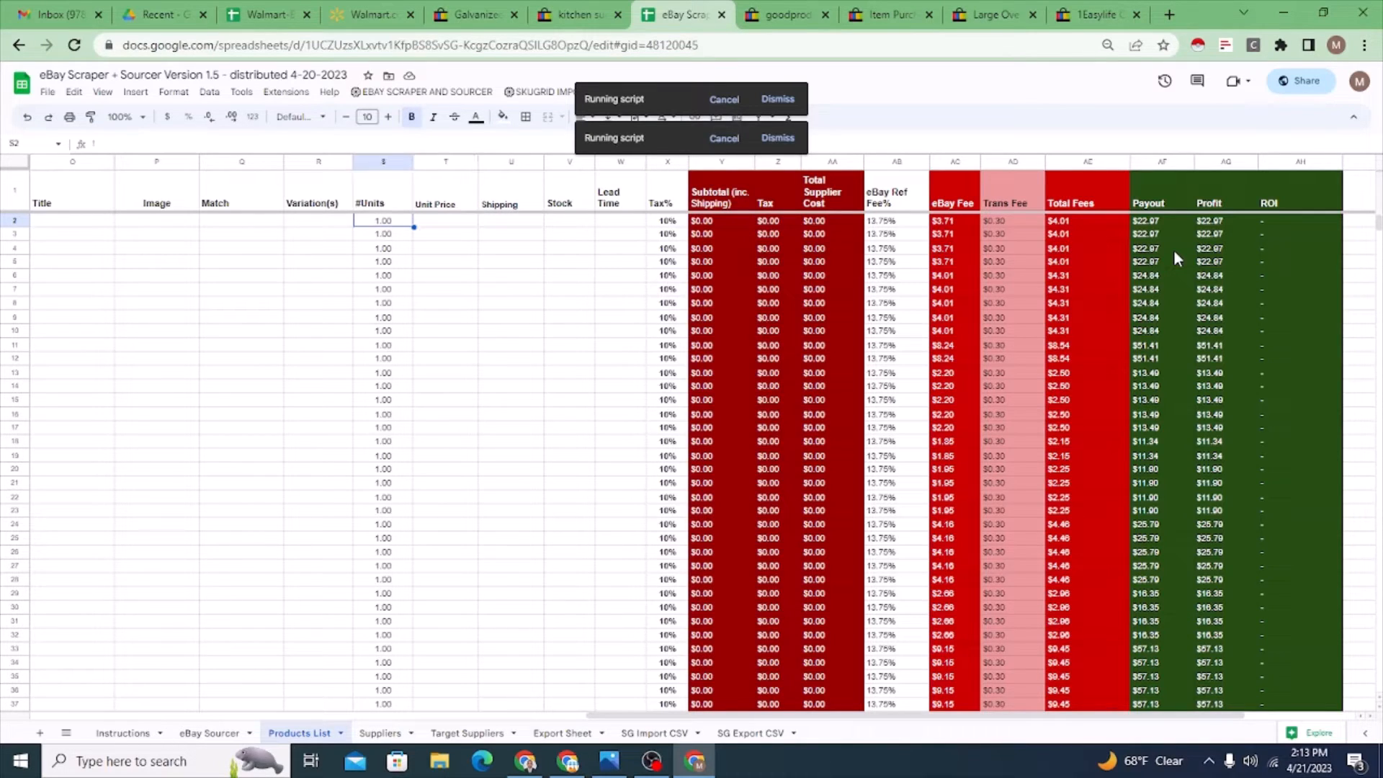
pyautogui.press('Right')
pyautogui.press('Left')
pyautogui.press('Left')
pyautogui.press('Left')
pyautogui.press('Left')
pyautogui.press('Left')
pyautogui.press('Left')
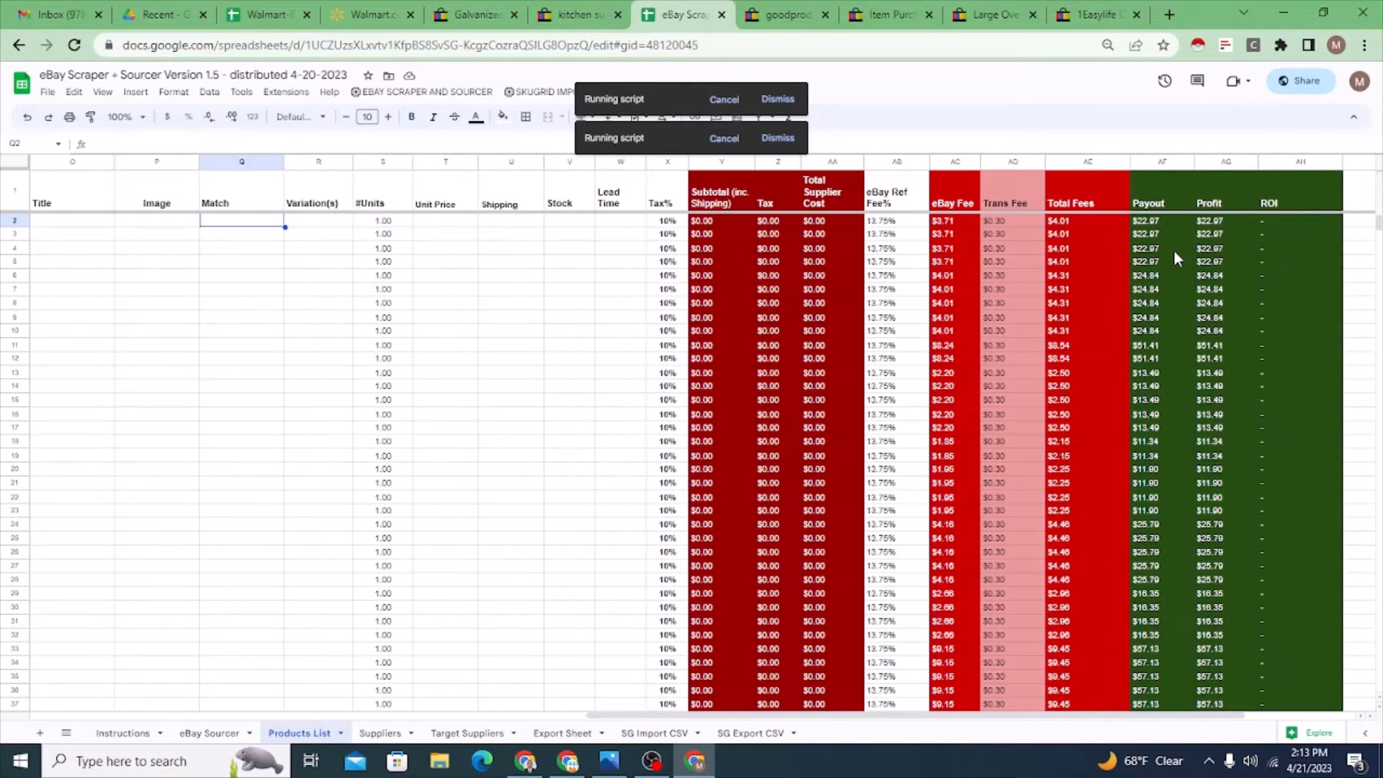
pyautogui.press('Right')
pyautogui.press('Right')
pyautogui.press('Right')
pyautogui.press('Right')
pyautogui.press('Right')
pyautogui.press('Right')
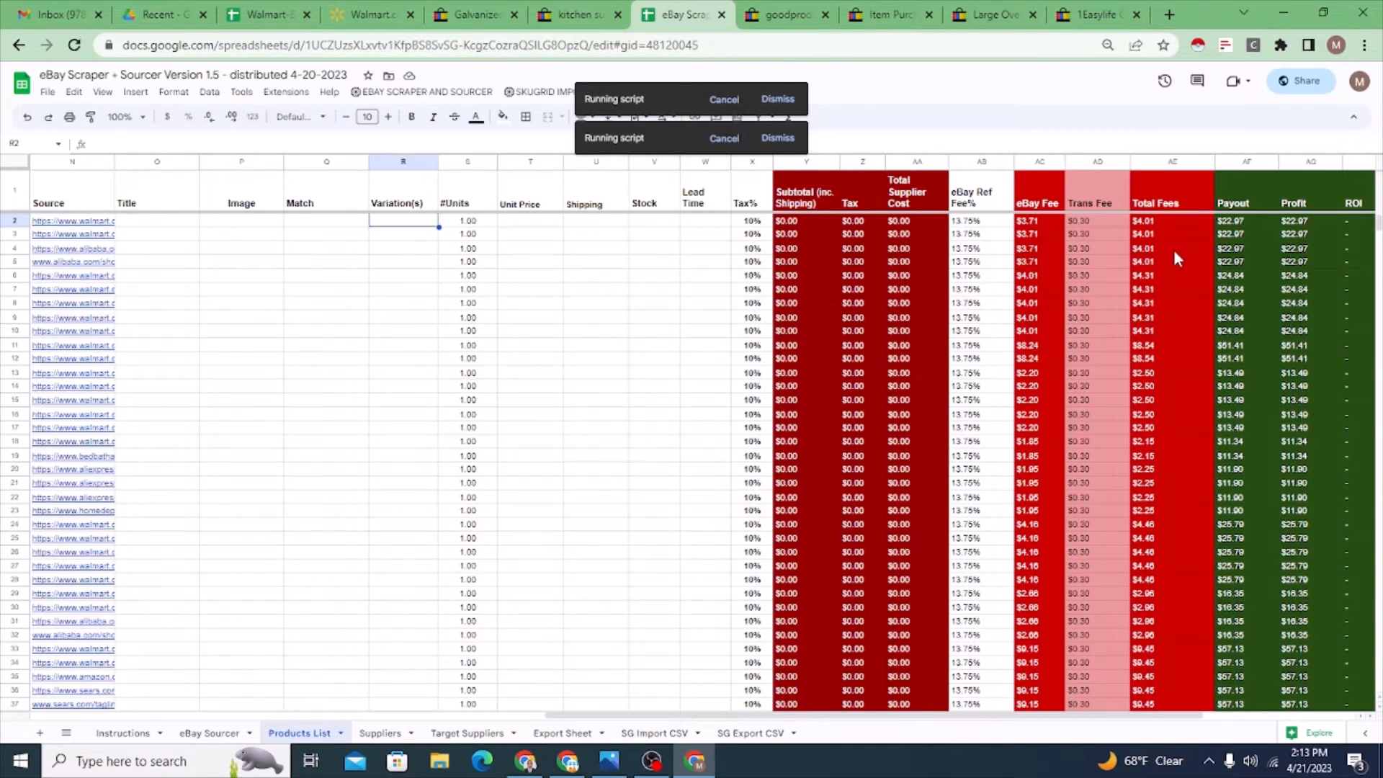
# Step: Look along the first row from the supplier detail columns back through Source, EBAY LINK and Feedback Score to the eBay Title
pyautogui.press('Left')
pyautogui.press('Left')
pyautogui.press('Left')
pyautogui.press('Left')
pyautogui.press('Left')
pyautogui.press('Left')
pyautogui.press('Left')
pyautogui.press('Left')
pyautogui.press('Left')
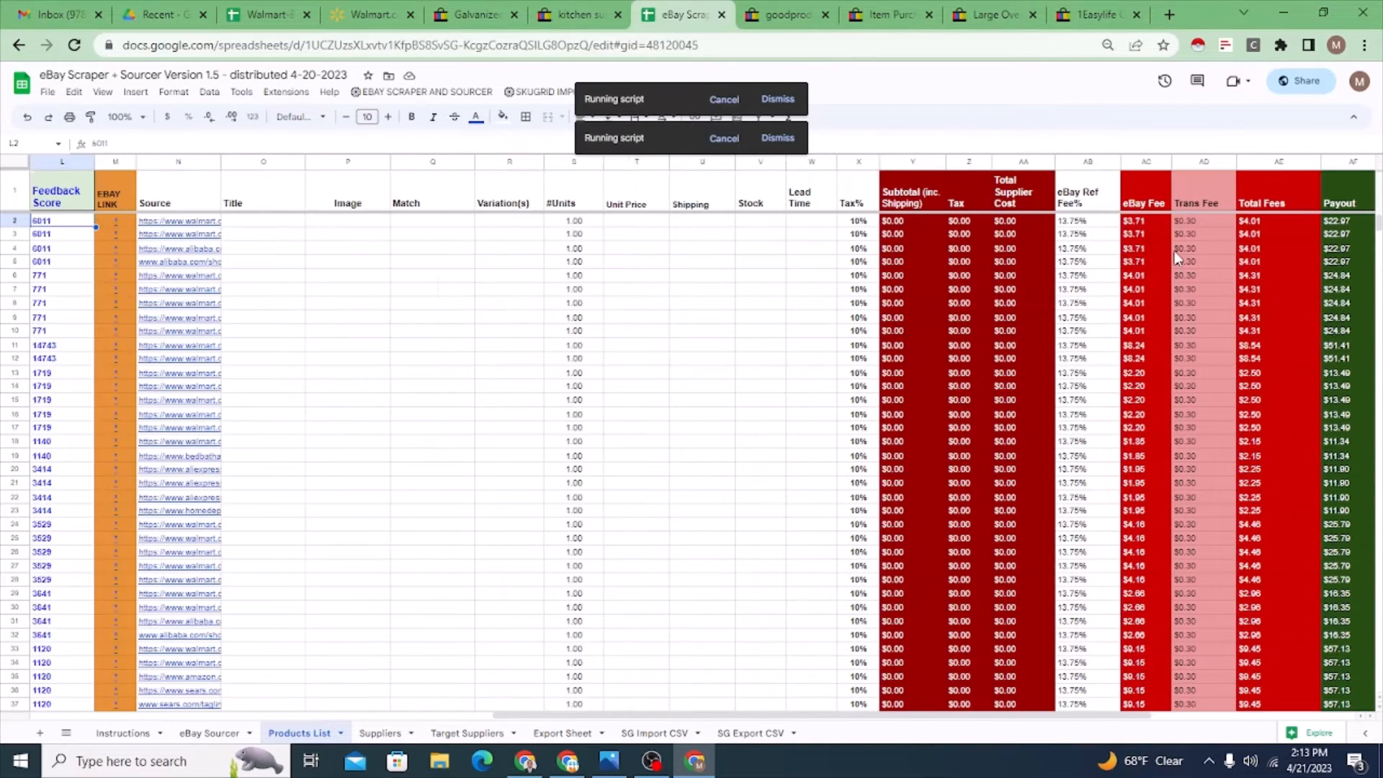
pyautogui.press('Left')
pyautogui.press('Left')
pyautogui.press('Left')
pyautogui.press('Left')
pyautogui.press('Left')
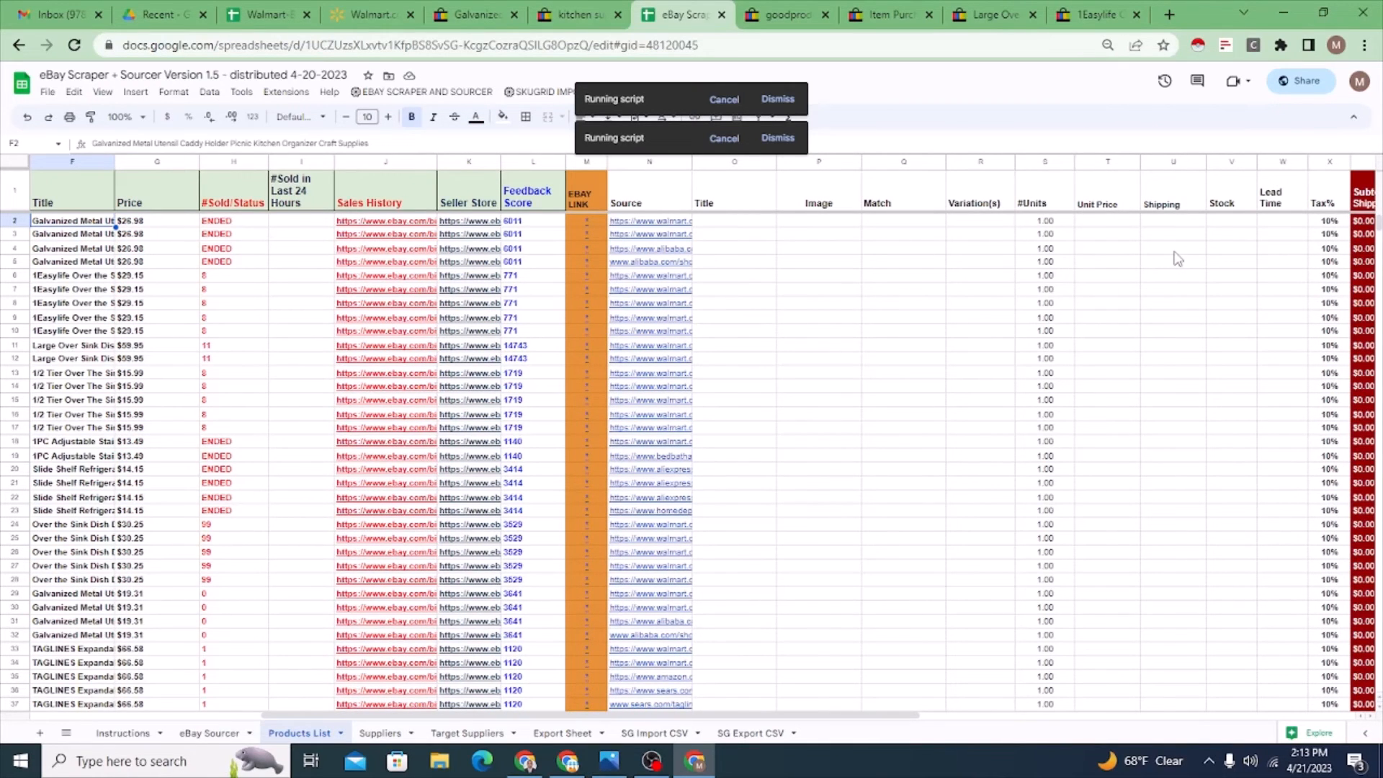
# Step: Cancel both running scripts
pyautogui.click(726, 139)
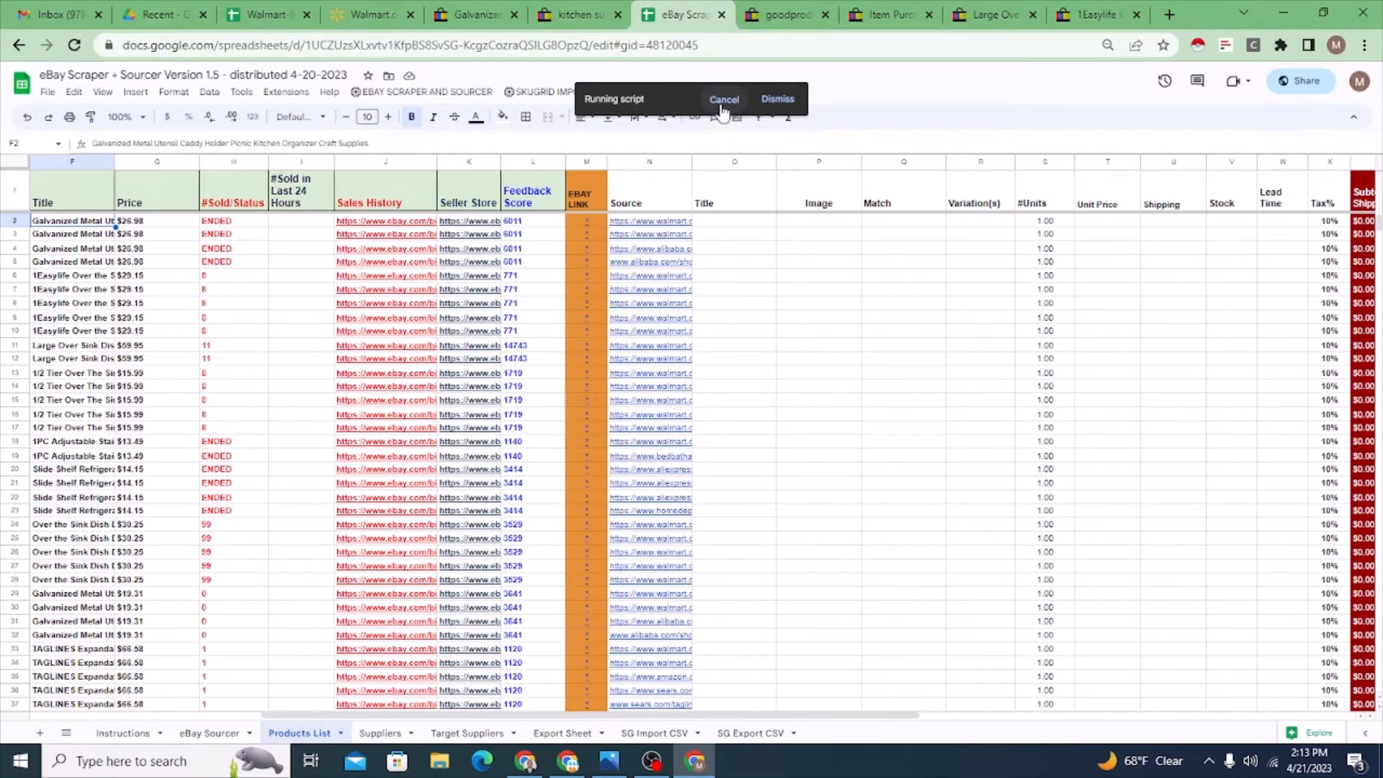
pyautogui.click(723, 100)
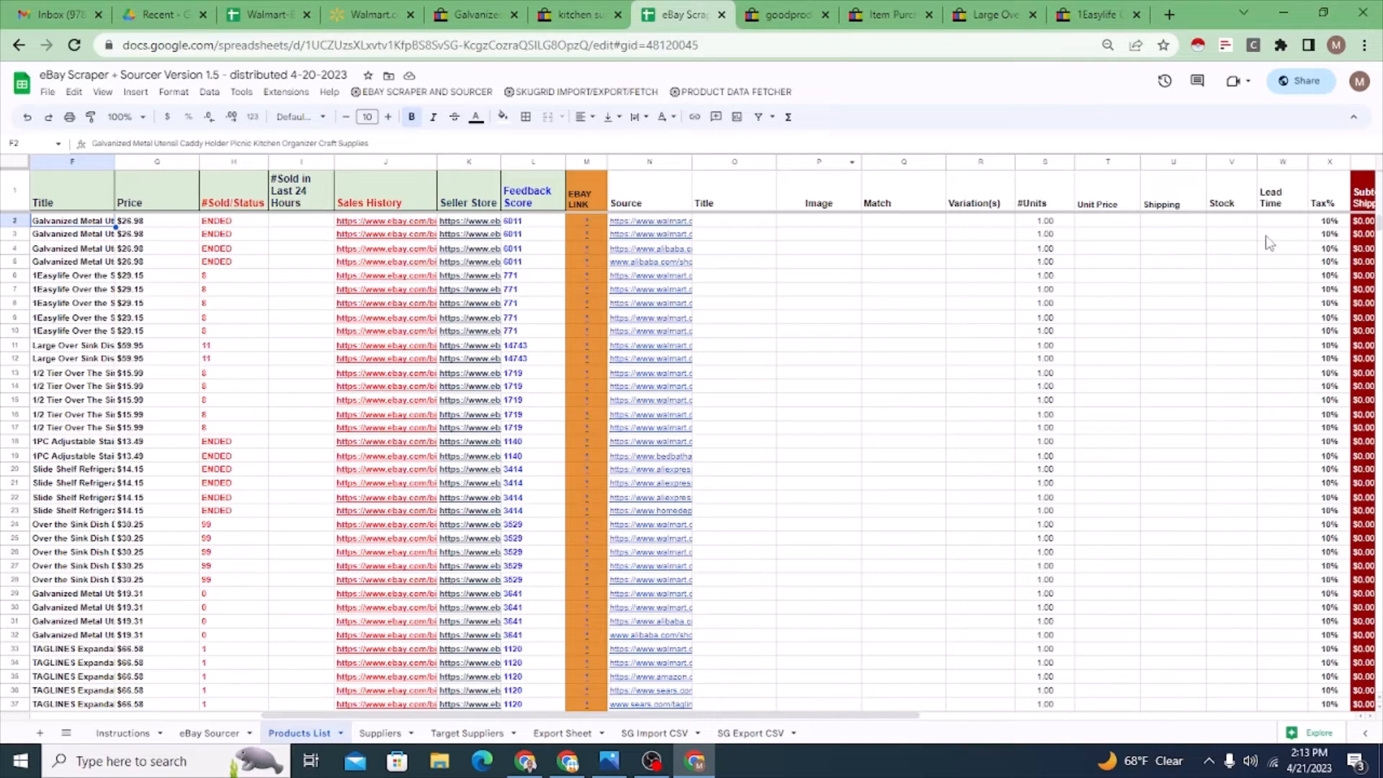
# Step: Check the last filled rows of the Products List against the last-row counters on the eBay Sourcer sheet
pyautogui.click(744, 224)
pyautogui.scroll(-8, 774, 501)
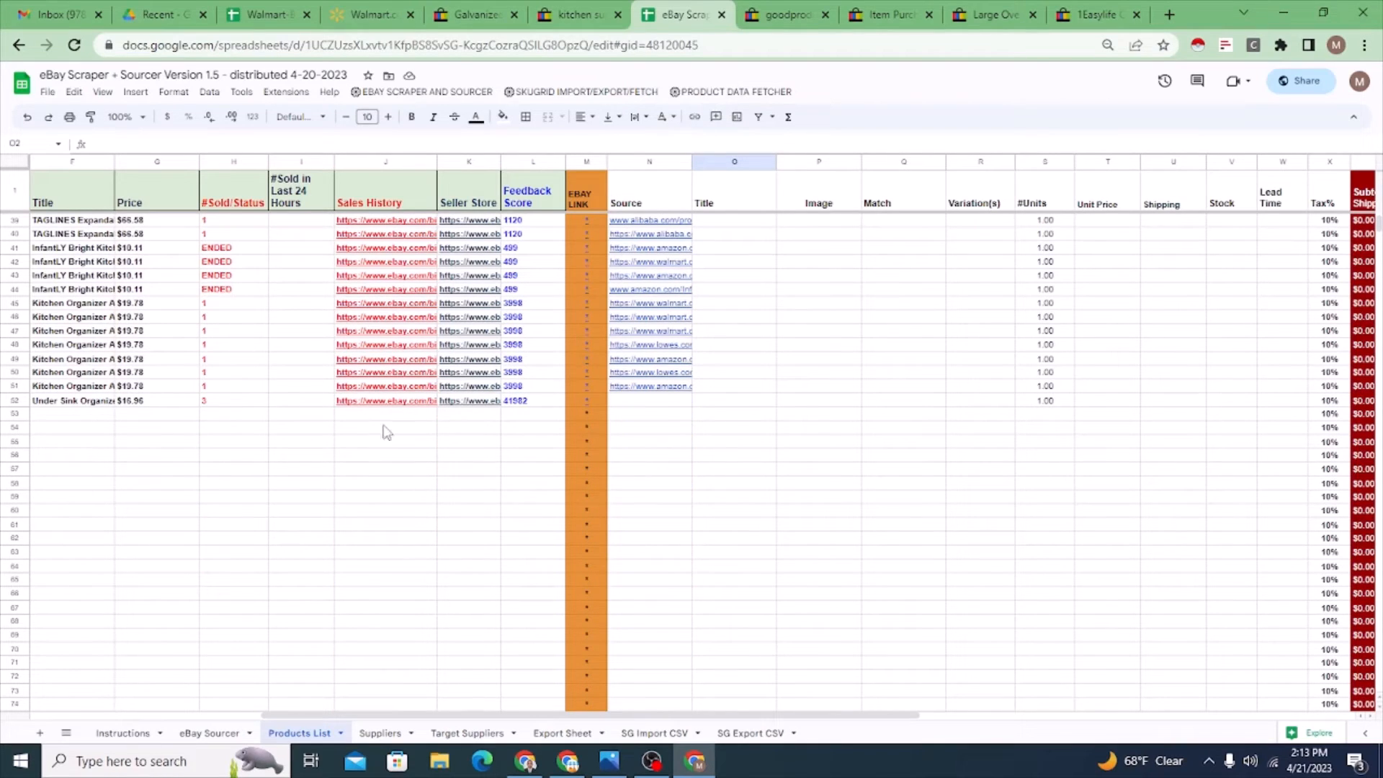
pyautogui.click(213, 733)
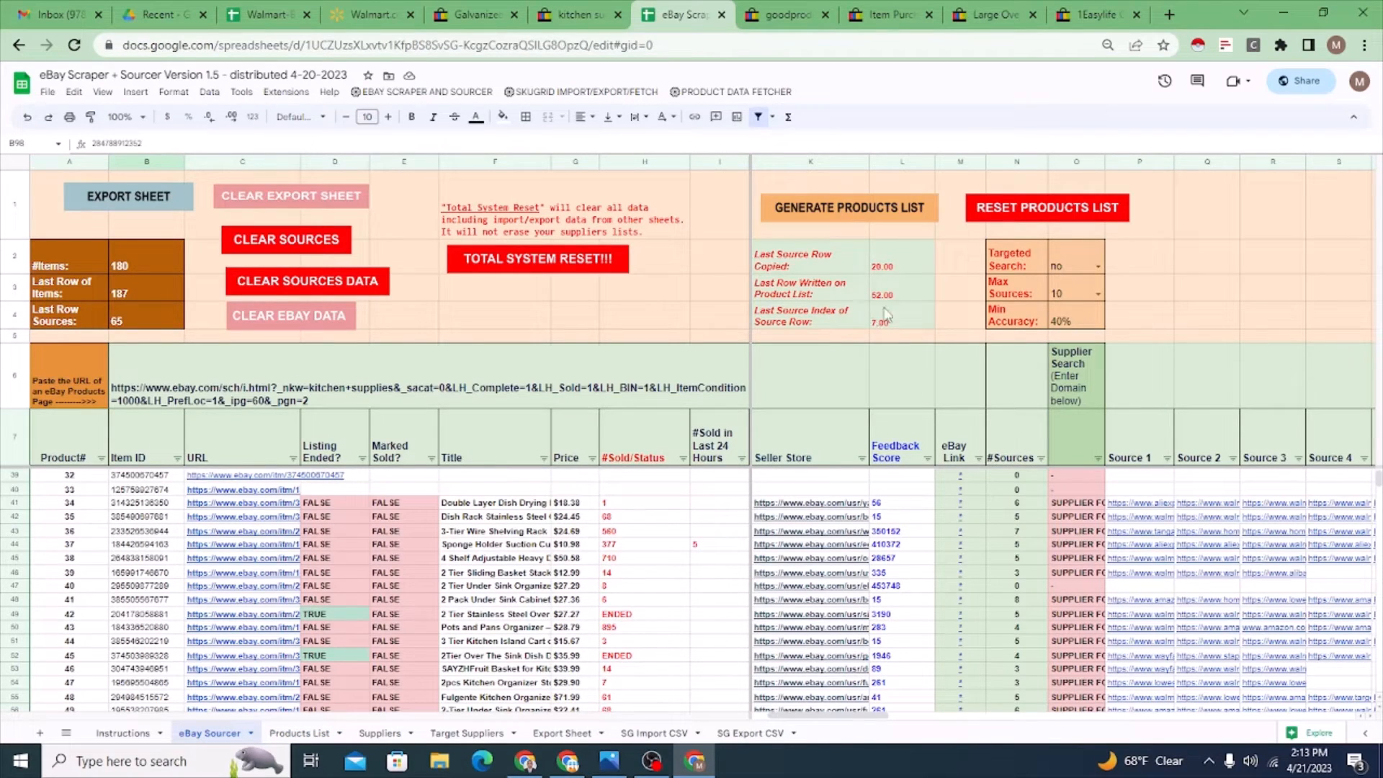
pyautogui.click(301, 735)
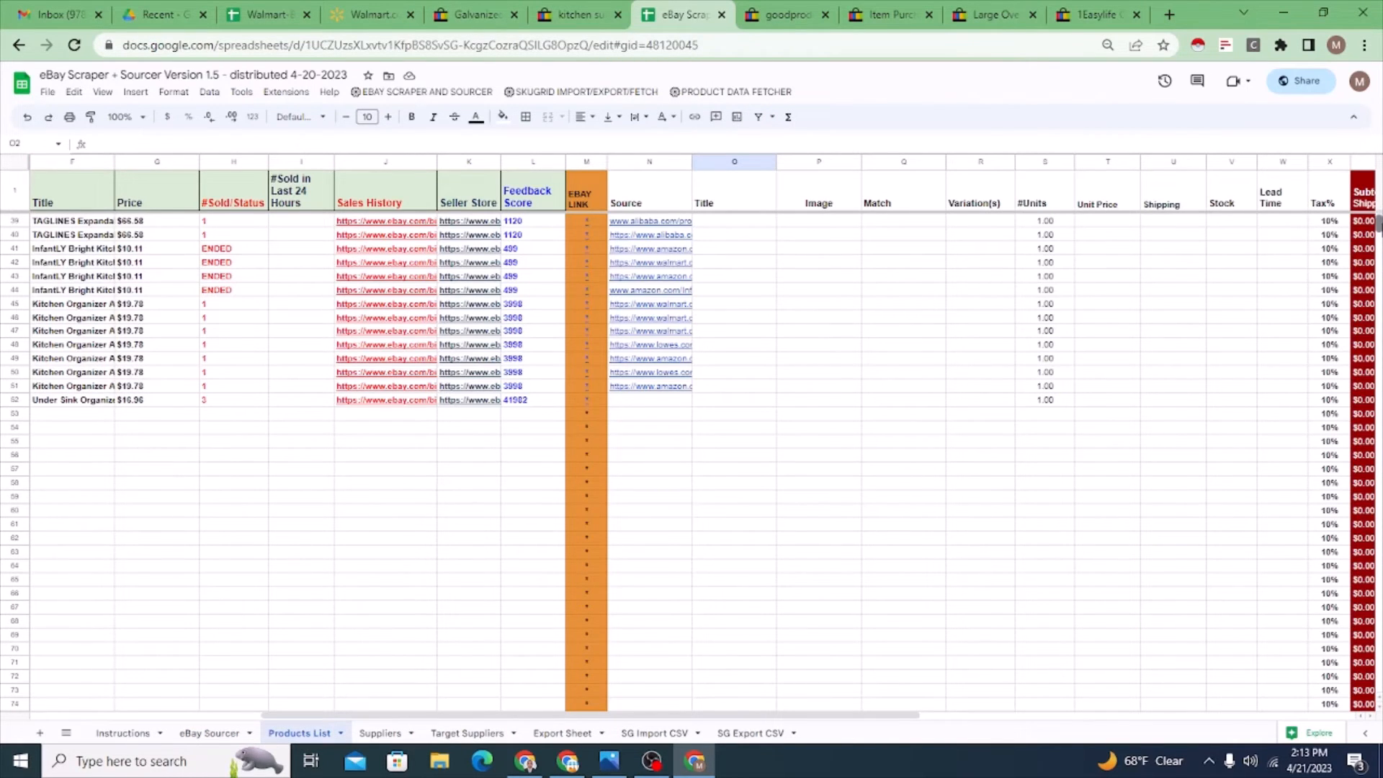
pyautogui.scroll(12, 1376, 225)
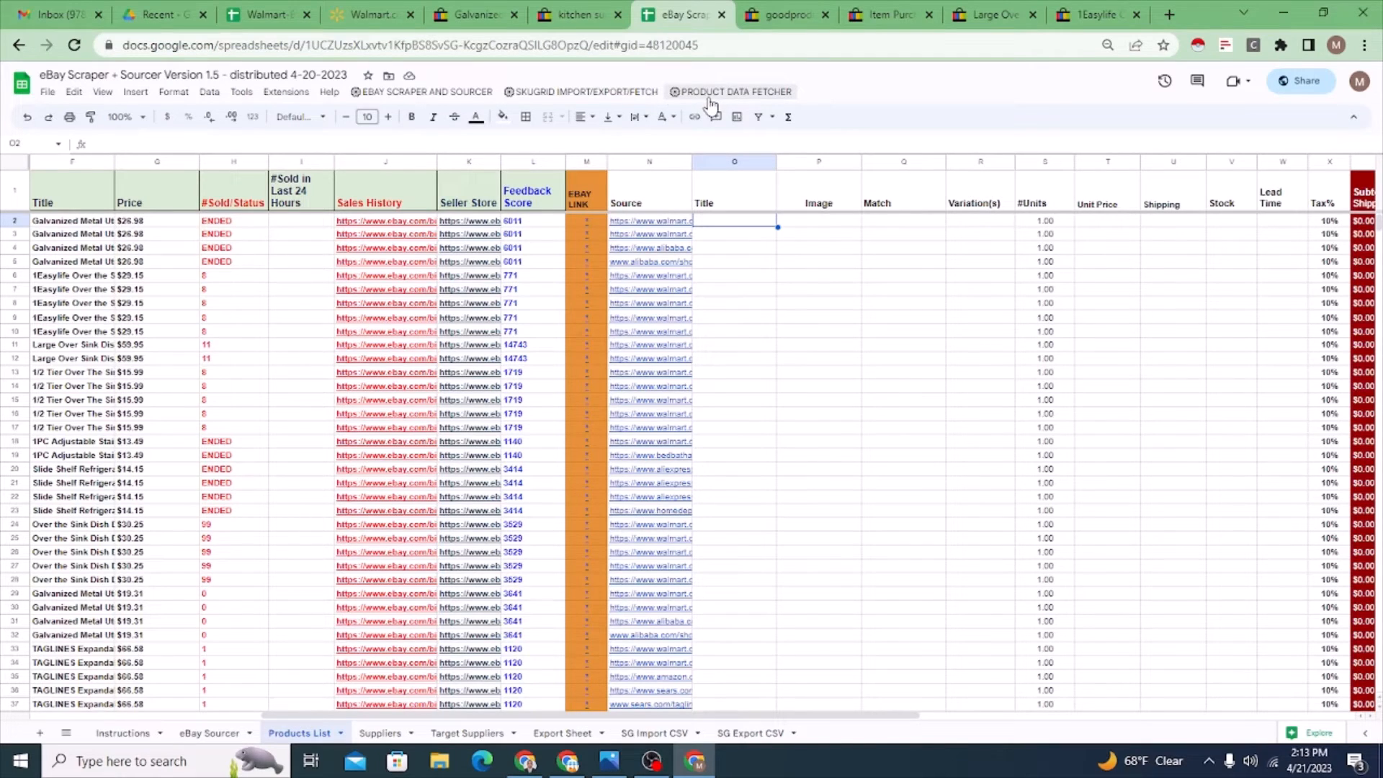
# Step: View the SkuGrid import/export commands and the SG Import CSV and SG Export CSV sheets, returning to the Products List
pyautogui.click(589, 92)
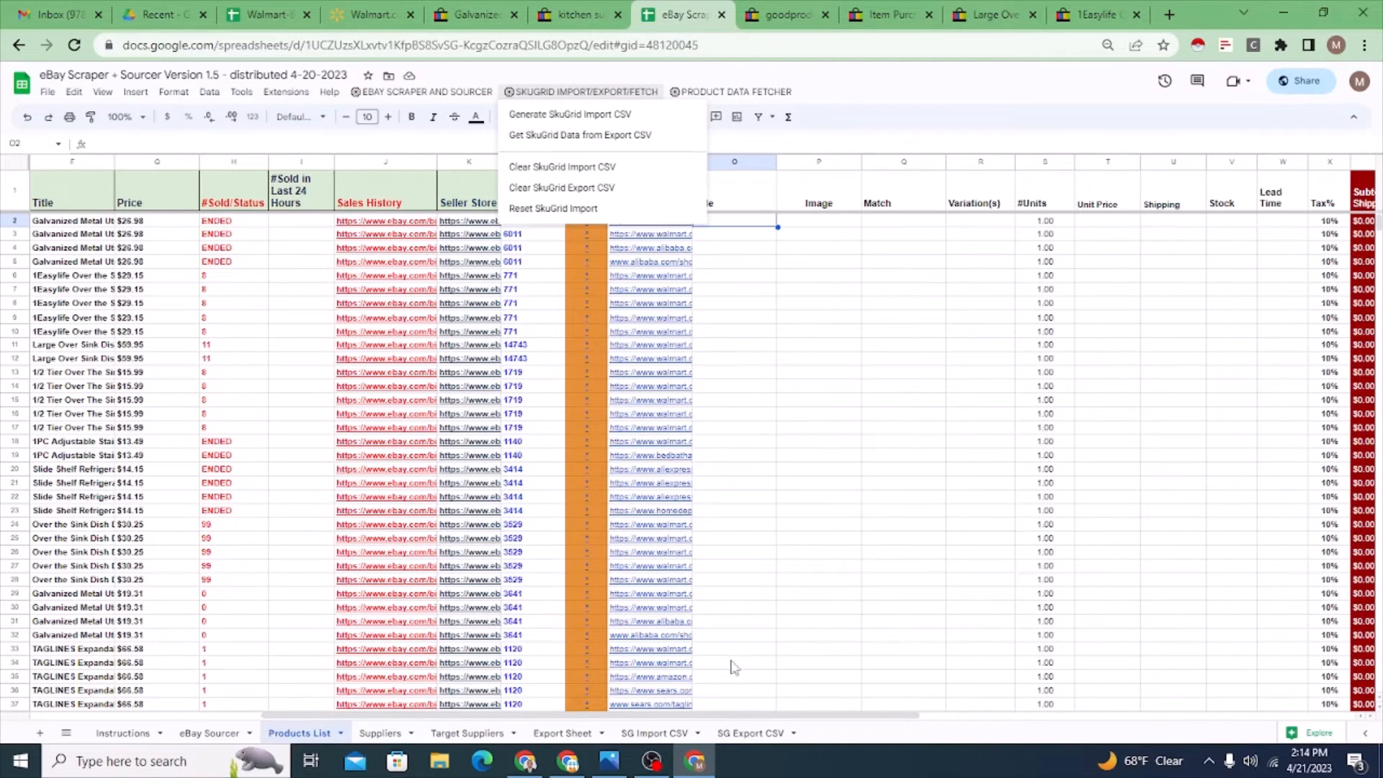
pyautogui.click(661, 732)
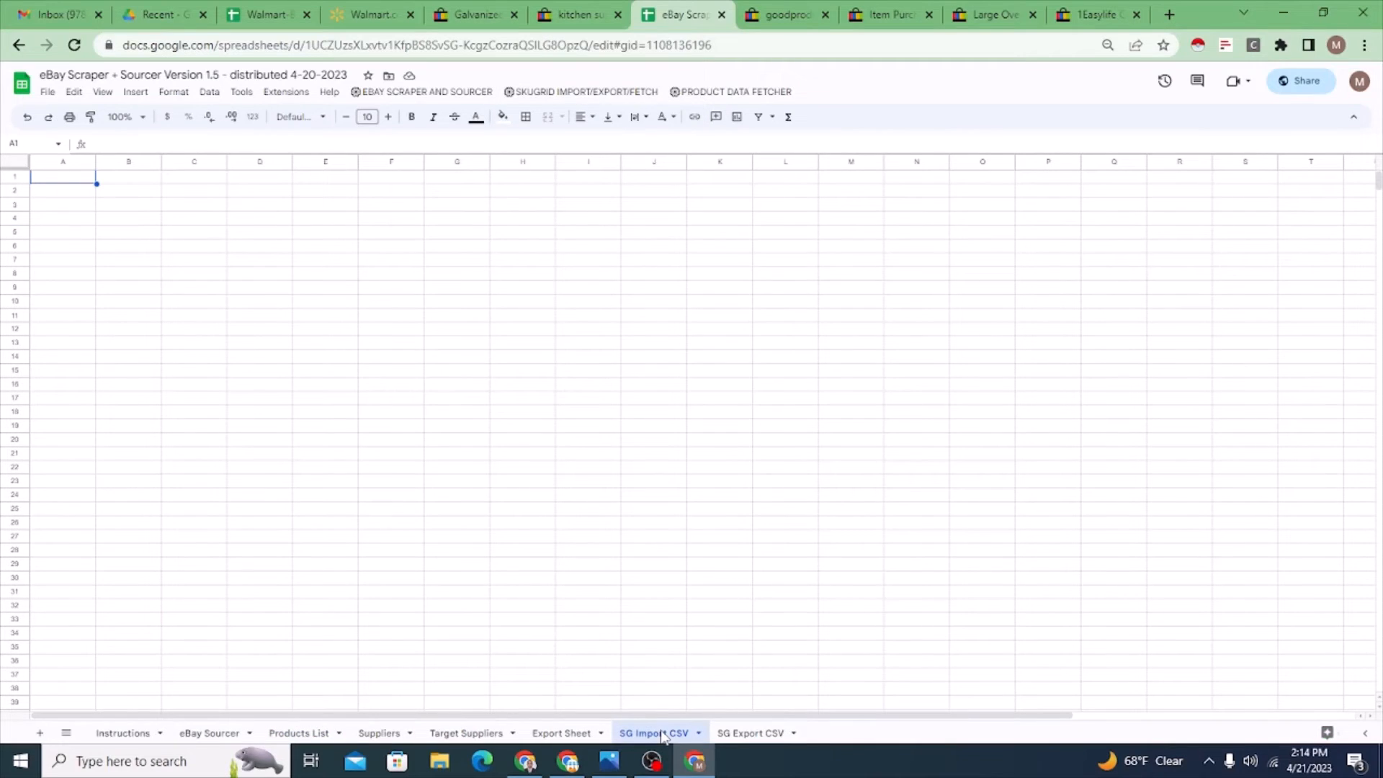
pyautogui.click(749, 733)
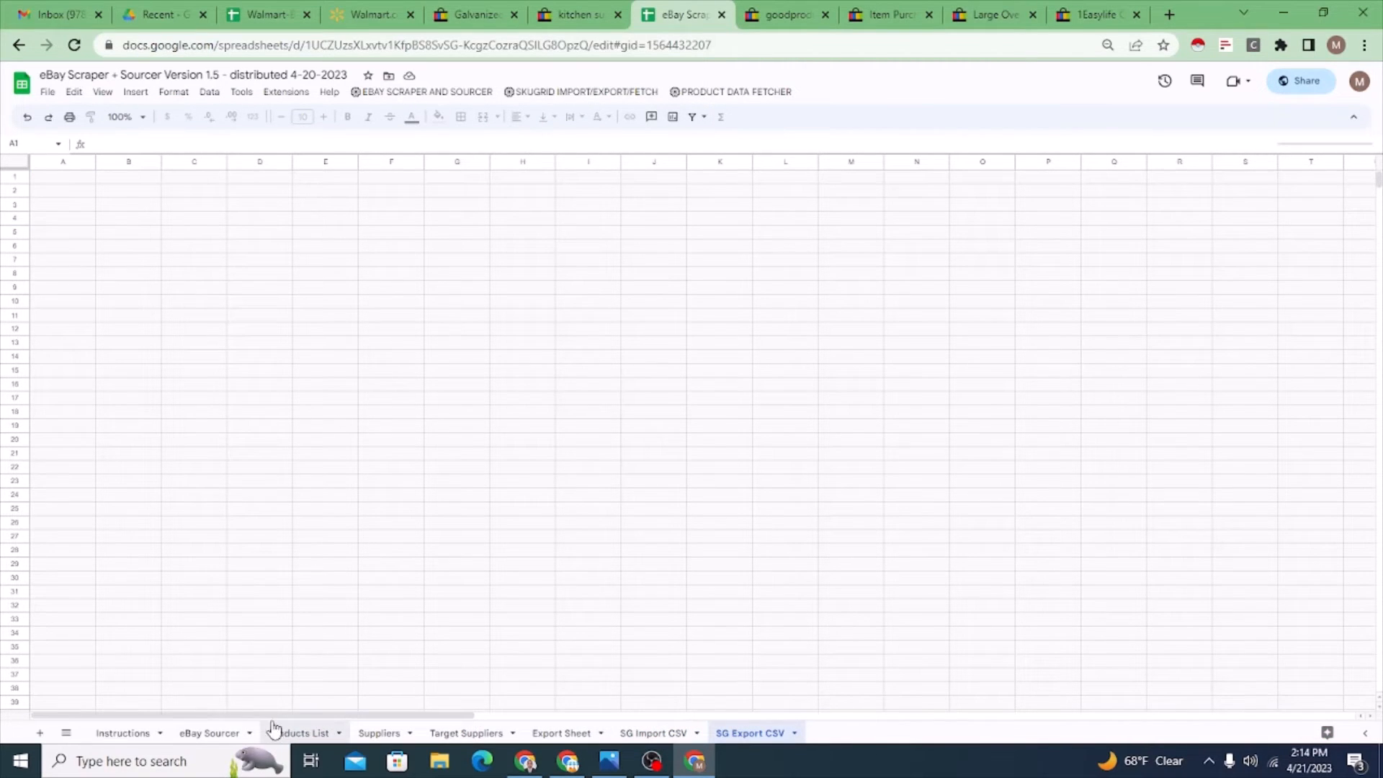
pyautogui.click(317, 733)
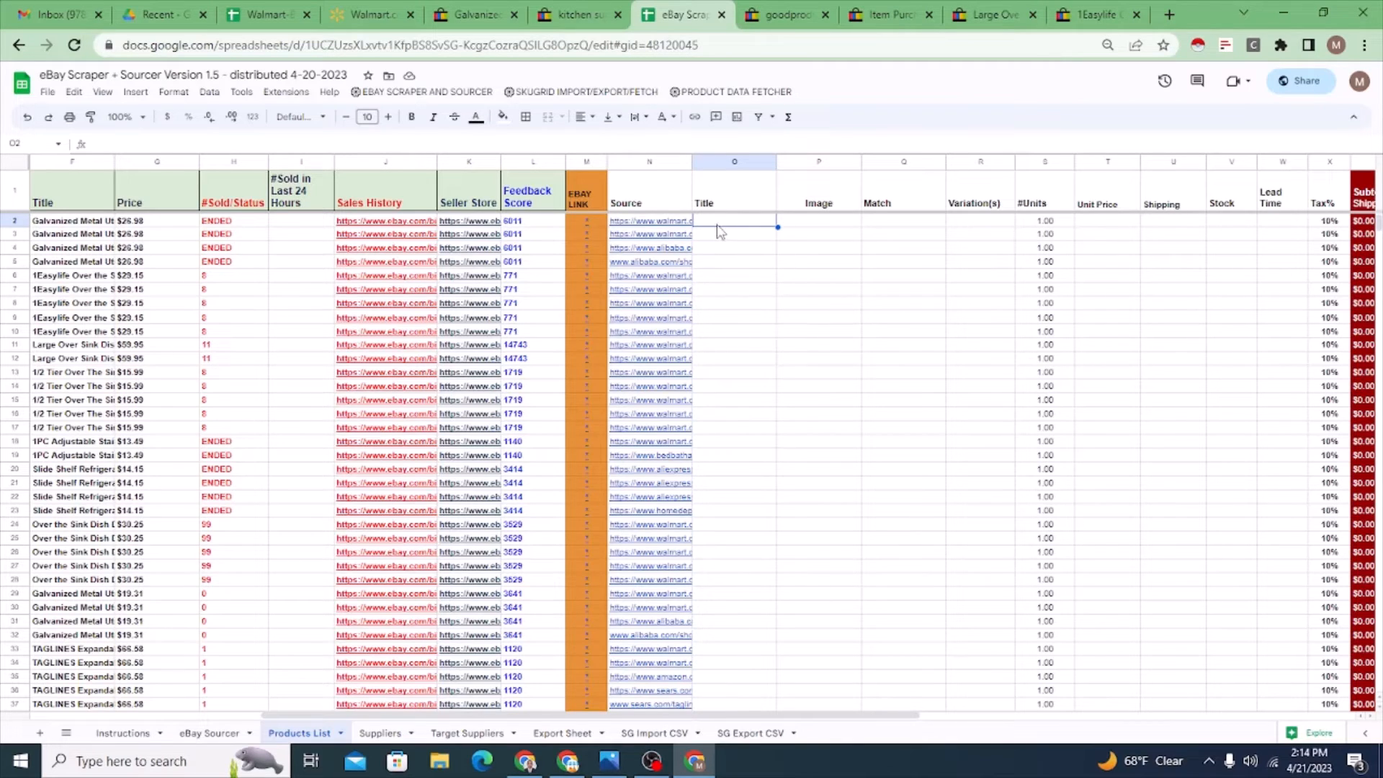
# Step: Start fetching the product data list from the current row, row 2, and dismiss the running-script notice
pyautogui.click(718, 92)
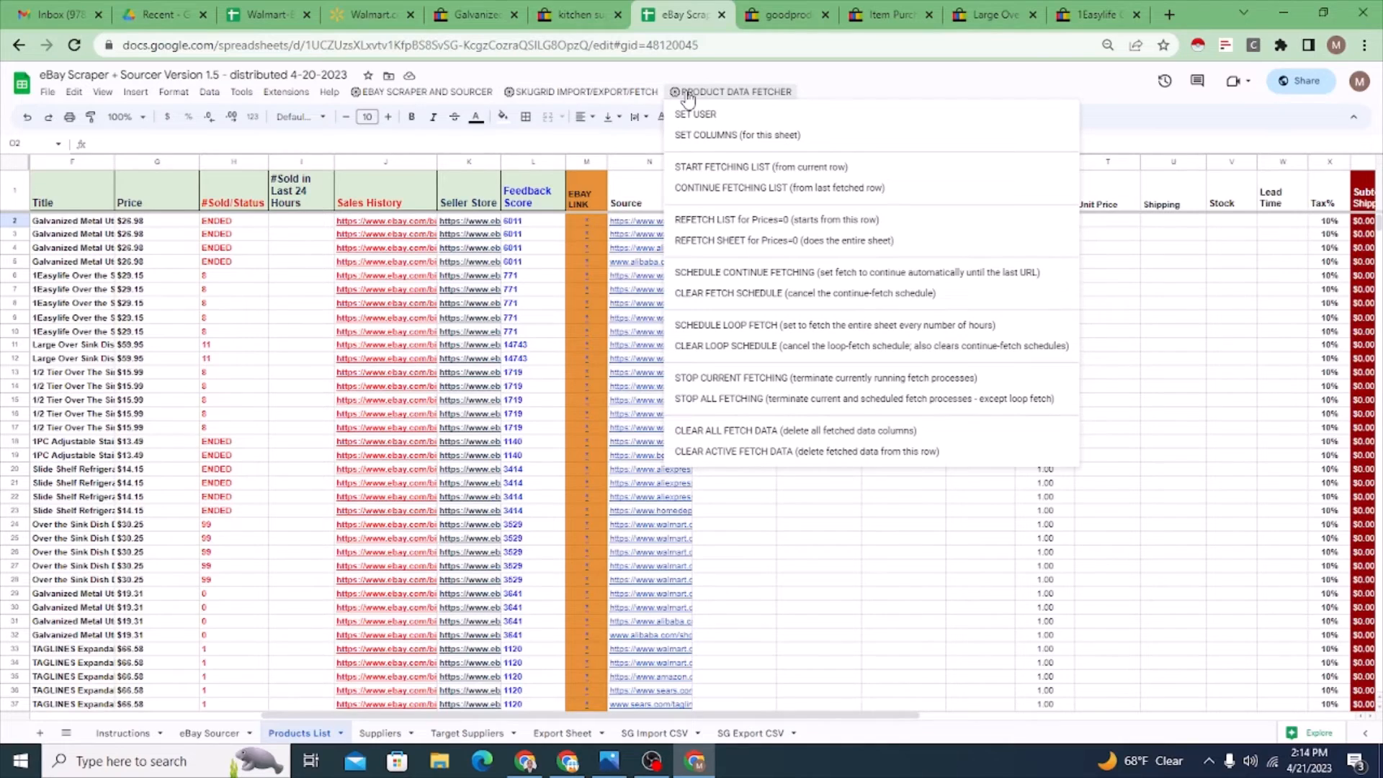
pyautogui.click(727, 173)
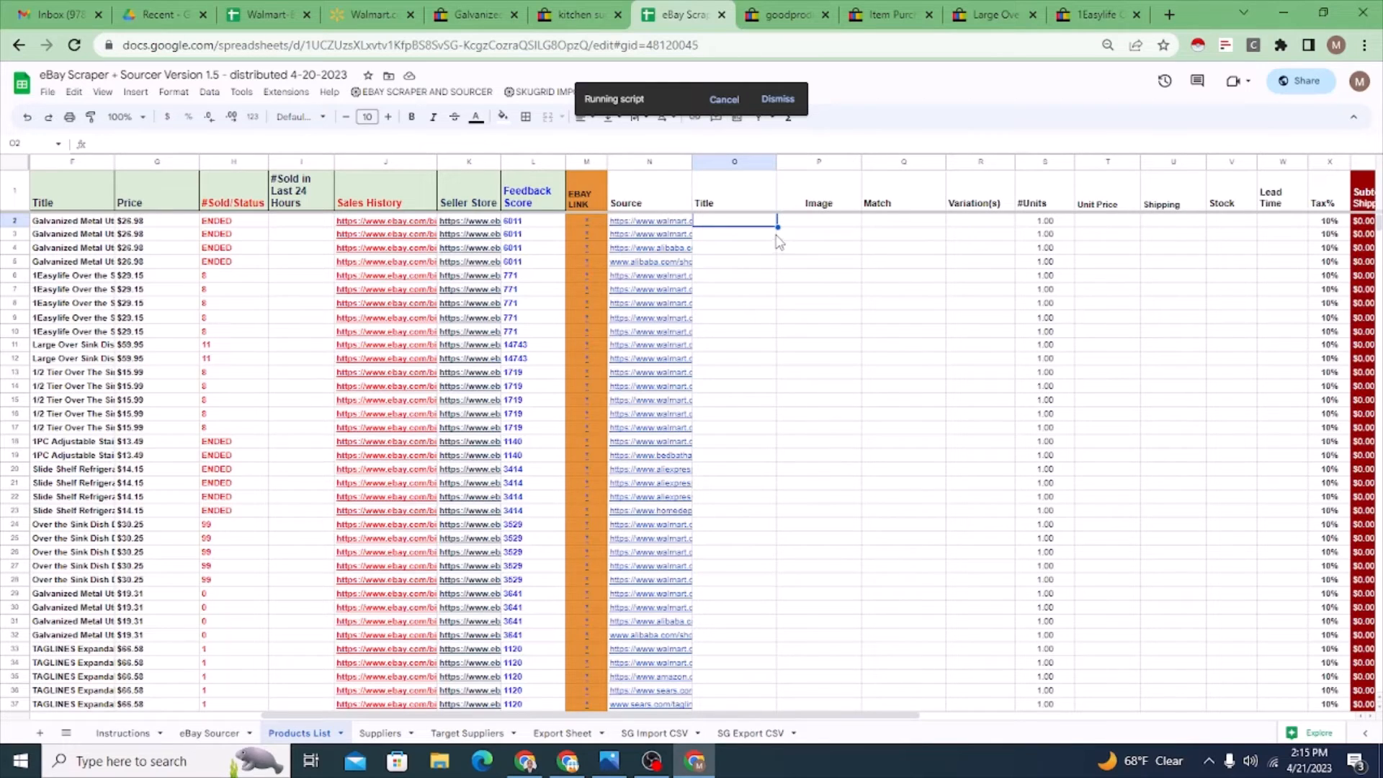
pyautogui.click(775, 99)
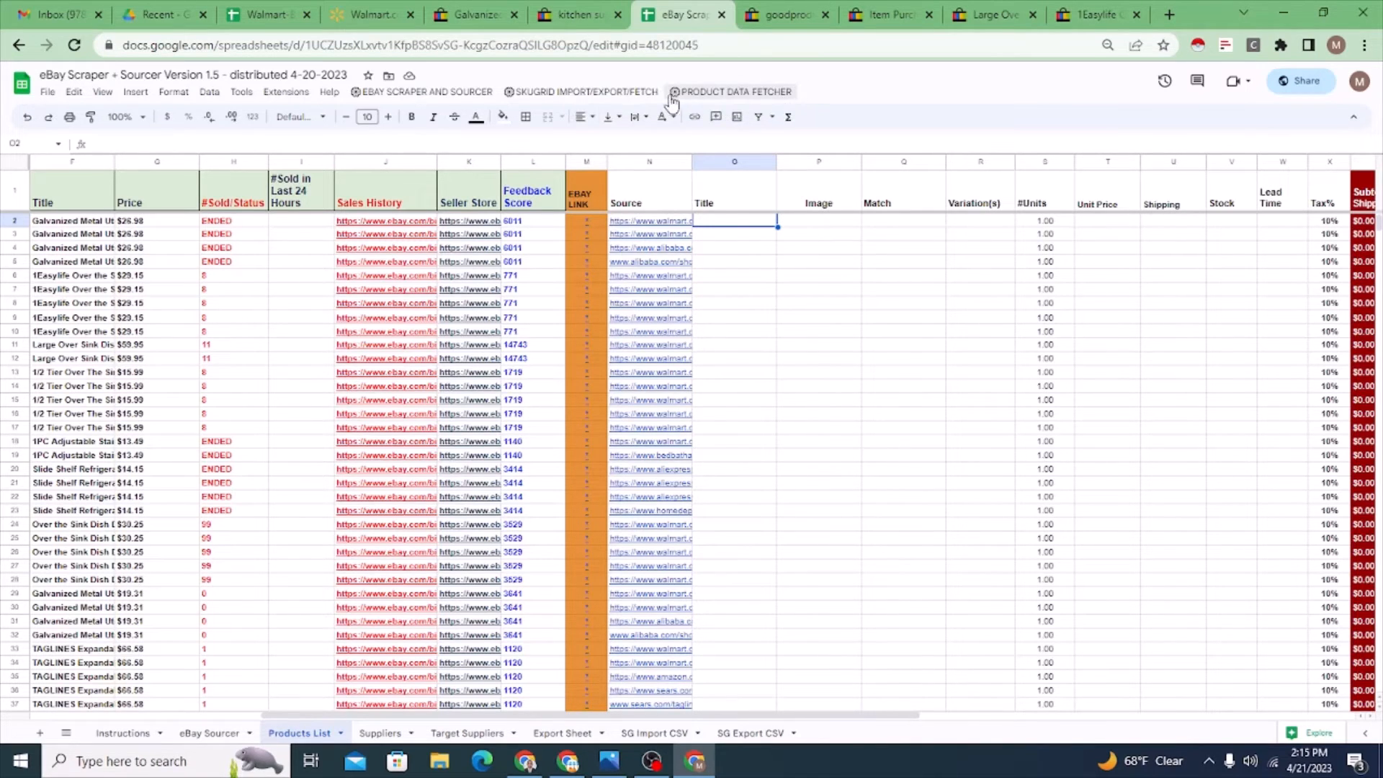
# Step: Review the Product Data Fetcher's user, column, fetch and scheduling commands, keeping the first row's source Title cell selected
pyautogui.click(735, 92)
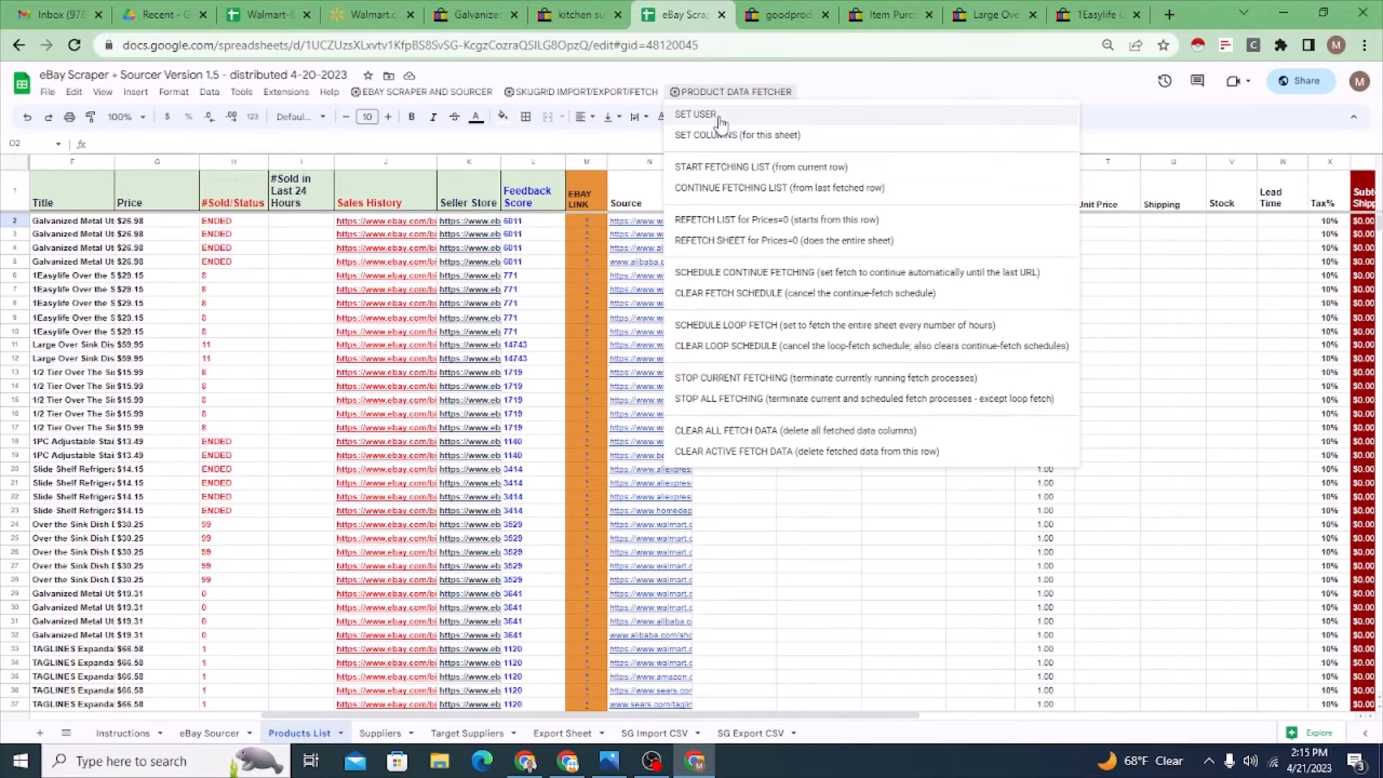
pyautogui.click(776, 517)
pyautogui.click(739, 224)
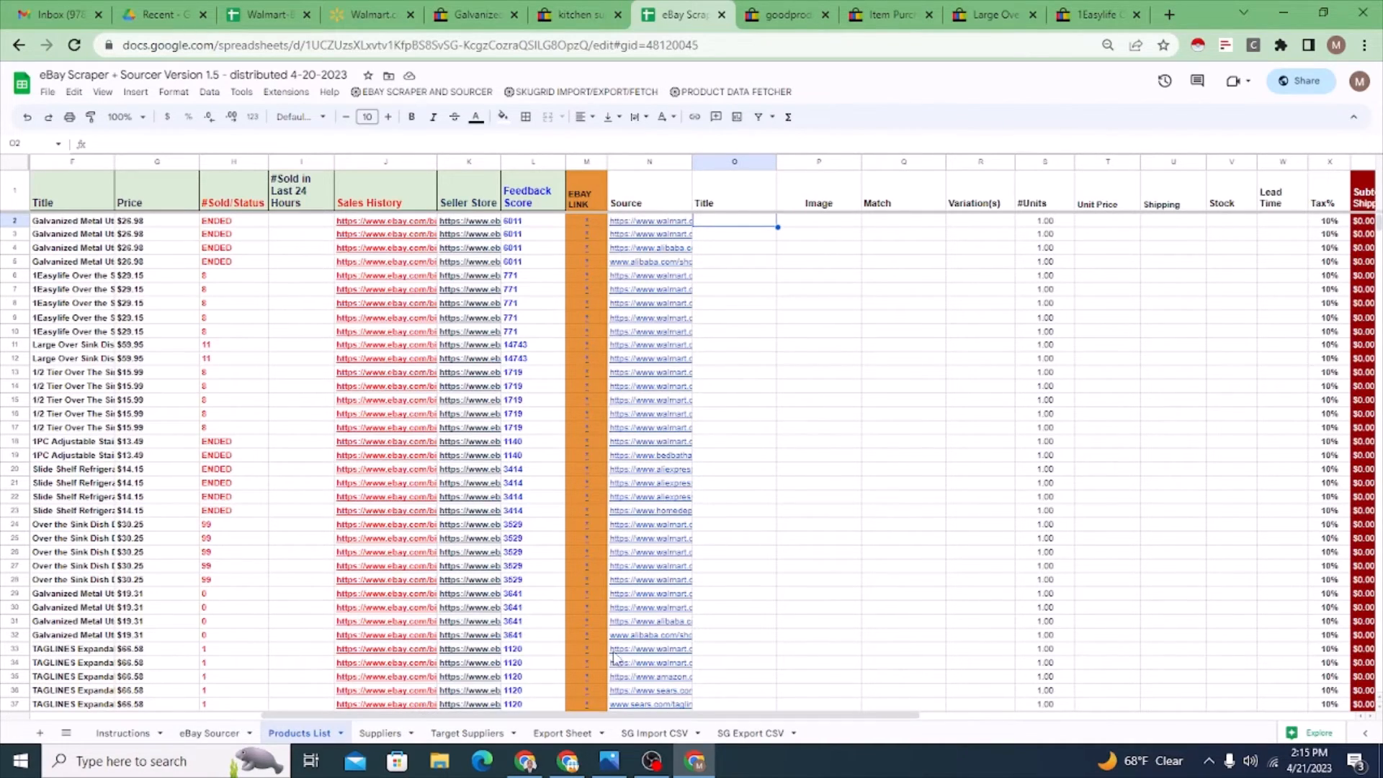
pyautogui.click(716, 91)
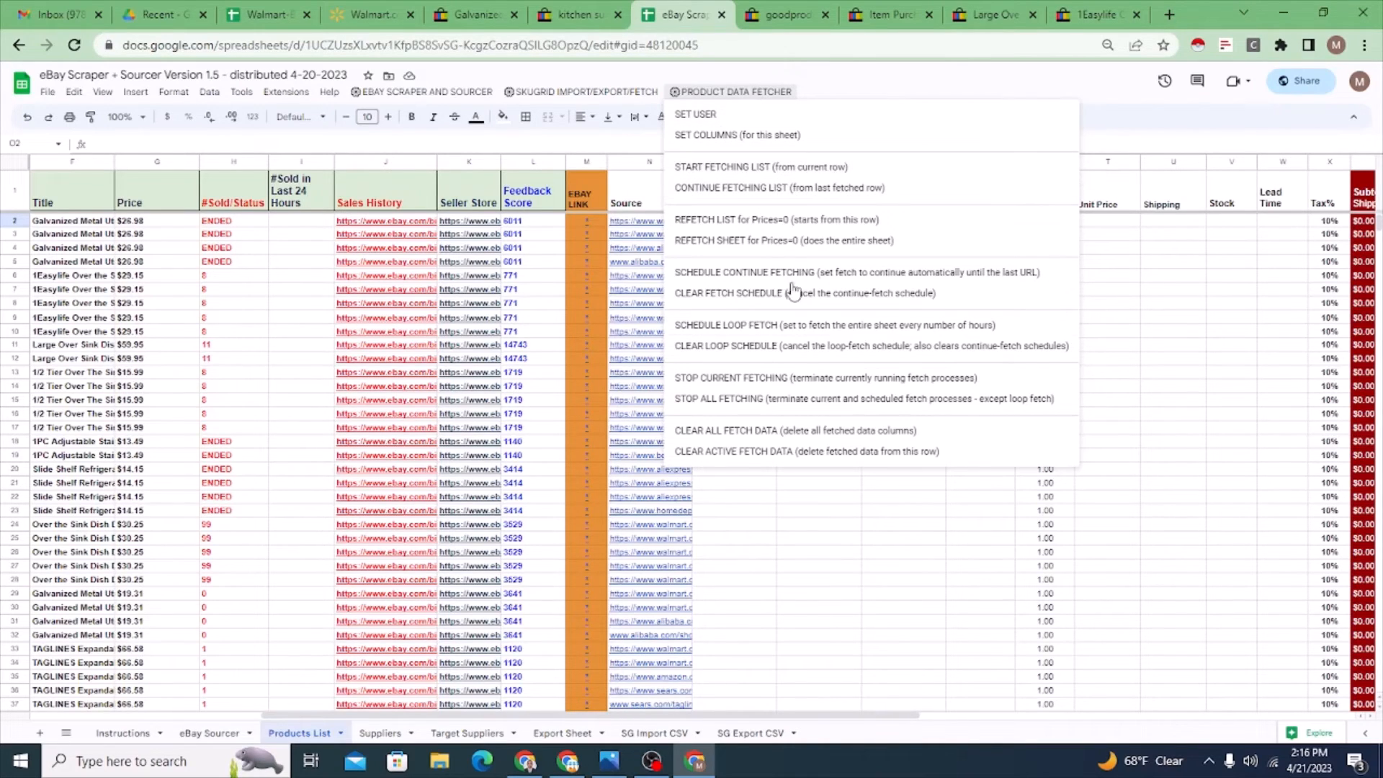
pyautogui.click(795, 513)
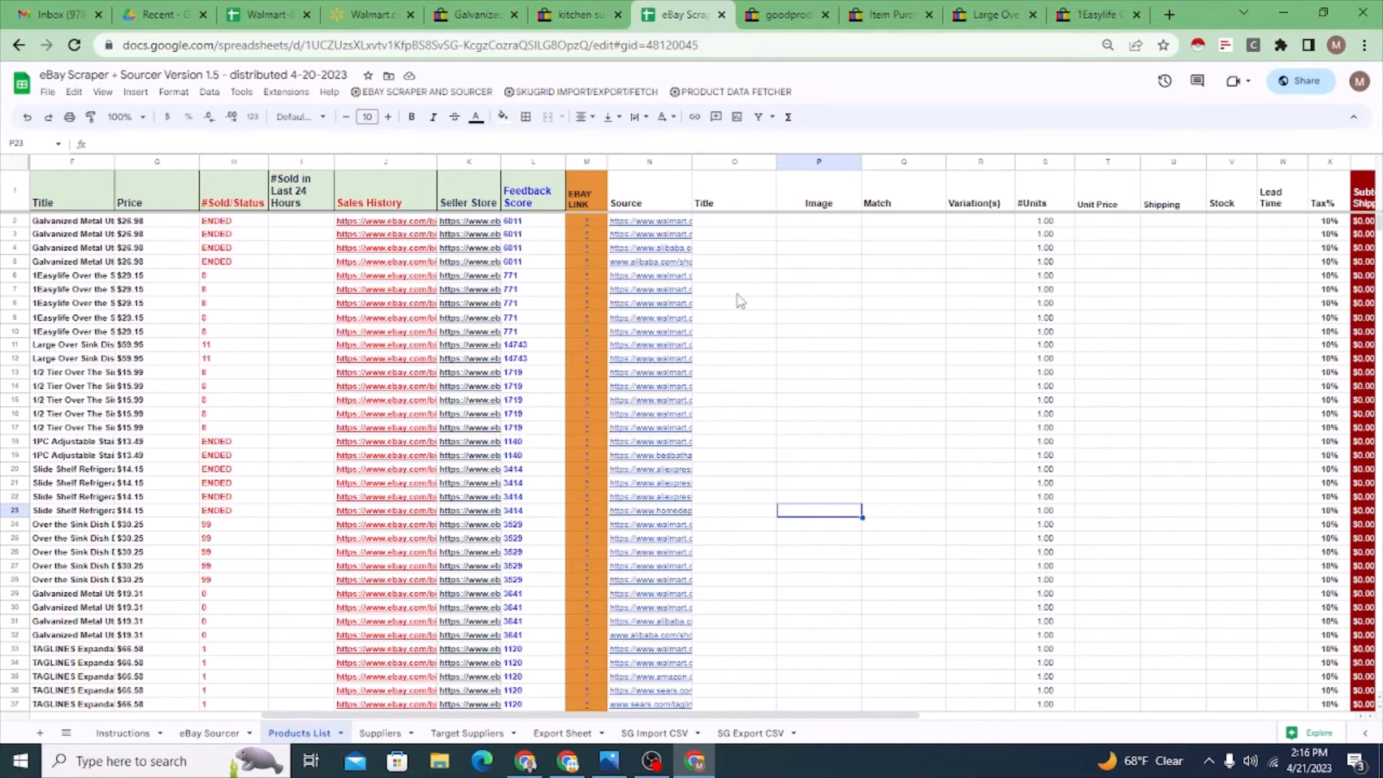
pyautogui.click(721, 224)
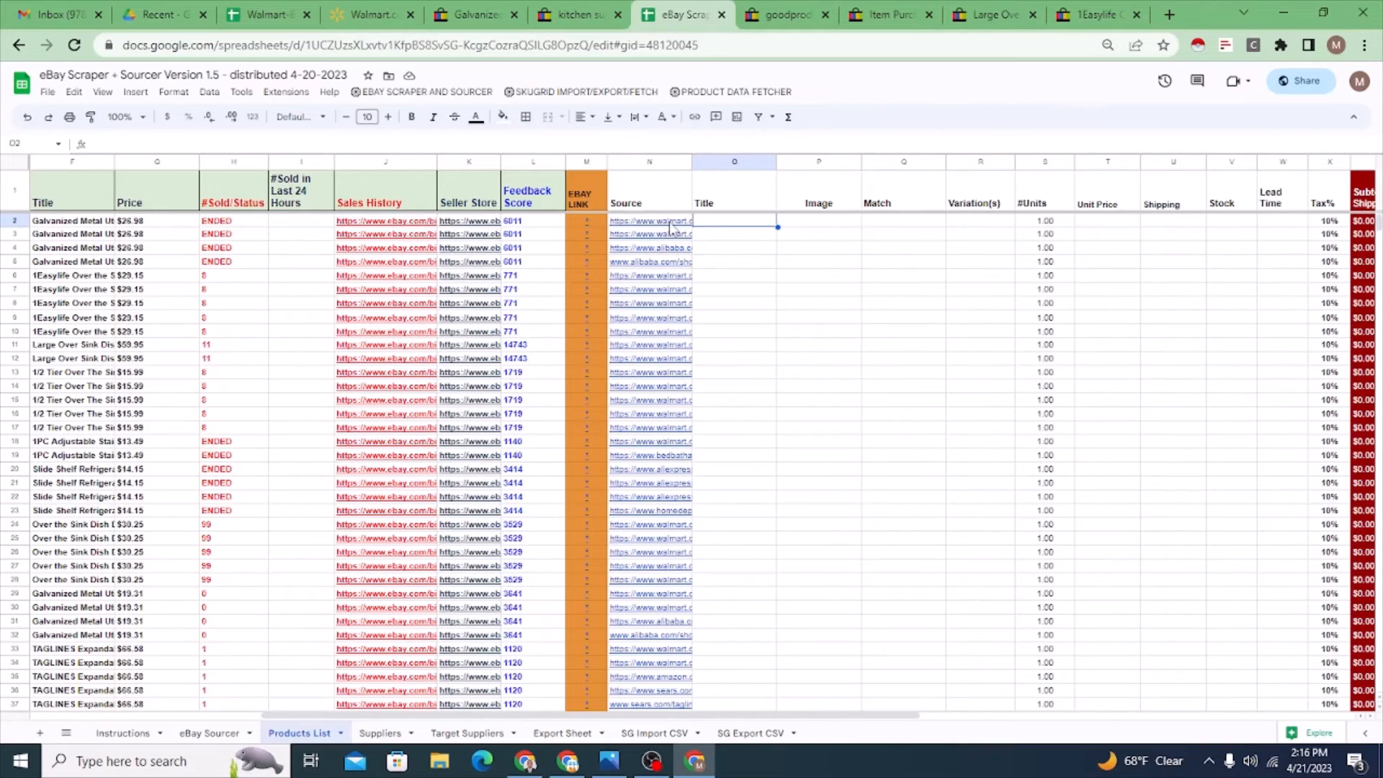
# Step: Inspect the Source links in the Products List, including the first row's Walmart link and the Bed Bath & Beyond link
pyautogui.click(671, 225)
pyautogui.click(741, 225)
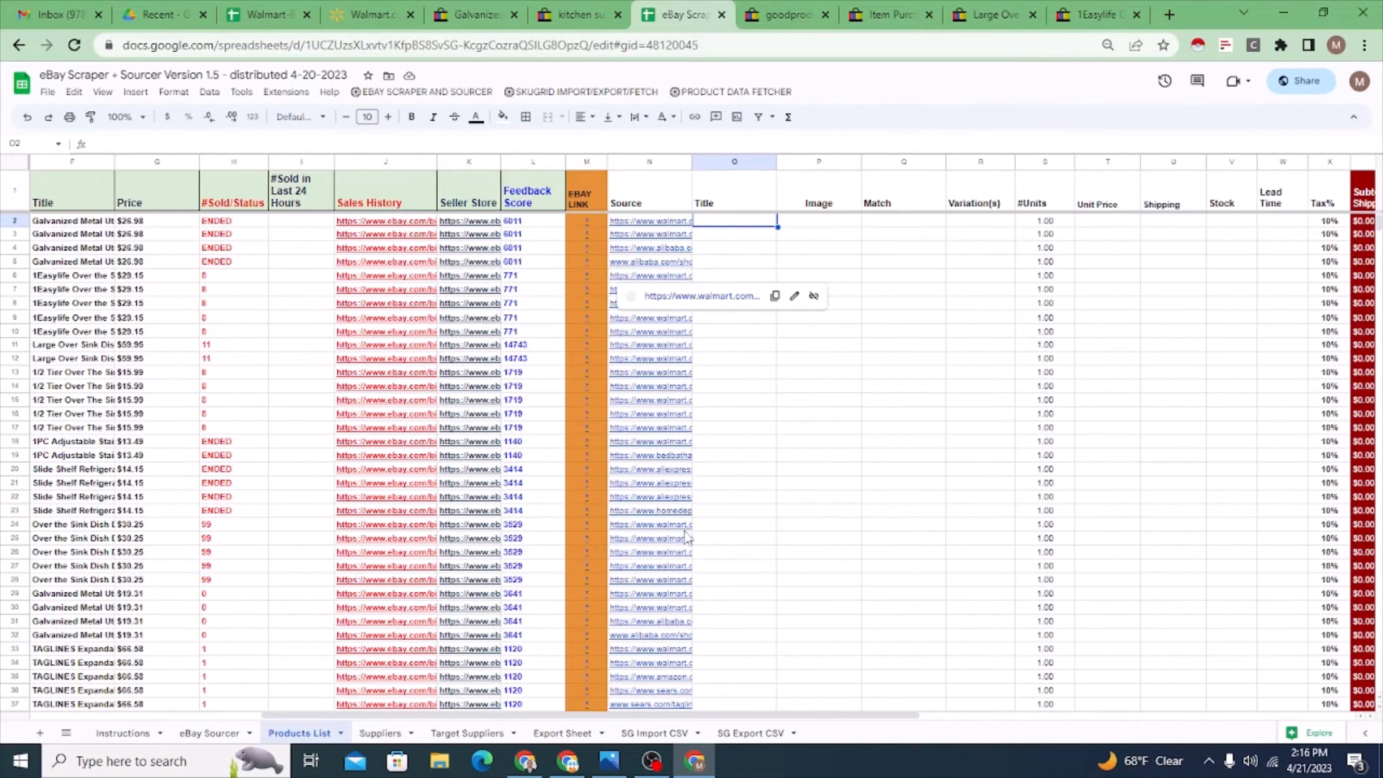
pyautogui.click(685, 459)
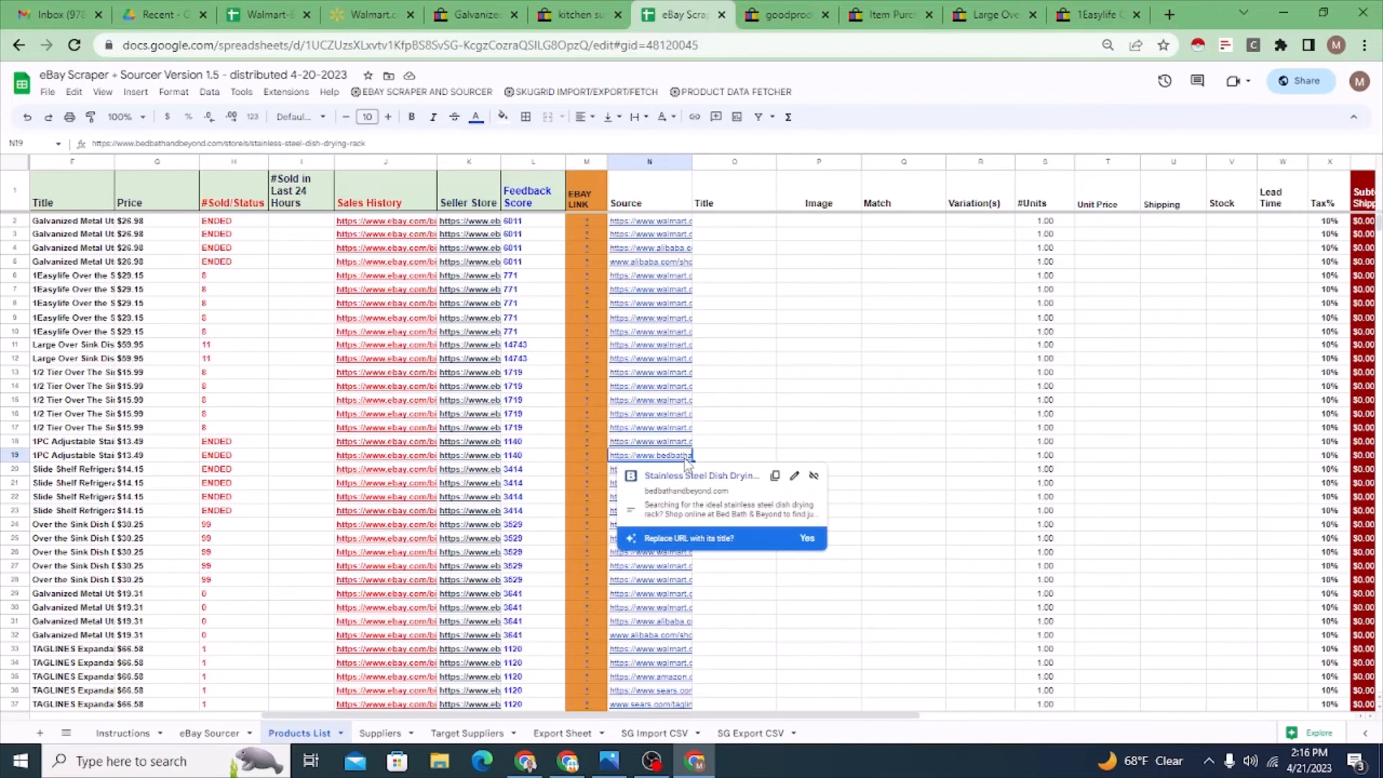
pyautogui.scroll(-3, 742, 450)
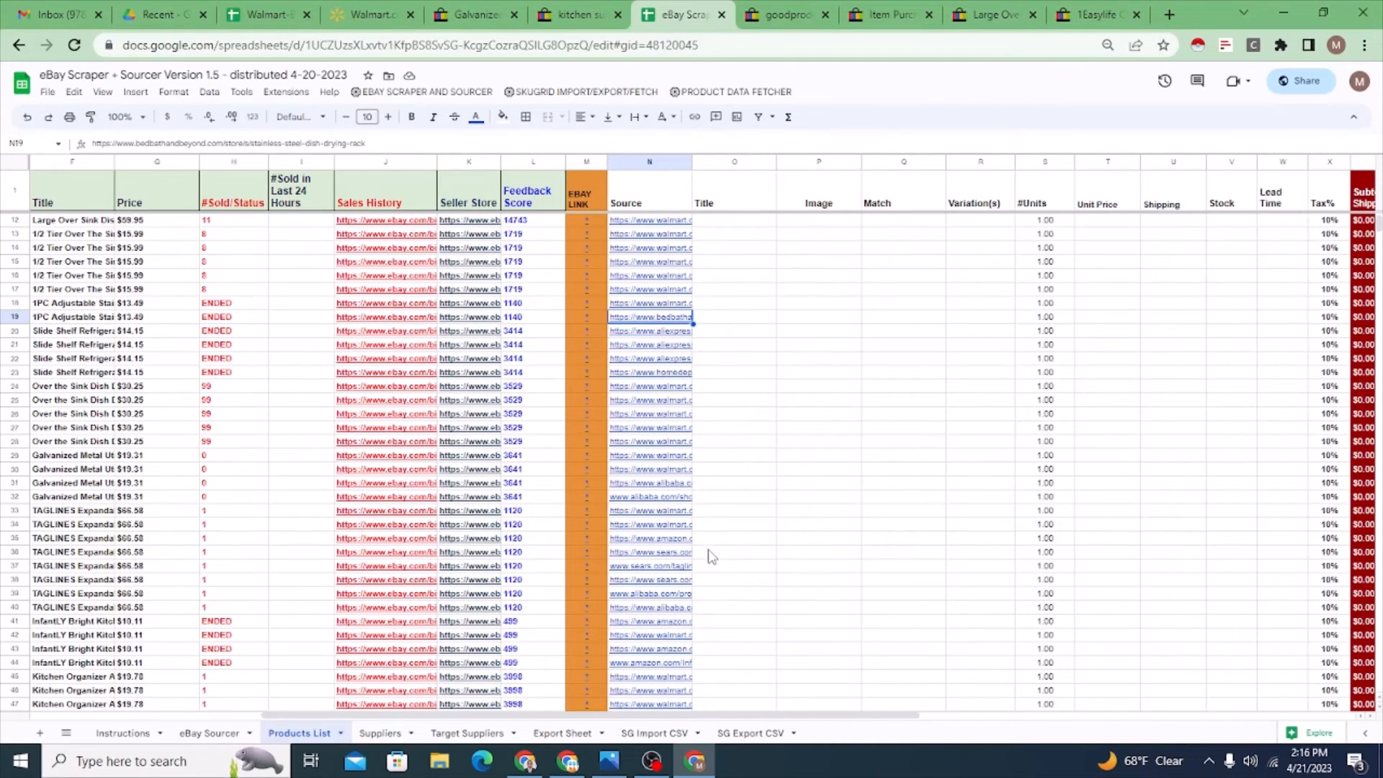
pyautogui.click(758, 541)
# Step: Go through the supplier data column headers Title, Image, Unit Price, Shipping, Stock and Lead Time
pyautogui.click(749, 196)
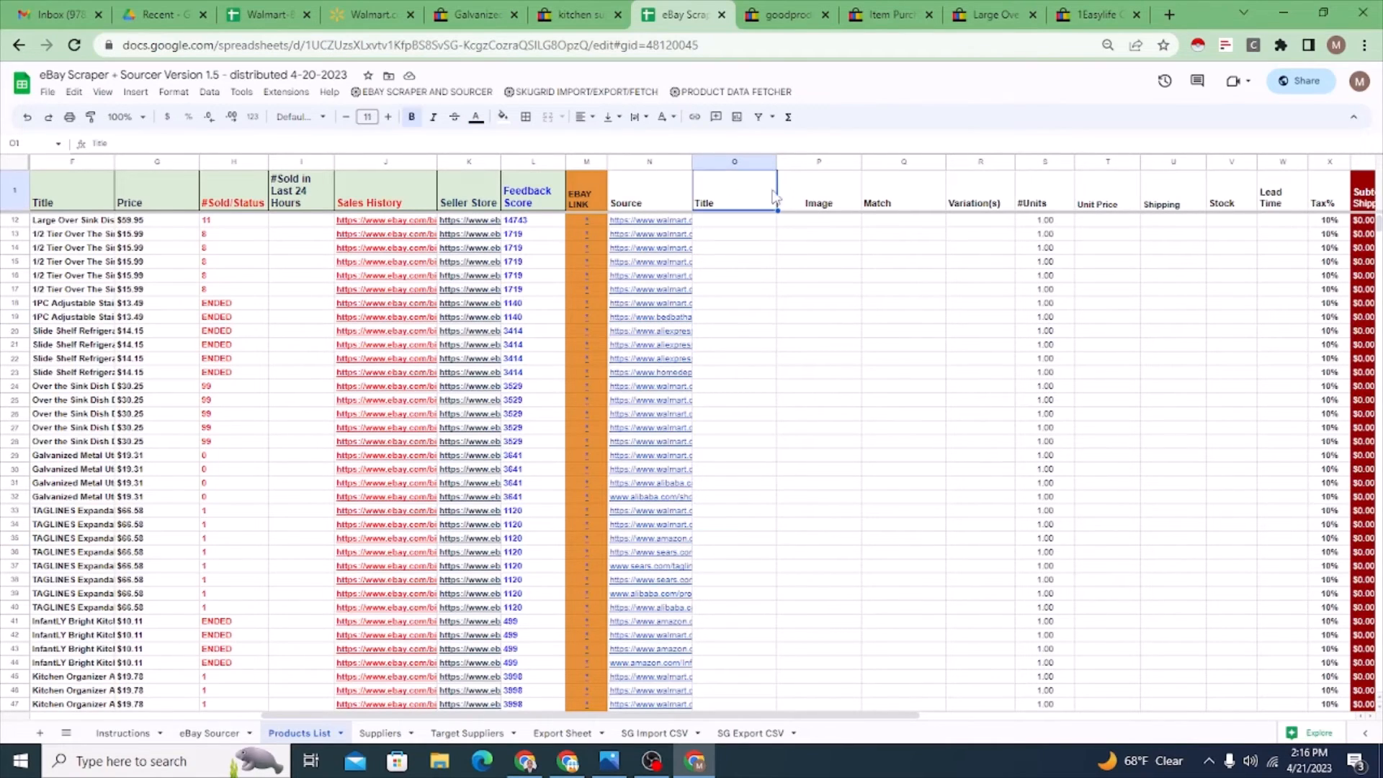
pyautogui.click(813, 199)
pyautogui.click(1110, 201)
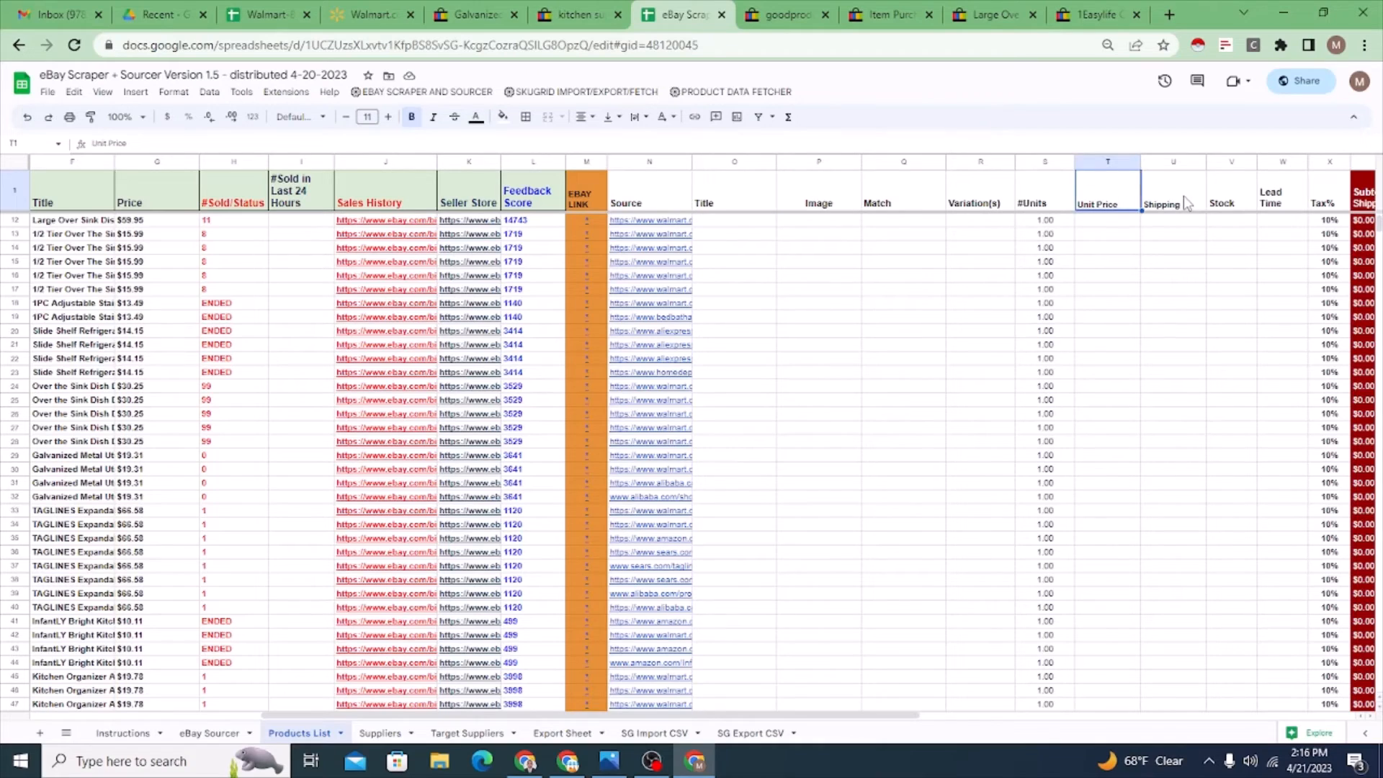
pyautogui.click(1183, 197)
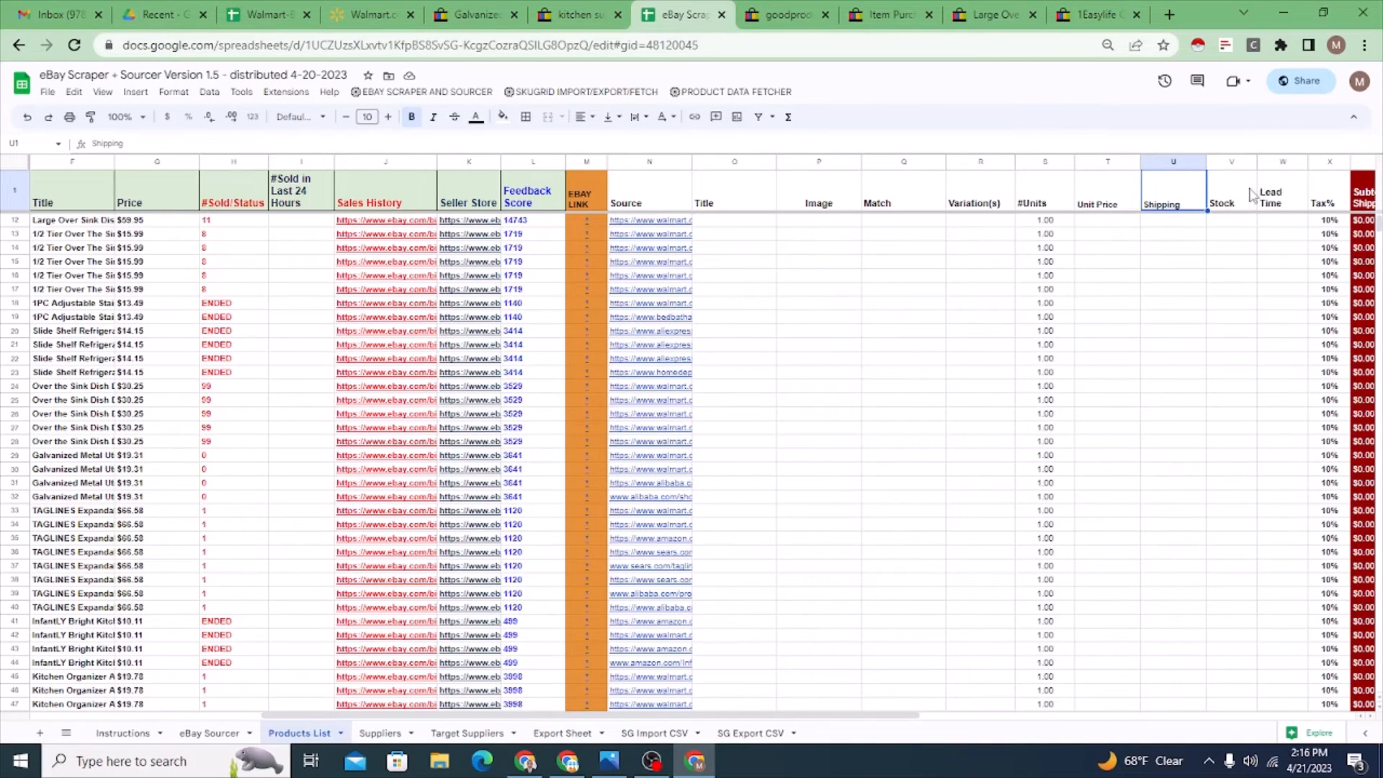
pyautogui.click(1249, 198)
pyautogui.click(1280, 201)
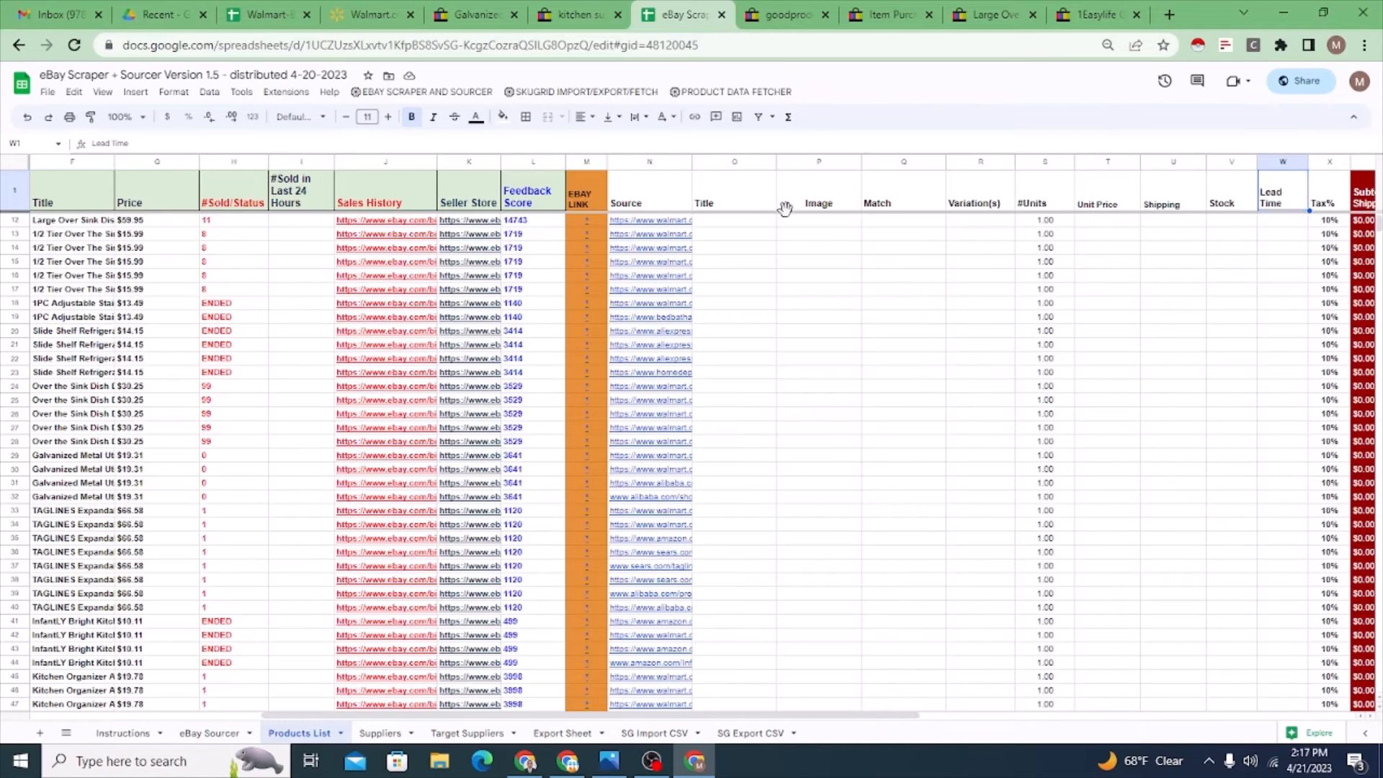
pyautogui.scroll(3, 744, 242)
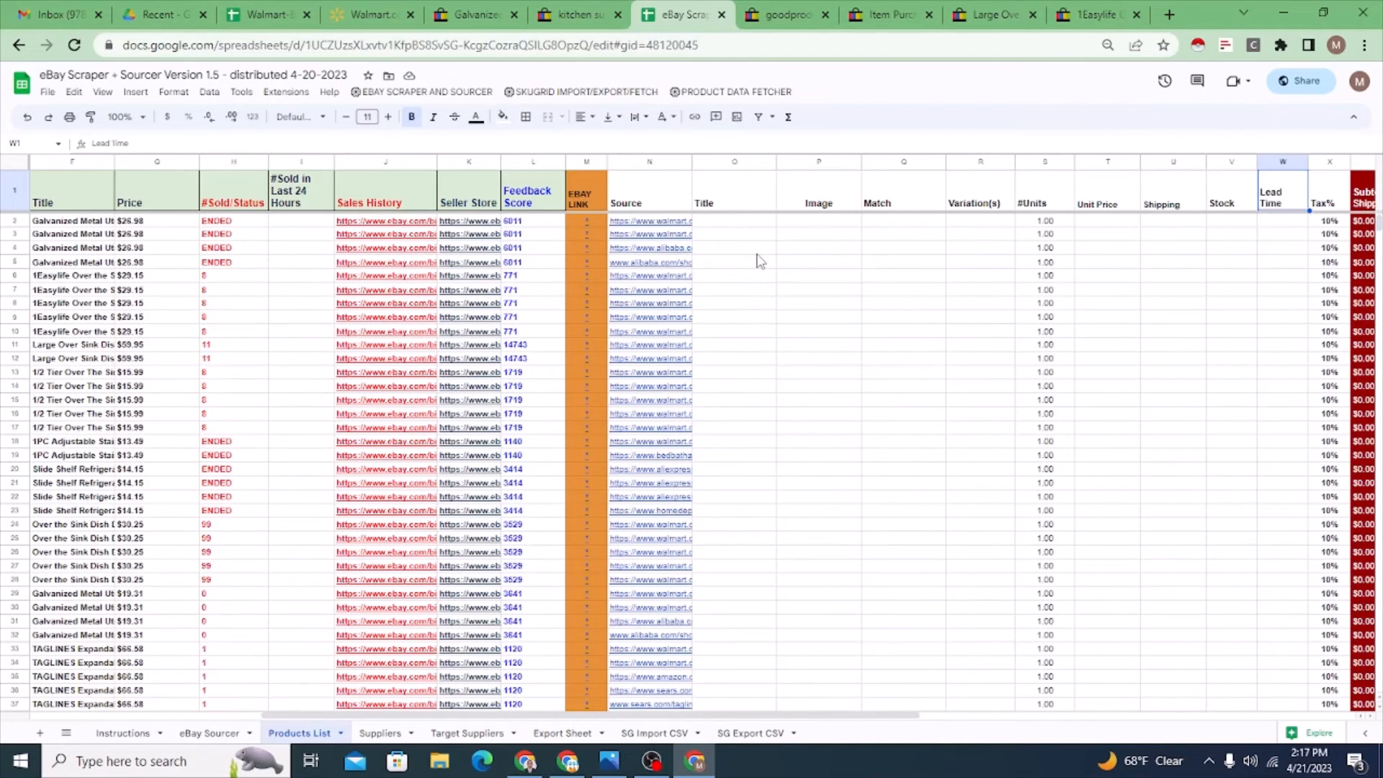
# Step: Examine the fetched supplier titles, images, prices and stock from row 2 down, and preview an Alibaba source link
pyautogui.click(735, 227)
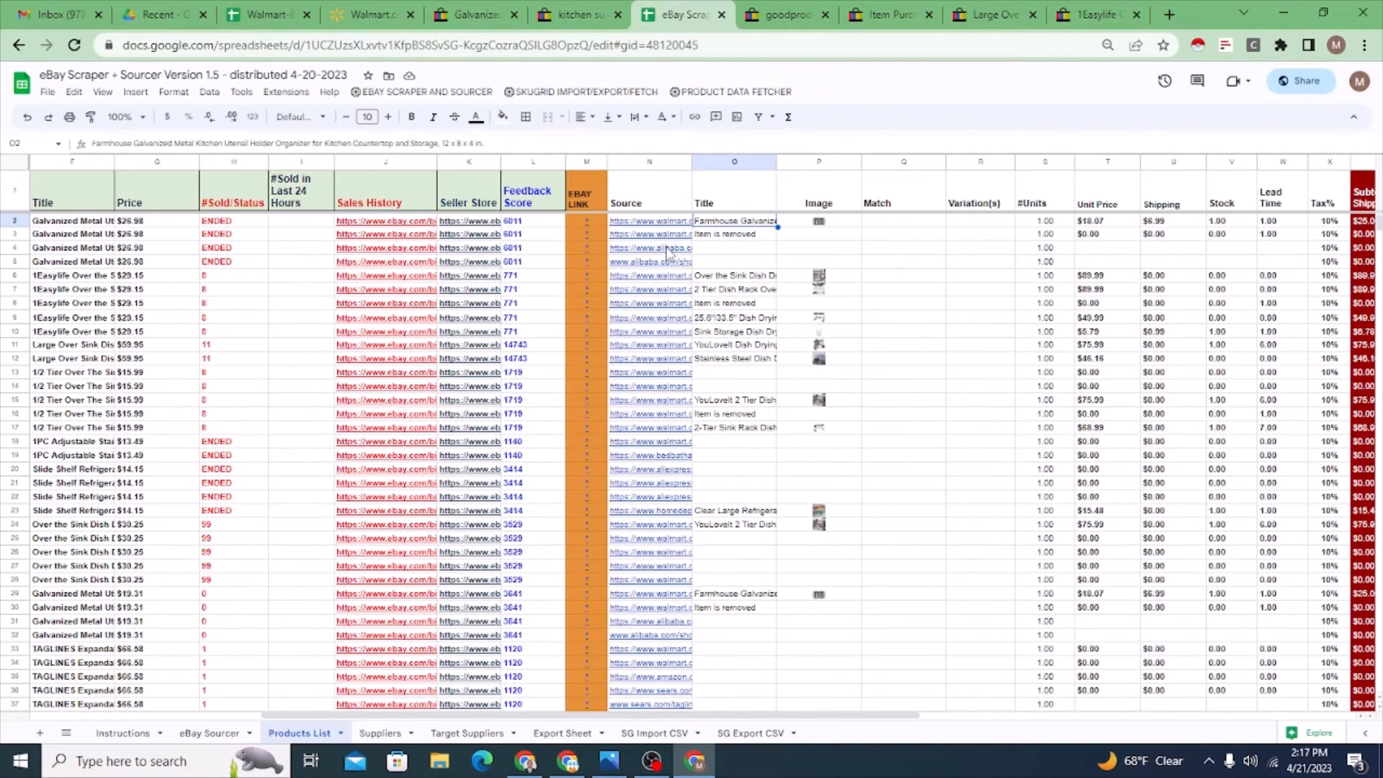
pyautogui.moveTo(670, 254)
pyautogui.scroll(-4, 728, 565)
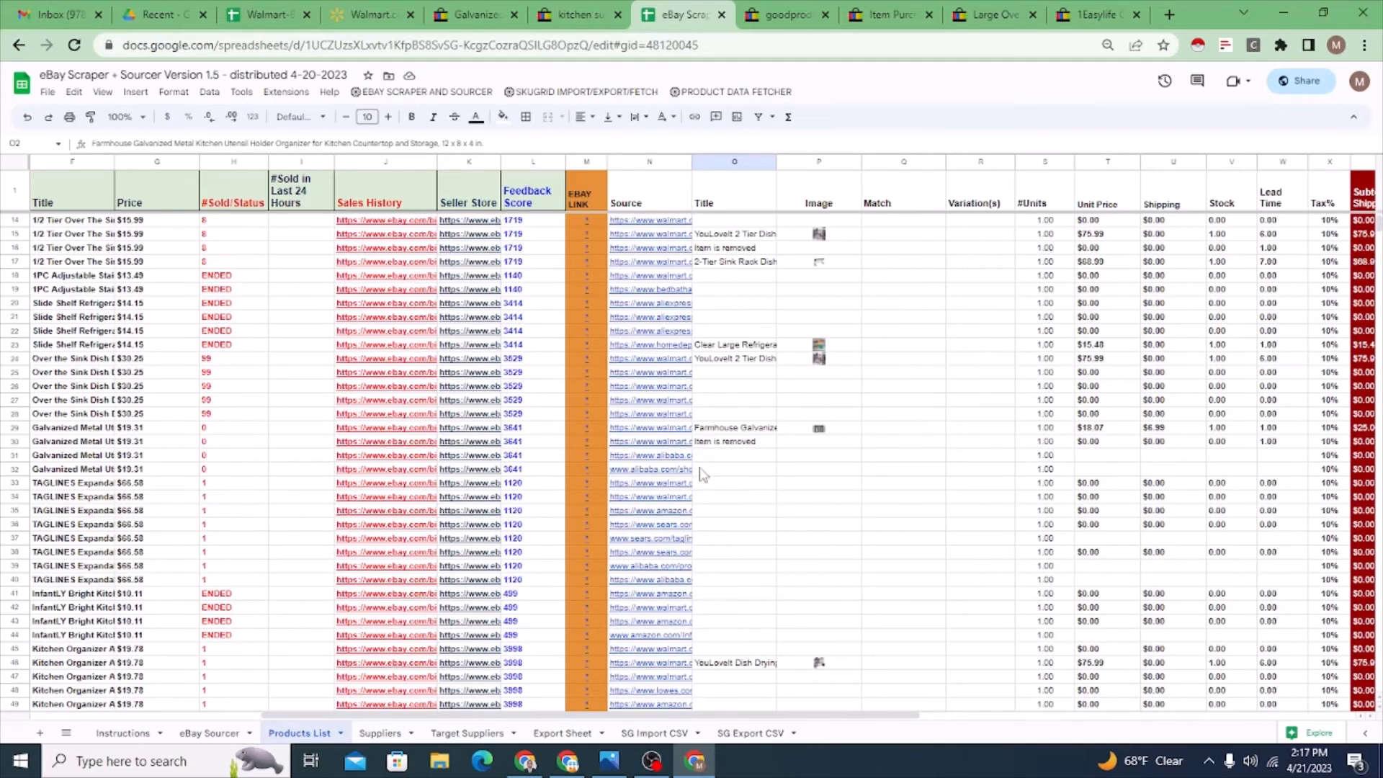
pyautogui.scroll(4, 710, 380)
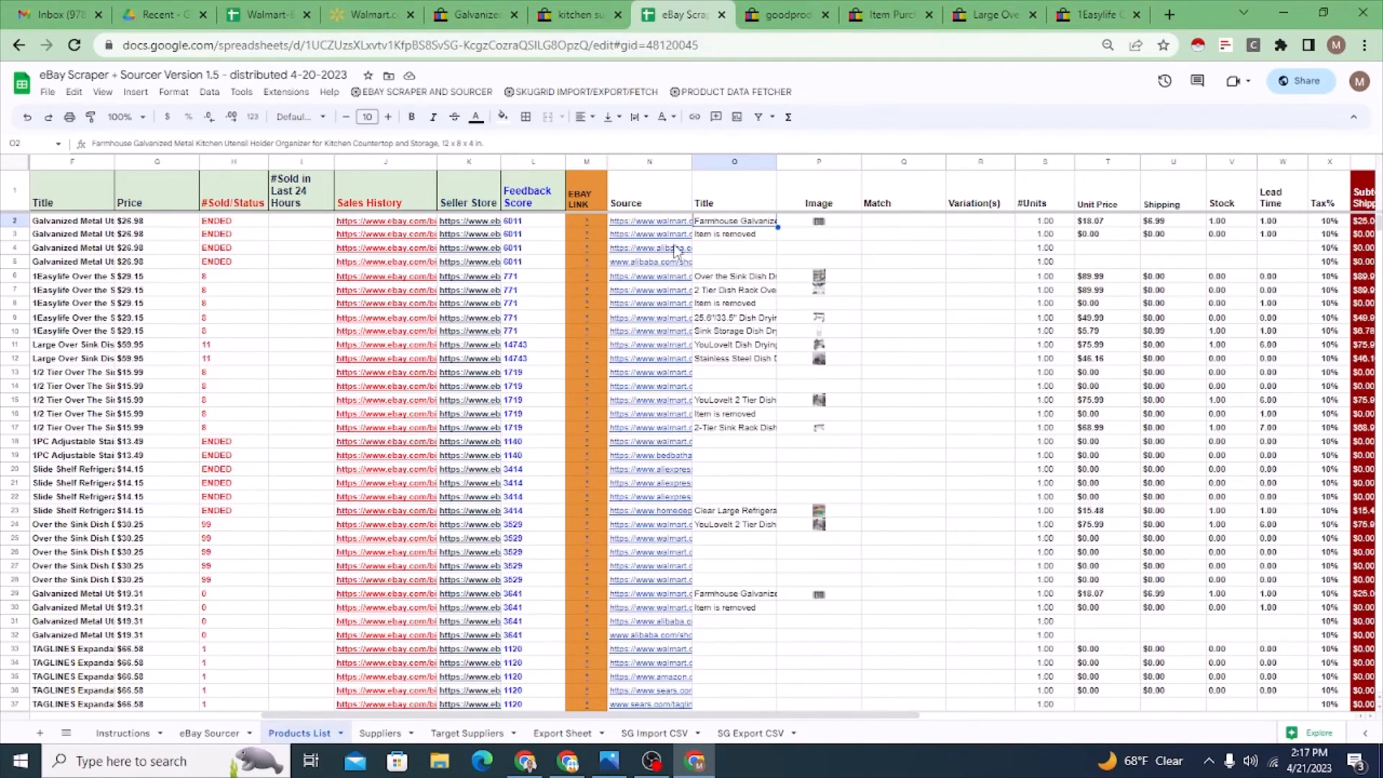
pyautogui.moveTo(673, 262)
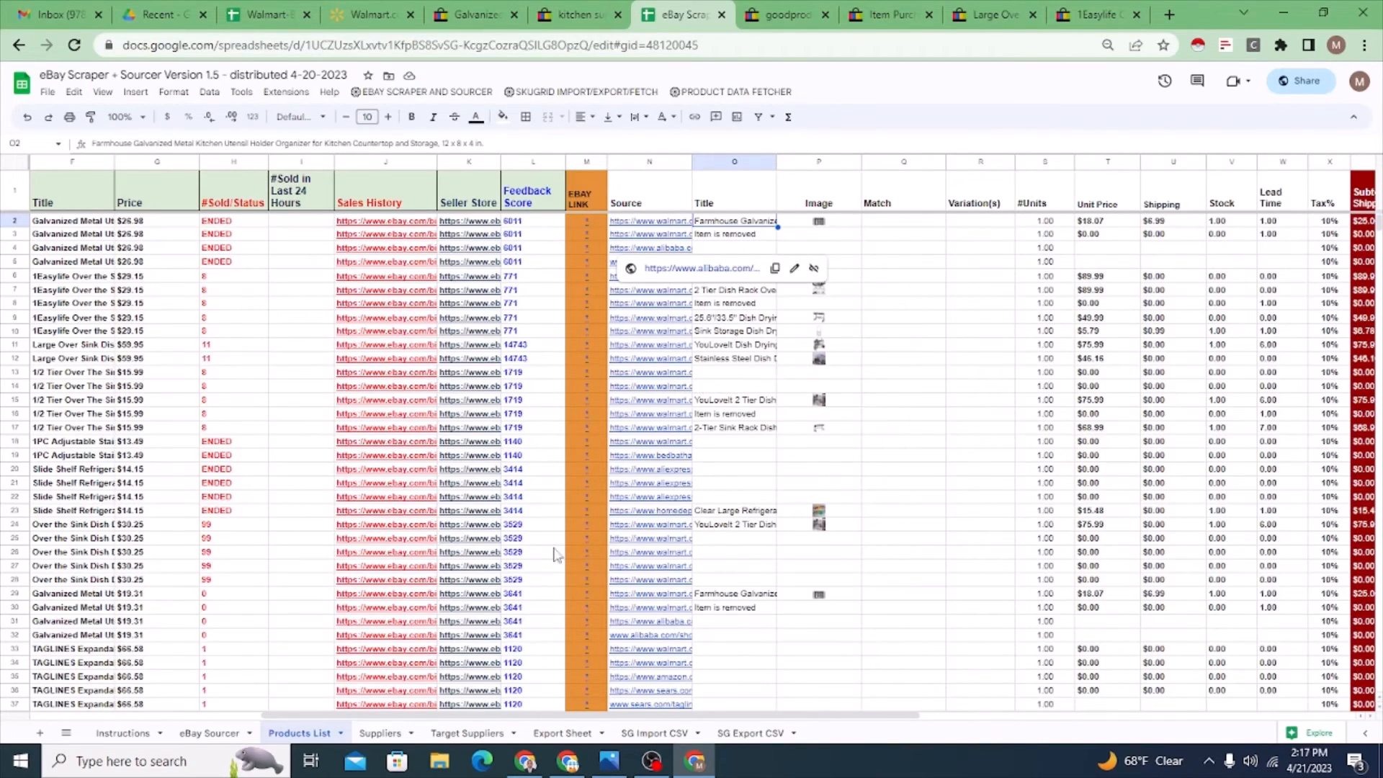
# Step: Look through the fetched supplier titles, images and prices down to the last filled row of the Products List
pyautogui.moveTo(644, 571)
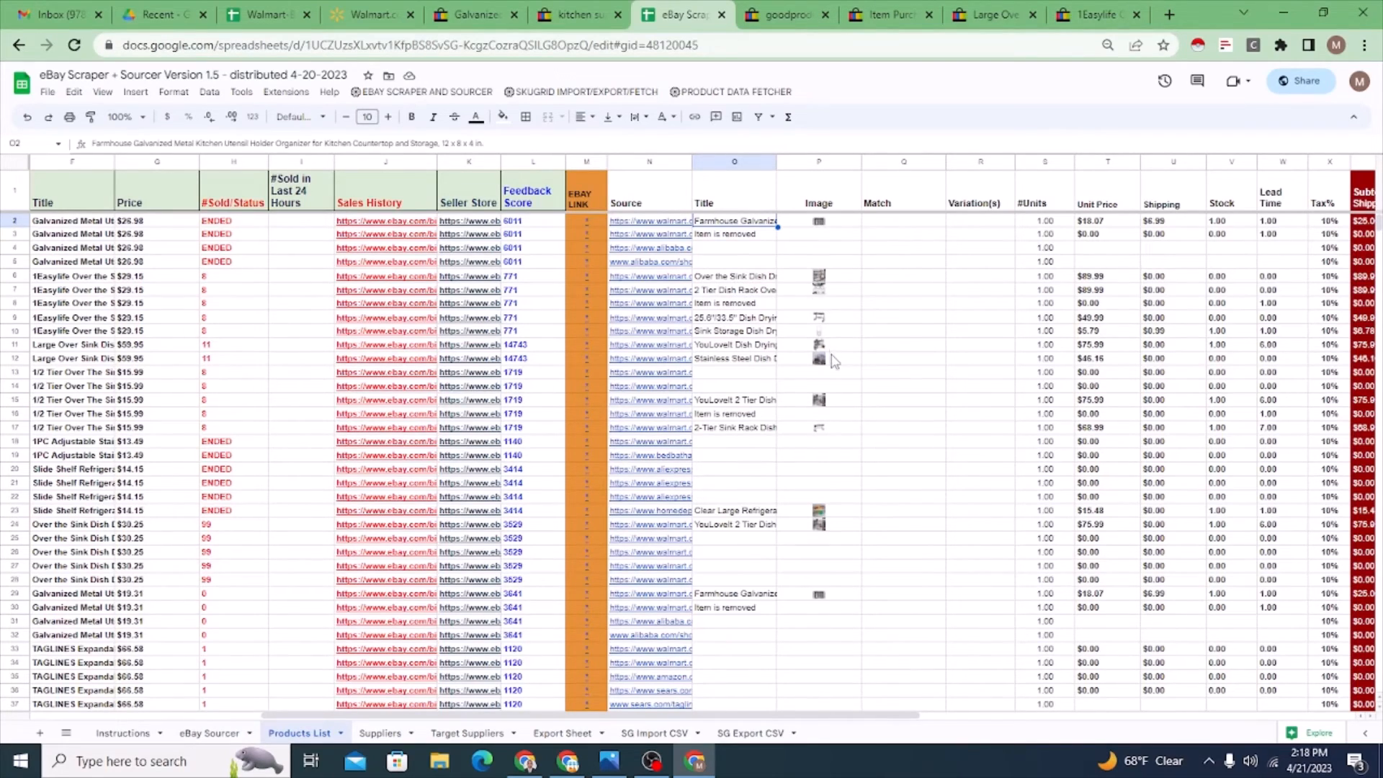
pyautogui.scroll(-4, 806, 447)
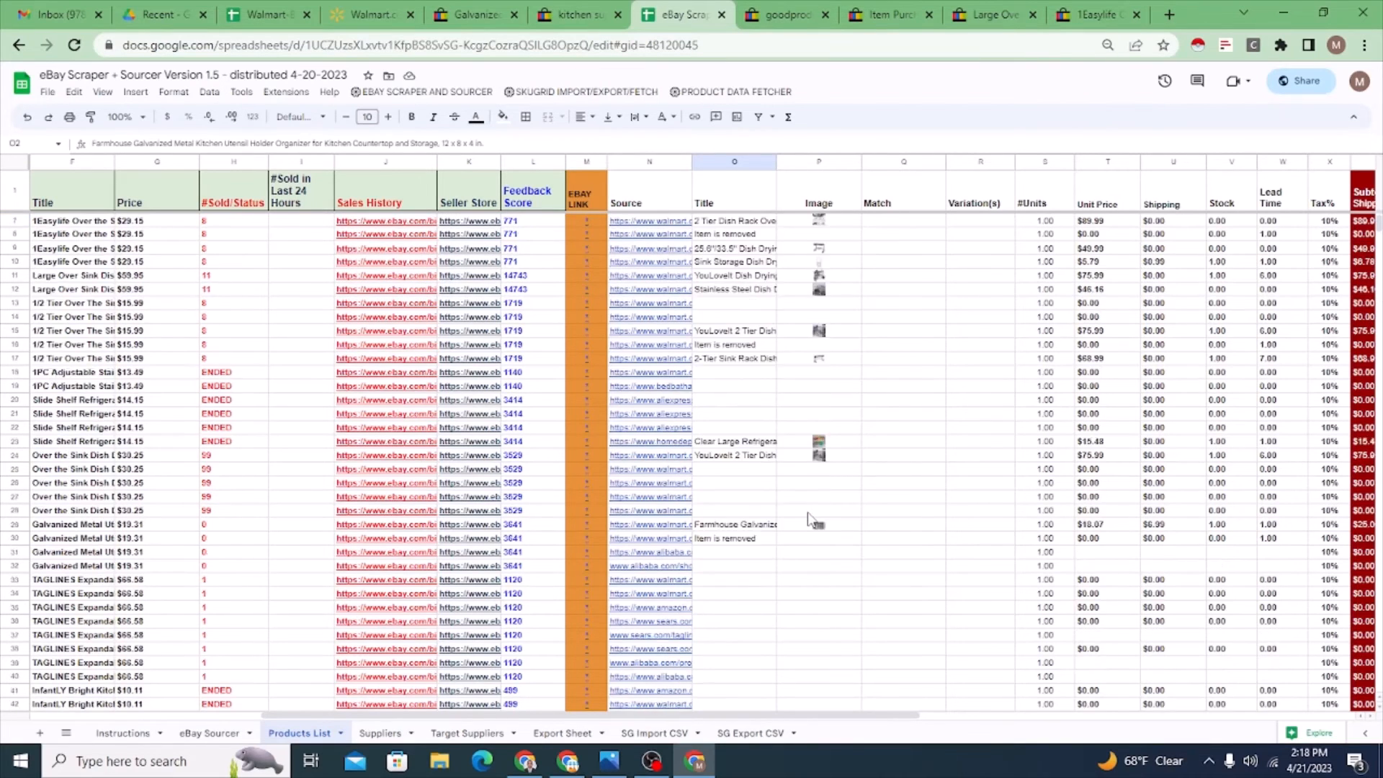
pyautogui.scroll(-3, 784, 537)
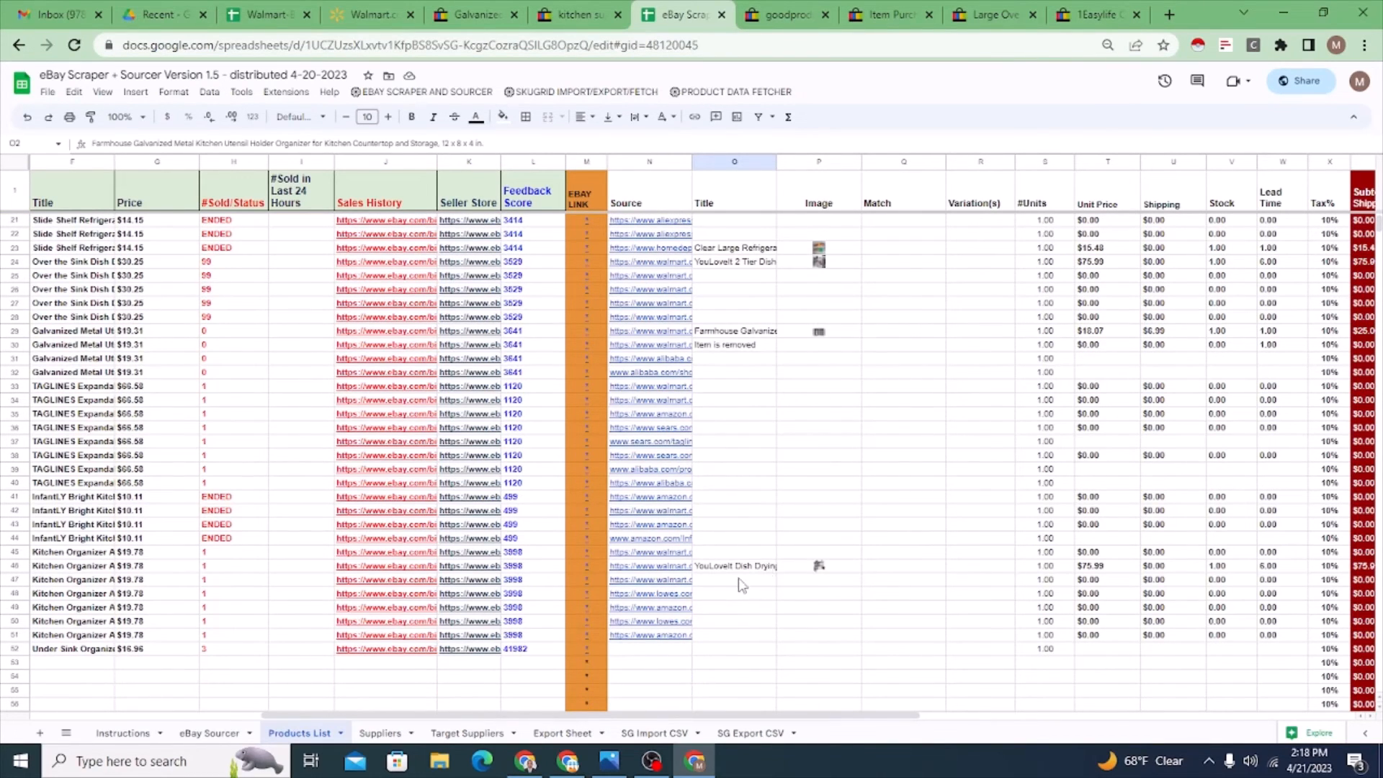
pyautogui.scroll(5, 805, 582)
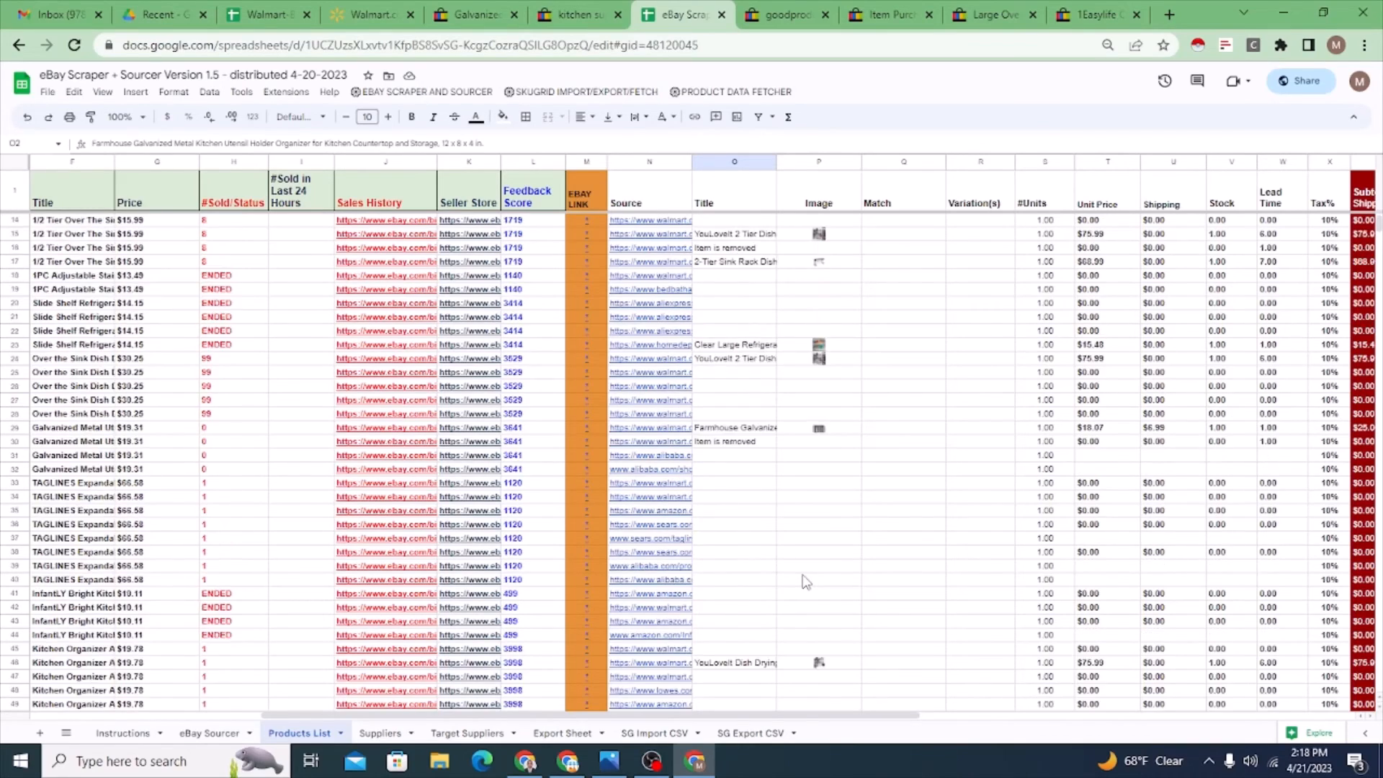
# Step: Examine the supplier cost, fee, payout, profit and ROI columns, and select the highlighted ROI in row 10
pyautogui.moveTo(811, 717); pyautogui.dragTo(1210, 692)
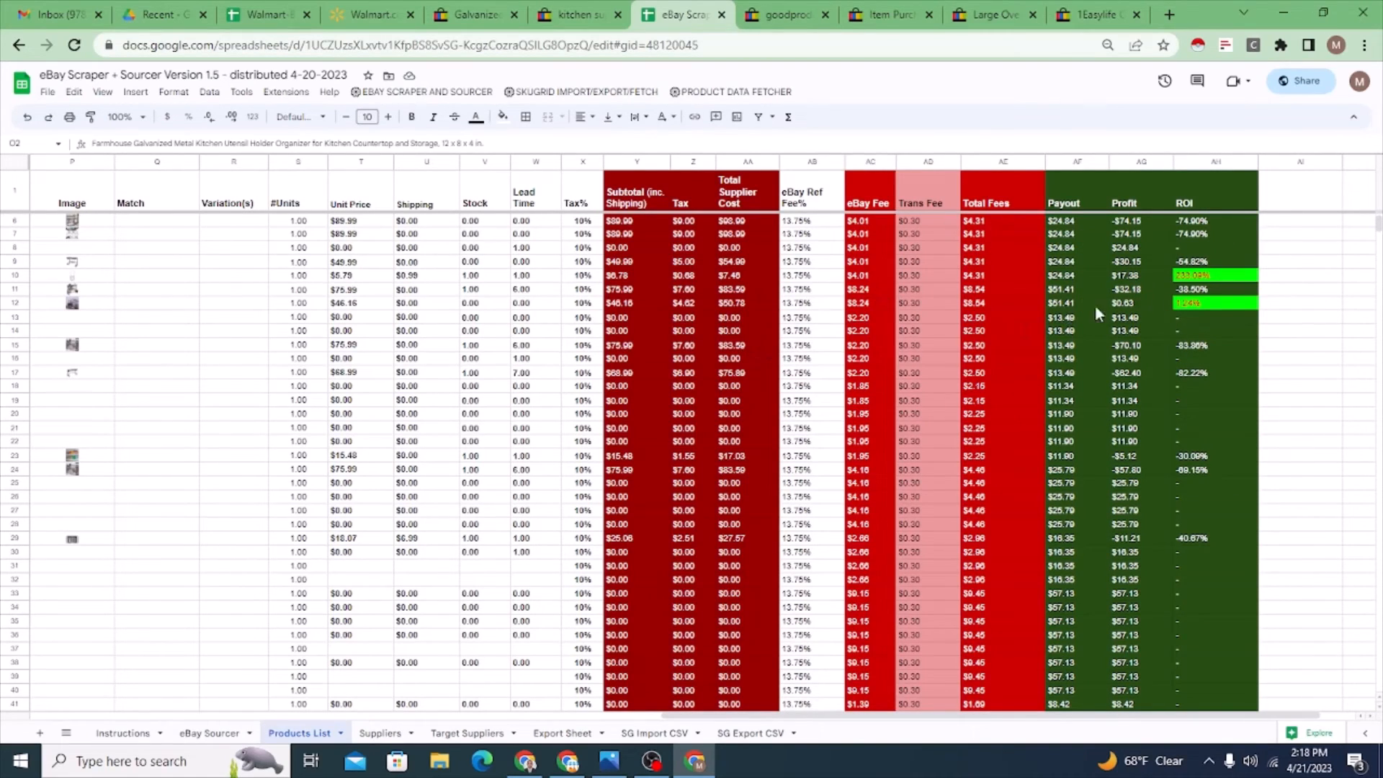
pyautogui.scroll(2, 1208, 320)
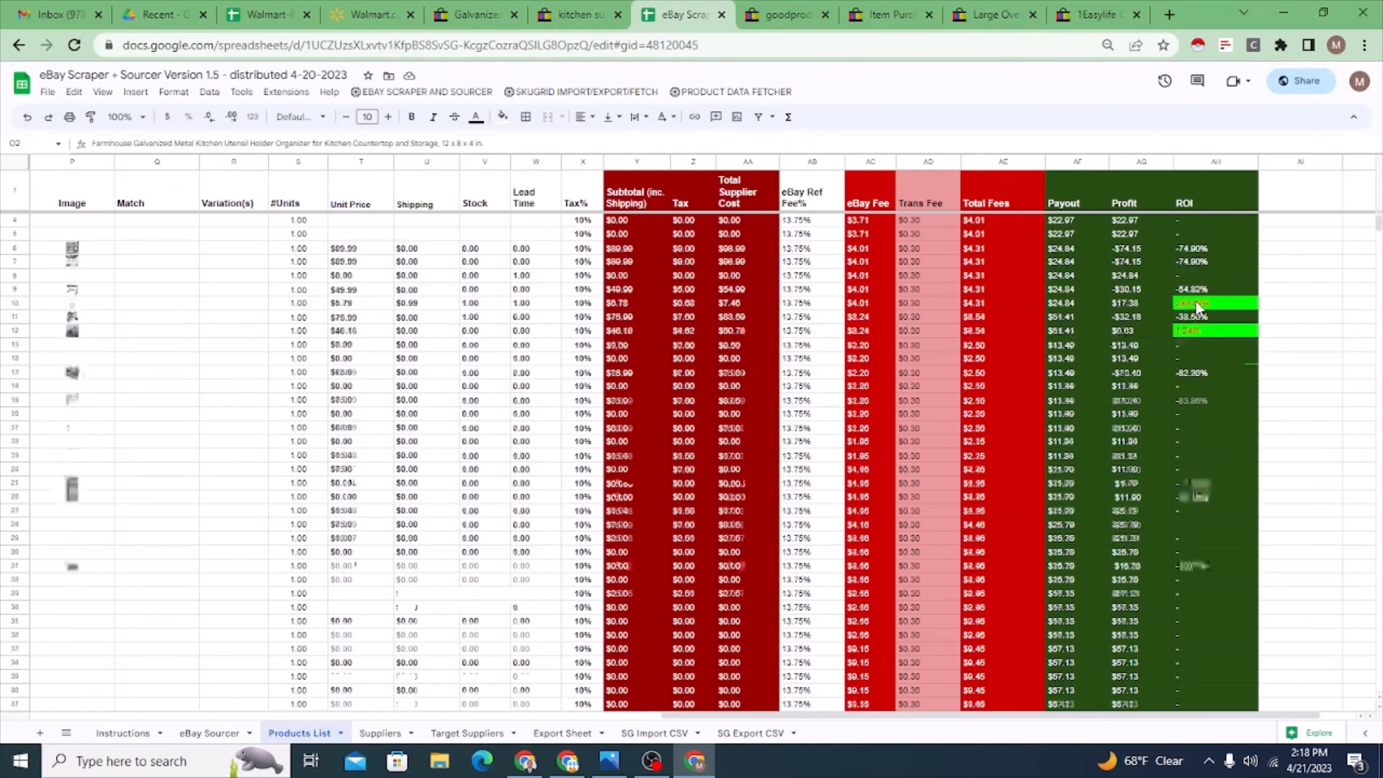
pyautogui.click(1187, 331)
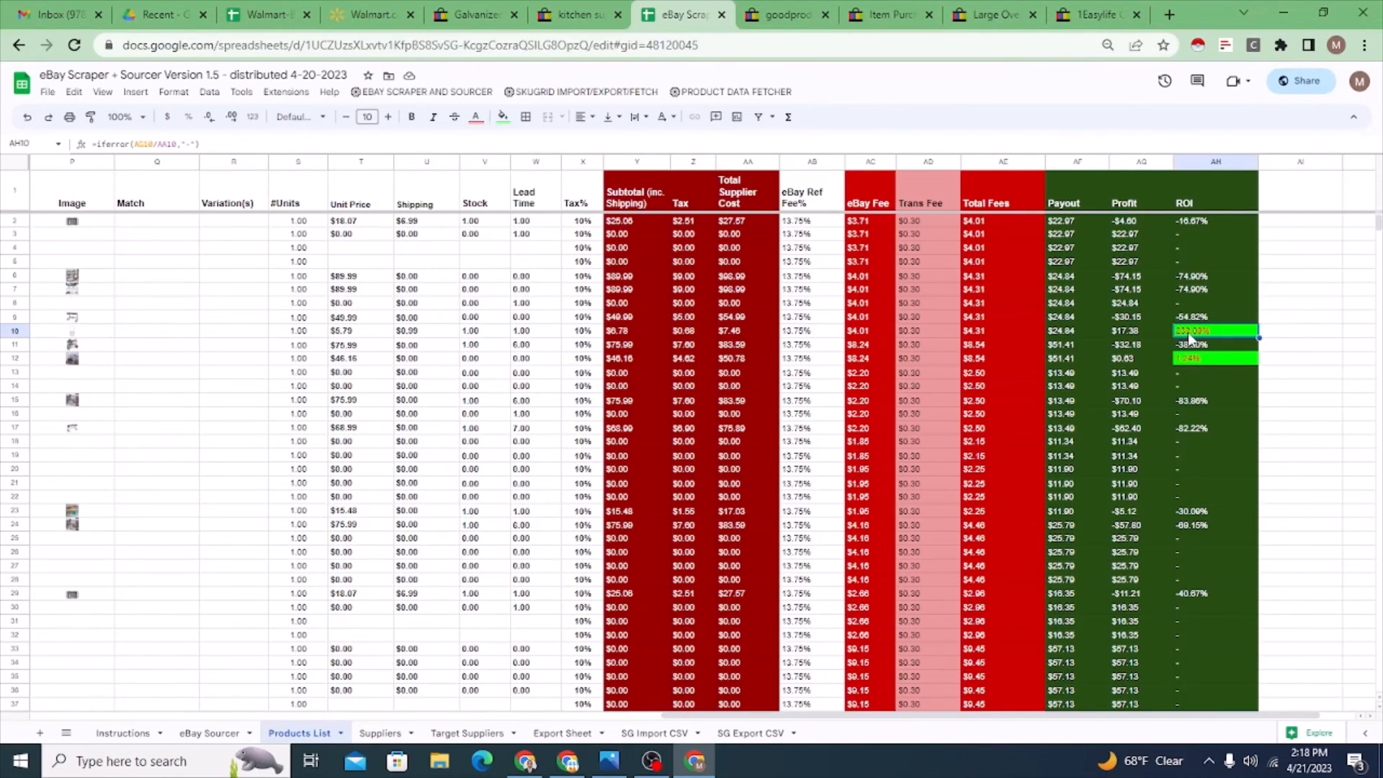
# Step: Trace row 10 back from its ROI past the supplier data to the eBay price and #Sold/Status cells
pyautogui.press('Left')
pyautogui.press('Left')
pyautogui.press('Left')
pyautogui.press('Left')
pyautogui.press('Left')
pyautogui.press('Left')
pyautogui.press('Left')
pyautogui.press('Left')
pyautogui.press('Left')
pyautogui.press('Left')
pyautogui.press('Left')
pyautogui.press('Left')
pyautogui.press('Left')
pyautogui.press('Left')
pyautogui.press('Left')
pyautogui.press('Left')
pyautogui.press('Left')
pyautogui.press('Left')
pyautogui.press('Left')
pyautogui.press('Left')
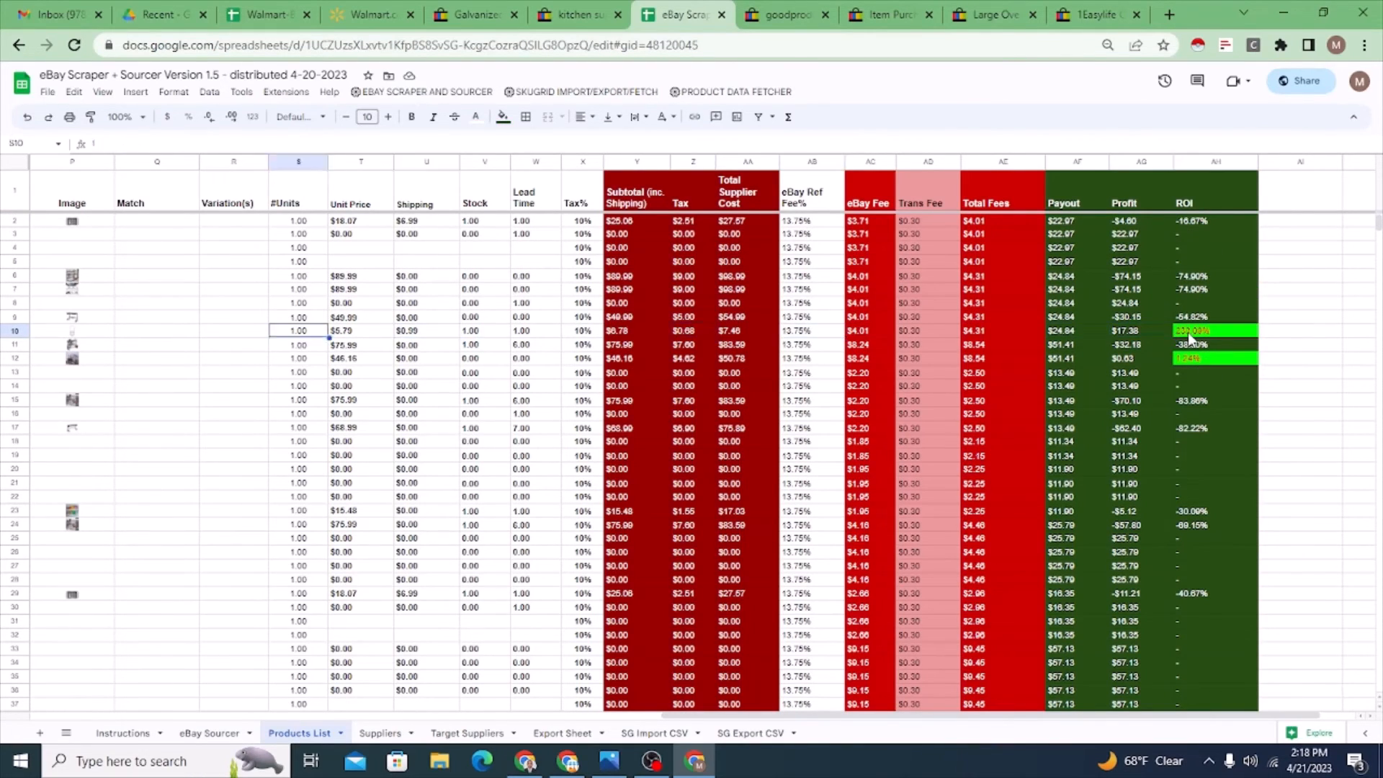
pyautogui.press('Left')
pyautogui.press('Left')
pyautogui.press('Left')
pyautogui.press('Left')
pyautogui.press('Right')
pyautogui.press('Right')
pyautogui.press('Right')
pyautogui.press('Right')
pyautogui.press('Right')
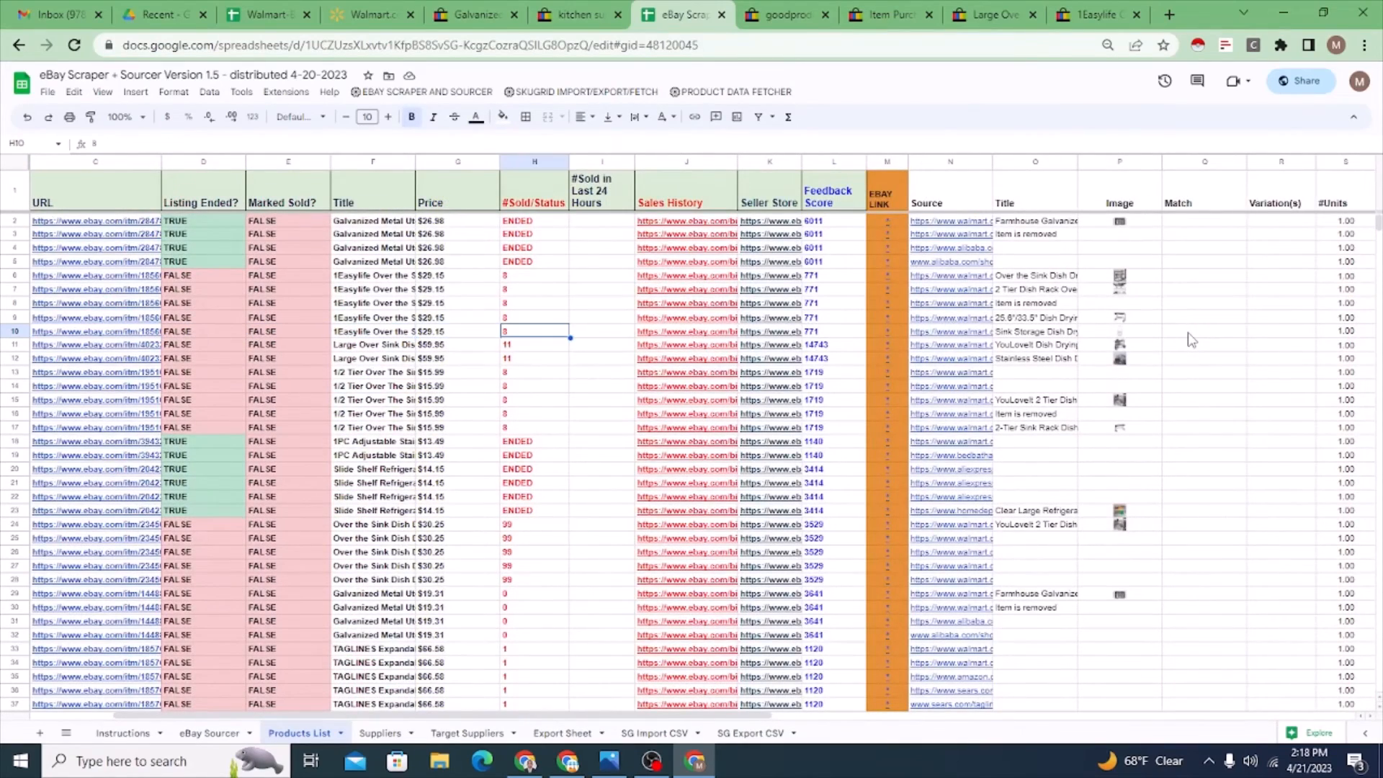
# Step: Follow row 10 from the eBay listing data across the supplier price and total cost to the eBay fees and payout
pyautogui.press('Right')
pyautogui.press('Left')
pyautogui.press('Left')
pyautogui.press('Right')
pyautogui.press('Right')
pyautogui.press('Right')
pyautogui.press('Right')
pyautogui.press('Right')
pyautogui.press('Right')
pyautogui.press('Right')
pyautogui.press('Right')
pyautogui.press('Right')
pyautogui.press('Right')
pyautogui.press('Right')
pyautogui.press('Right')
pyautogui.press('Right')
pyautogui.press('Right')
pyautogui.press('Right')
pyautogui.press('Right')
pyautogui.press('Right')
pyautogui.press('Right')
pyautogui.press('Right')
pyautogui.press('Right')
pyautogui.press('Right')
pyautogui.press('Right')
pyautogui.press('Right')
pyautogui.press('Right')
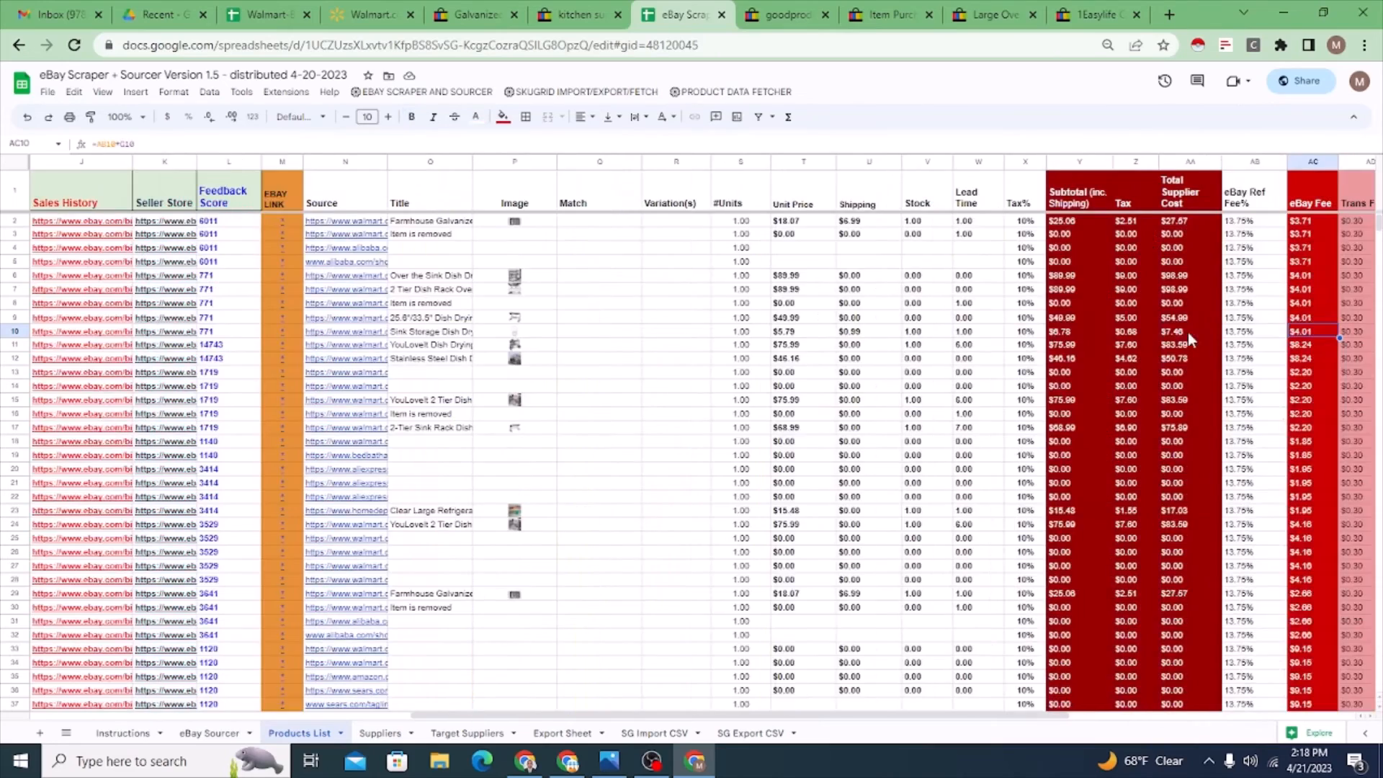
# Step: Go back along row 10 to the supplier's Title cell and read the full source title
pyautogui.press('Left')
pyautogui.press('Left')
pyautogui.press('Left')
pyautogui.press('Left')
pyautogui.press('Left')
pyautogui.press('Left')
pyautogui.press('Left')
pyautogui.press('Left')
pyautogui.press('Left')
pyautogui.press('Left')
pyautogui.press('Left')
pyautogui.press('Left')
pyautogui.press('Left')
pyautogui.press('Left')
pyautogui.press('Left')
pyautogui.press('Left')
pyautogui.press('Left')
pyautogui.press('Left')
pyautogui.press('Left')
pyautogui.press('Left')
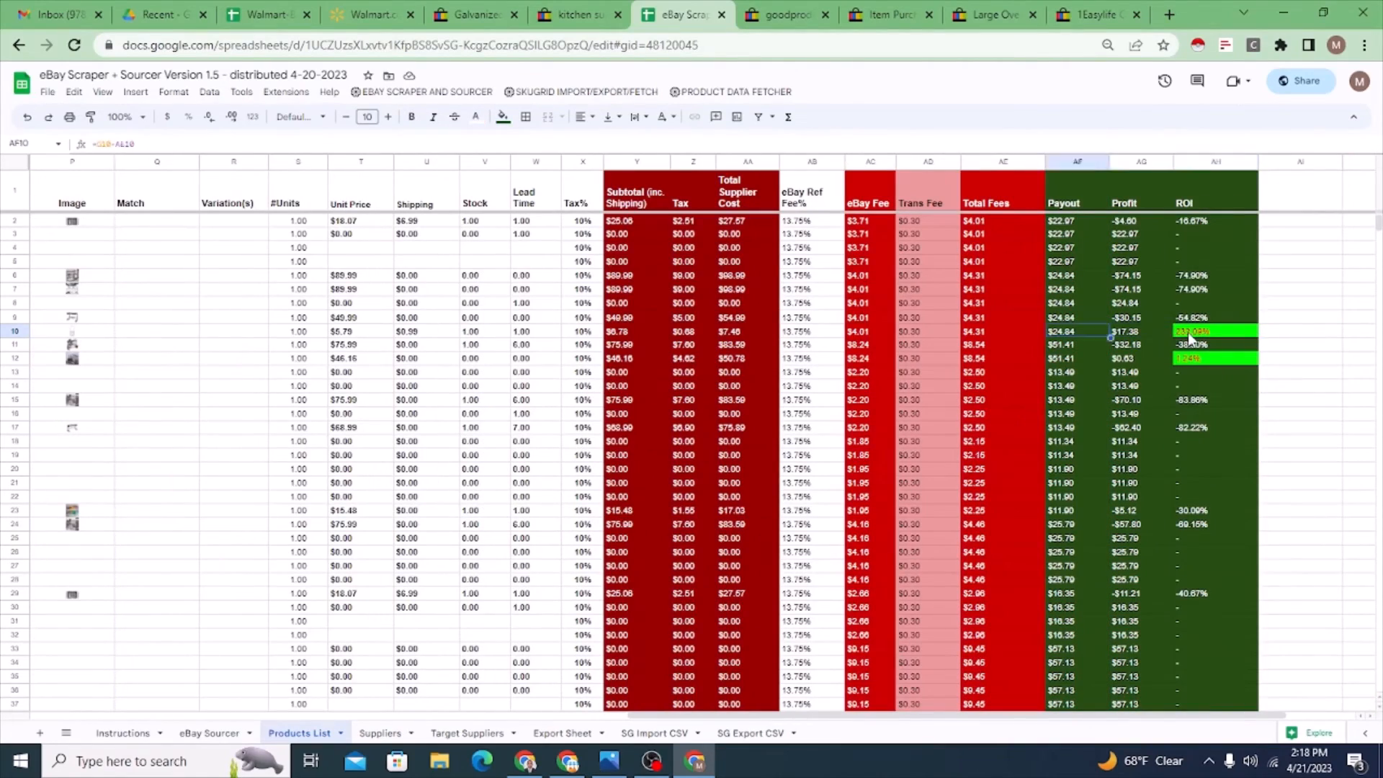
pyautogui.press('Left')
pyautogui.press('Left')
pyautogui.press('Right')
pyautogui.press('Right')
pyautogui.press('Right')
pyautogui.press('Right')
pyautogui.press('Right')
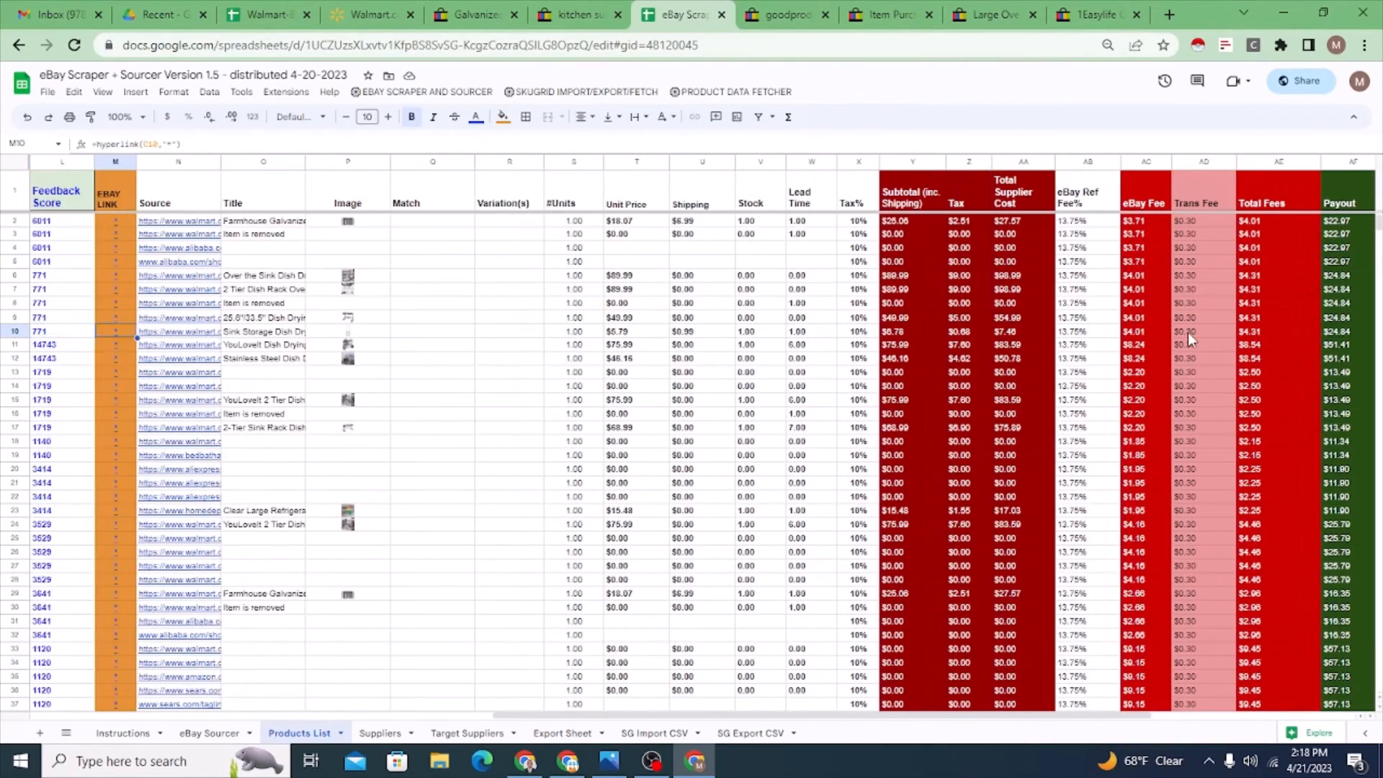
pyautogui.press('Left')
pyautogui.press('Left')
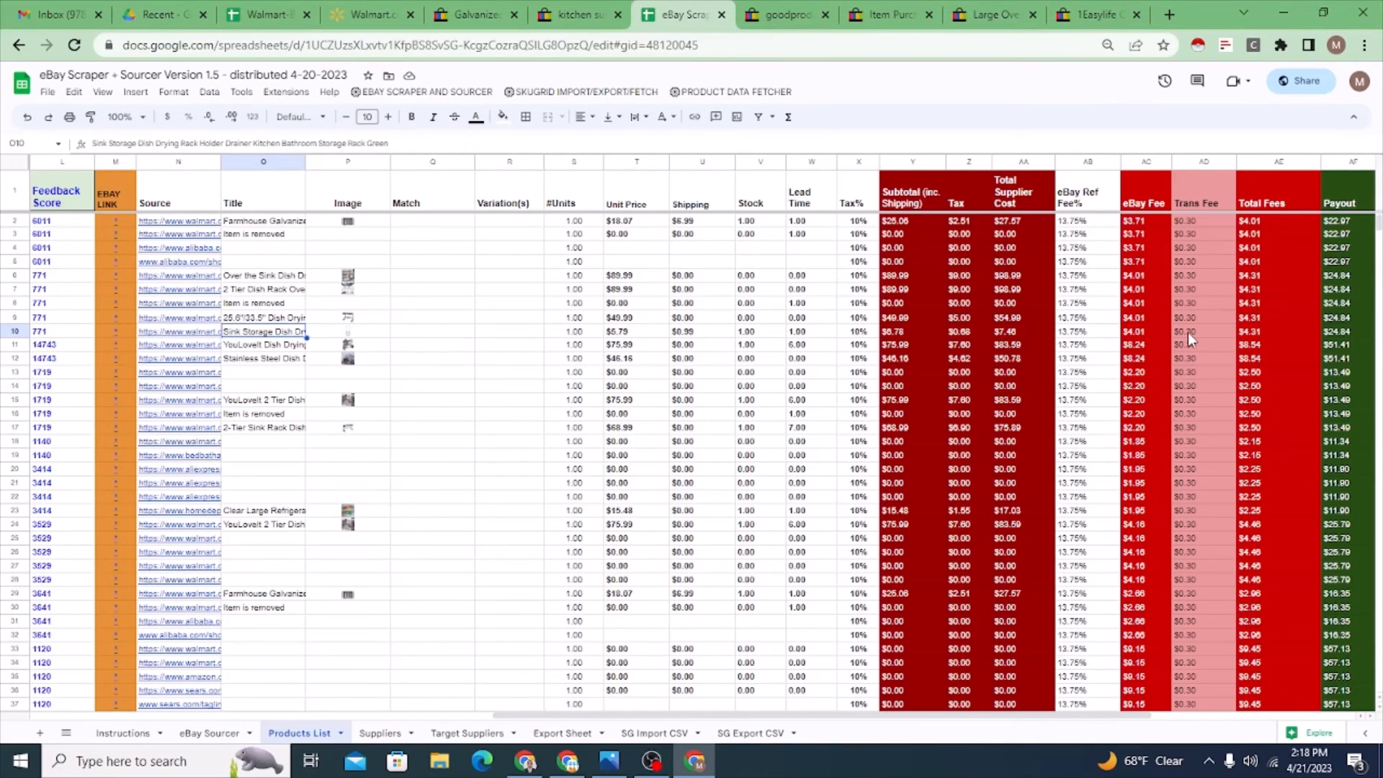
# Step: Check the eBay listing's Title cell in row 10 against the supplier's product title
pyautogui.press('Left')
pyautogui.press('Left')
pyautogui.press('Left')
pyautogui.press('Left')
pyautogui.press('Left')
pyautogui.press('Left')
pyautogui.press('Left')
pyautogui.press('Left')
pyautogui.press('Left')
pyautogui.press('Left')
pyautogui.press('Left')
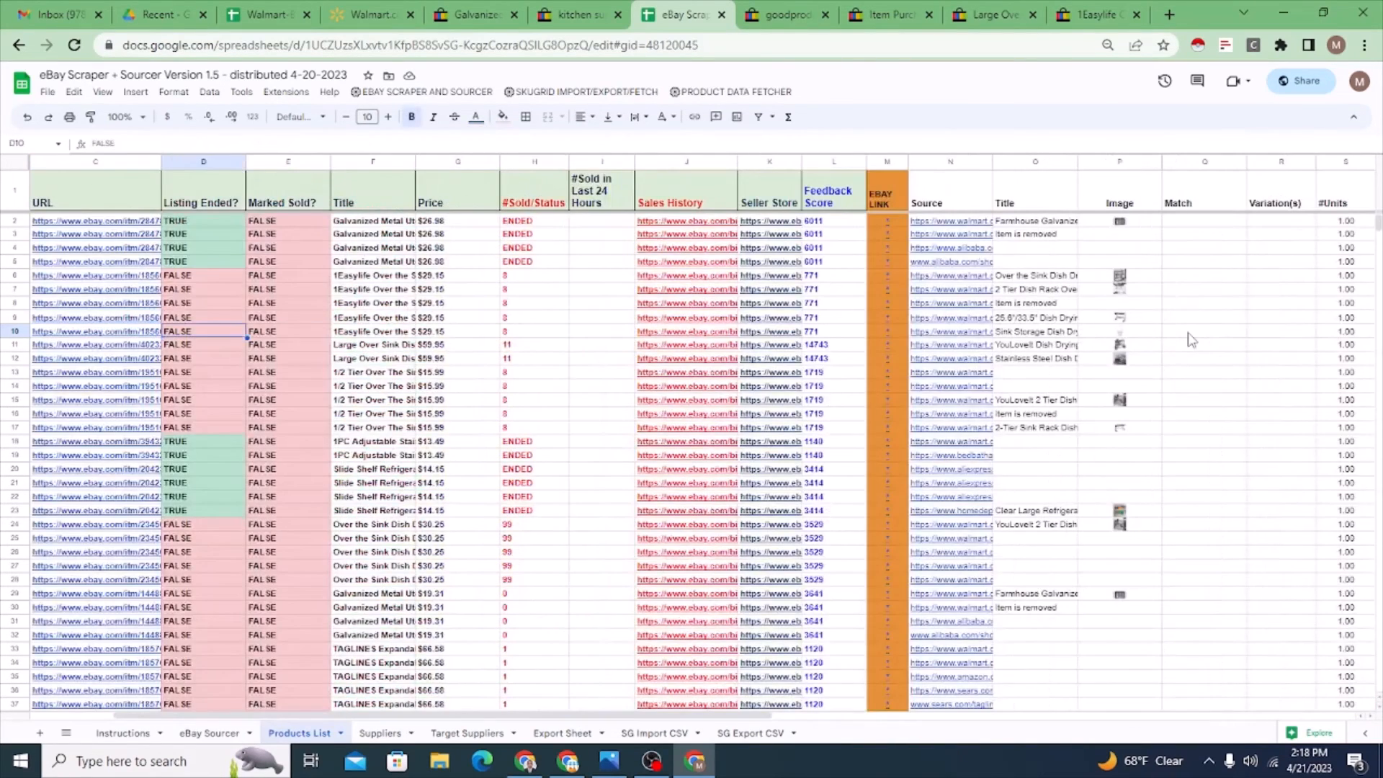
pyautogui.press('Right')
pyautogui.press('Right')
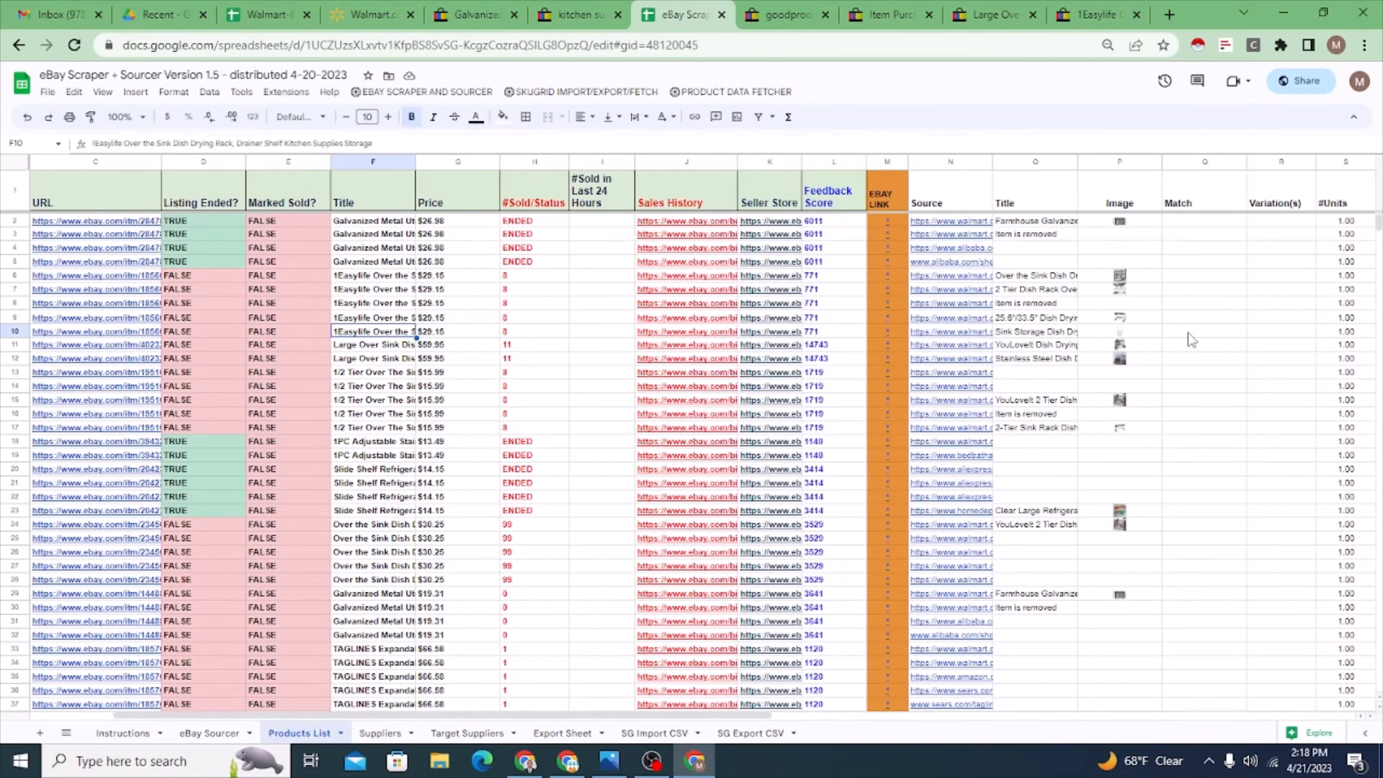
# Step: Review row 10 from the eBay price through the supplier price, costs and fees to its profit and ROI
pyautogui.press('Right')
pyautogui.press('Right')
pyautogui.press('Right')
pyautogui.press('Right')
pyautogui.press('Right')
pyautogui.press('Right')
pyautogui.press('Right')
pyautogui.press('Right')
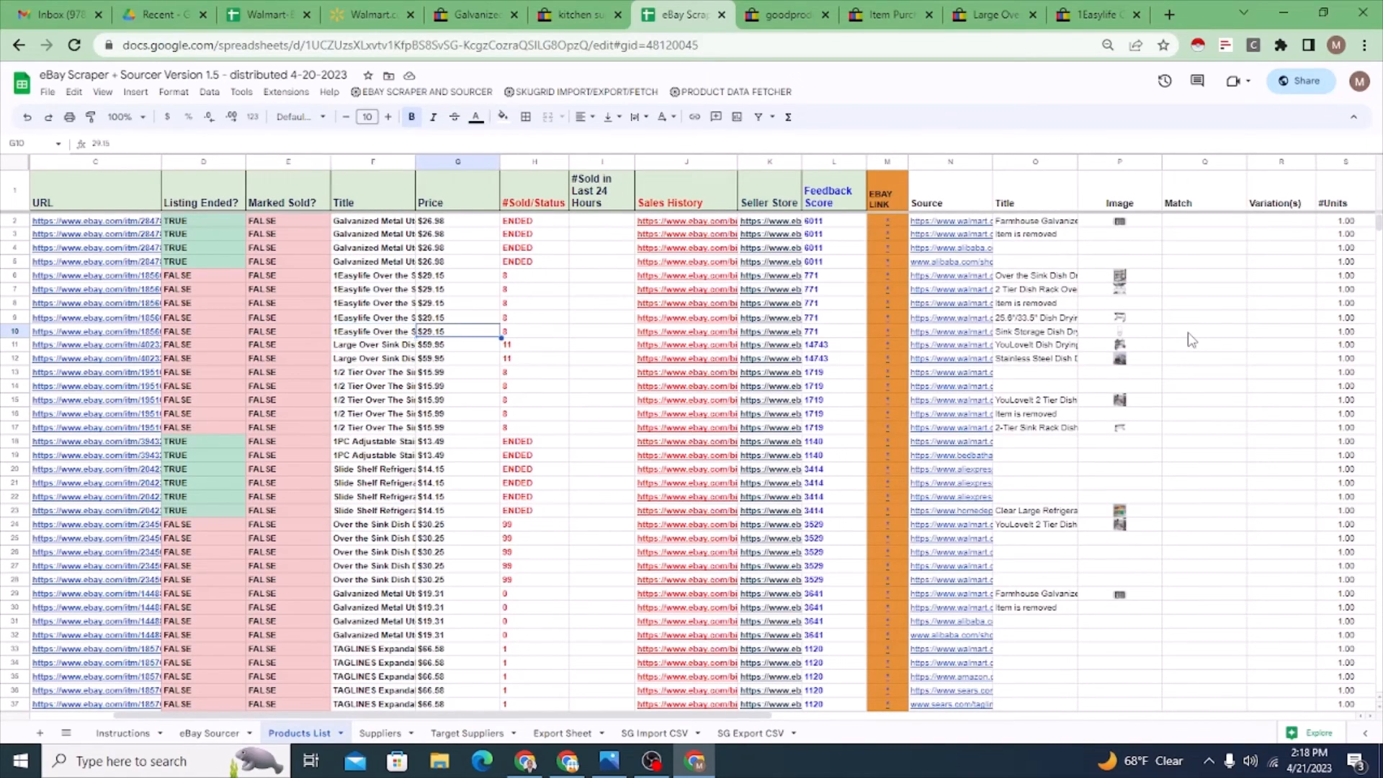
pyautogui.press('Right')
pyautogui.press('Right')
pyautogui.press('Right')
pyautogui.press('Right')
pyautogui.press('Right')
pyautogui.press('Right')
pyautogui.press('Right')
pyautogui.press('Right')
pyautogui.press('Right')
pyautogui.press('Right')
pyautogui.press('Right')
pyautogui.press('Right')
pyautogui.press('Right')
pyautogui.press('Right')
pyautogui.press('Right')
pyautogui.press('Right')
pyautogui.press('Right')
pyautogui.press('Right')
pyautogui.press('Right')
pyautogui.press('Right')
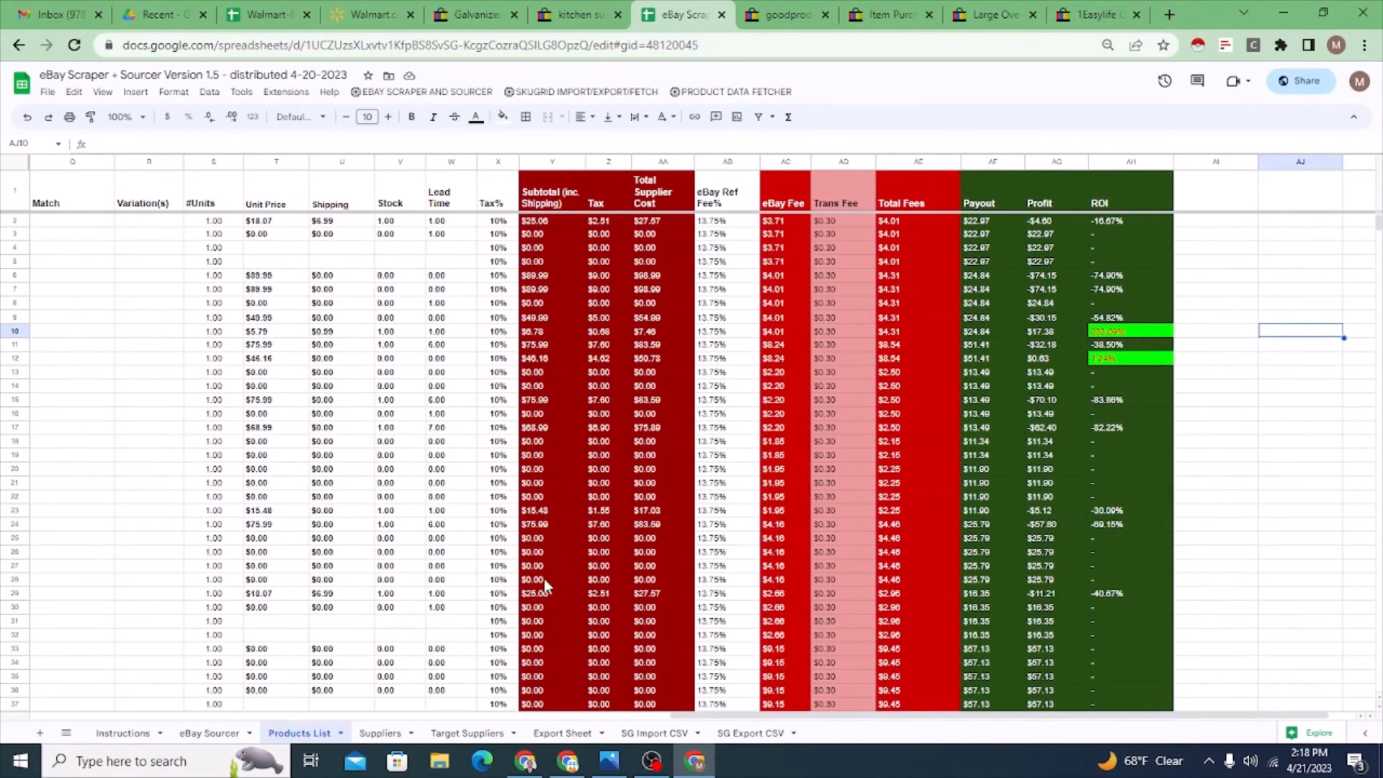
# Step: Glance at the eBay Sourcer sheet, return to the Products List and review the Product Data Fetcher commands
pyautogui.click(204, 736)
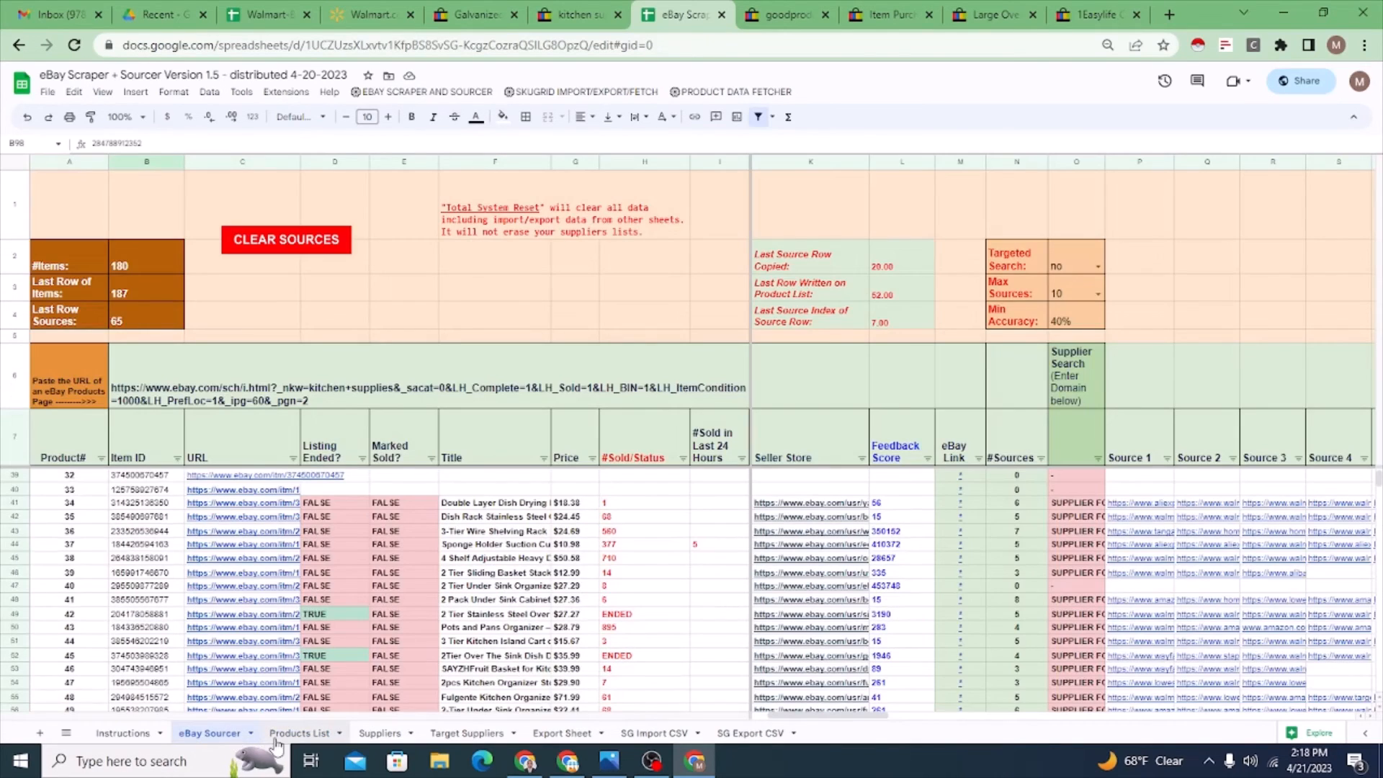
pyautogui.click(296, 735)
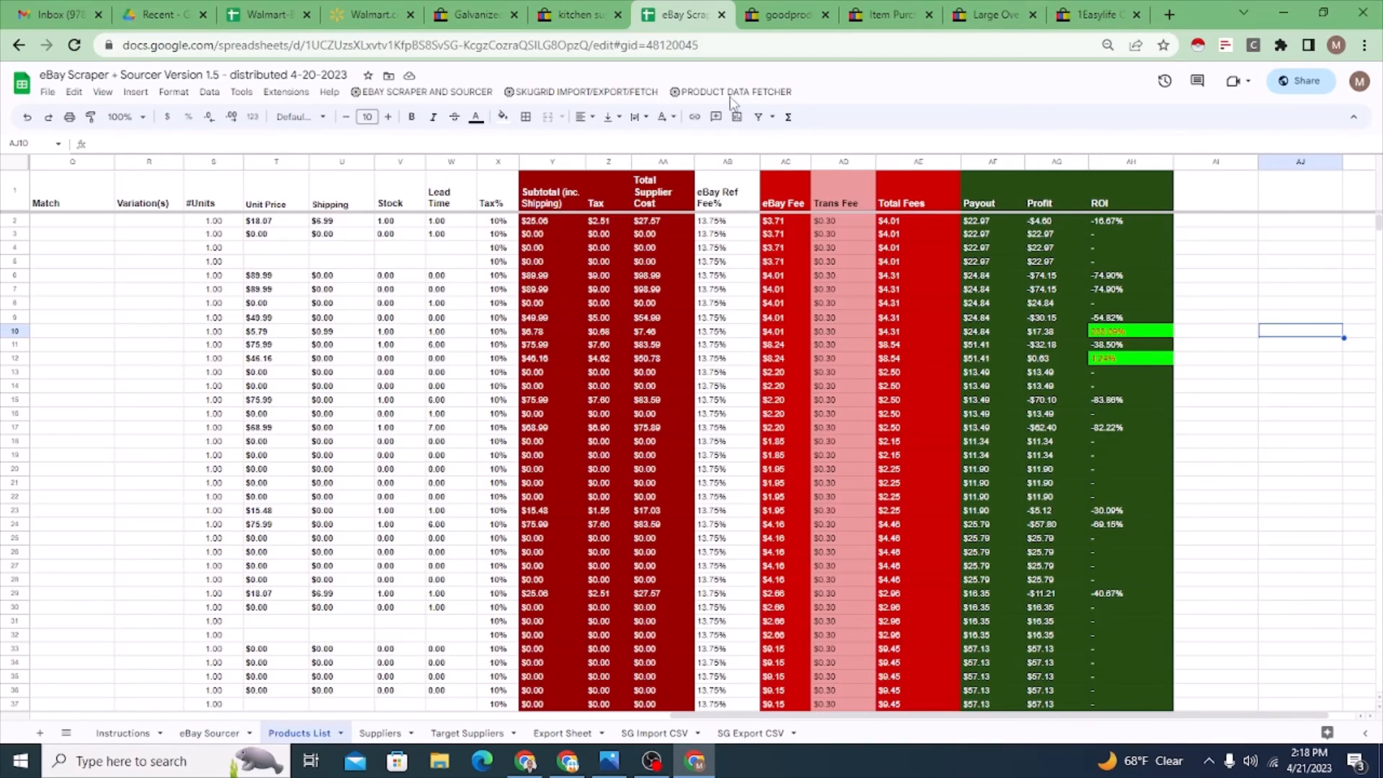
pyautogui.click(733, 92)
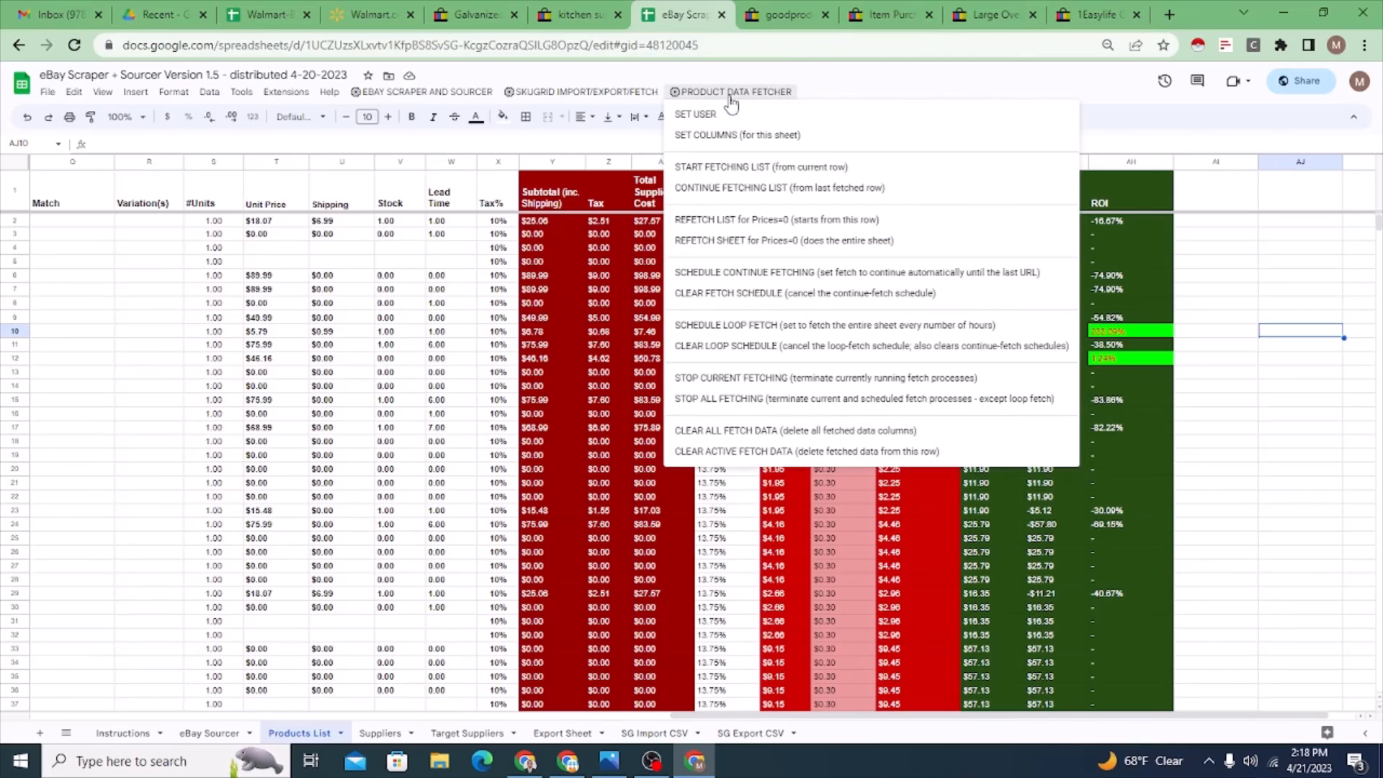
# Step: Review the eBay Sourcer sheet from its first item, including the clear and reset controls and the Sales History column
pyautogui.click(206, 735)
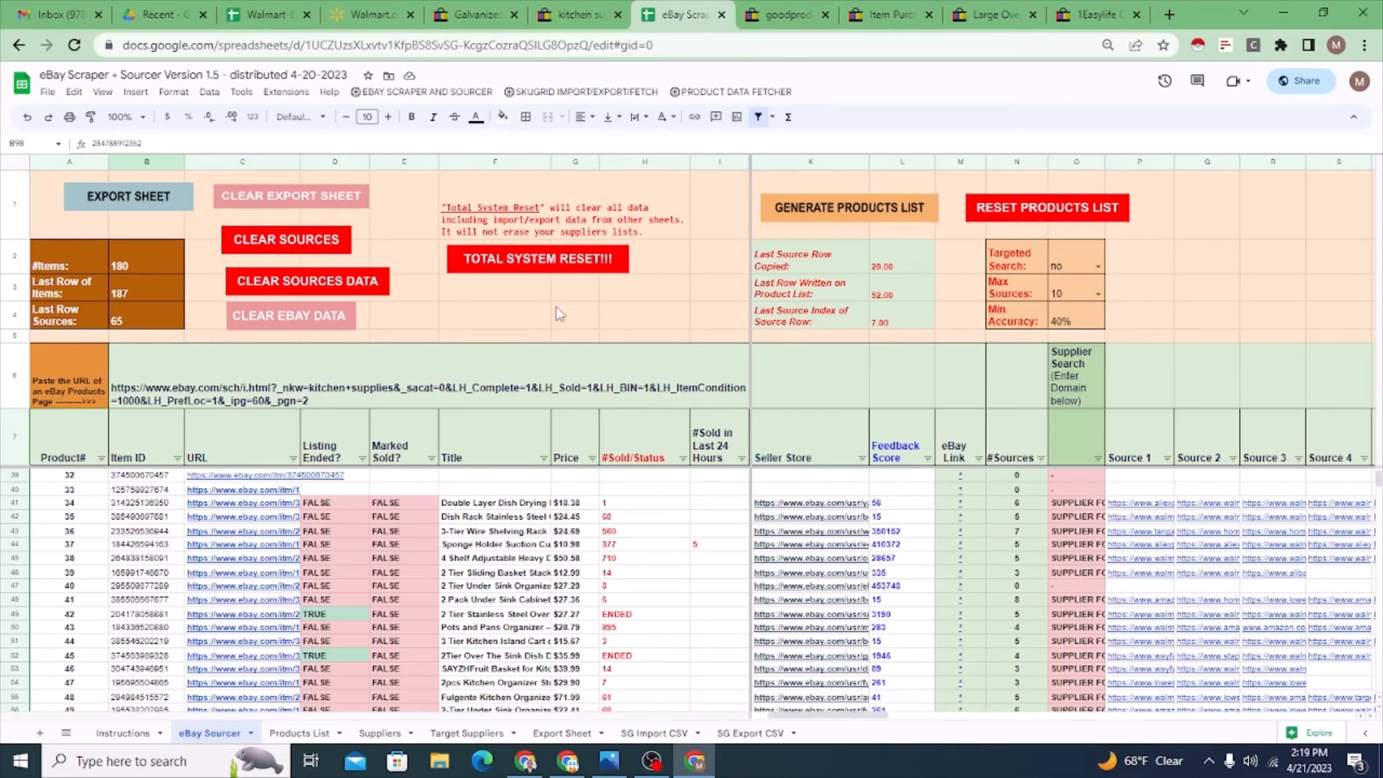
pyautogui.scroll(7, 852, 638)
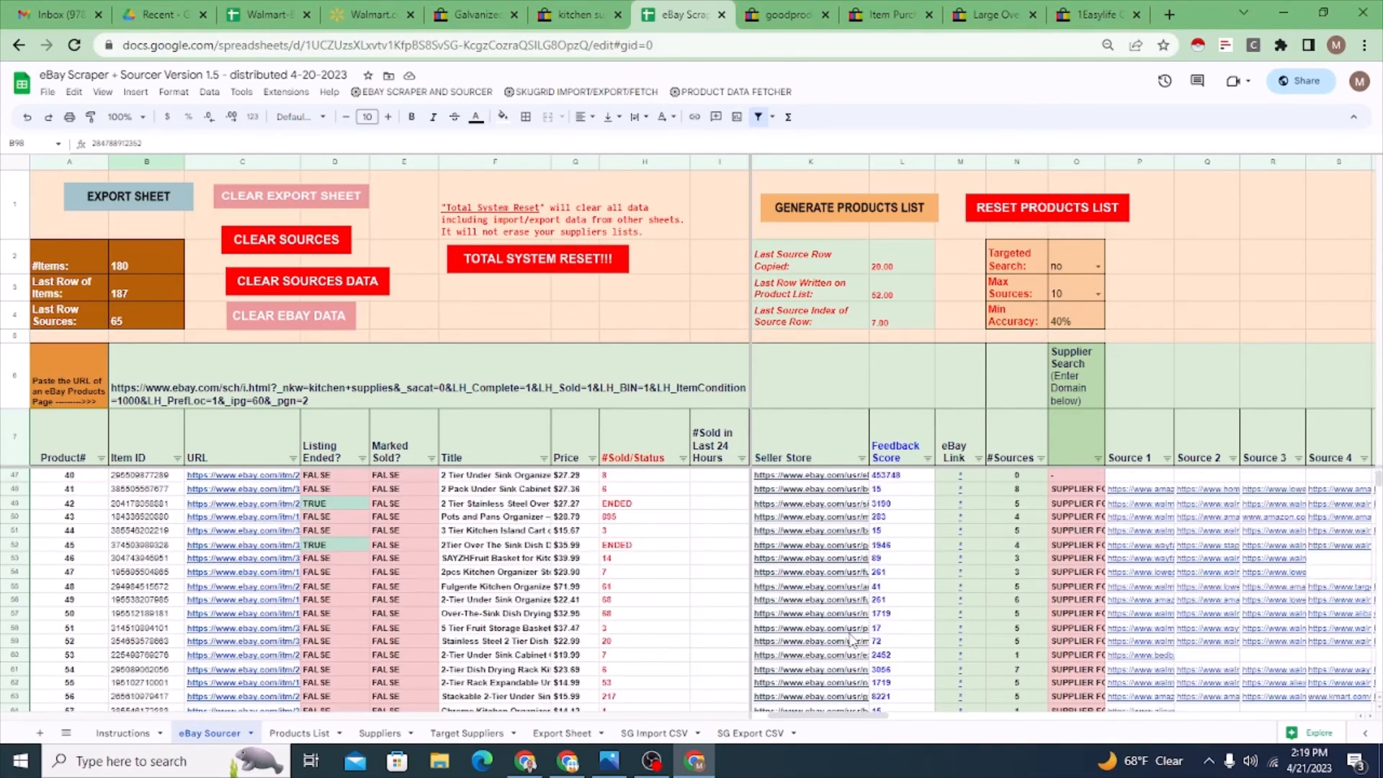
pyautogui.scroll(4, 595, 391)
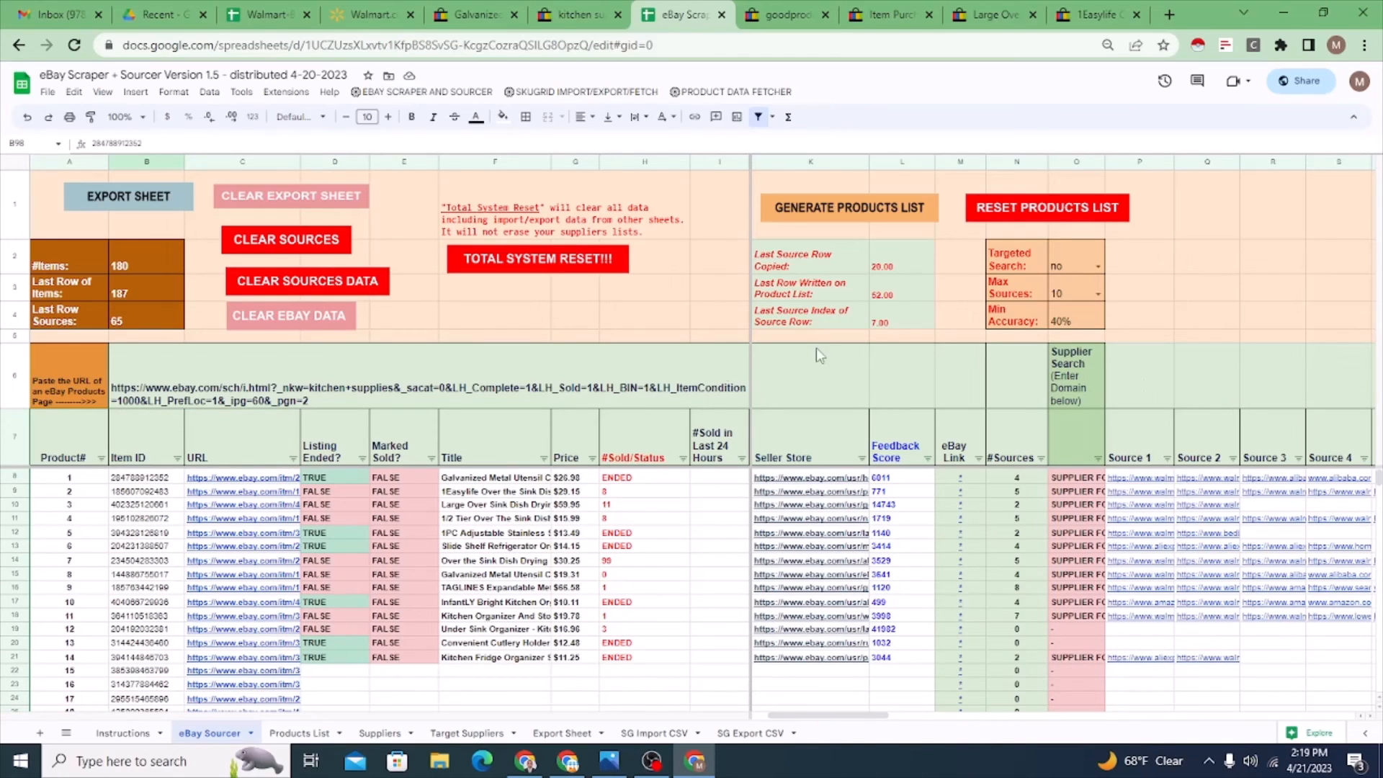
pyautogui.click(482, 323)
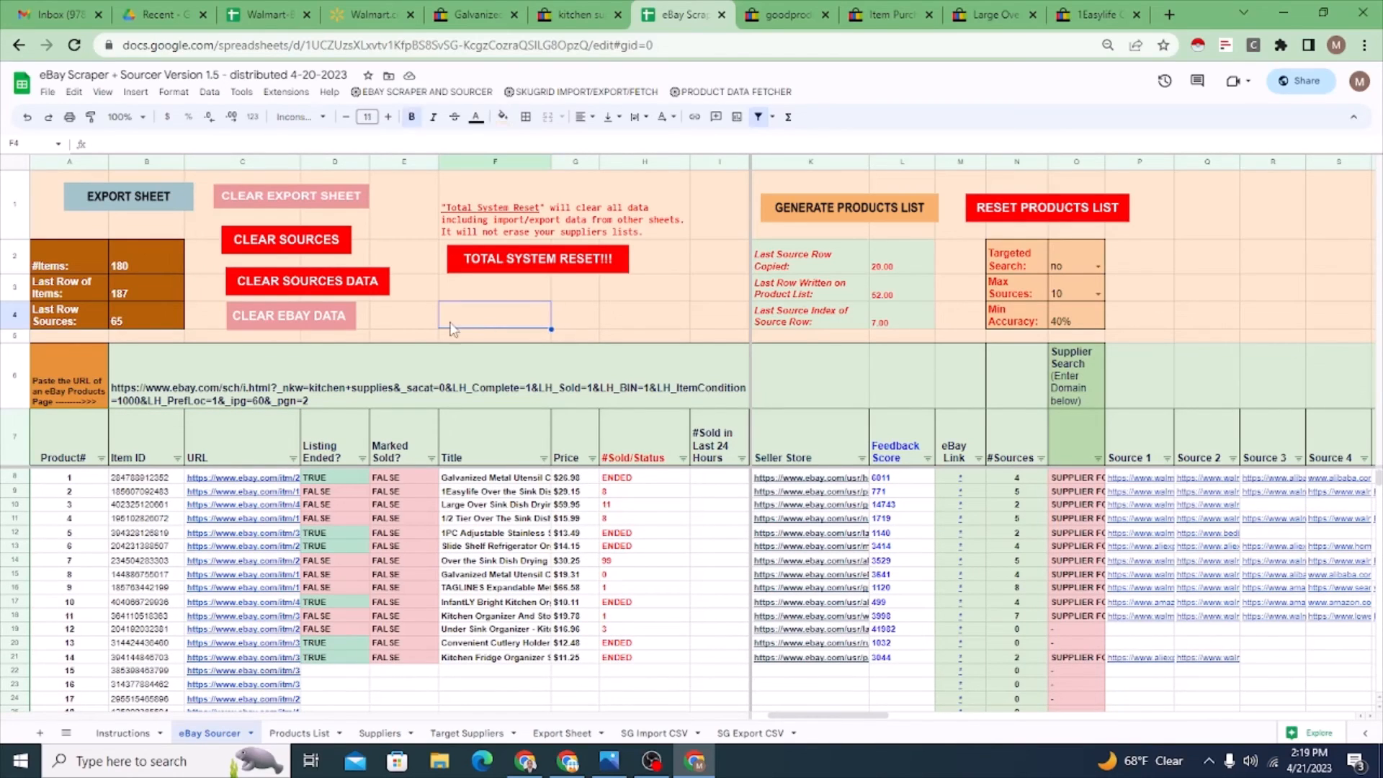
pyautogui.click(414, 318)
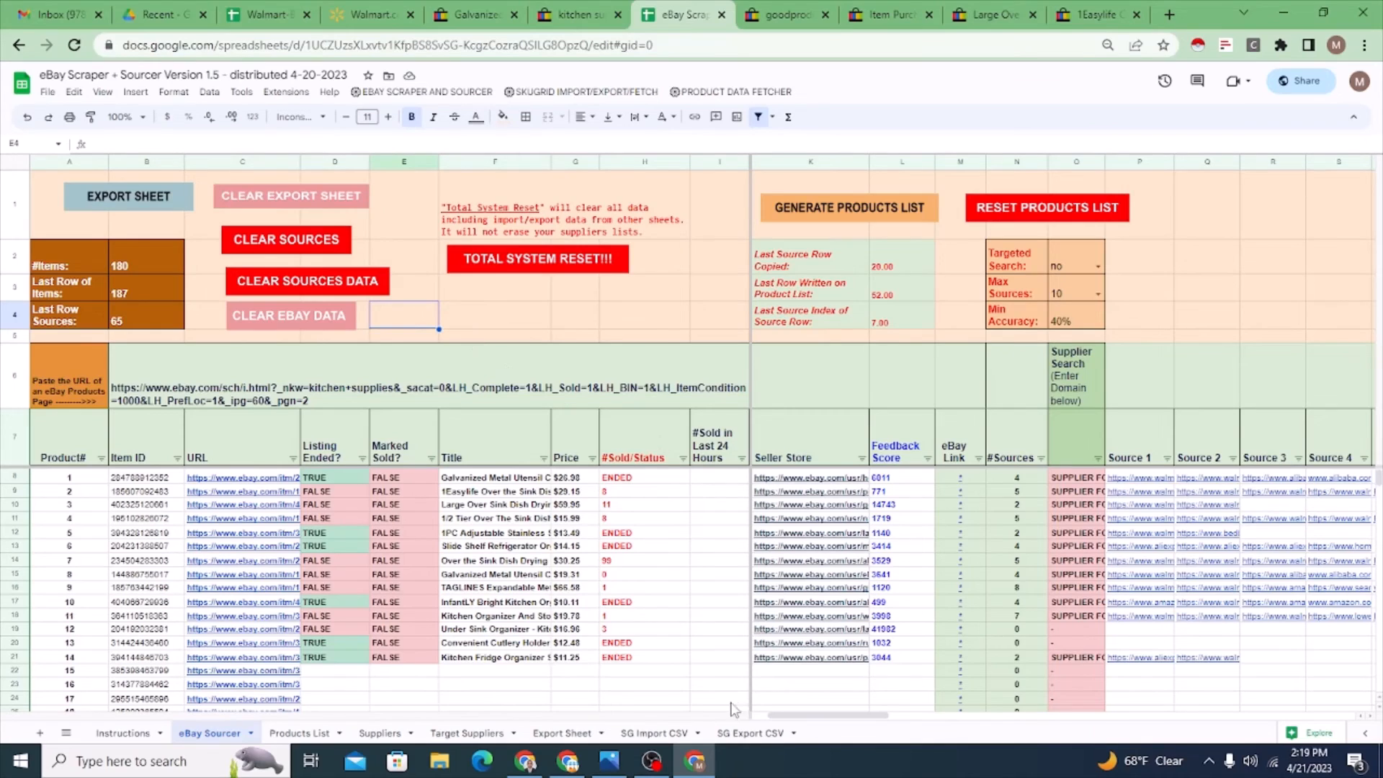
pyautogui.moveTo(825, 716); pyautogui.dragTo(810, 716)
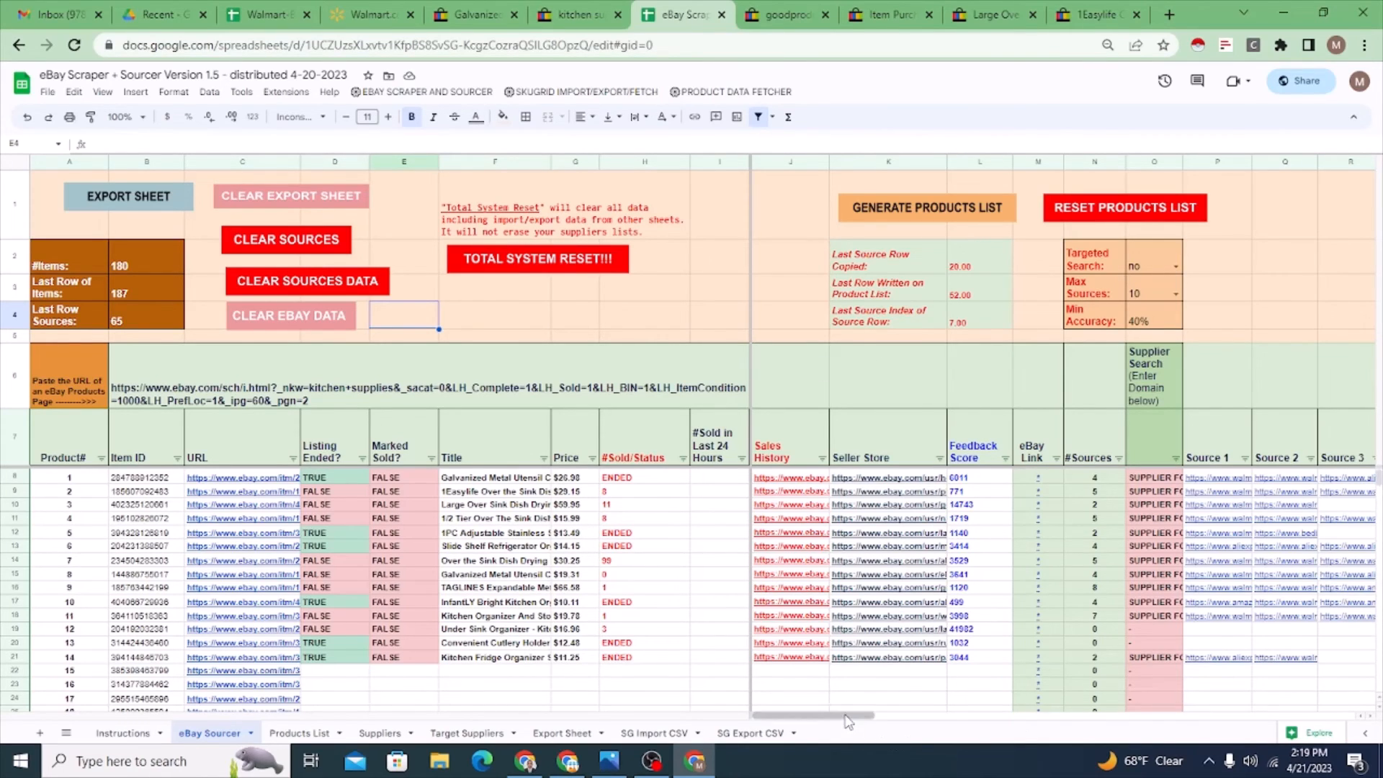
pyautogui.moveTo(847, 716); pyautogui.dragTo(794, 720)
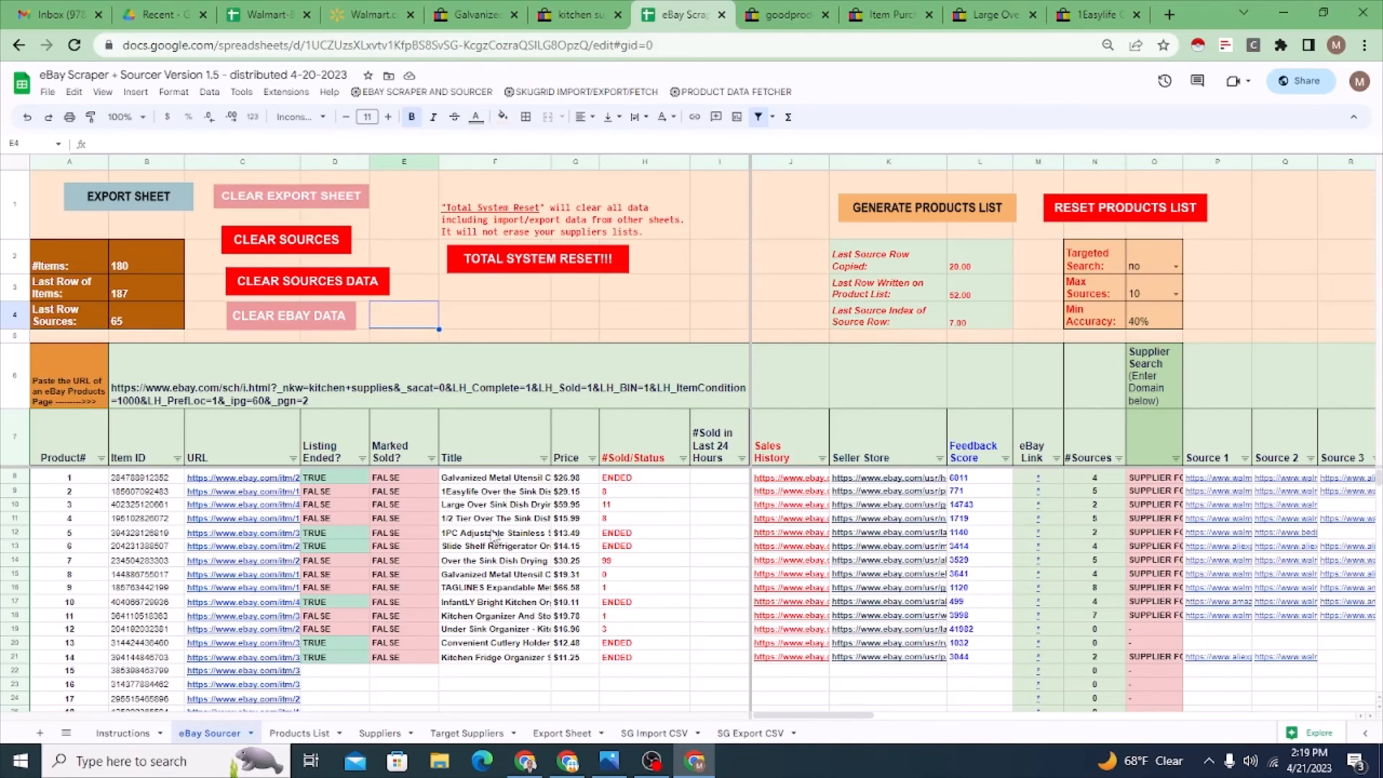
pyautogui.moveTo(810, 719)
pyautogui.mouseDown()
pyautogui.moveTo(919, 720)
pyautogui.moveTo(786, 720)
pyautogui.mouseUp()
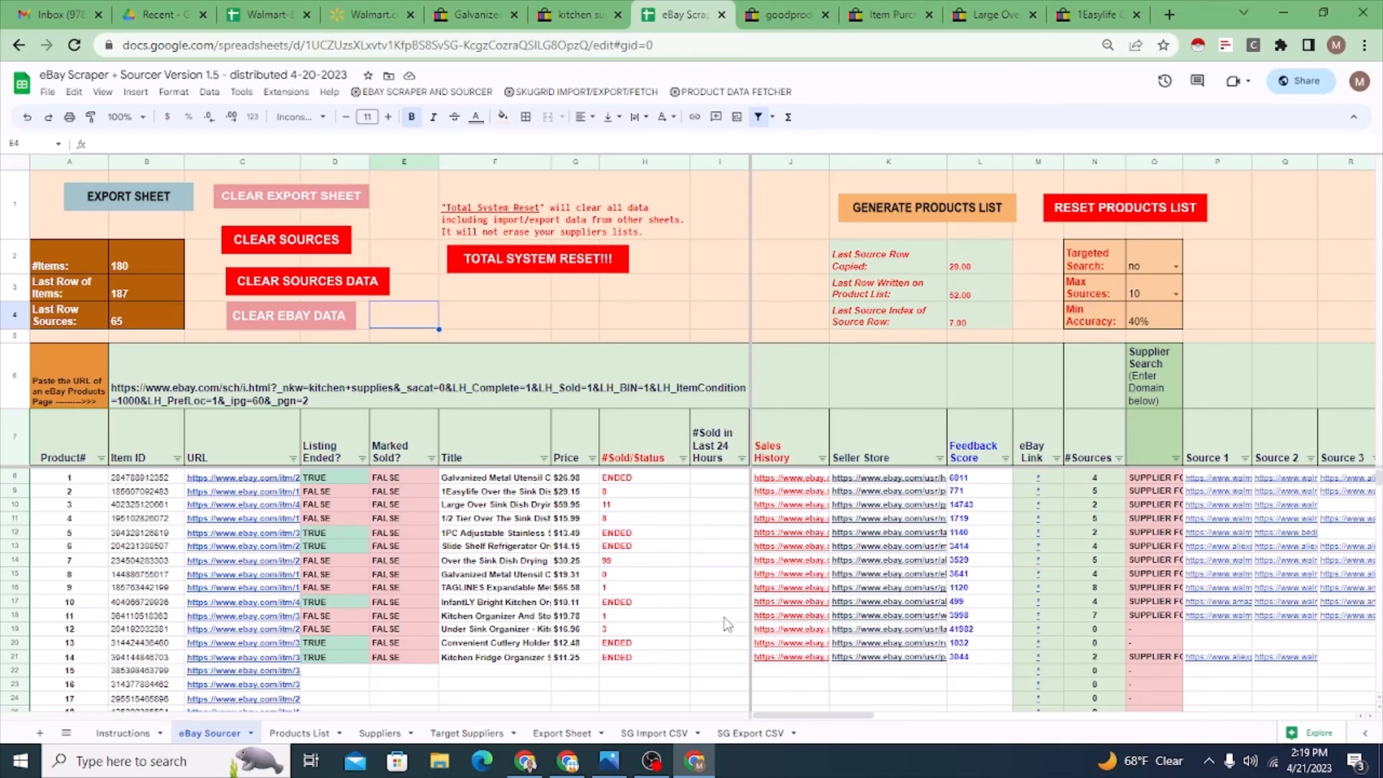